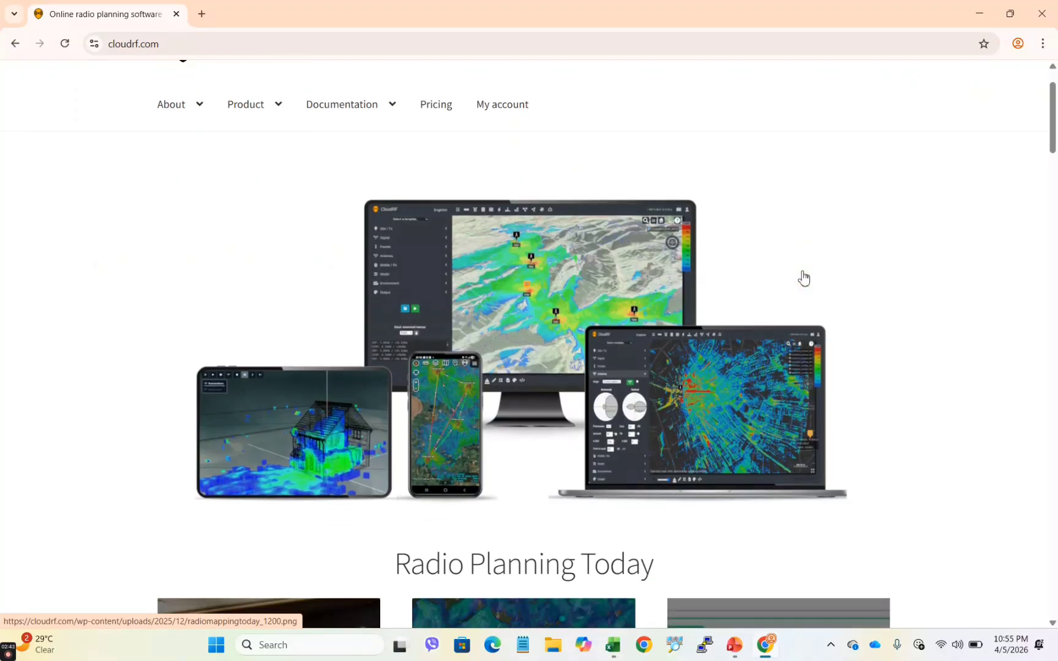
scroll(803, 277, up, 1)
scroll(803, 277, down, 7)
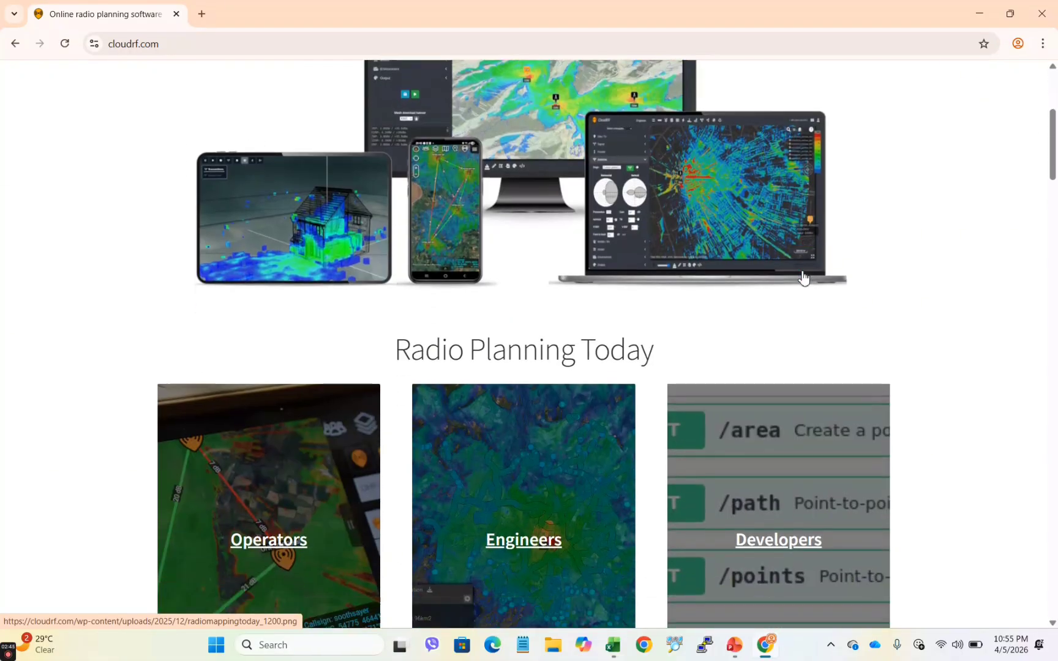
scroll(803, 277, down, 18)
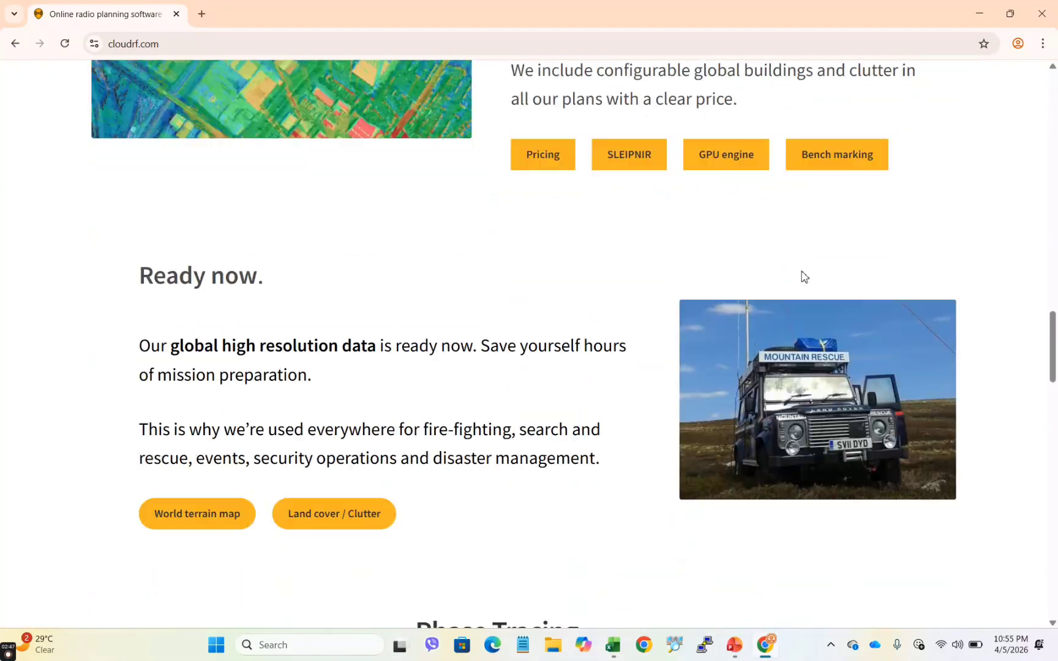
scroll(802, 272, down, 17)
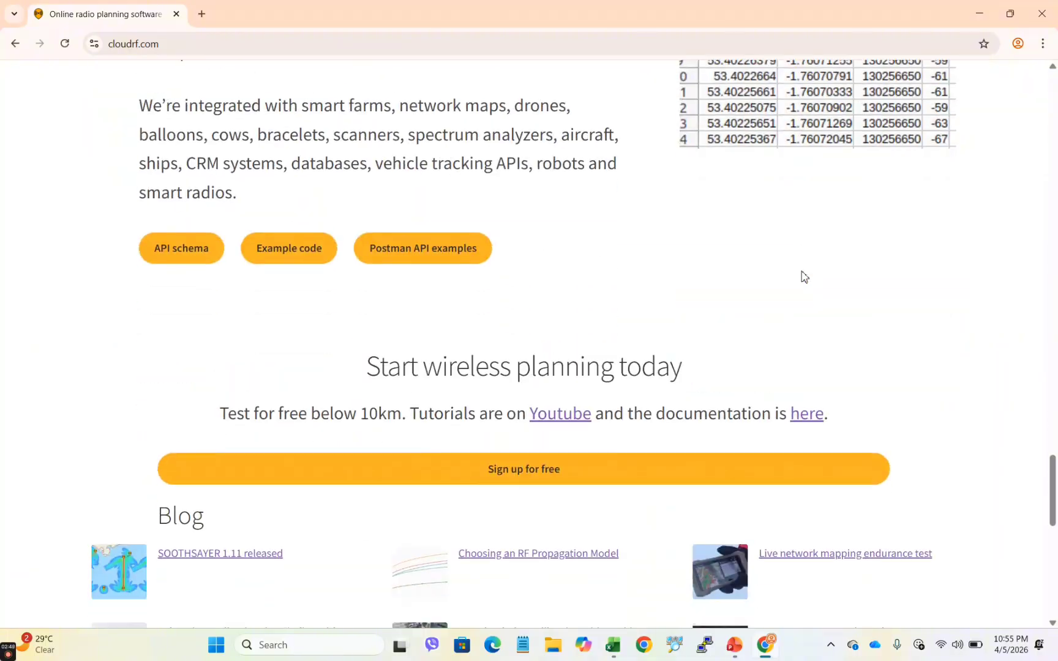
scroll(803, 277, down, 2)
scroll(800, 276, up, 20)
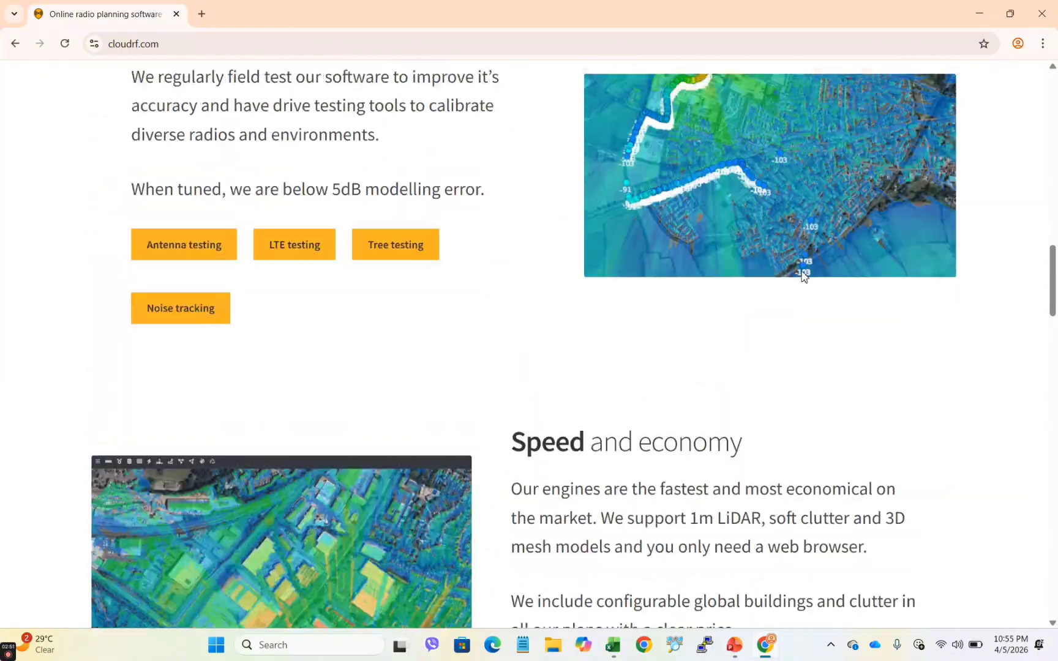
scroll(801, 275, up, 3)
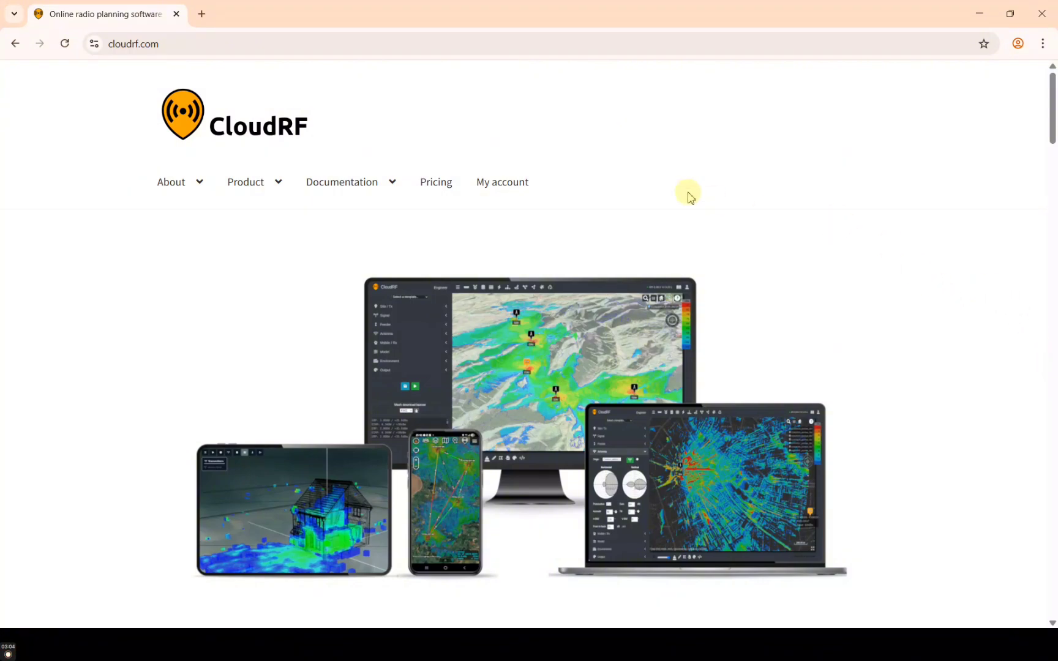
Open My account and point out its Login and Register forms
click(509, 193)
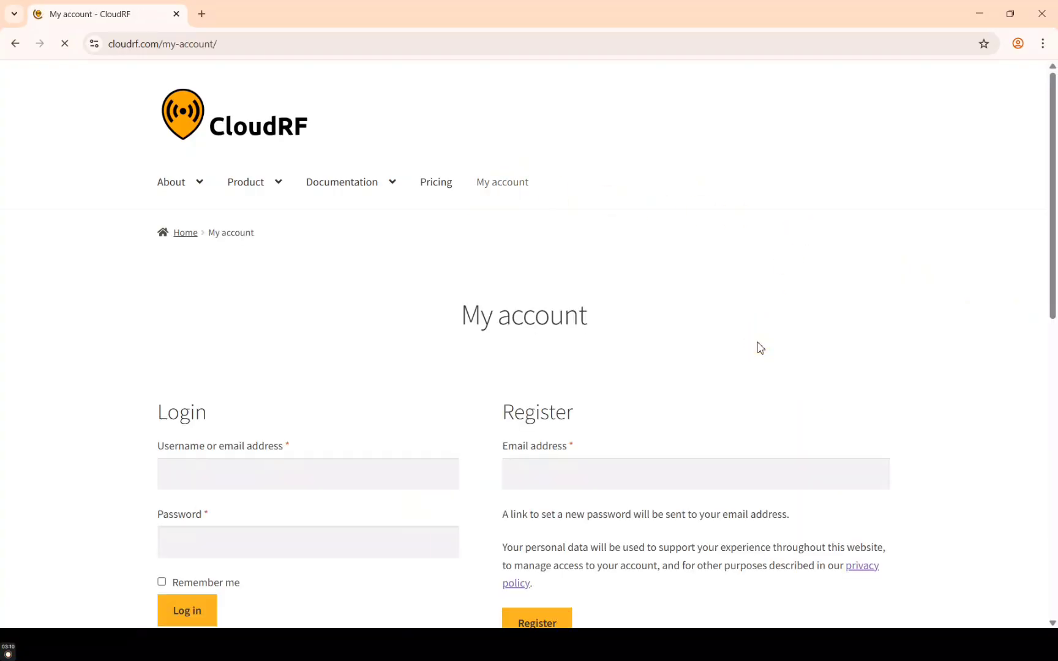
scroll(758, 347, down, 2)
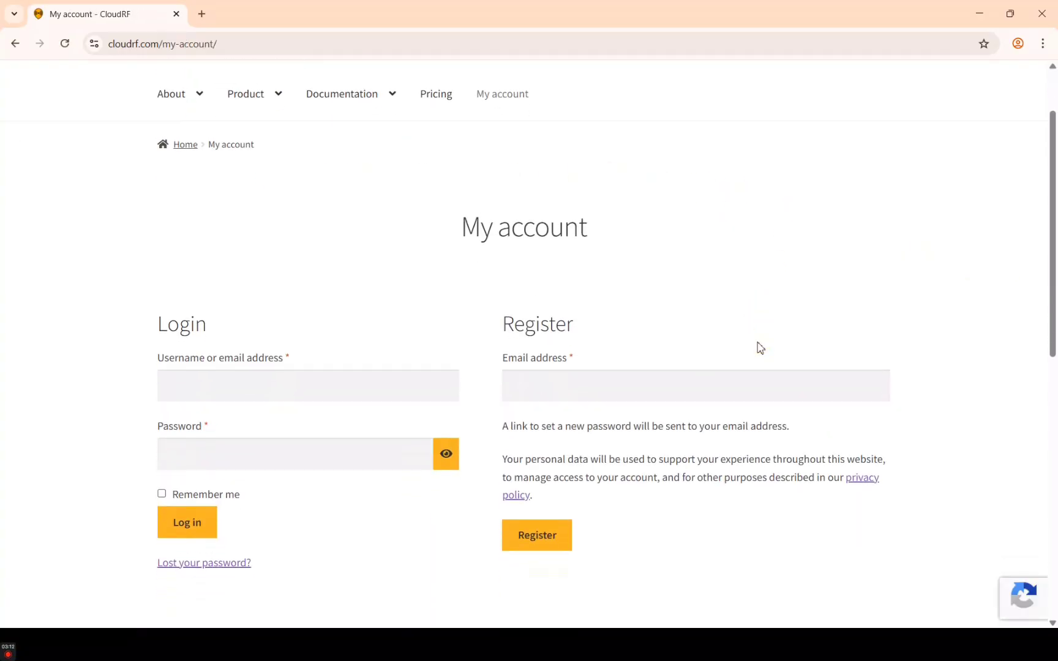
scroll(759, 347, down, 1)
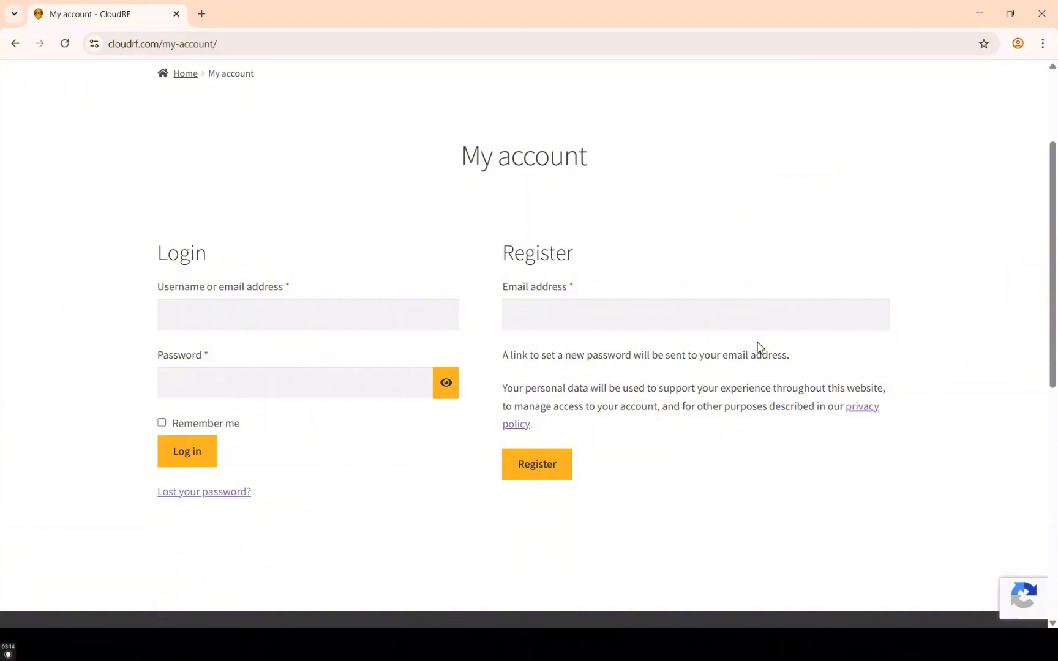
scroll(759, 348, down, 1)
scroll(759, 347, up, 1)
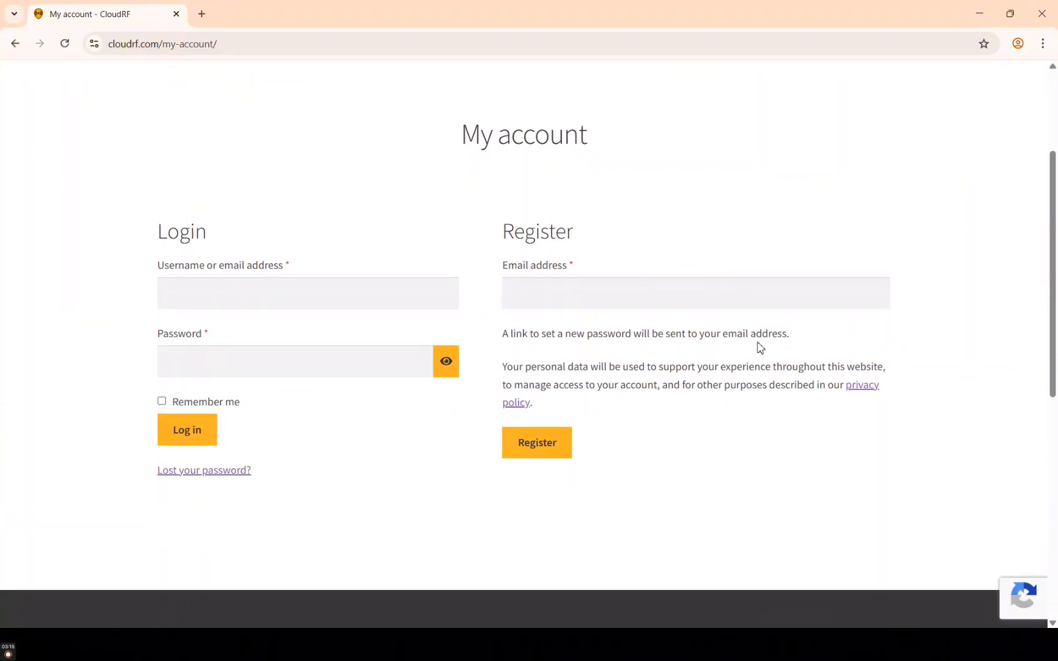
scroll(759, 347, up, 1)
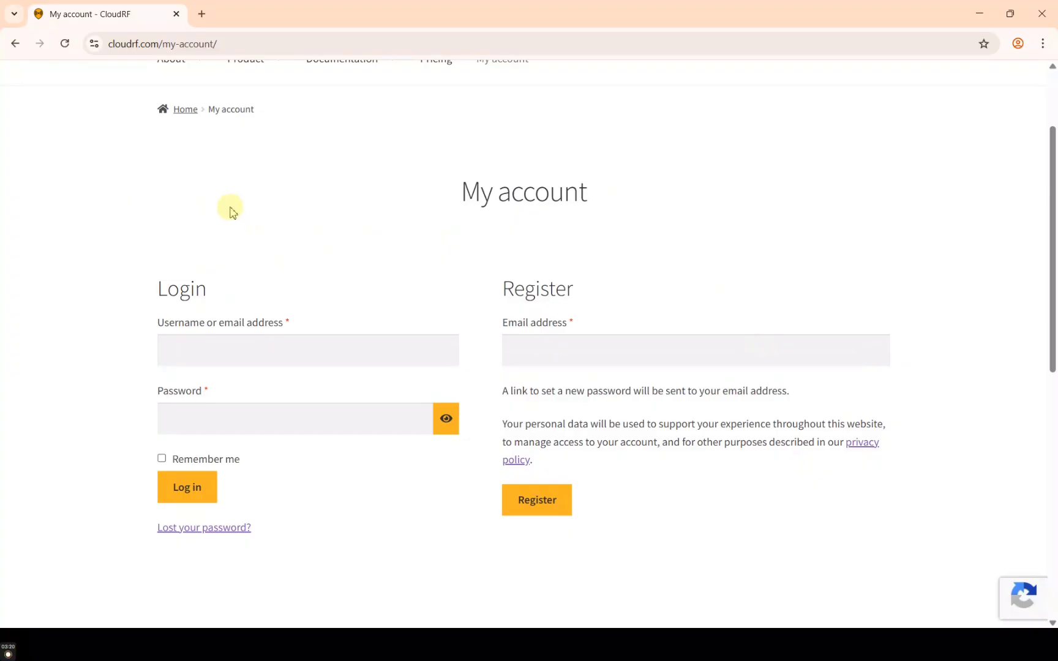
double_click(184, 282)
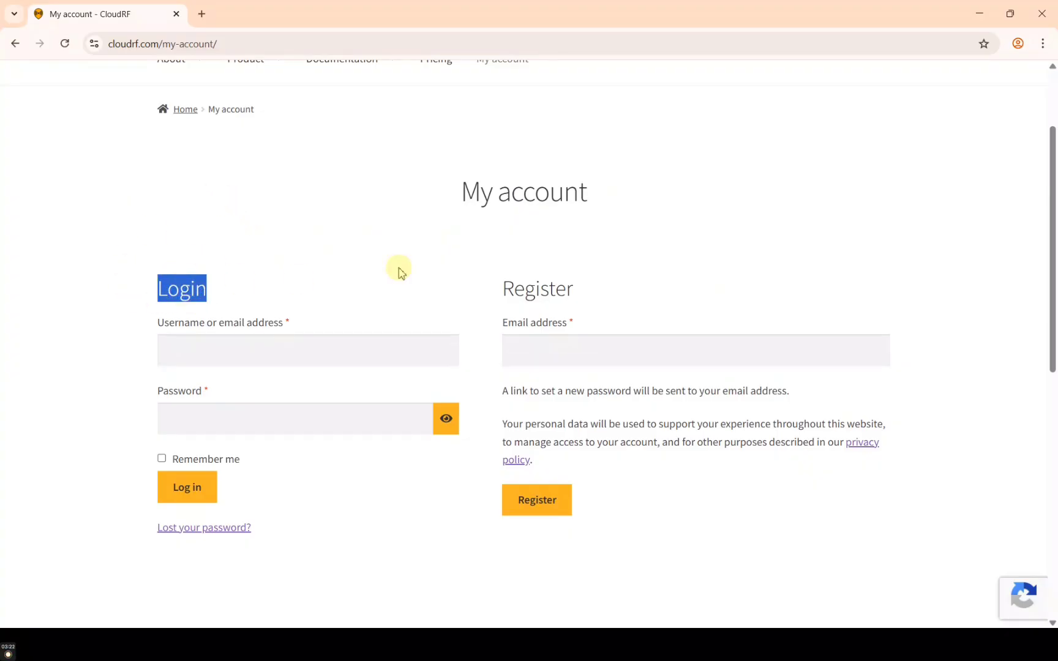
click(523, 279)
double_click(524, 280)
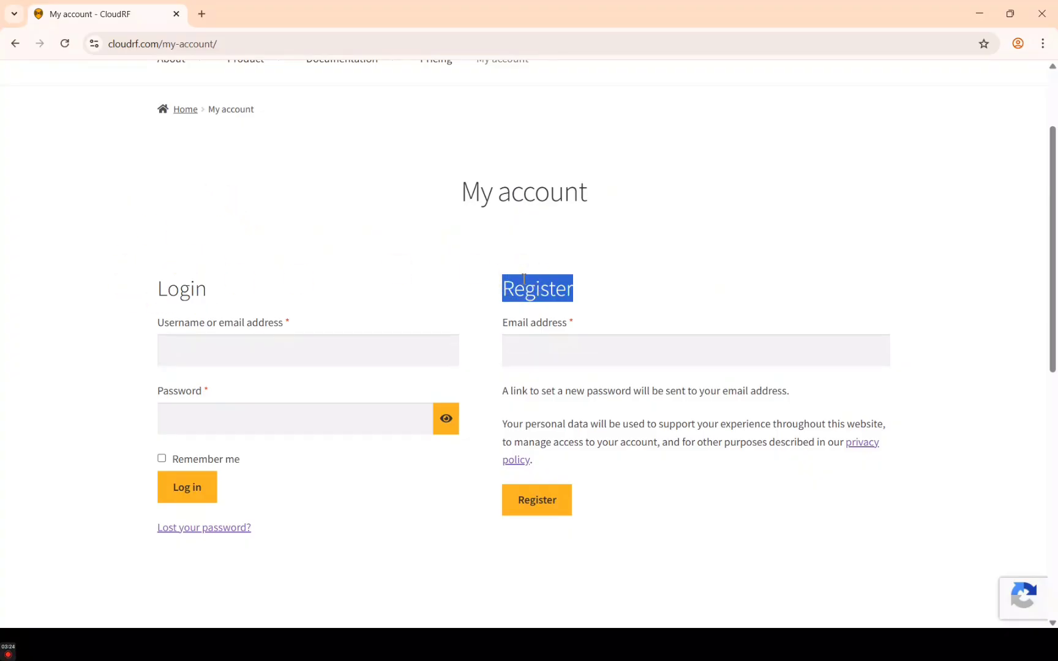
click(595, 294)
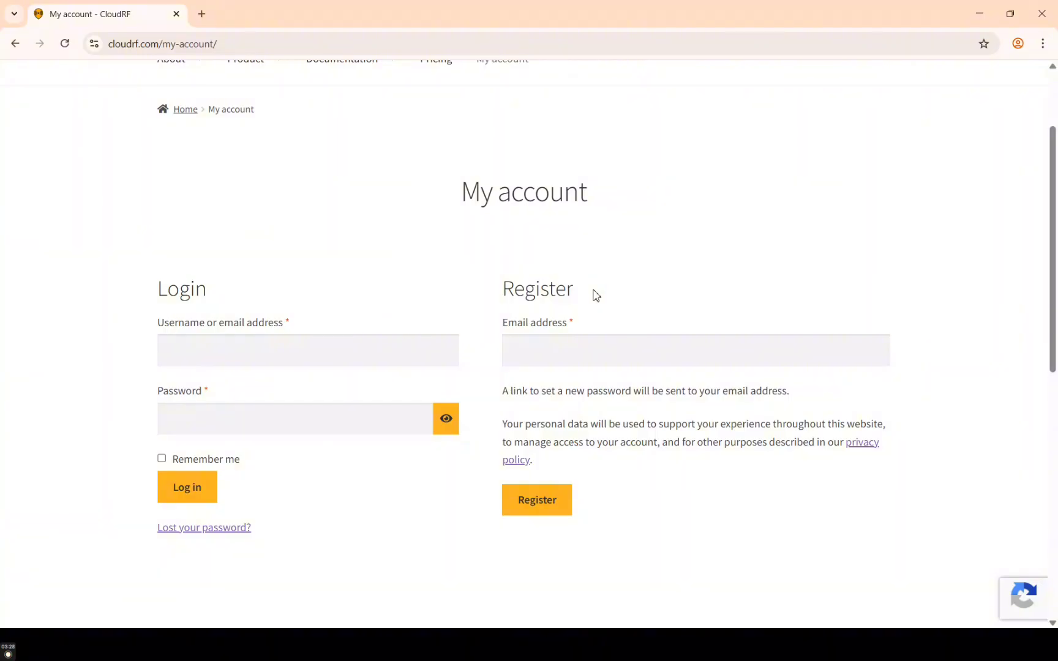
Enter the email address in the Register form and submit, getting the check-your-email message
click(573, 349)
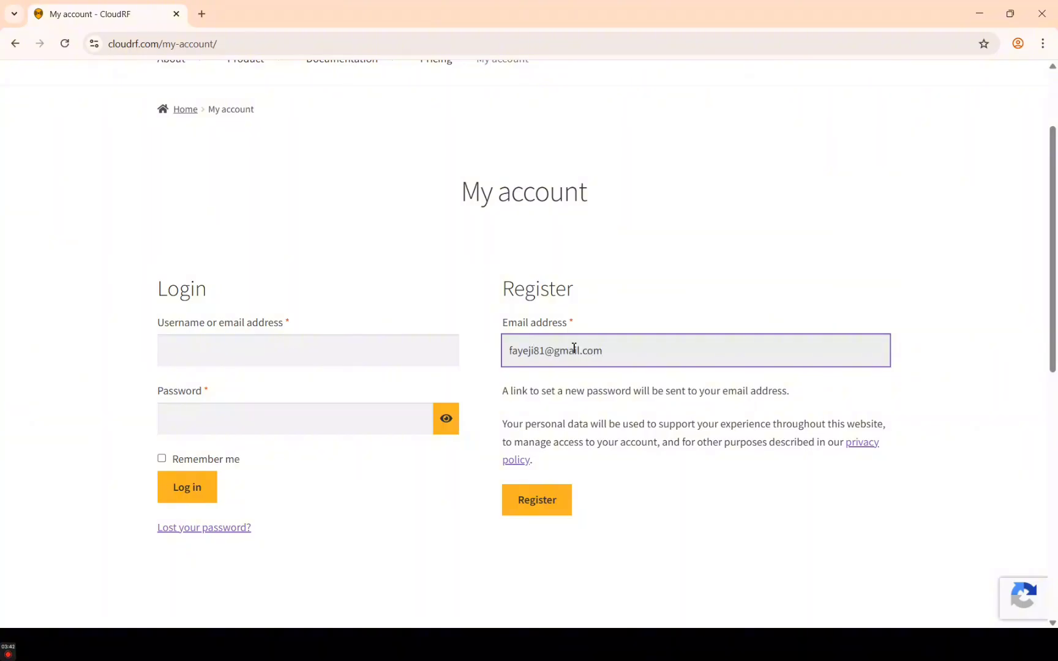
click(542, 502)
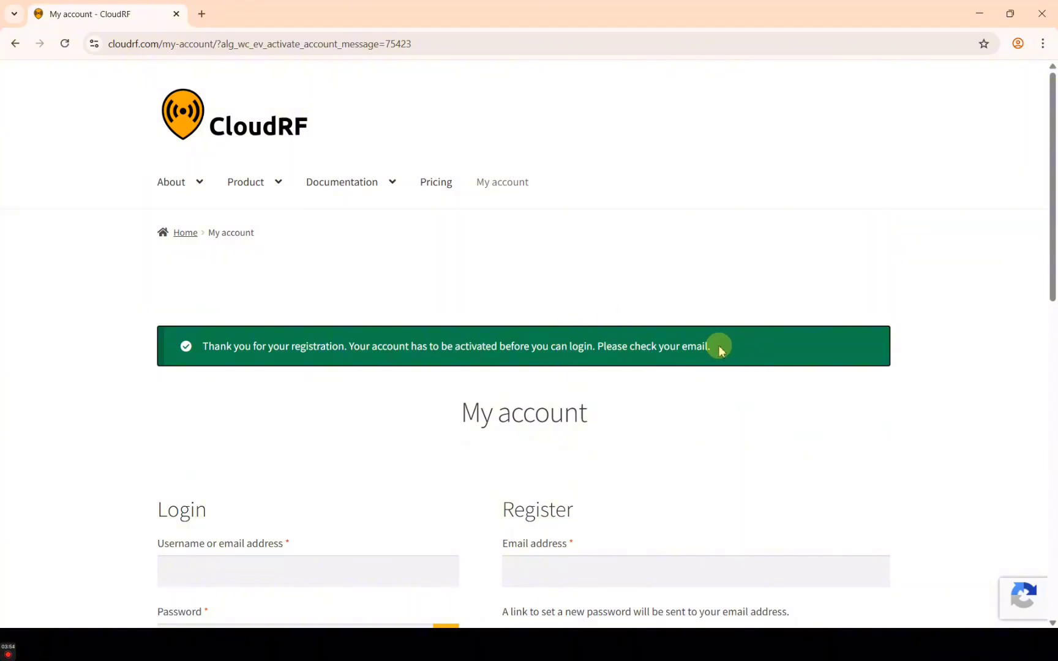
drag(719, 347, 621, 350)
click(674, 348)
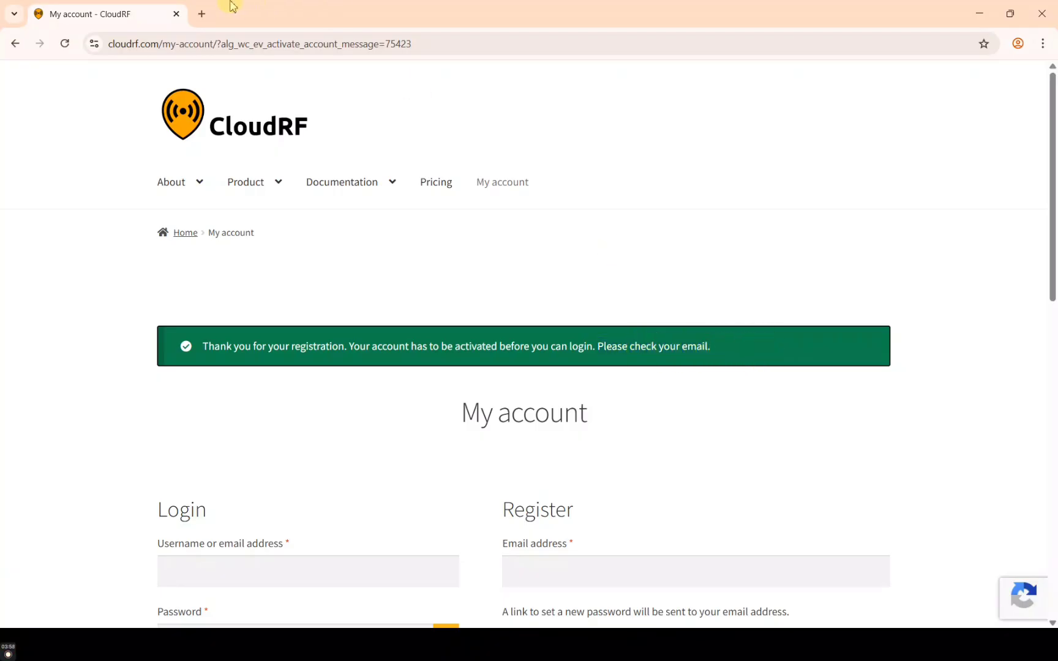
Load gmail.com in a new tab and follow the link in CloudRF's activation email
click(201, 14)
text(gmai)
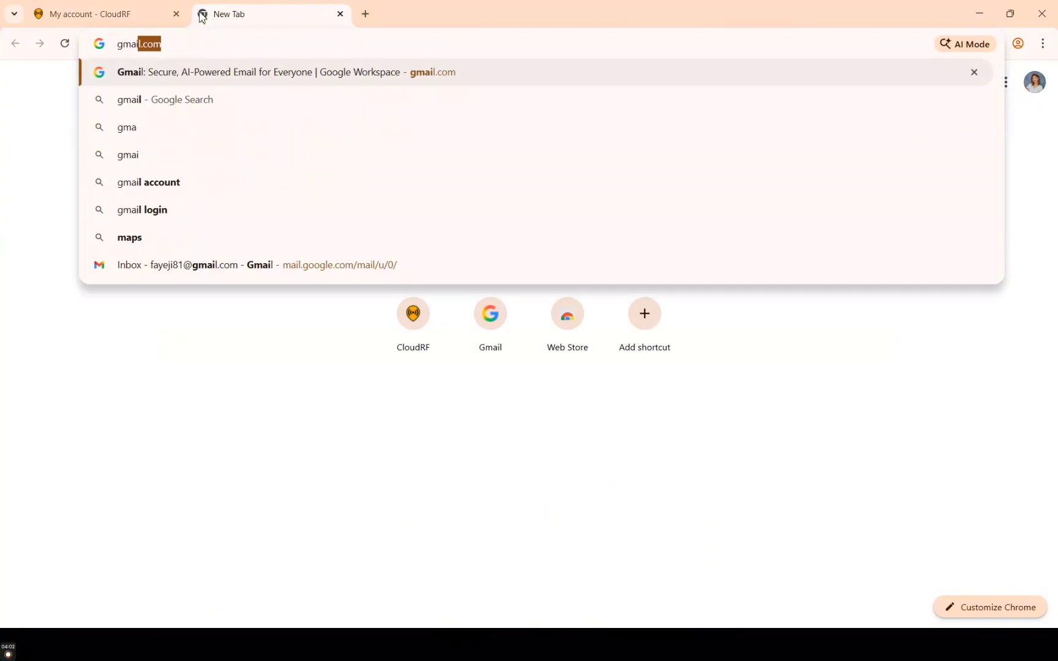
text(l.com)
key(Return)
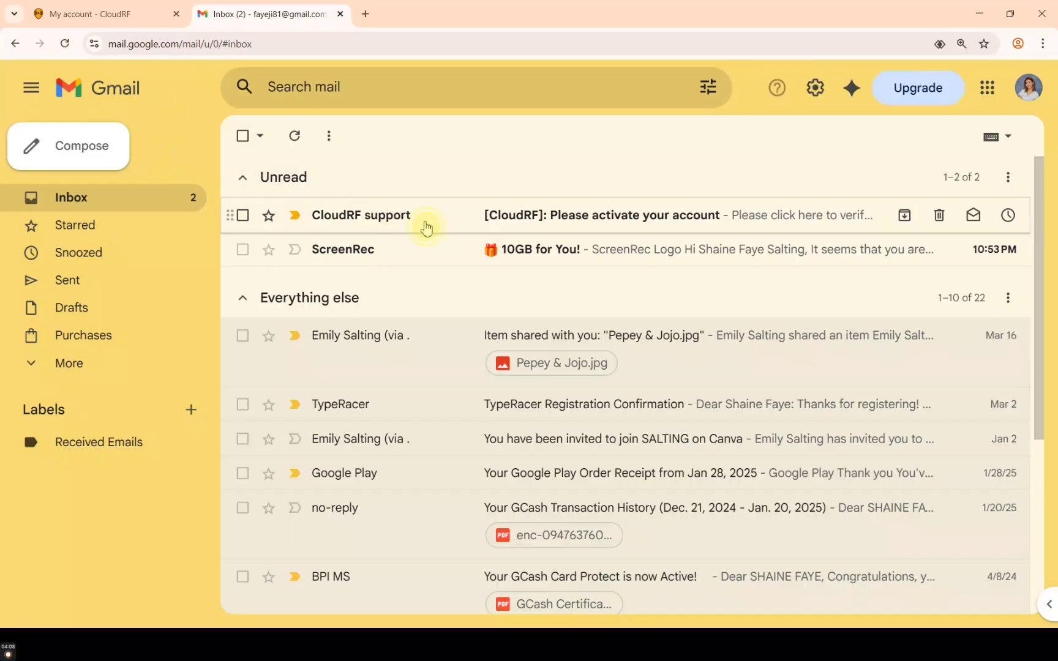
click(426, 228)
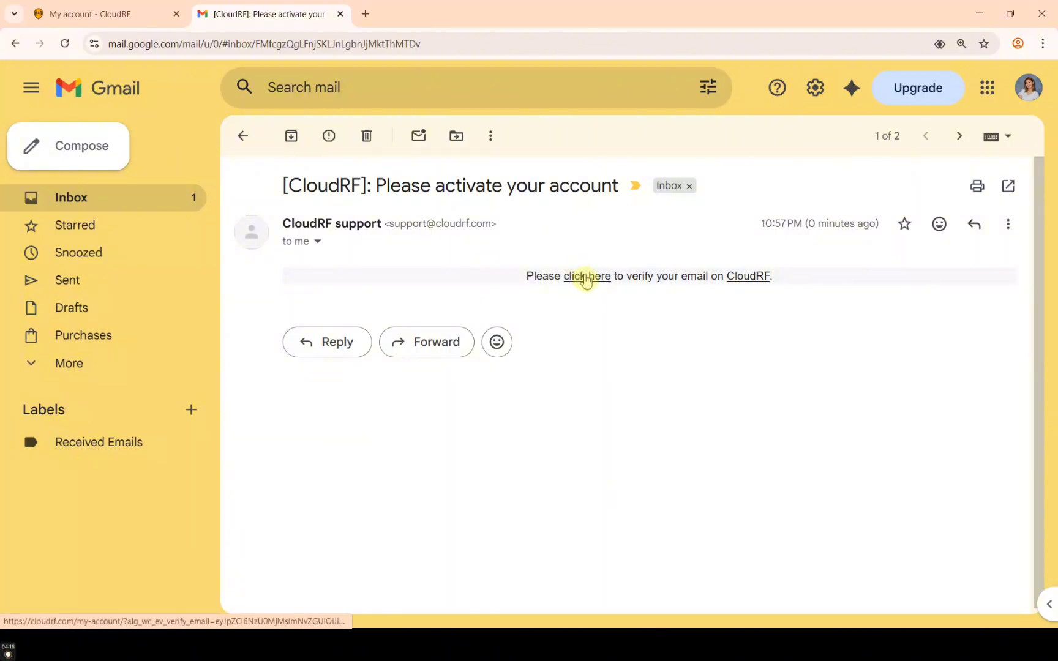
click(586, 277)
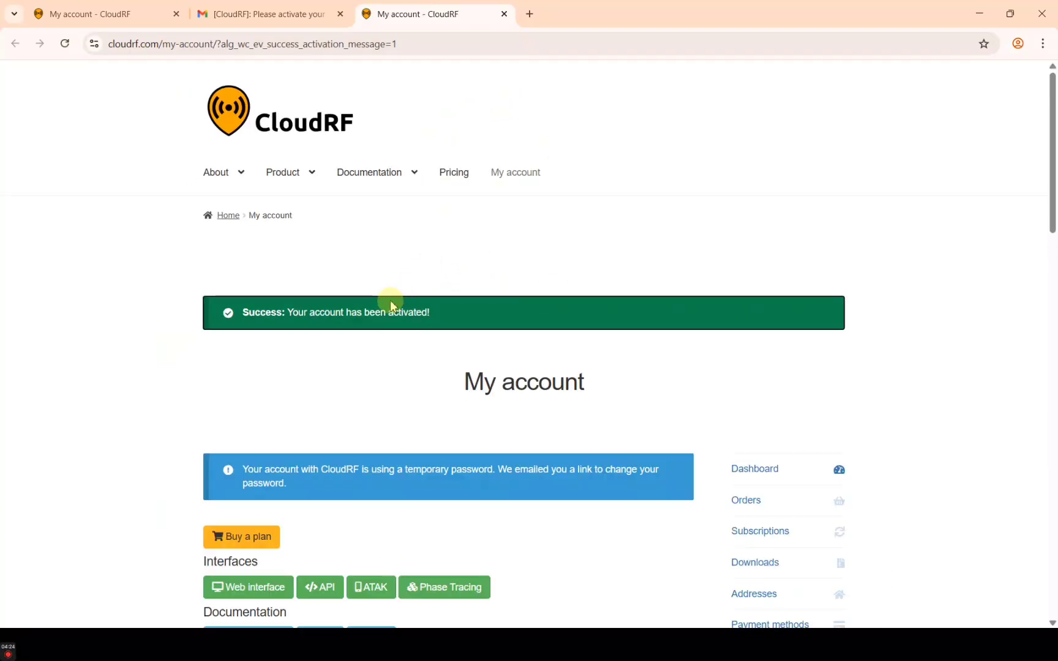
triple_click(432, 309)
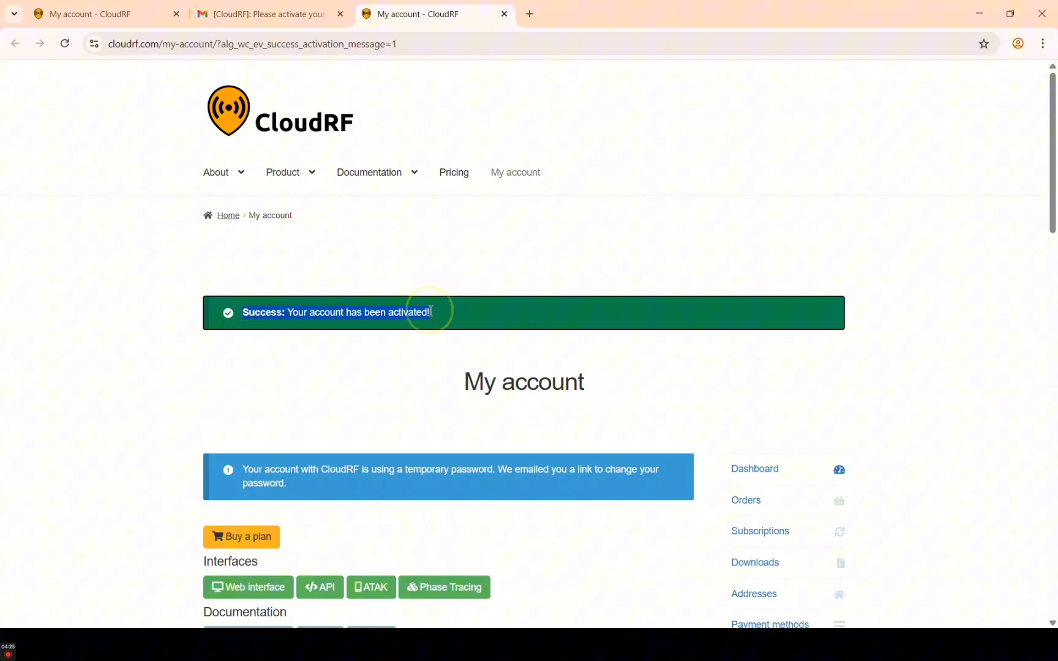
click(639, 310)
scroll(418, 299, up, 5)
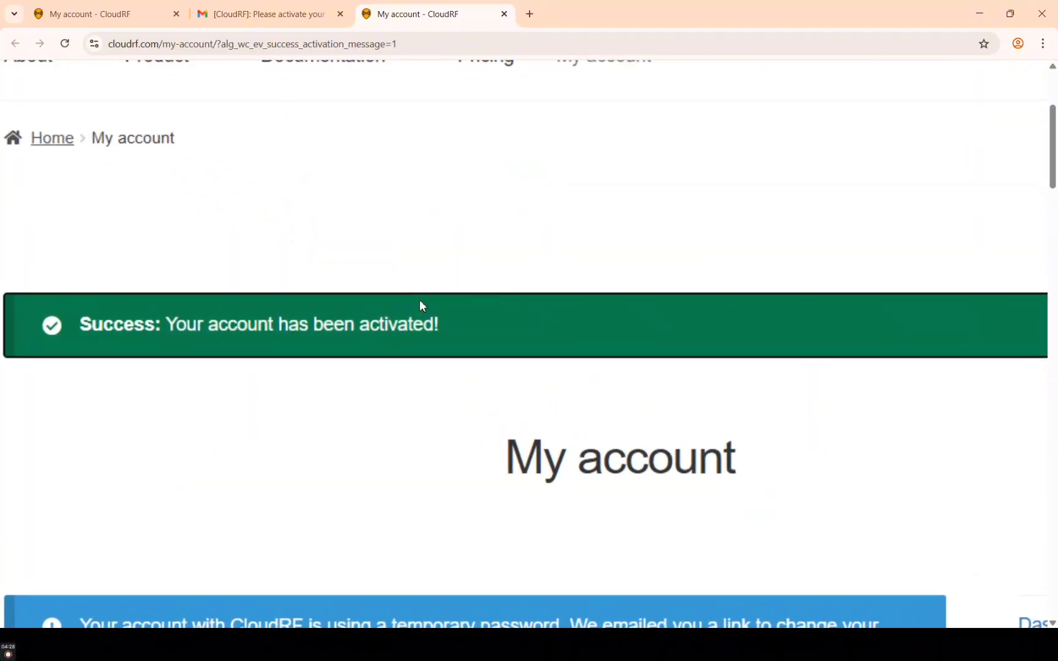
scroll(420, 303, down, 5)
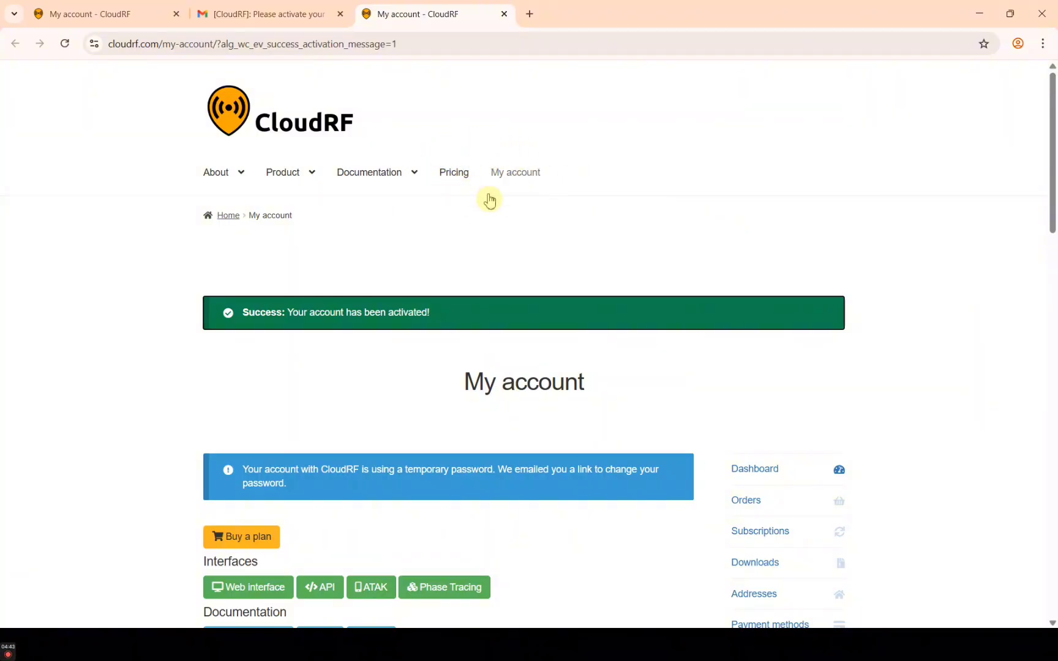
Browse the Pricing plans table and order the Free pay-as-you-go plan
click(450, 176)
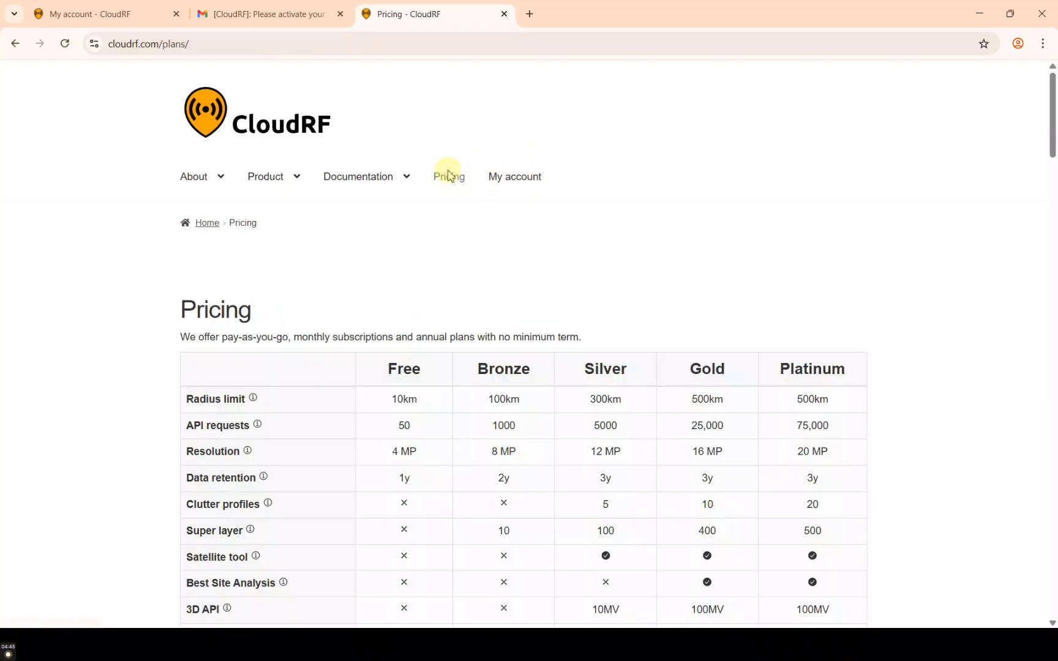
scroll(820, 288, down, 2)
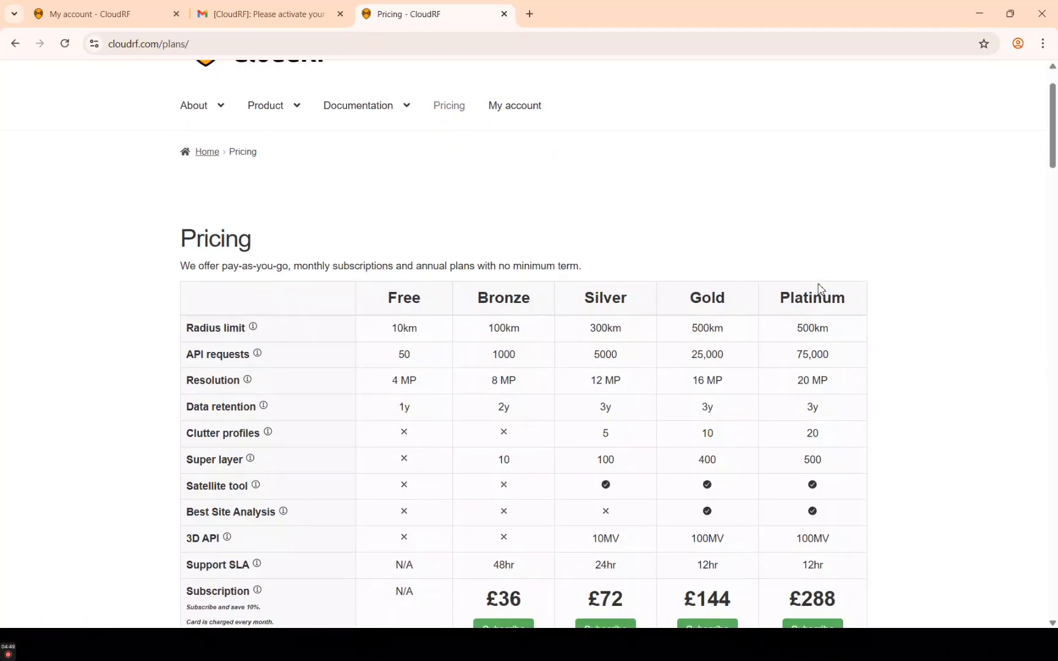
scroll(820, 289, down, 2)
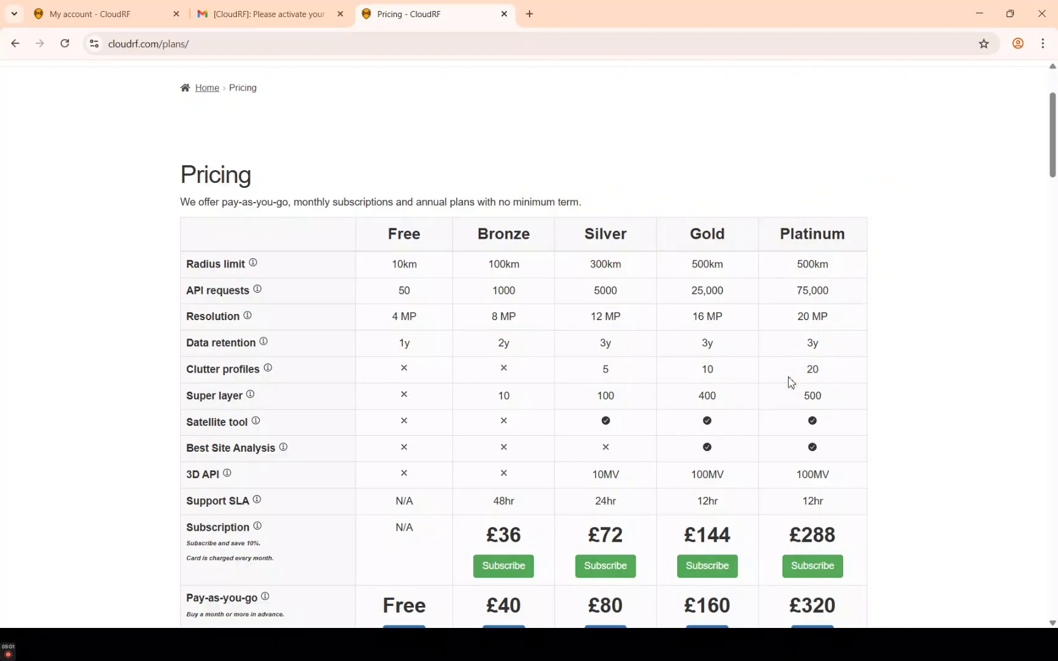
scroll(790, 383, down, 1)
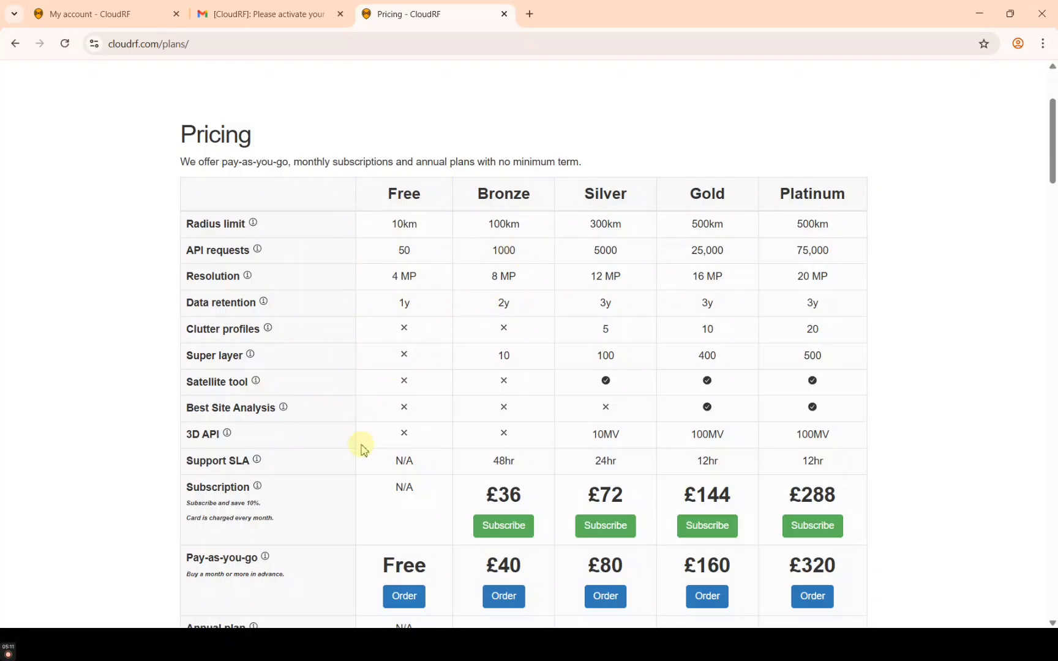
scroll(402, 575, down, 2)
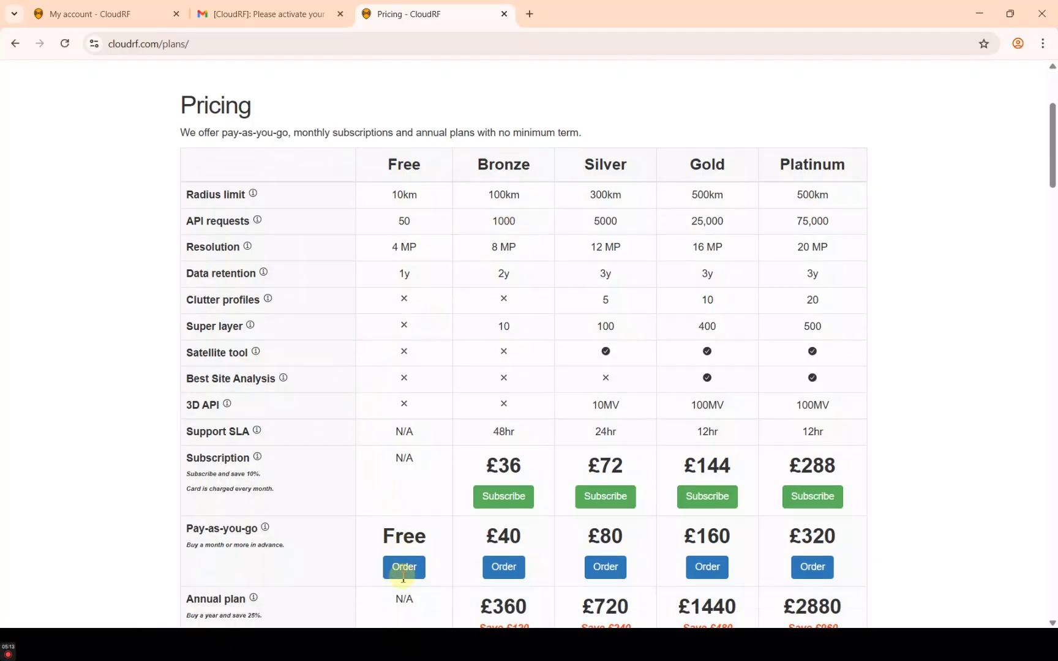
scroll(403, 575, down, 1)
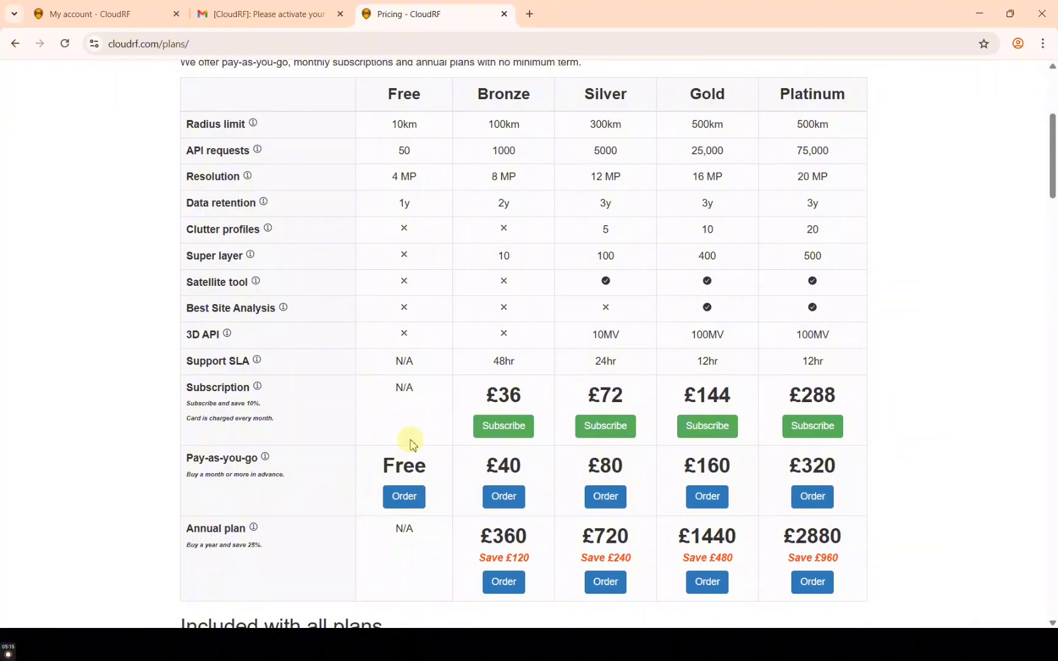
click(409, 496)
click(410, 499)
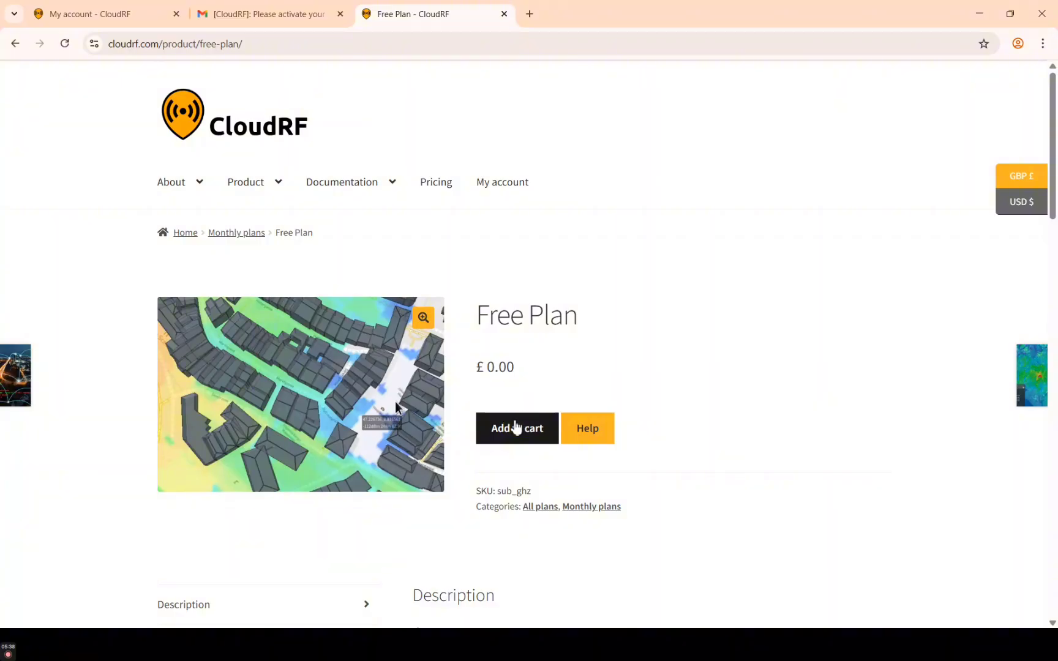
Add the Free Plan to the cart and view the cart totalling £0.00
click(515, 427)
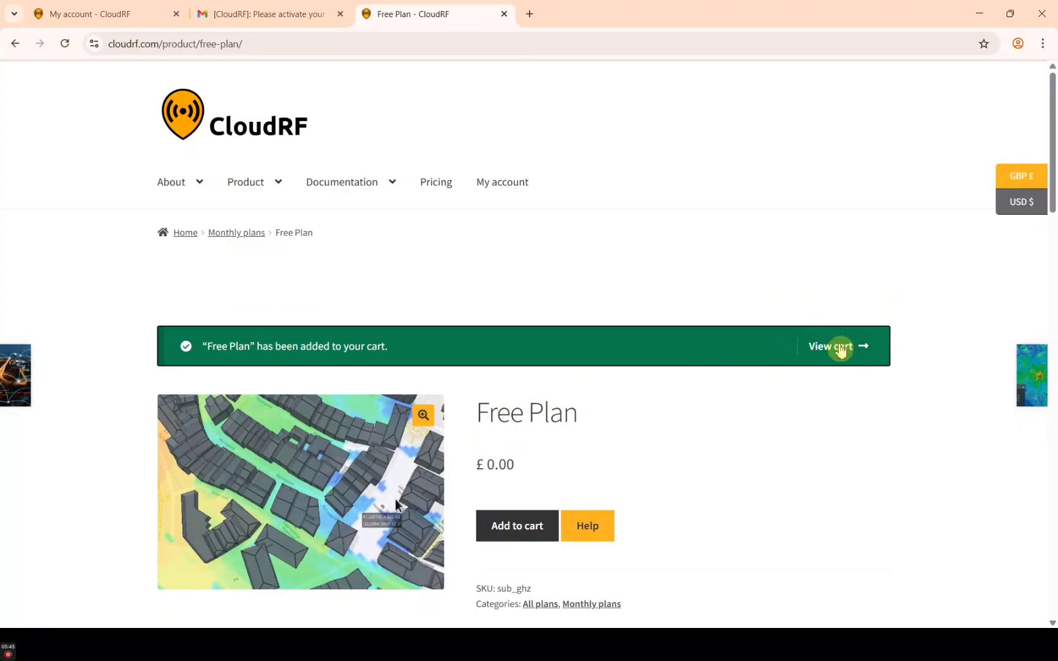
click(841, 349)
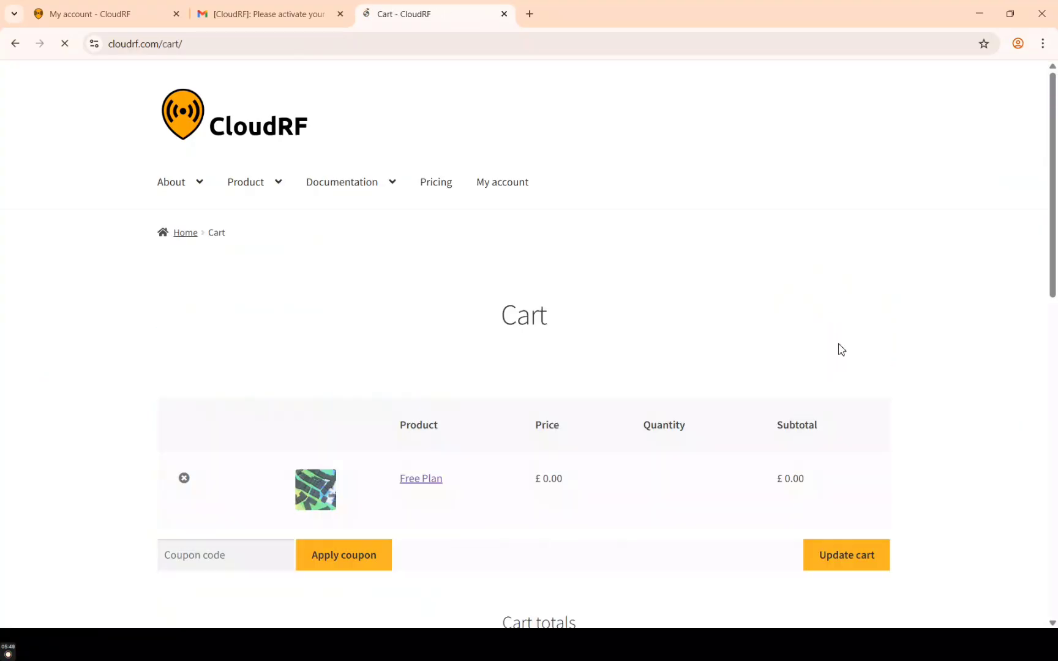
scroll(613, 324, down, 3)
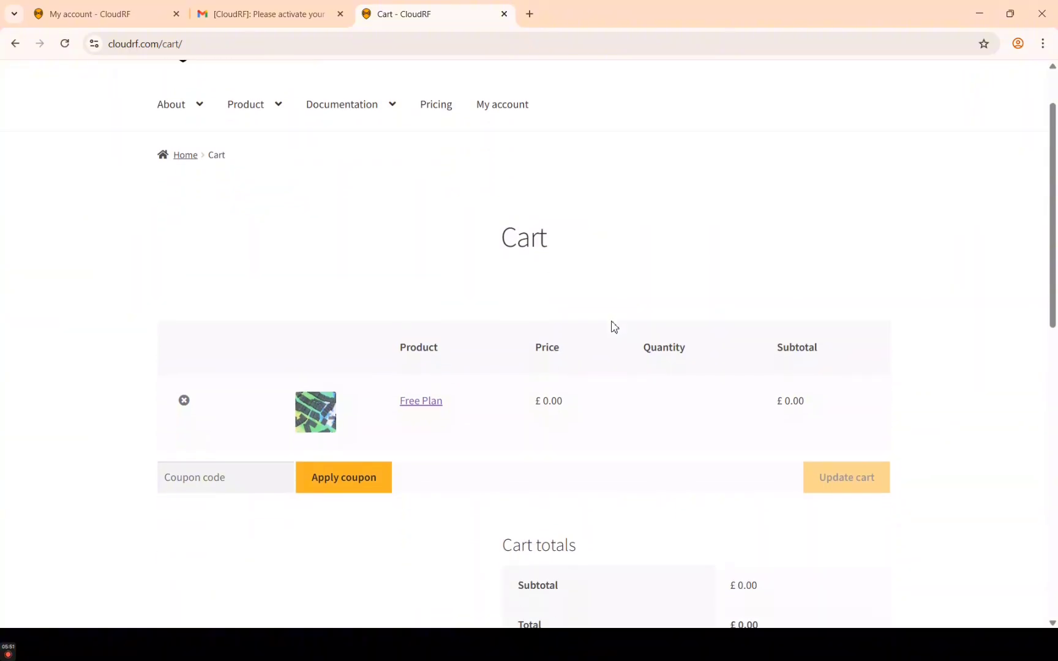
scroll(614, 326, down, 1)
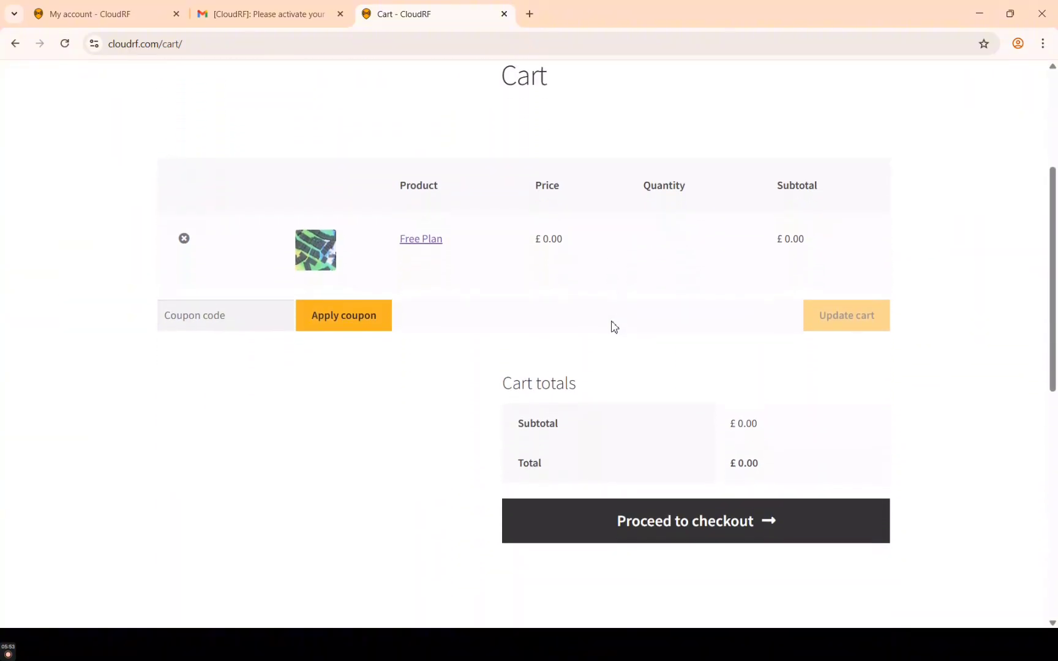
scroll(613, 327, up, 3)
scroll(613, 326, down, 3)
scroll(613, 326, up, 1)
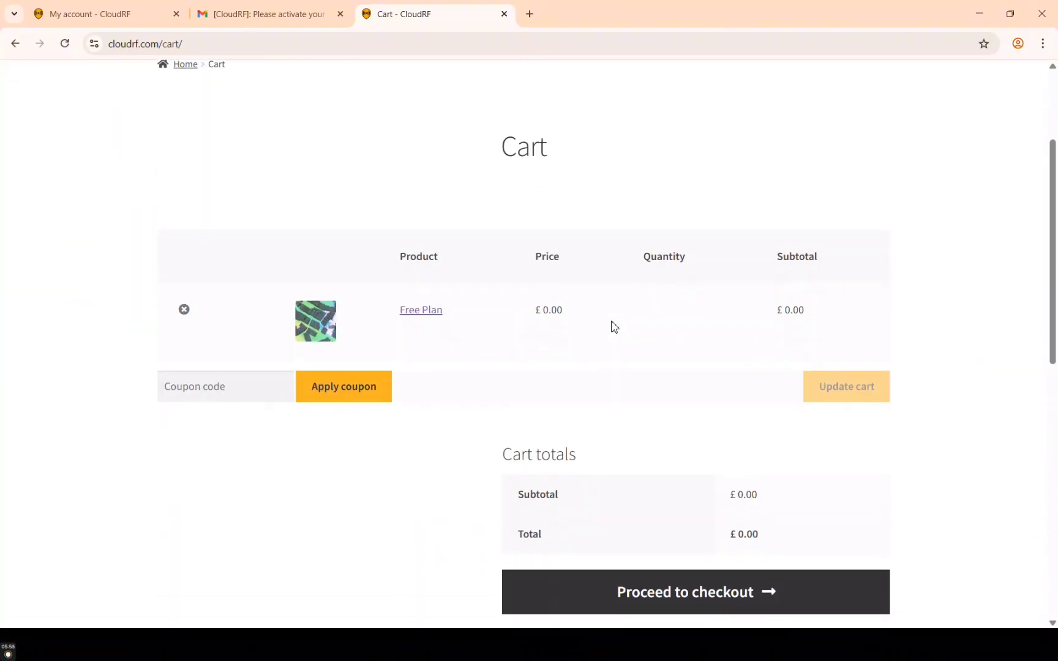
scroll(614, 326, down, 1)
scroll(613, 326, up, 1)
scroll(613, 326, down, 1)
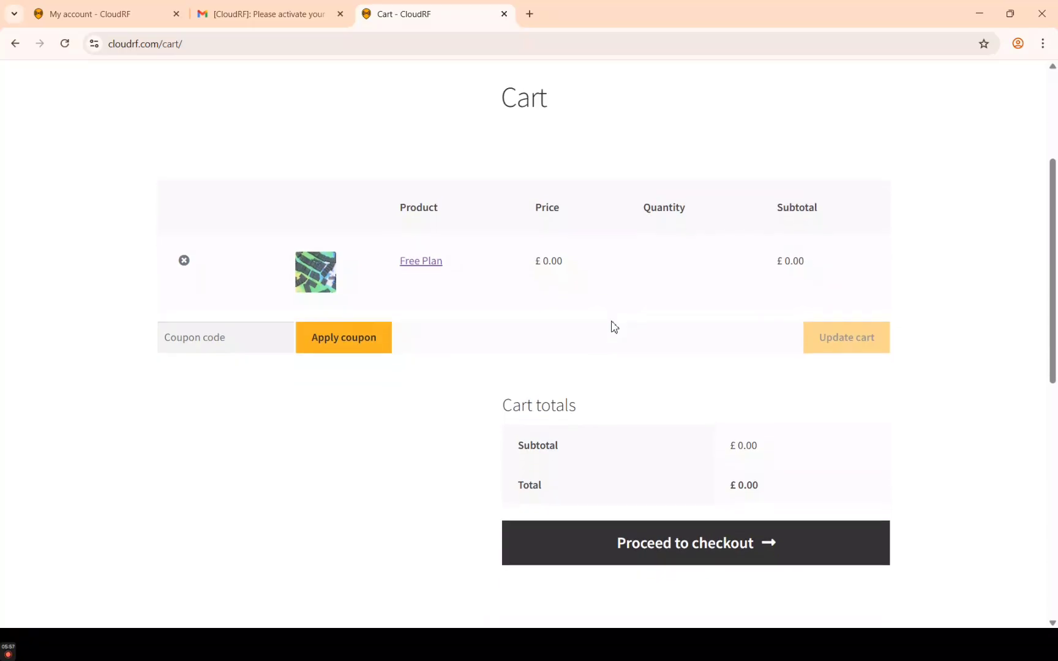
scroll(613, 326, up, 1)
scroll(614, 326, down, 1)
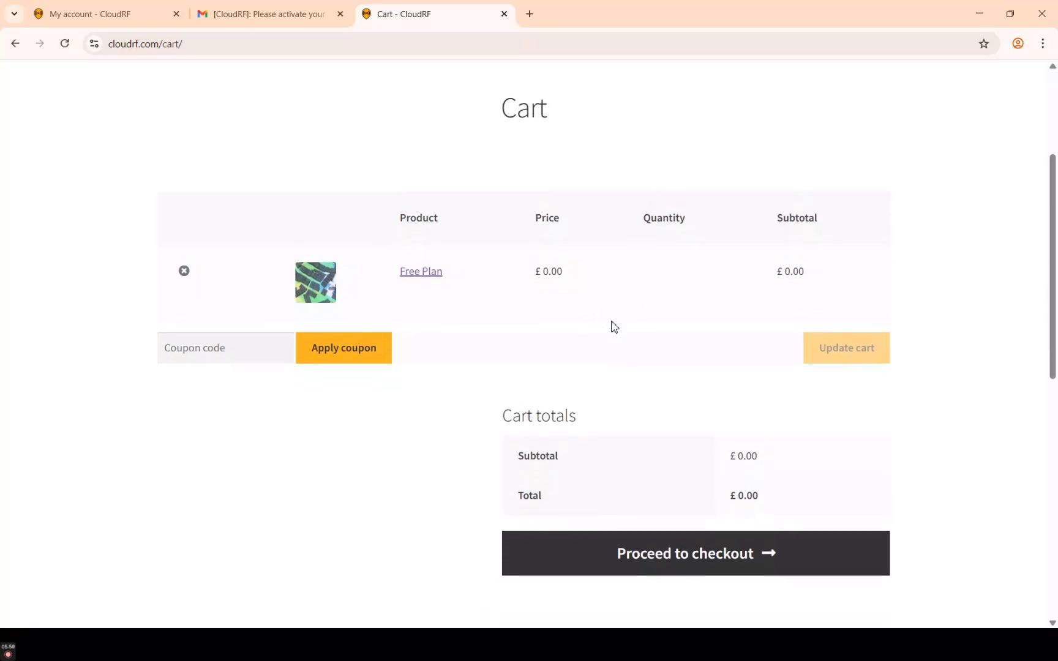
click(650, 561)
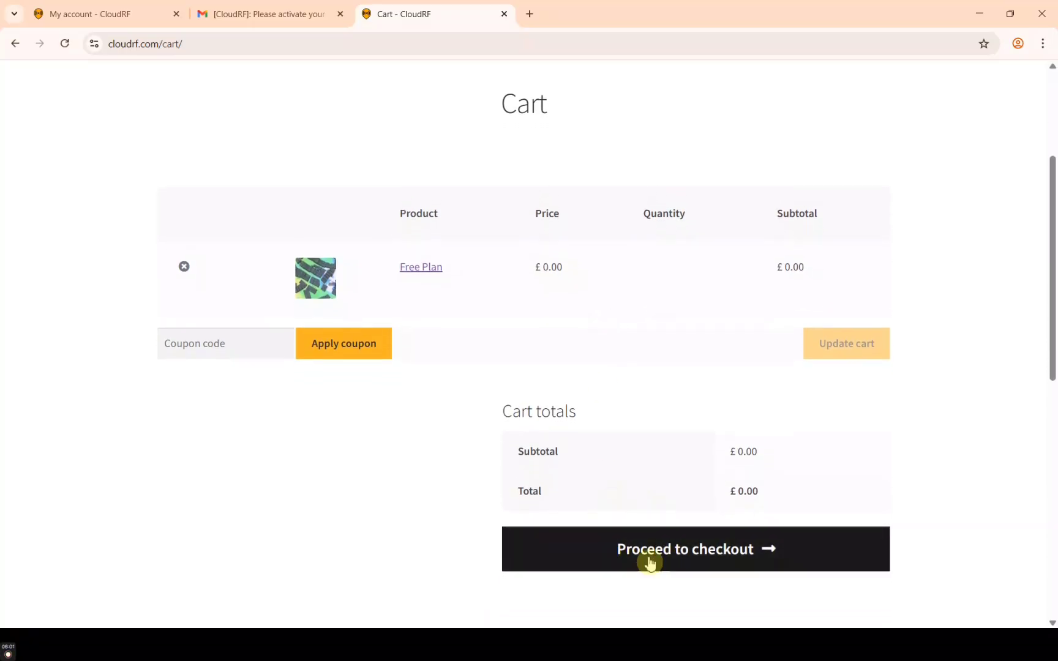
Proceed to checkout and look over the Billing details form
click(697, 560)
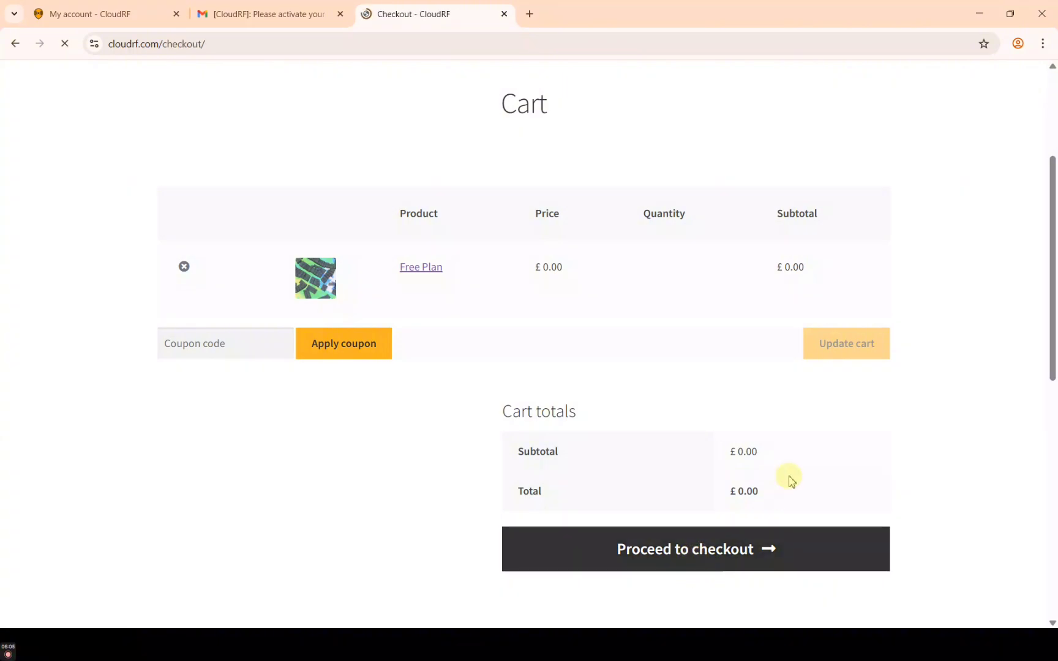
scroll(561, 370, down, 2)
scroll(564, 373, down, 2)
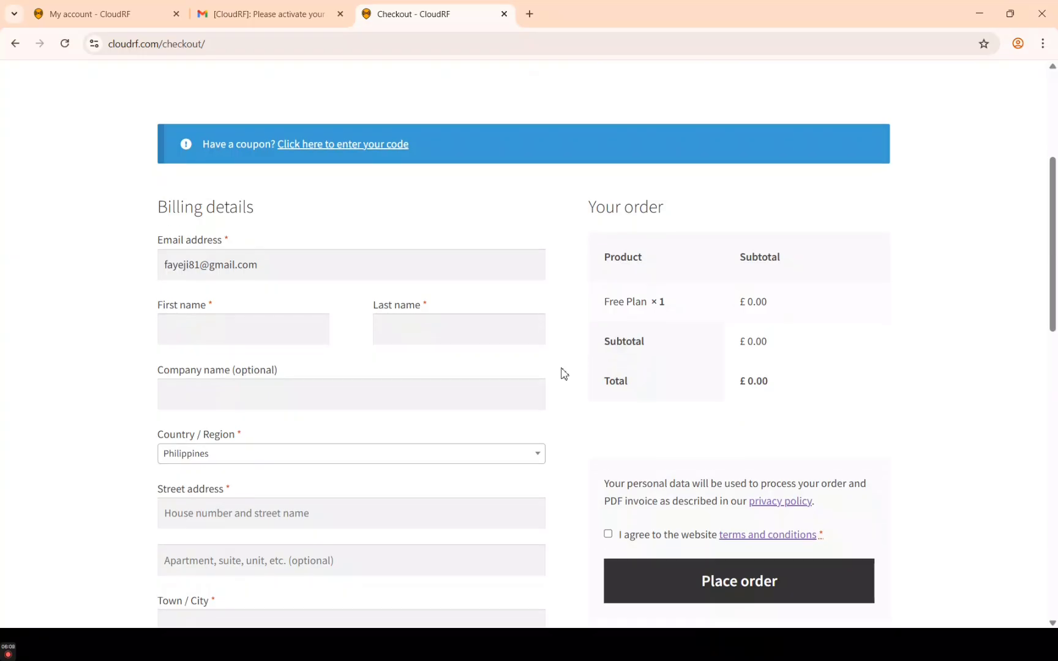
scroll(564, 373, up, 1)
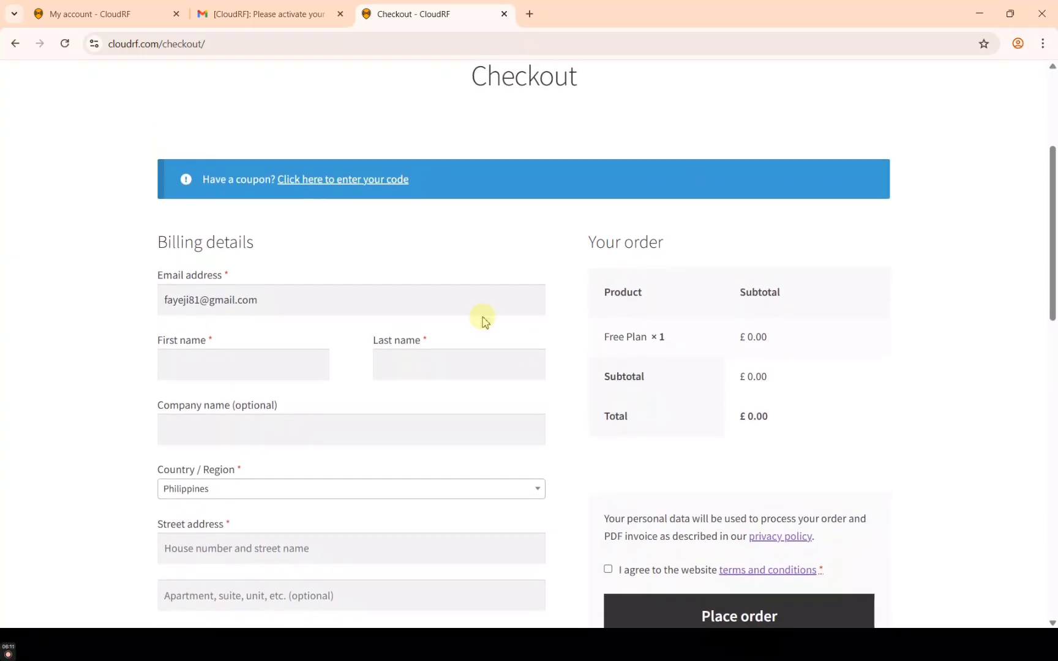
scroll(493, 380, down, 2)
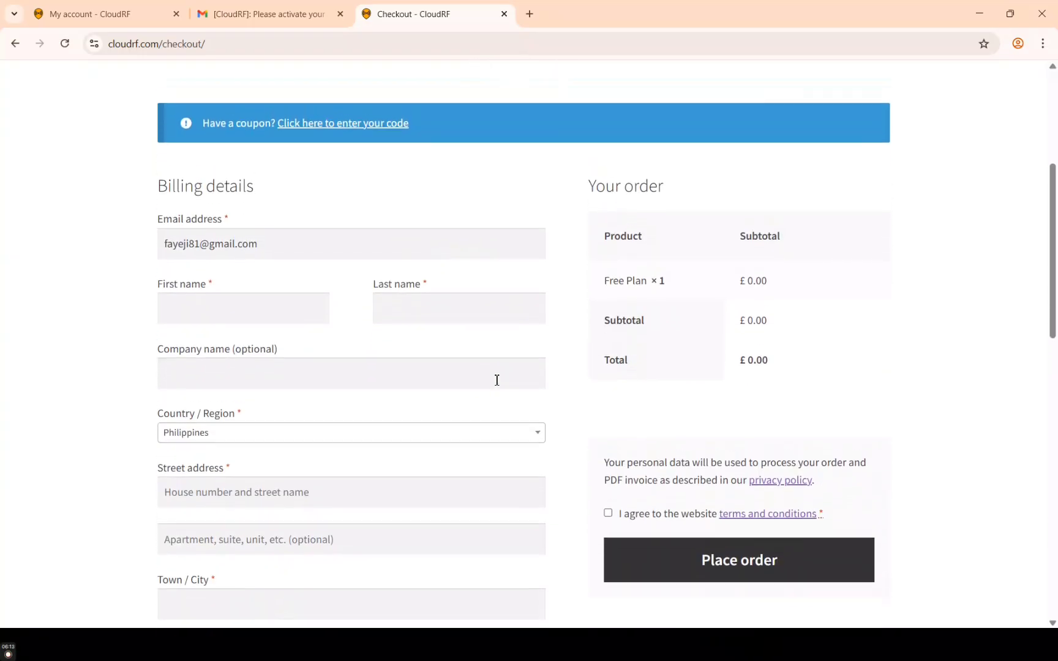
scroll(497, 380, down, 1)
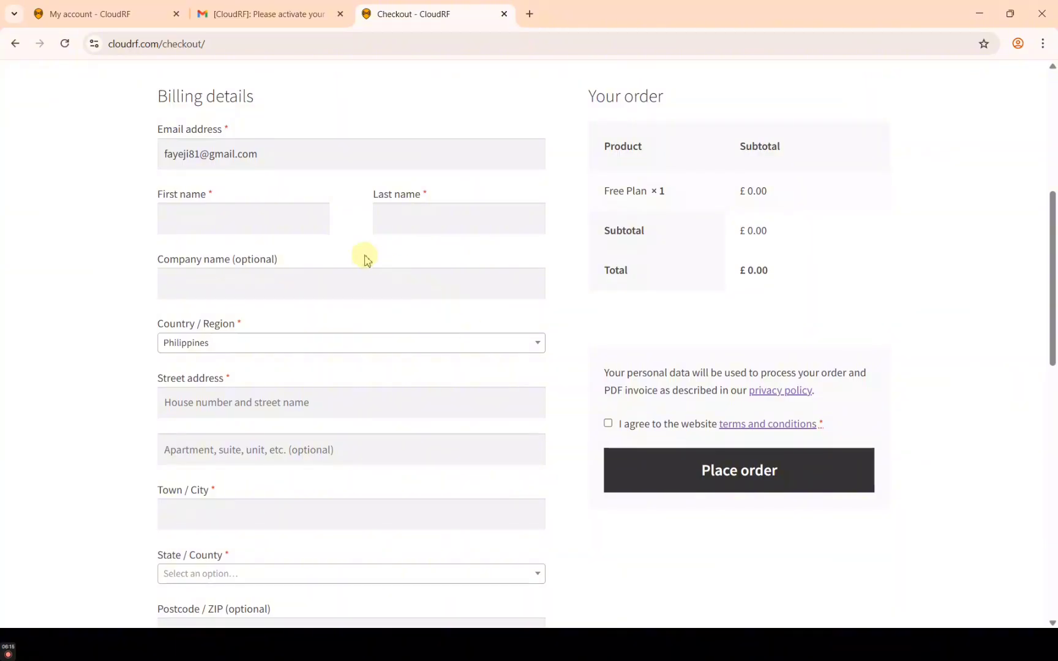
scroll(309, 239, down, 1)
Fill in the billing first name and last name fields
click(288, 205)
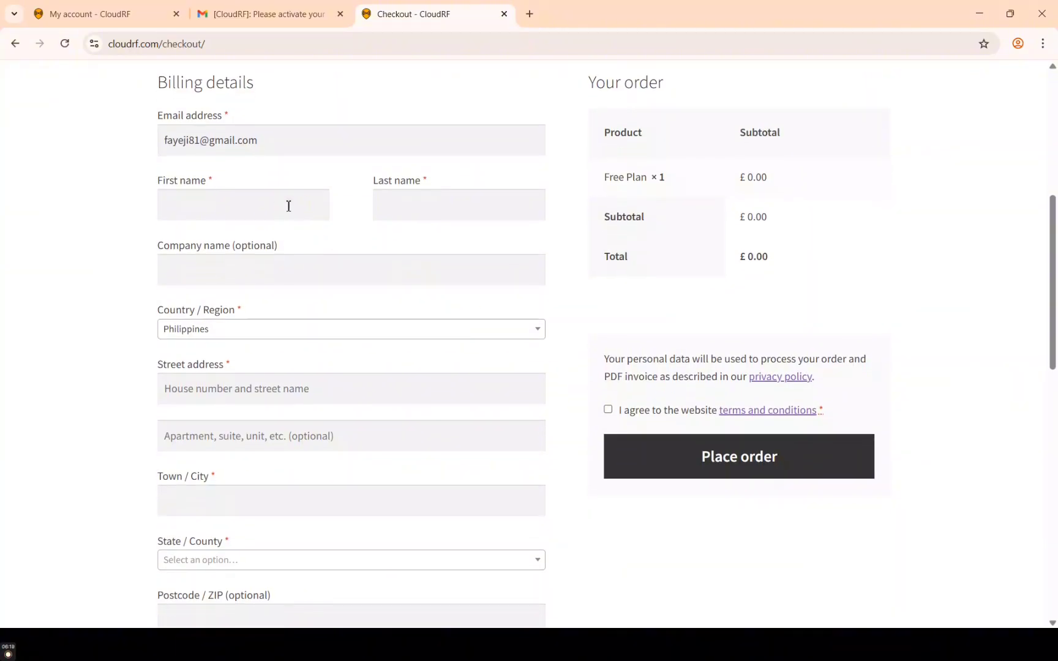
click(295, 208)
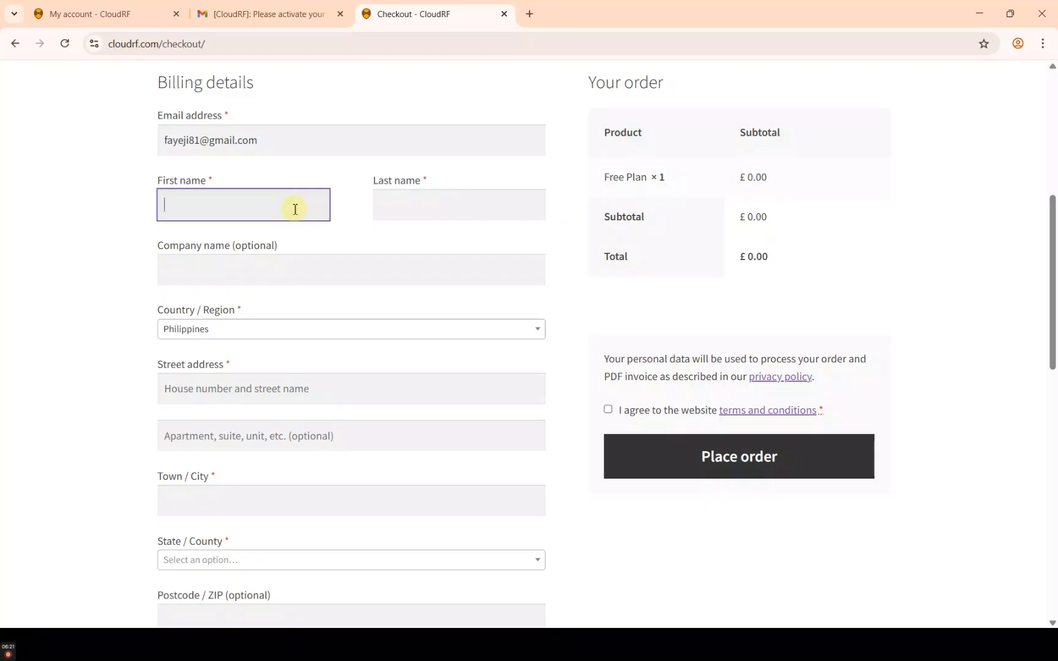
click(388, 205)
click(298, 208)
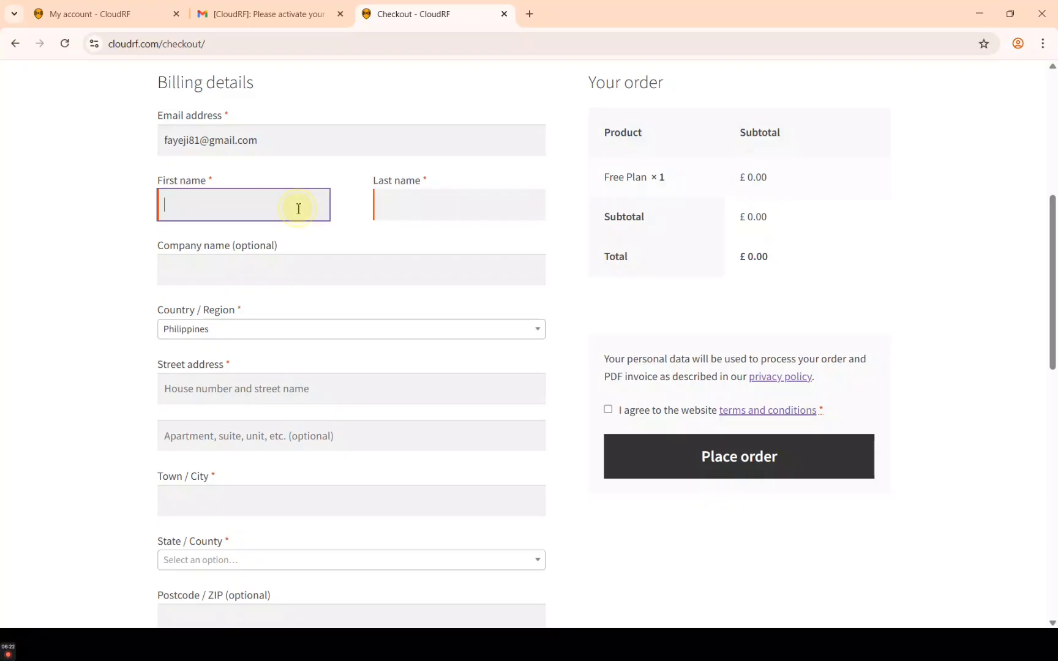
click(410, 207)
click(271, 210)
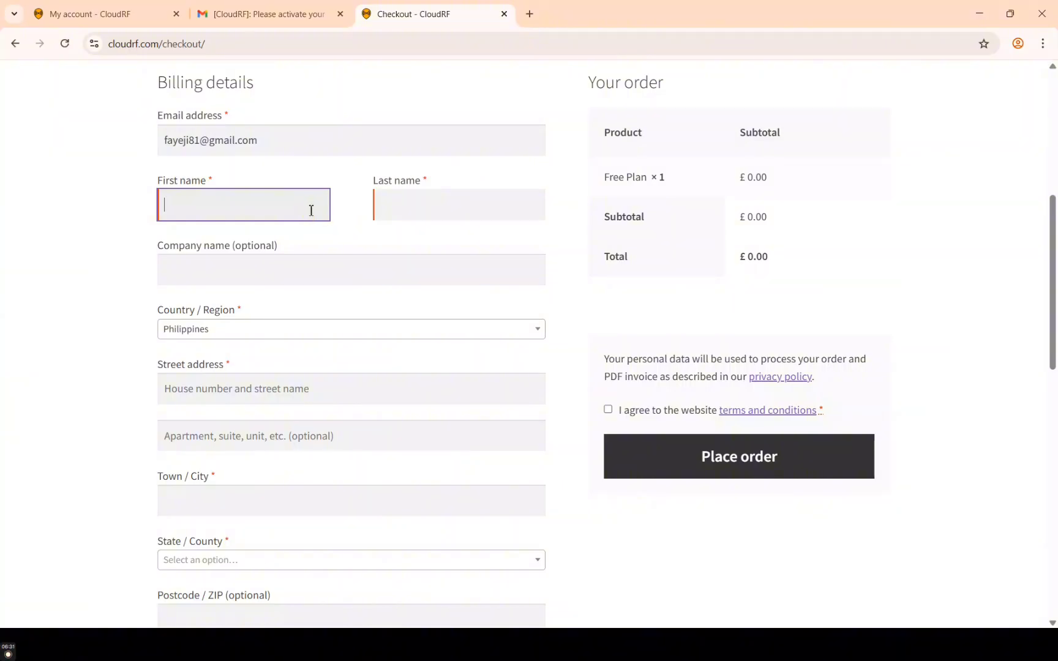
key(Tab)
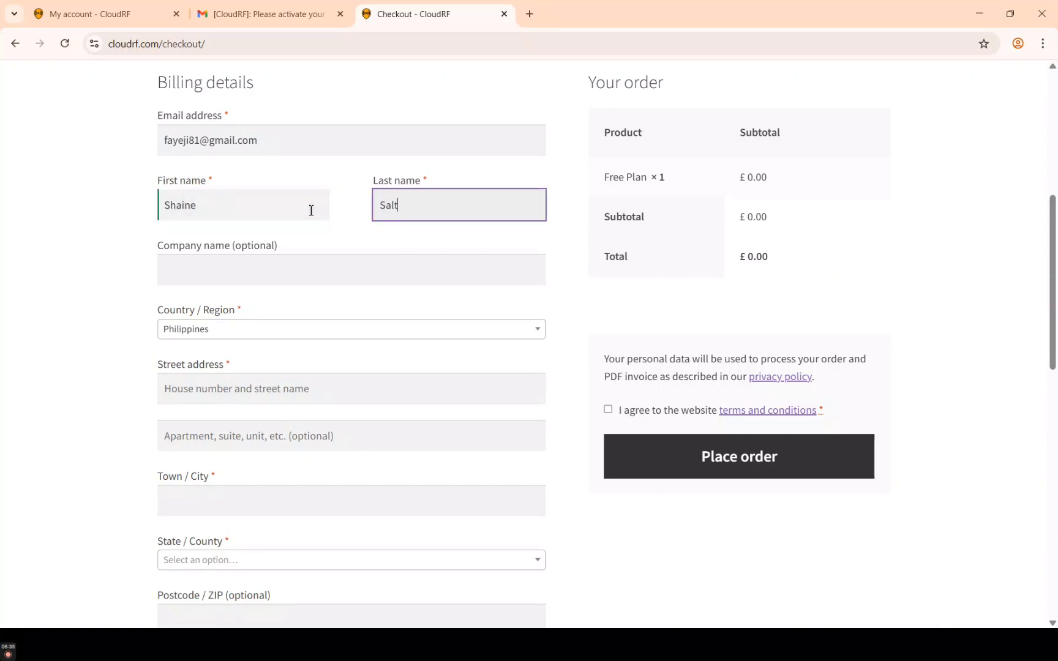
key(Tab)
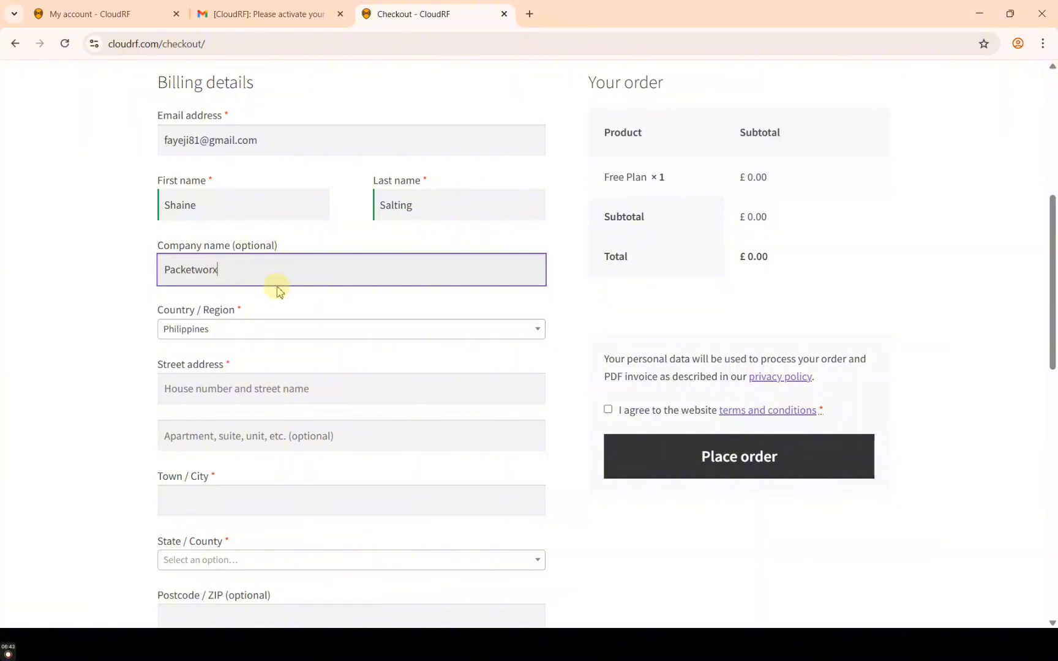
Enter the billing street address and fill in the Town / City field
click(240, 384)
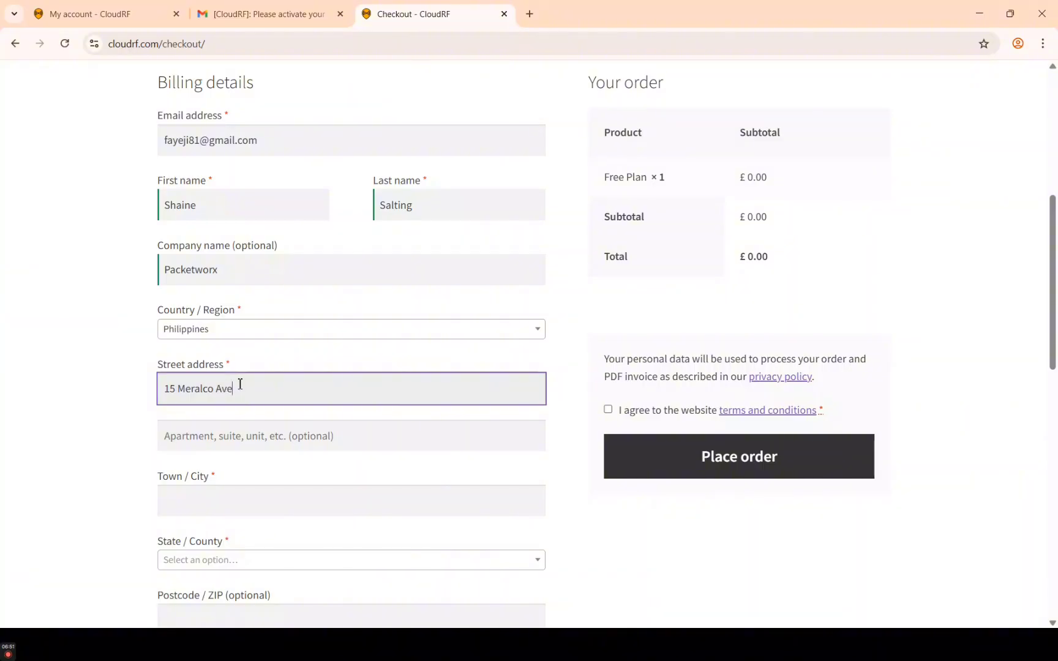
scroll(257, 412, down, 1)
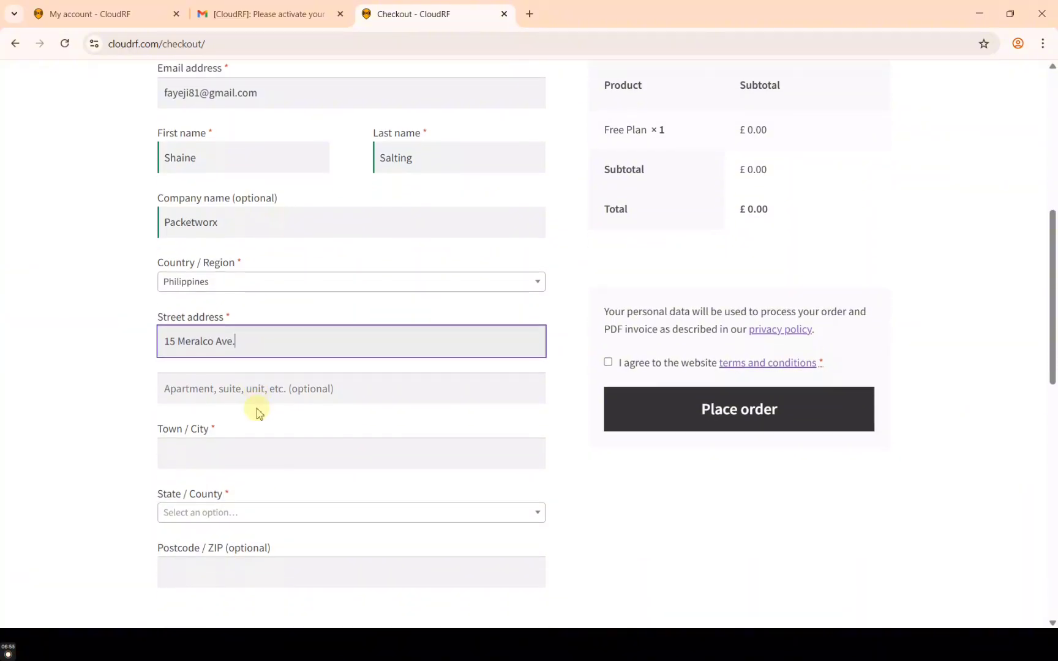
click(251, 456)
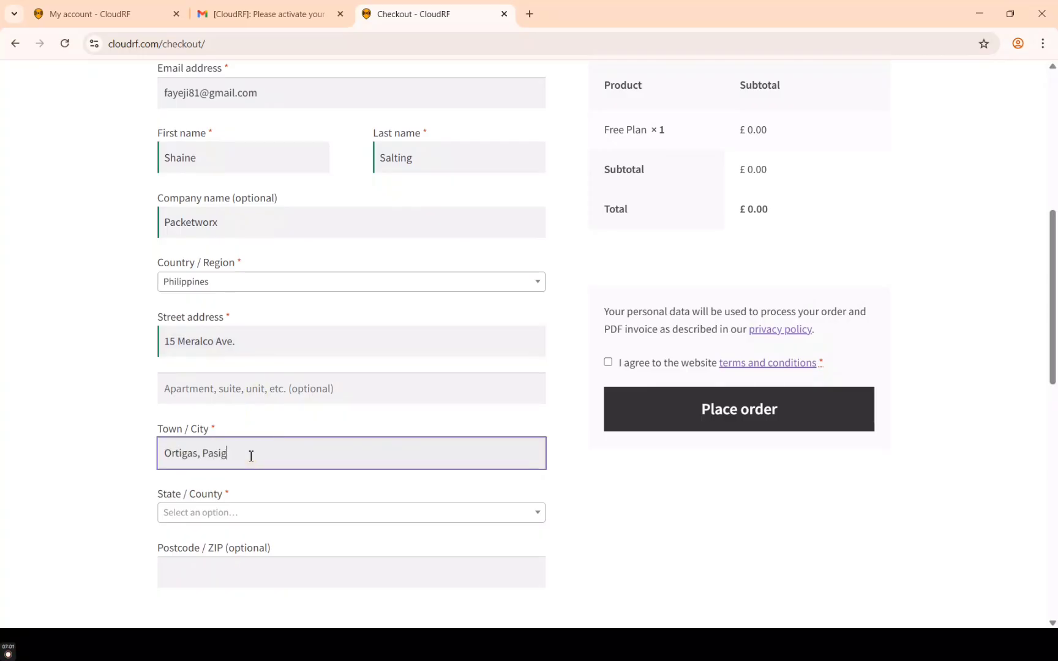
scroll(249, 459, down, 2)
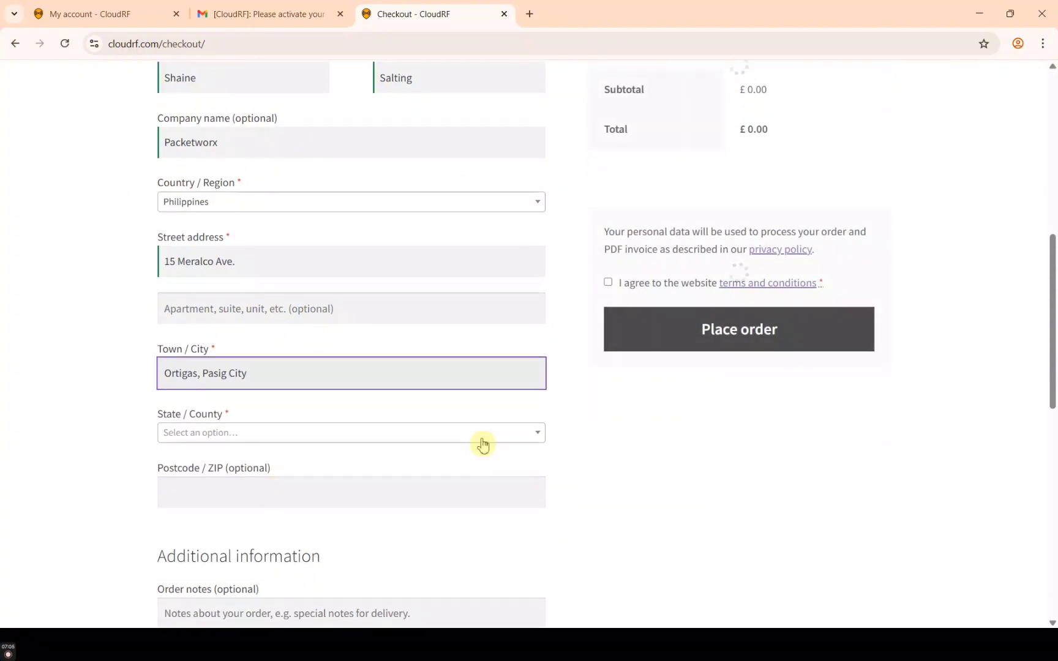
scroll(482, 441, up, 2)
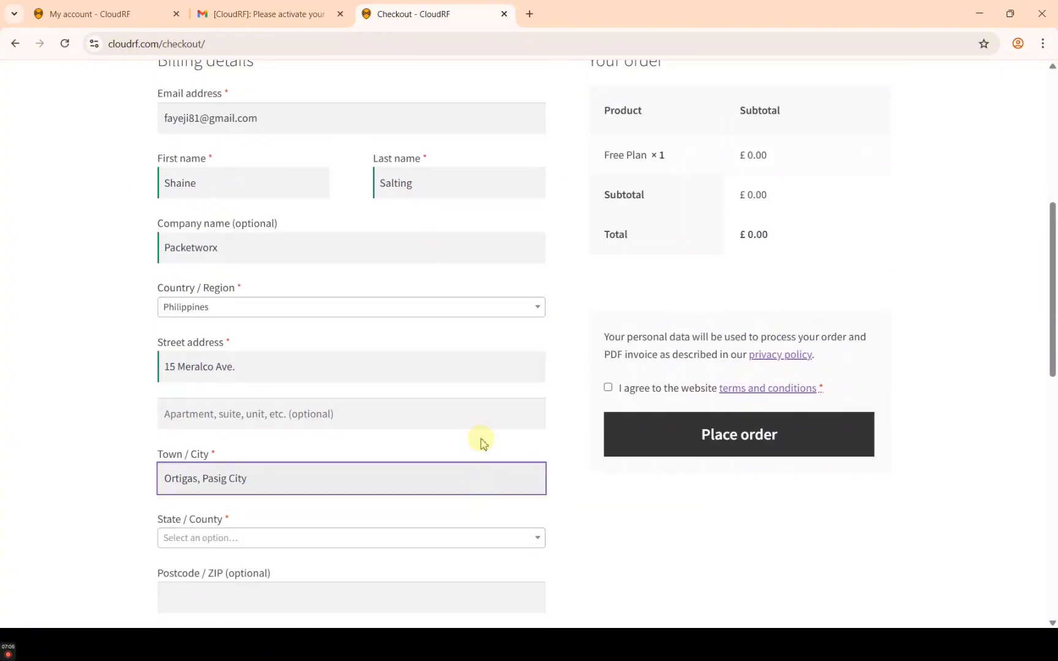
Accept the terms and conditions and try placing the order, declining to save the address
click(609, 388)
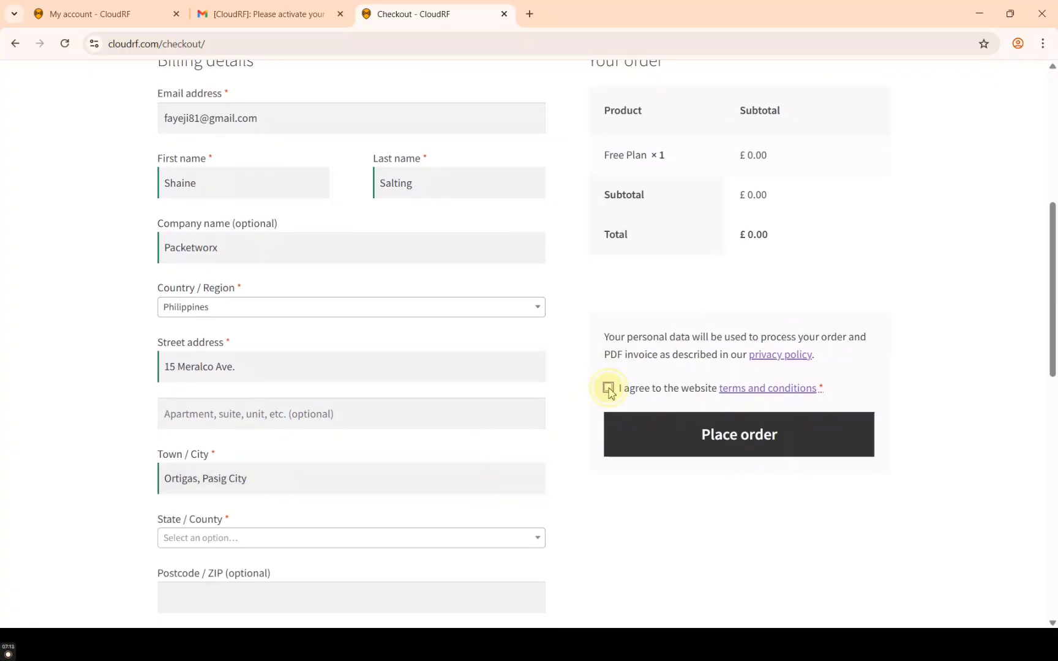
click(667, 438)
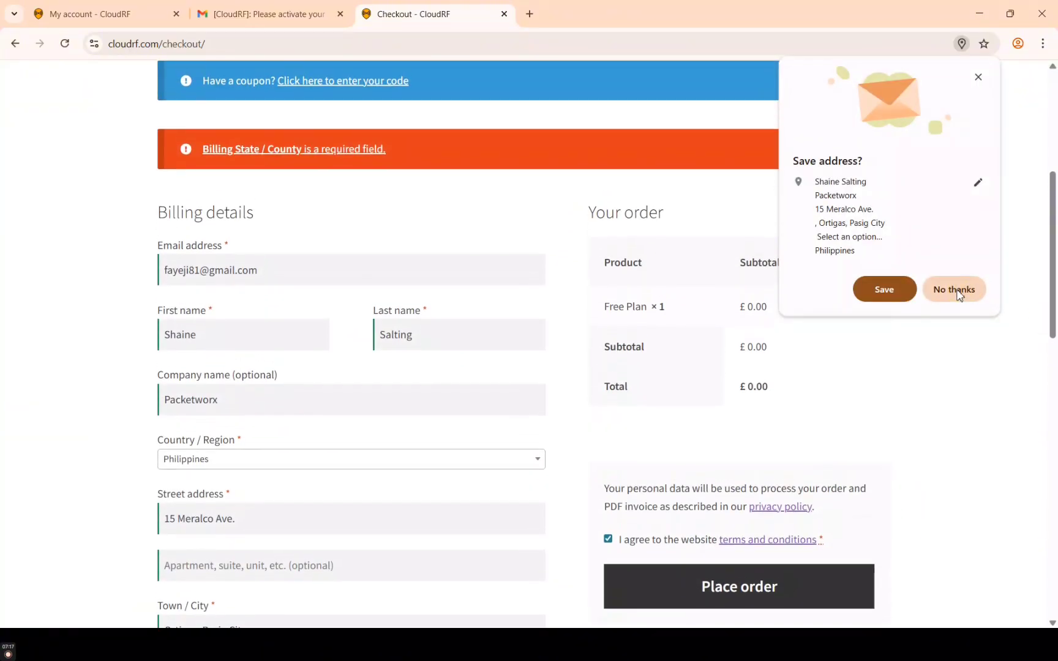
click(956, 290)
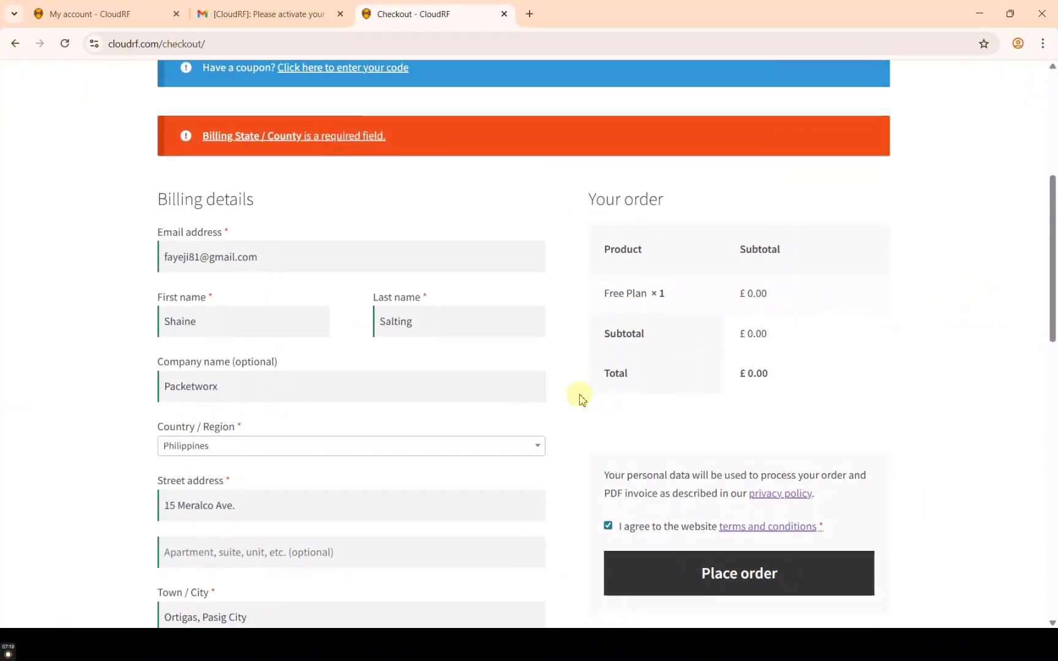
Set the billing State / County to Metro Manila and review the form
scroll(515, 342, down, 1)
scroll(518, 340, down, 3)
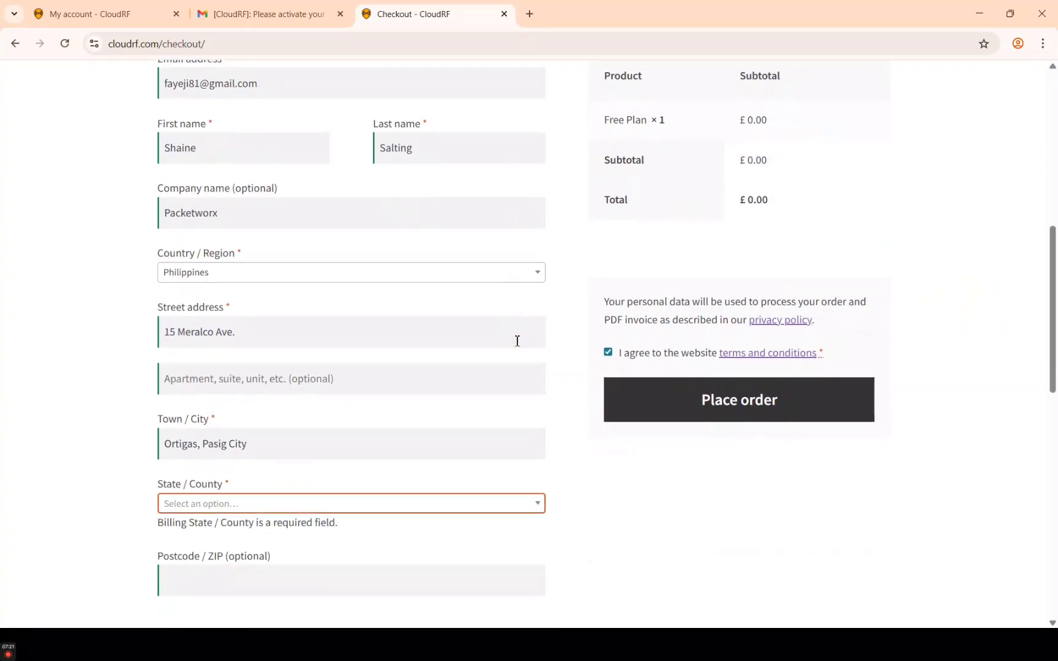
click(334, 452)
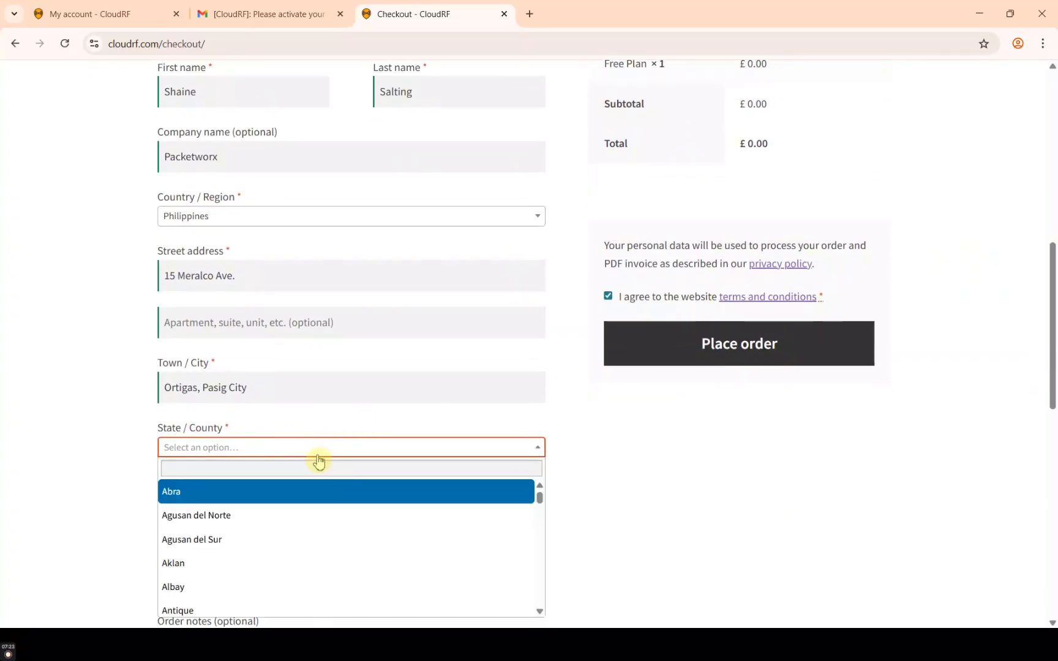
scroll(276, 465, down, 1)
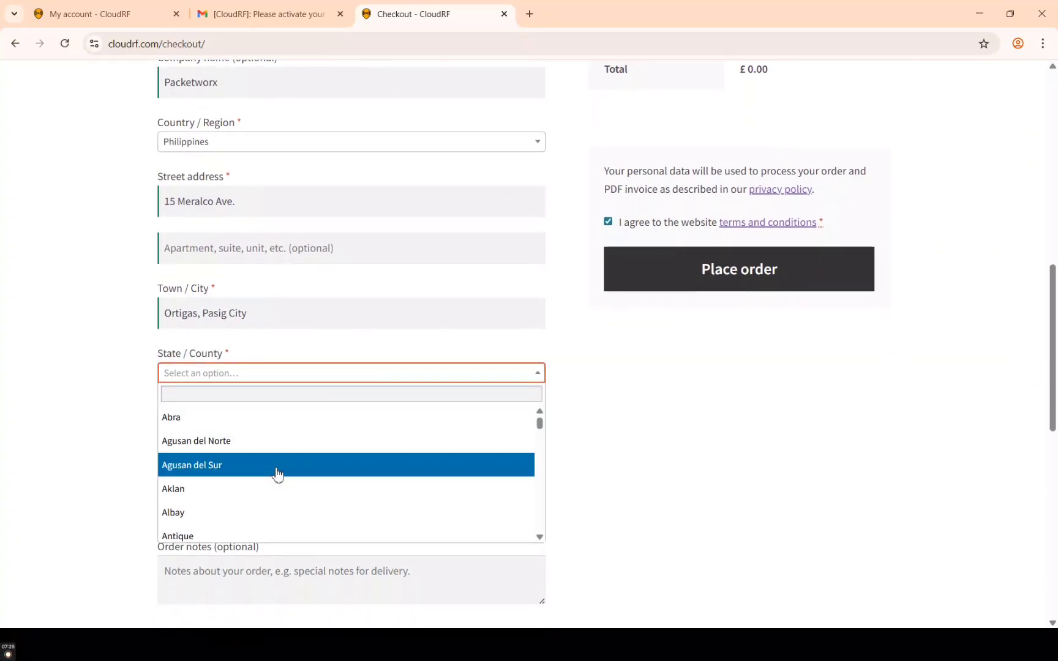
text(me)
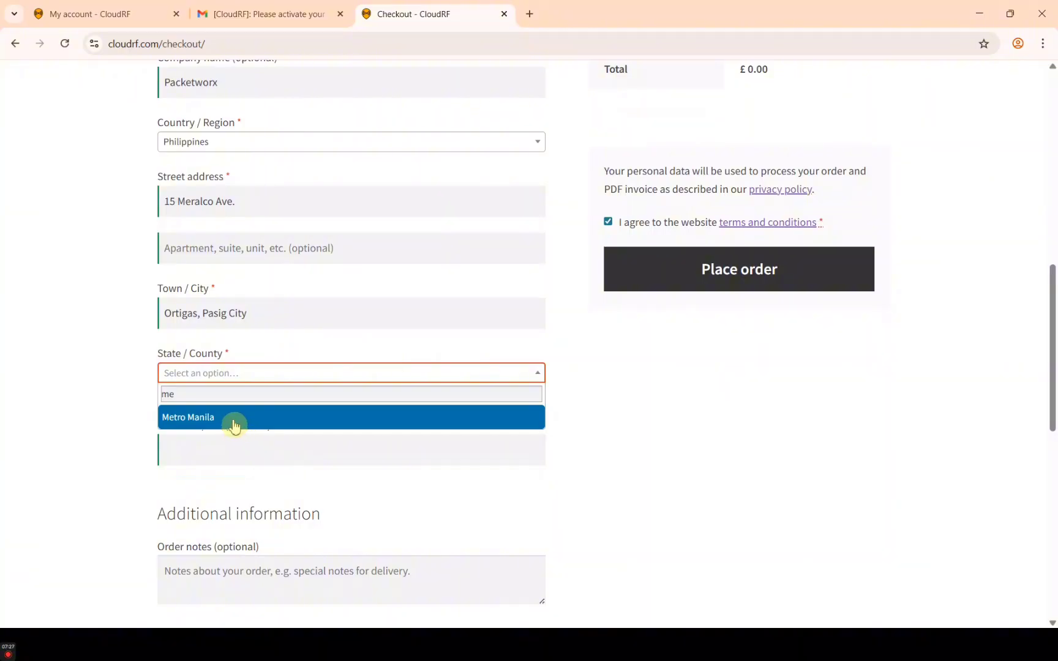
click(233, 425)
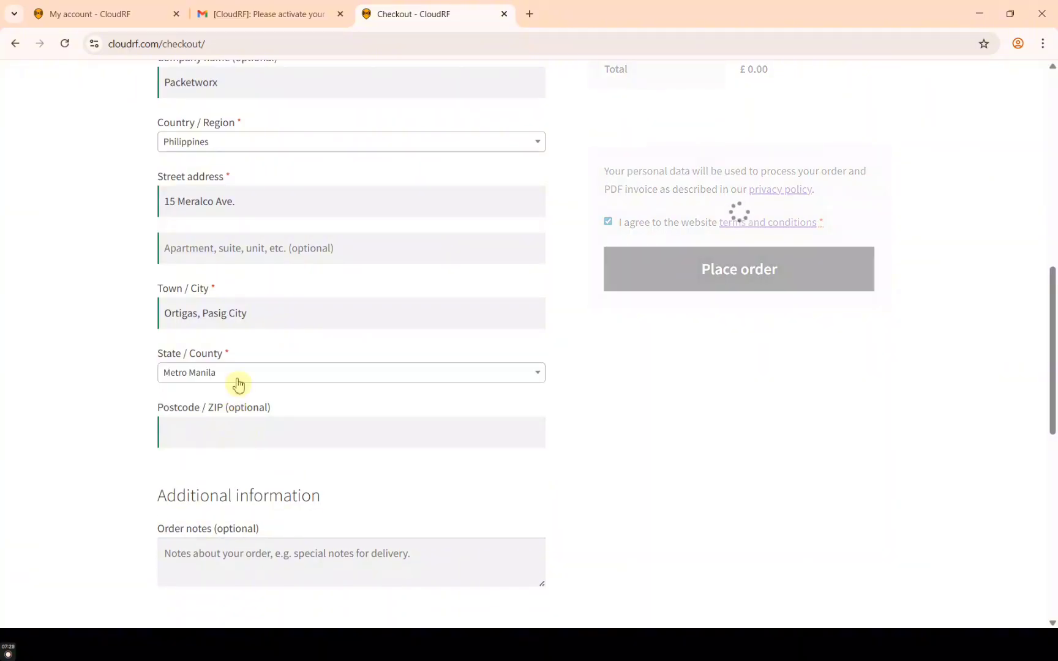
scroll(483, 391, up, 2)
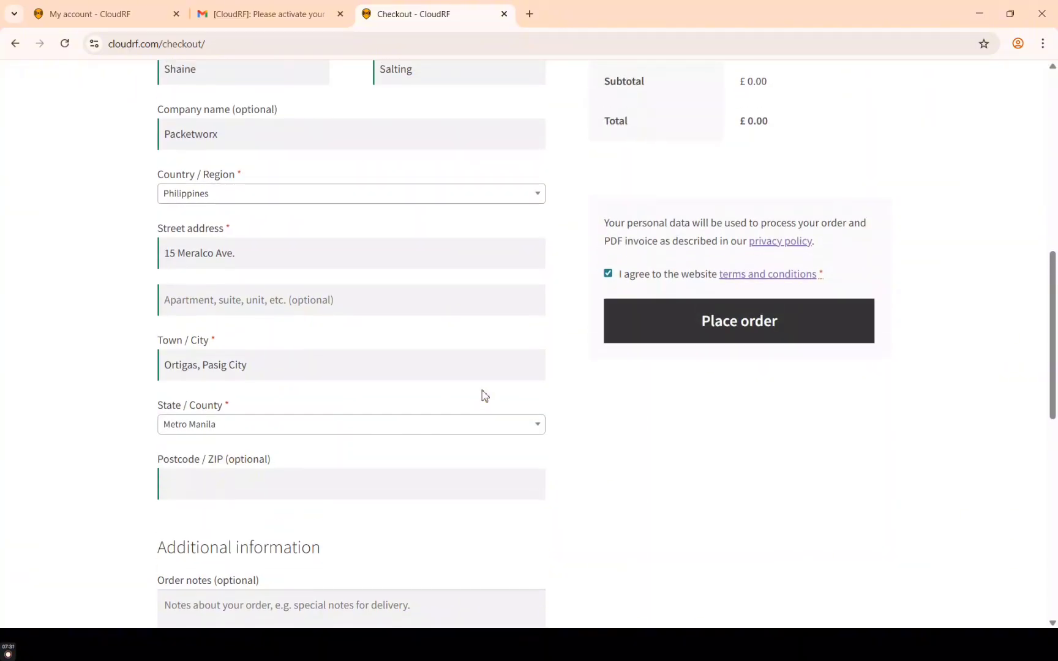
scroll(484, 391, up, 1)
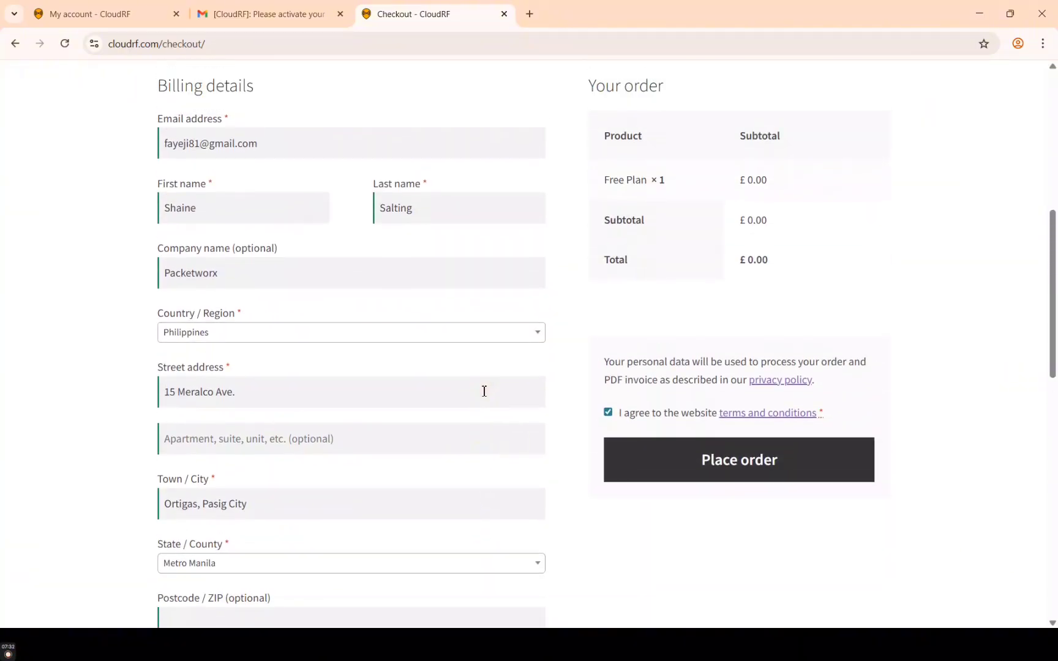
Place the Free Plan order and scroll through the Order received confirmation
click(765, 470)
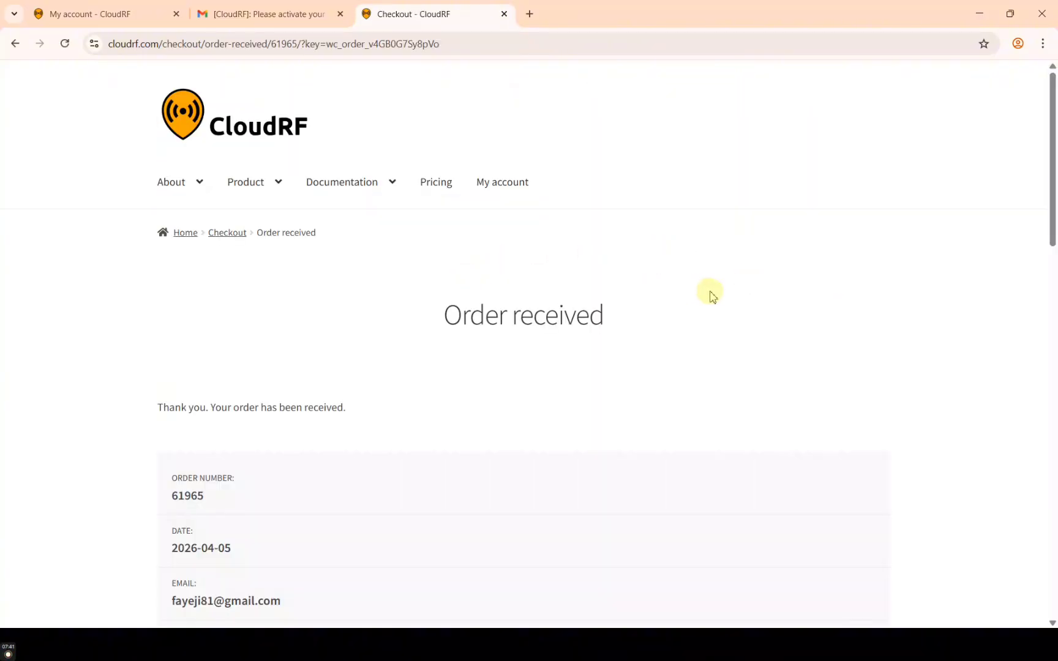
scroll(713, 297, down, 3)
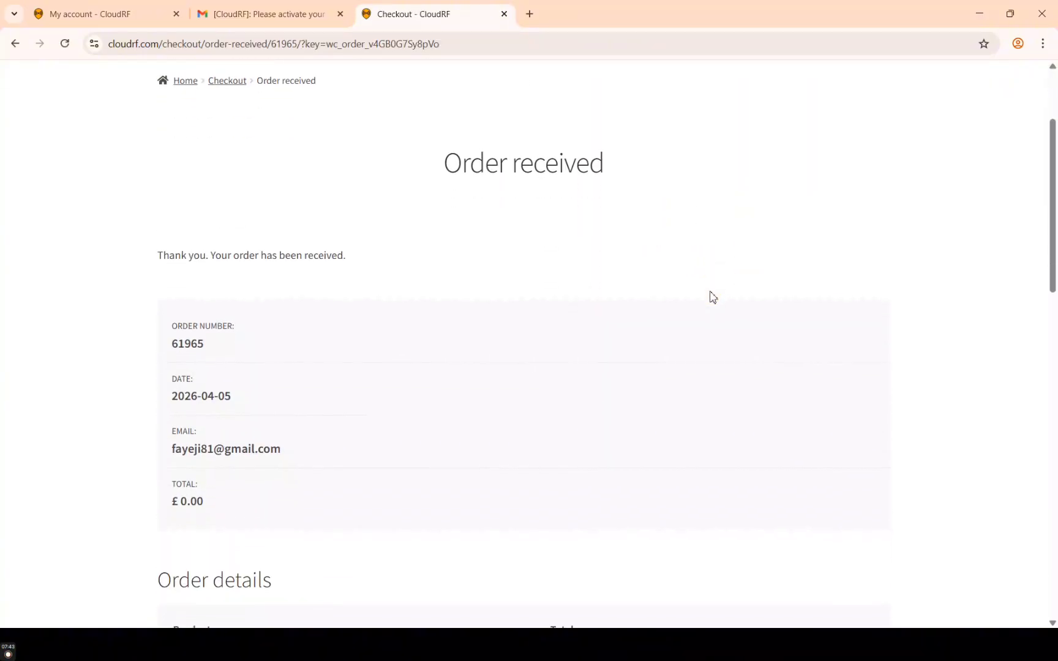
scroll(712, 297, up, 1)
scroll(712, 297, down, 8)
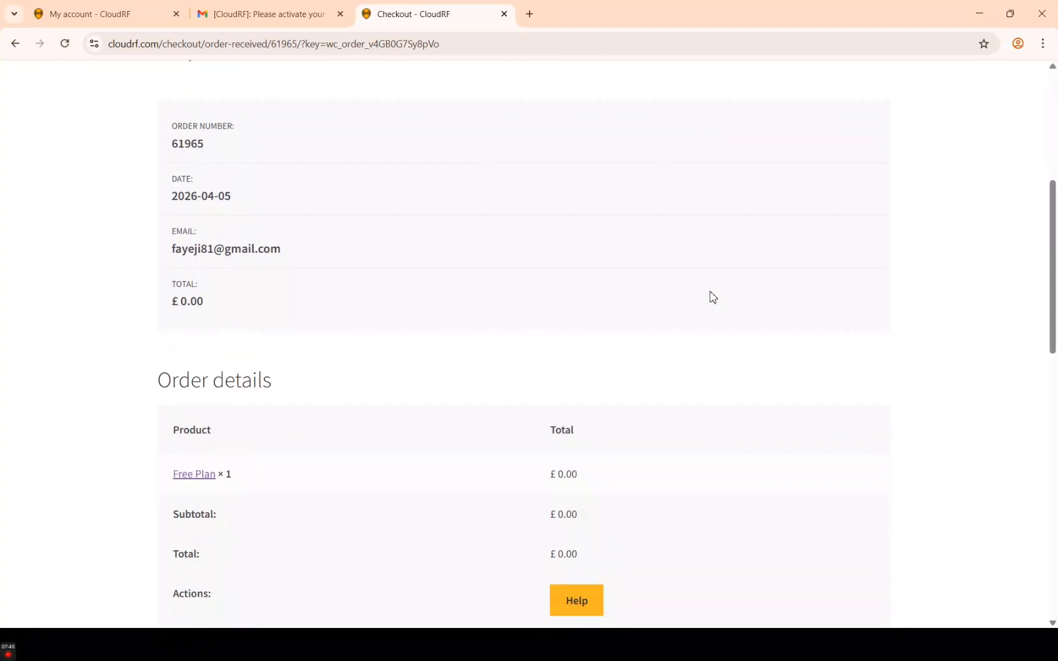
scroll(712, 297, down, 5)
scroll(713, 297, up, 14)
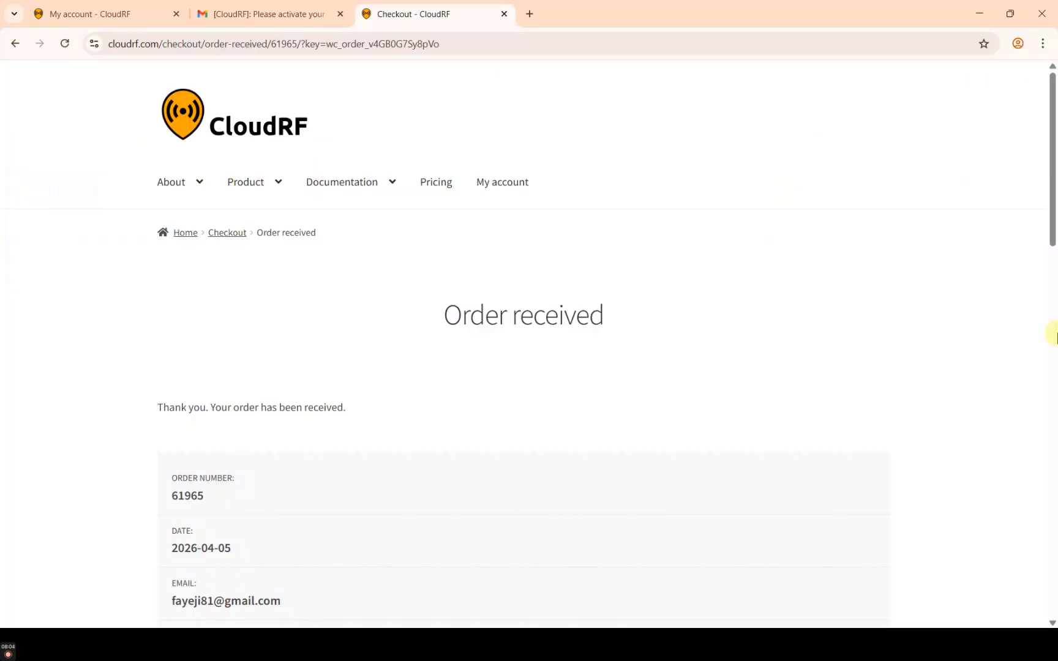
Launch the CloudRF Web interface in a new tab from the My account page
click(512, 192)
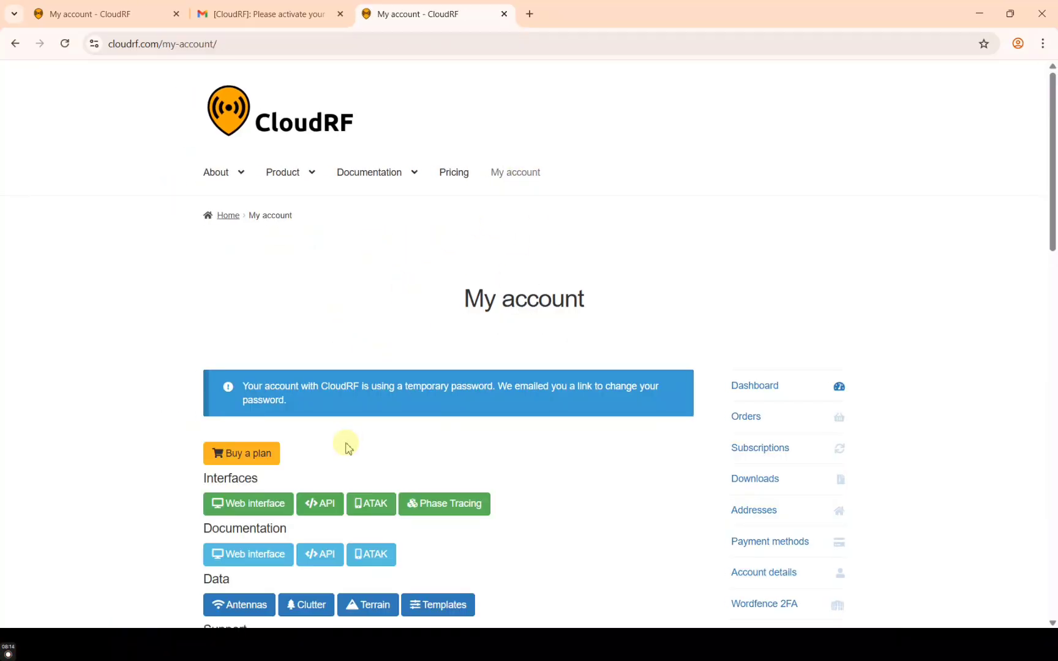
scroll(349, 446, down, 2)
ctrl+scroll(273, 409, up, 6)
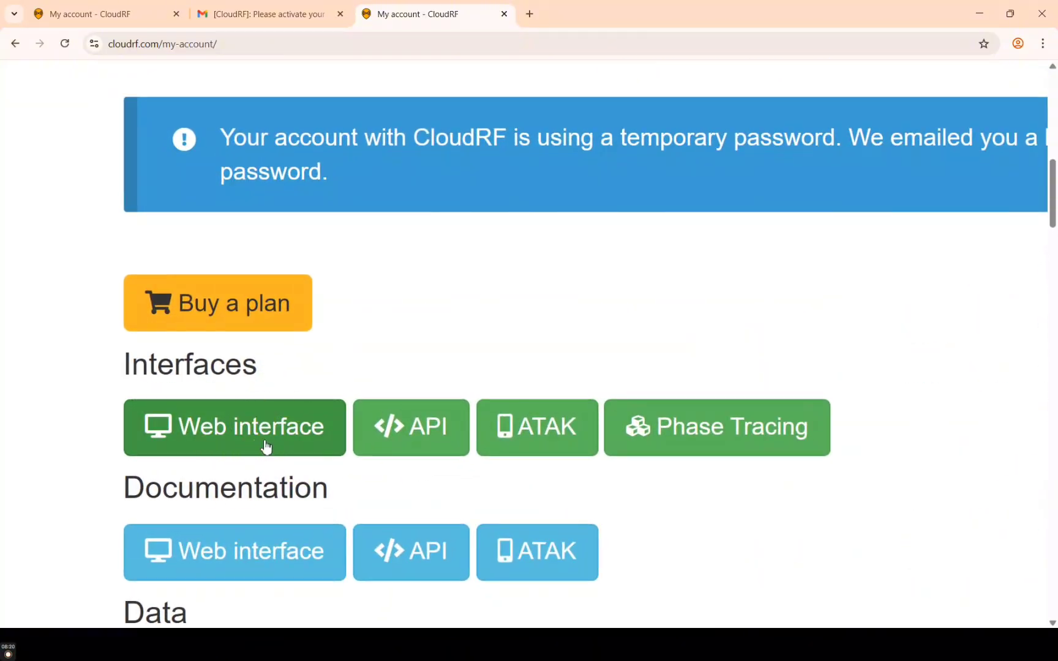
ctrl+scroll(261, 443, down, 5)
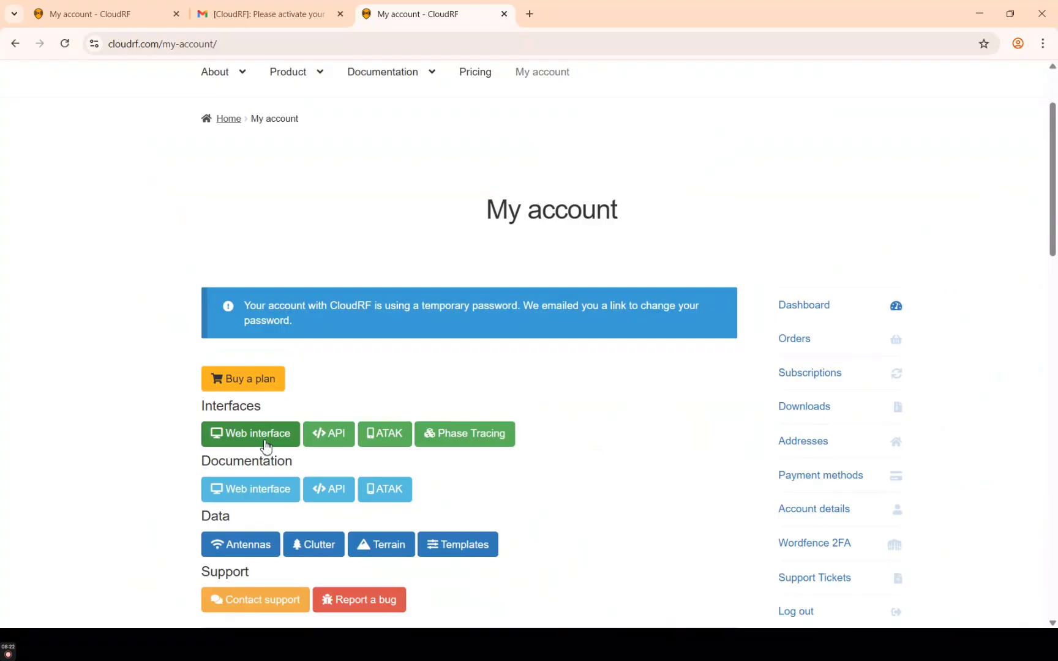
click(248, 437)
ctrl+scroll(245, 436, down, 1)
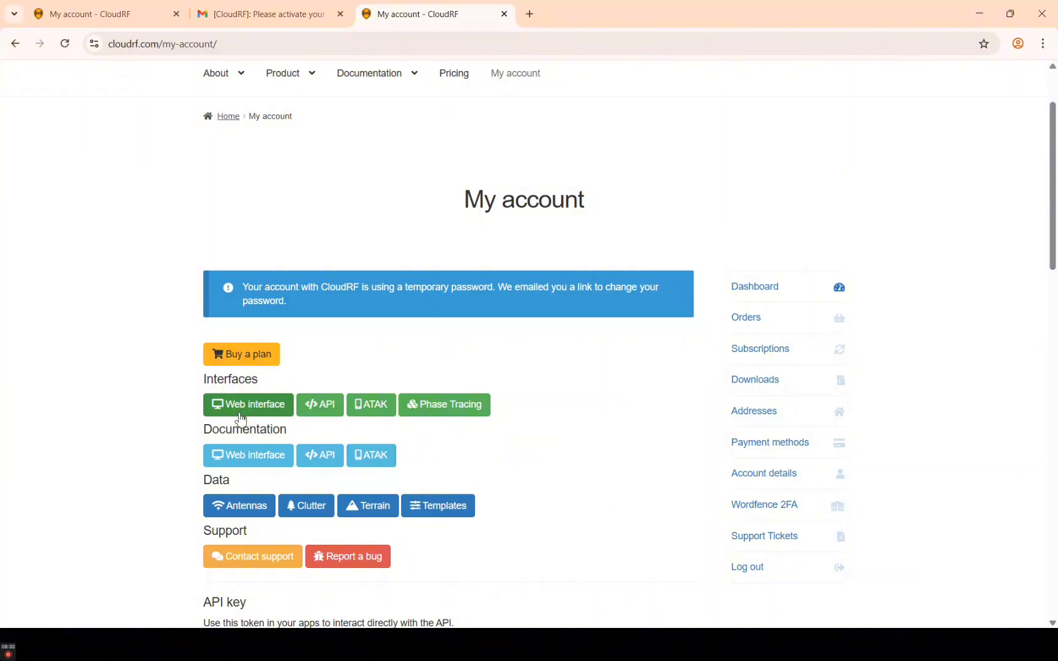
click(259, 410)
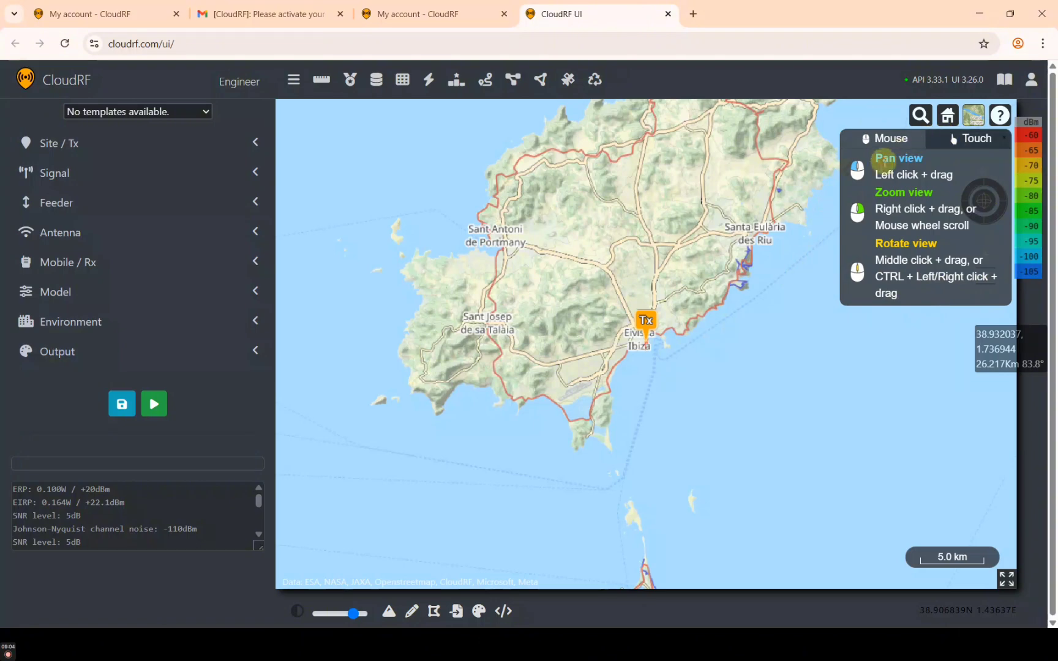
click(921, 119)
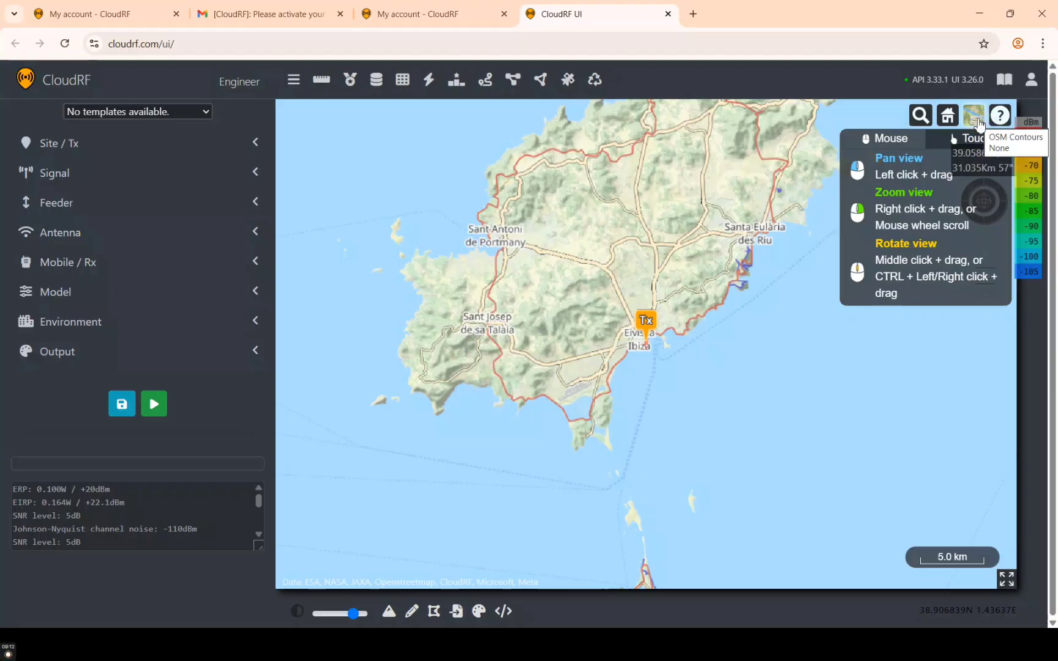
click(973, 124)
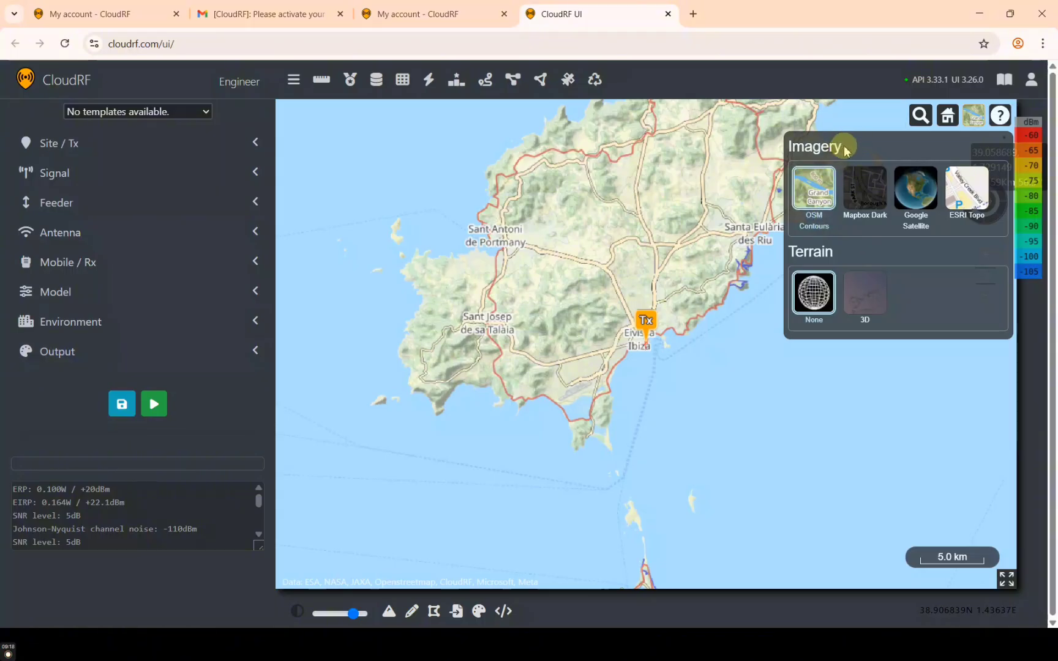
click(819, 239)
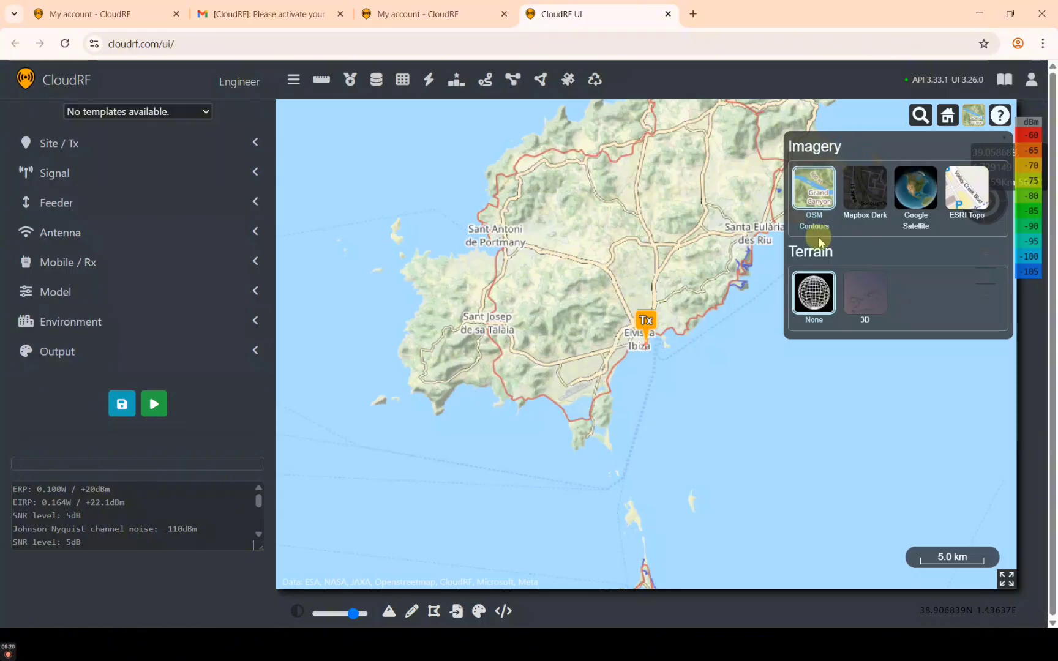
click(871, 226)
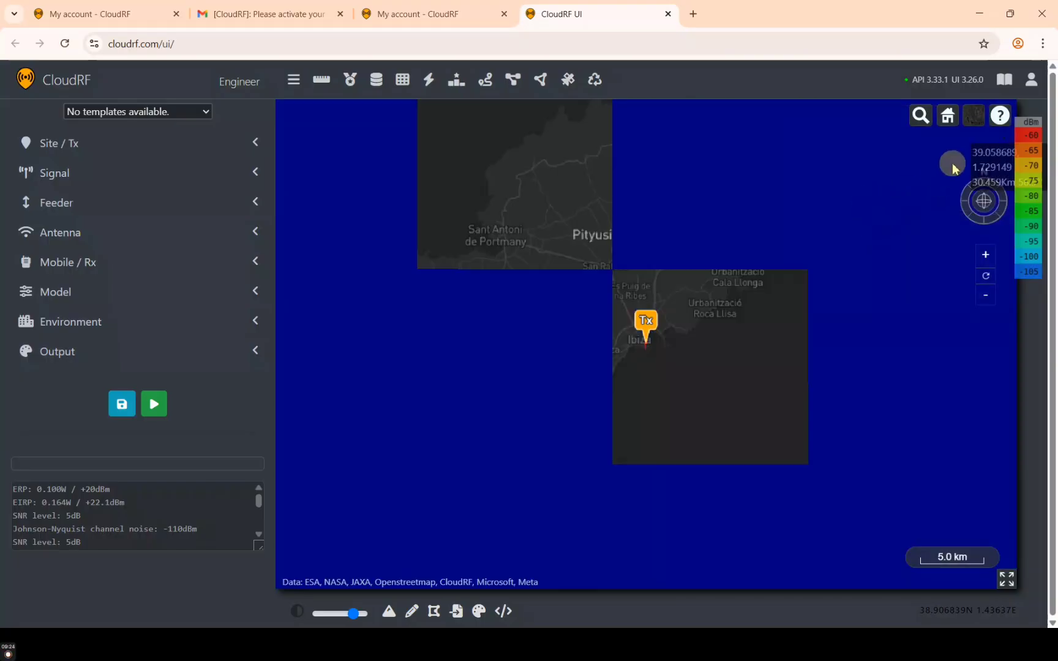
click(929, 194)
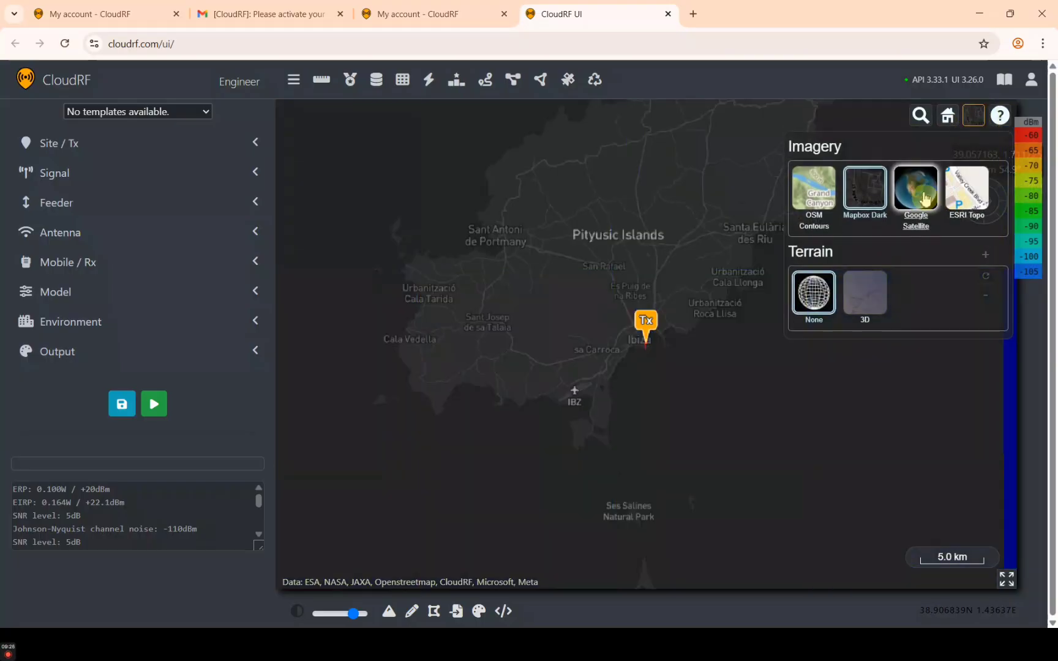
click(973, 117)
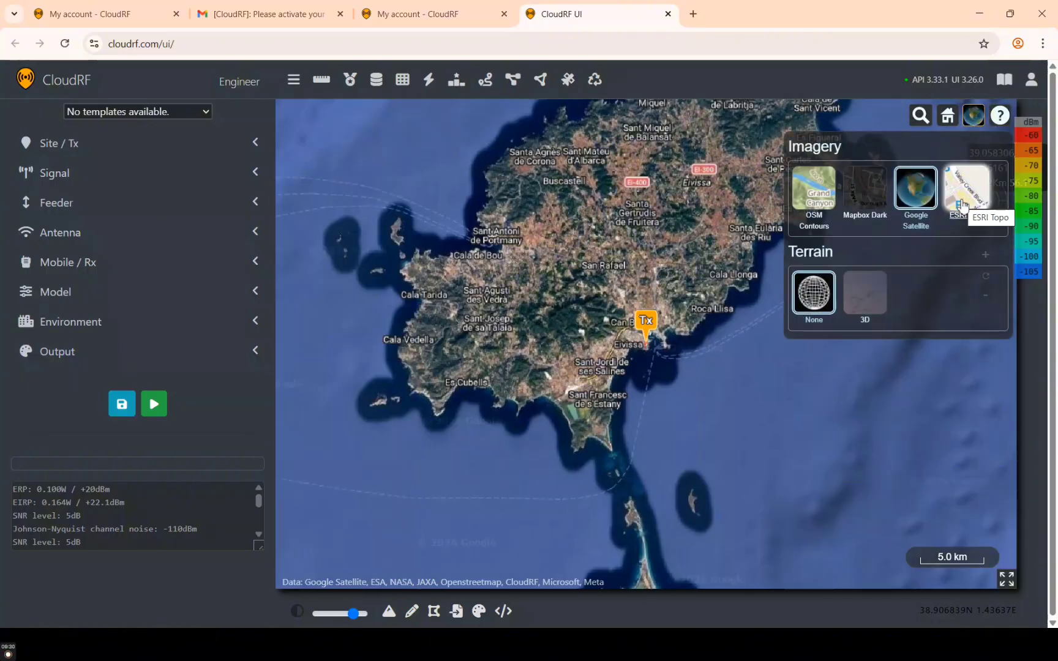
click(969, 202)
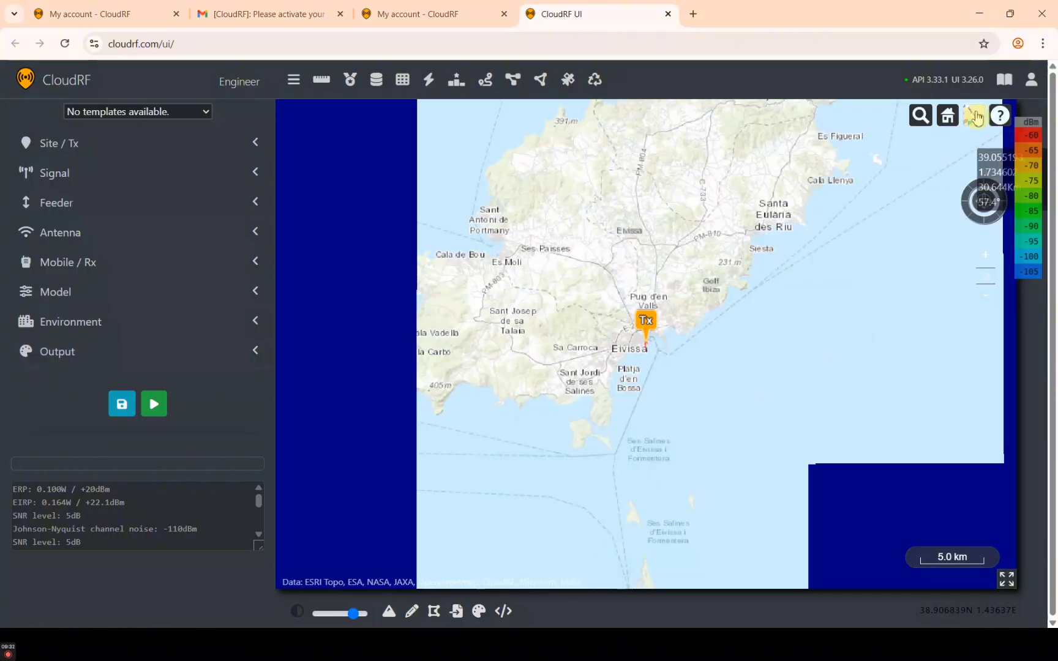
click(975, 118)
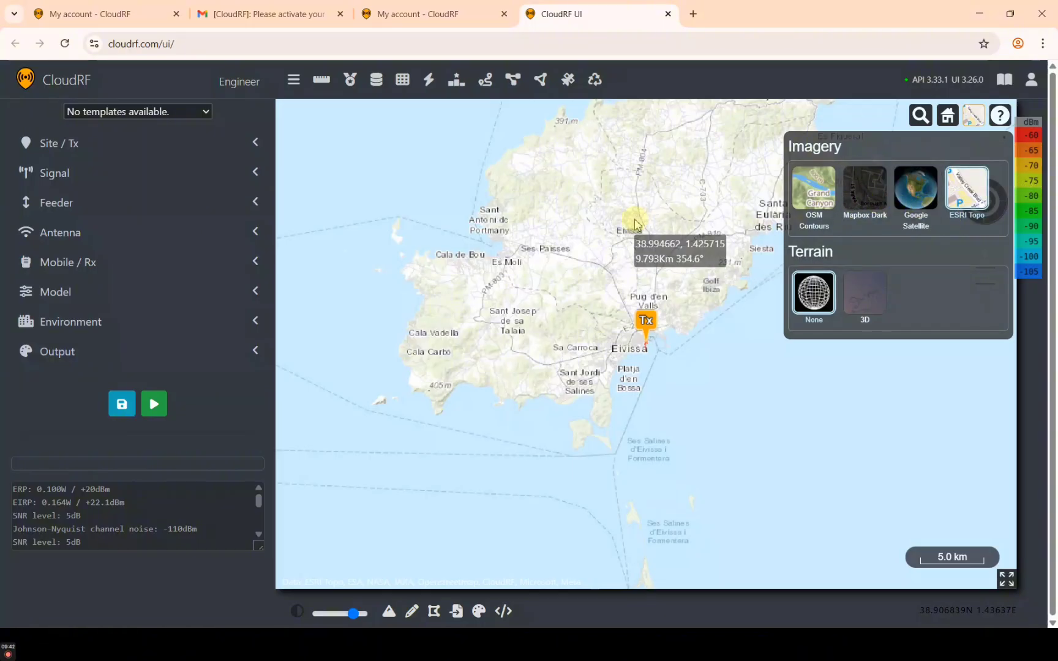
click(813, 189)
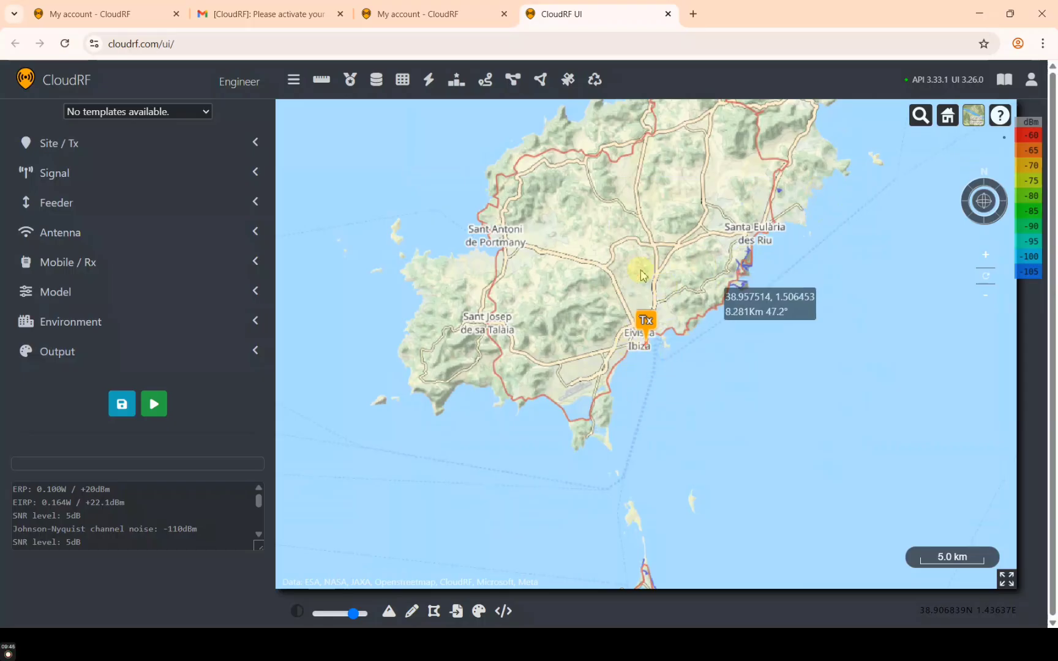
click(971, 121)
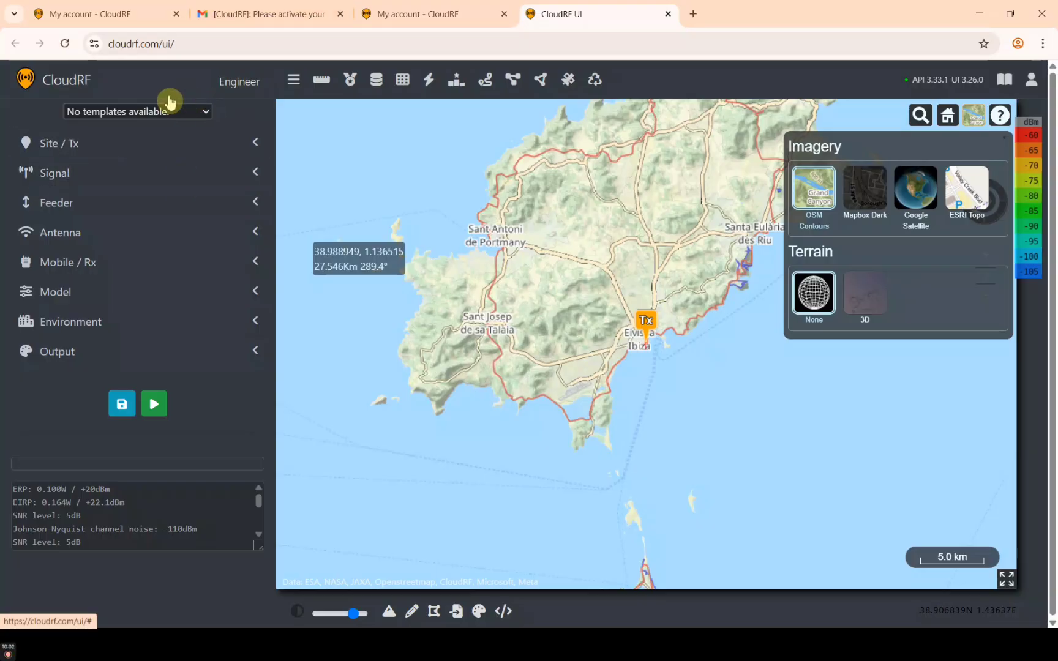
Expand the site, signal, feeder and antenna settings sections to inspect them
click(85, 149)
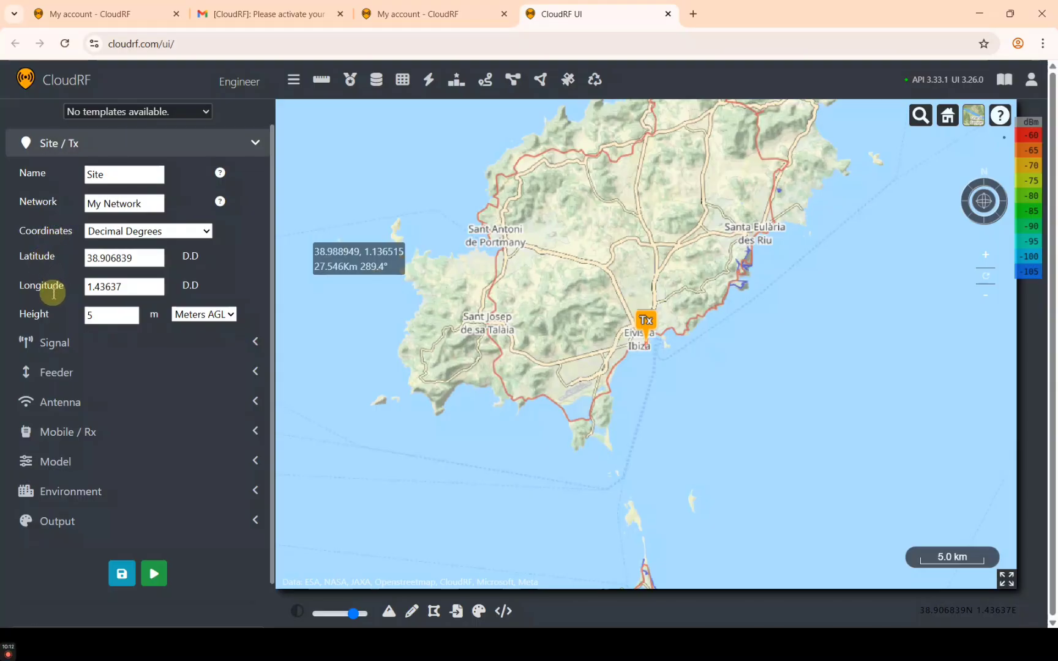
click(98, 347)
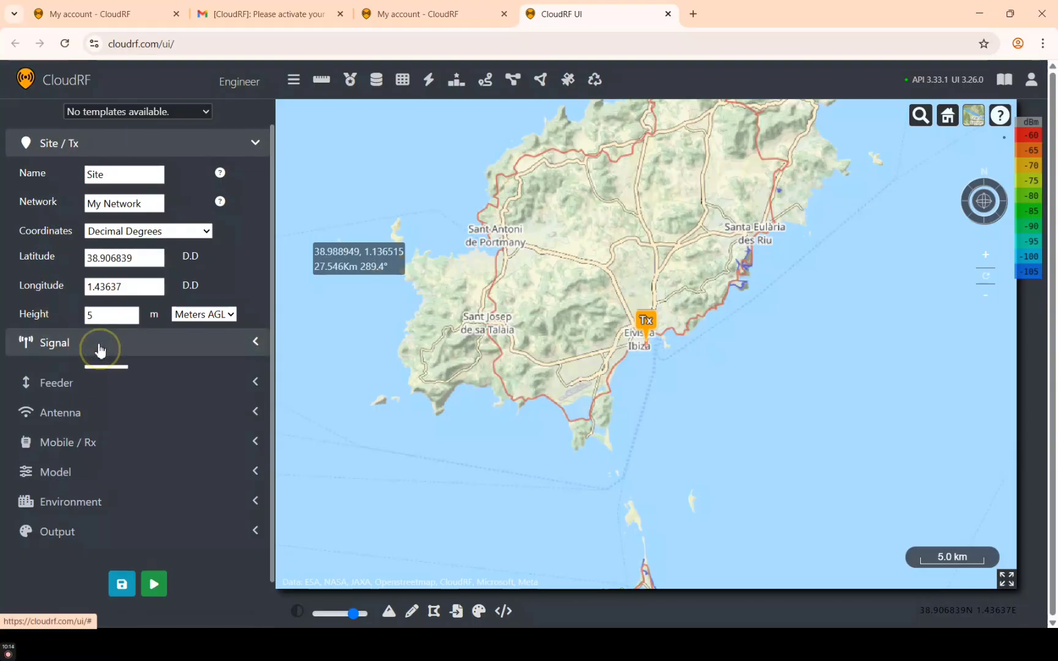
scroll(80, 458, down, 1)
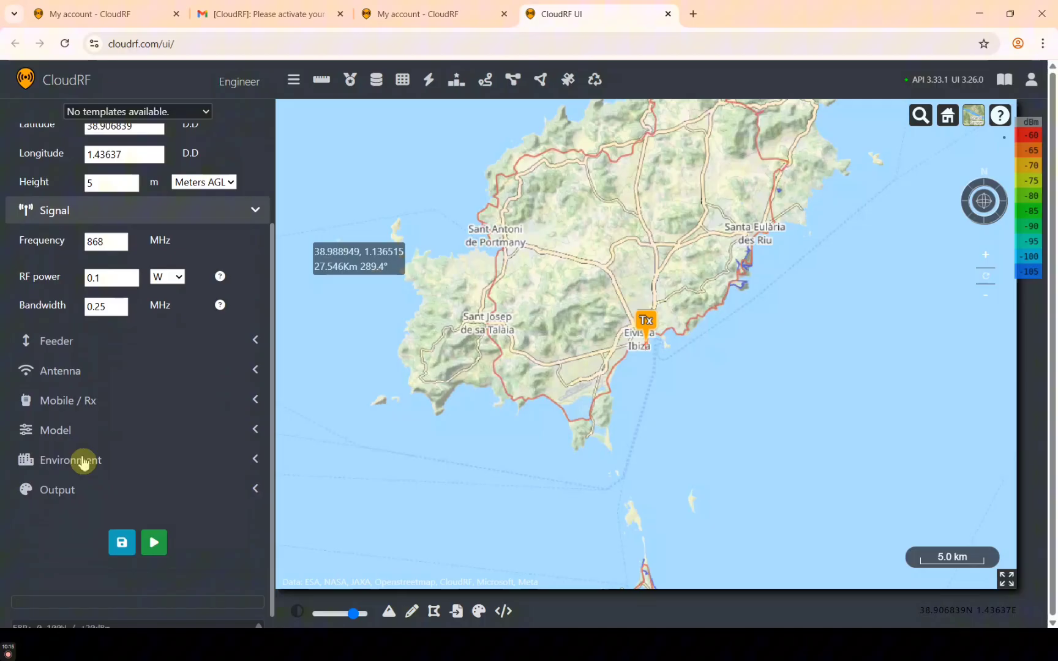
click(111, 343)
scroll(80, 511, down, 1)
scroll(80, 508, down, 2)
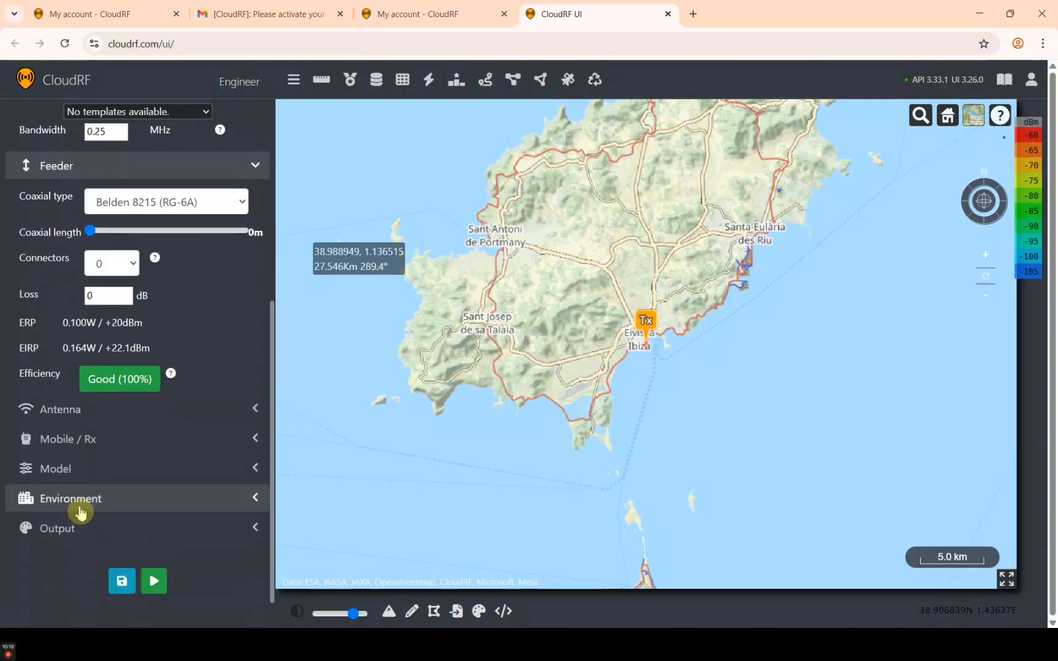
click(109, 421)
scroll(110, 422, down, 2)
scroll(110, 422, down, 4)
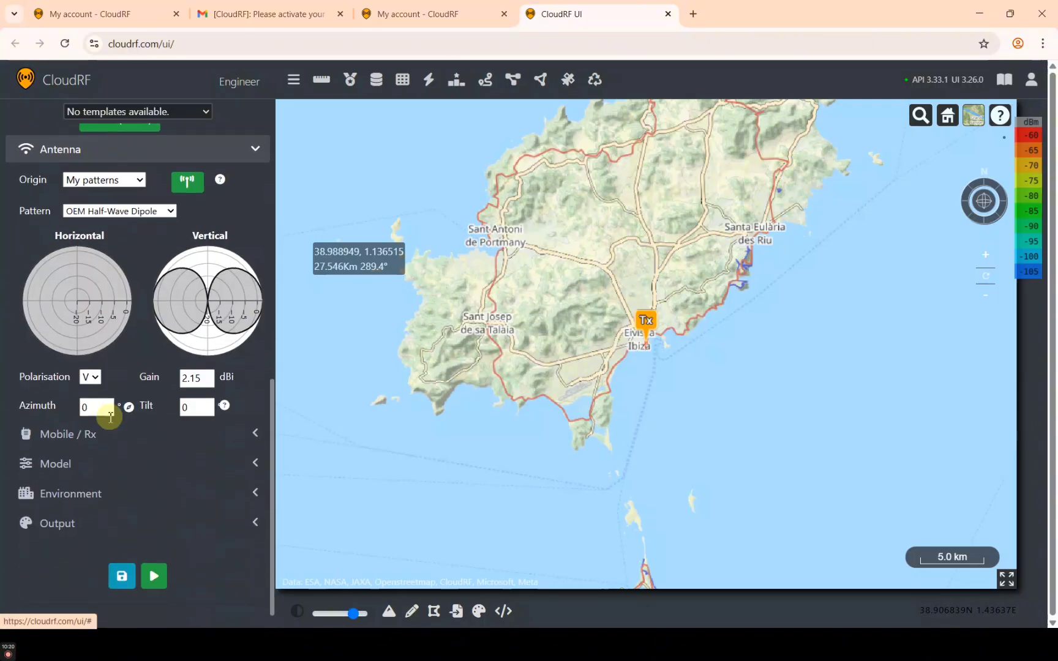
scroll(111, 416, up, 12)
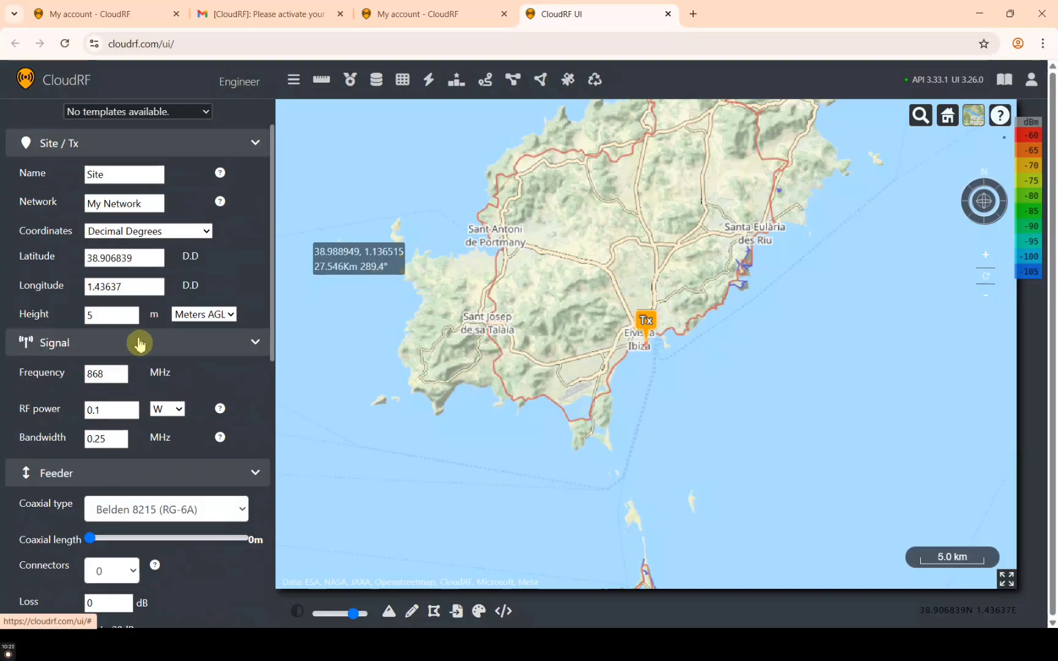
Collapse the signal, feeder and antenna sections and centre Ibiza with its Tx marker
click(138, 342)
click(105, 378)
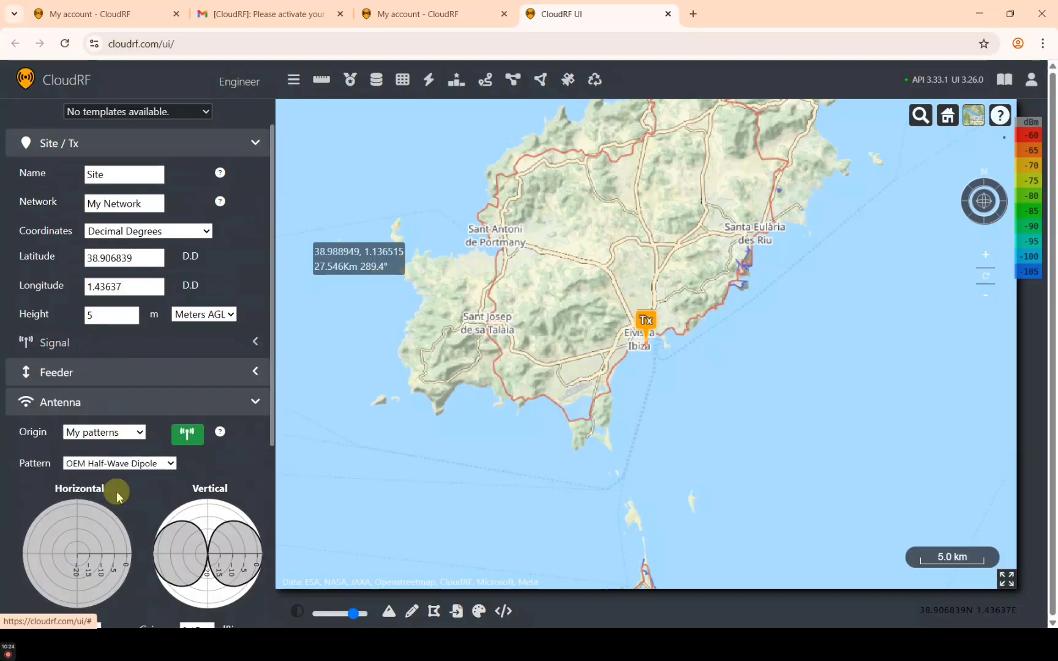
click(73, 406)
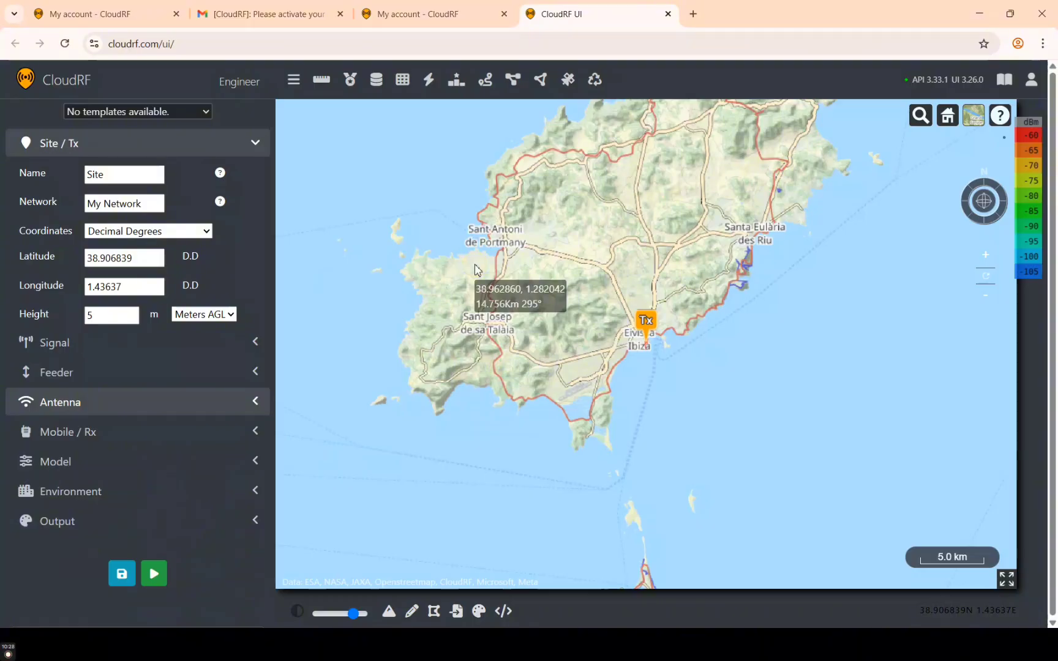
mouse_move(616, 190)
mouse_down()
mouse_move(603, 245)
mouse_move(623, 286)
mouse_up()
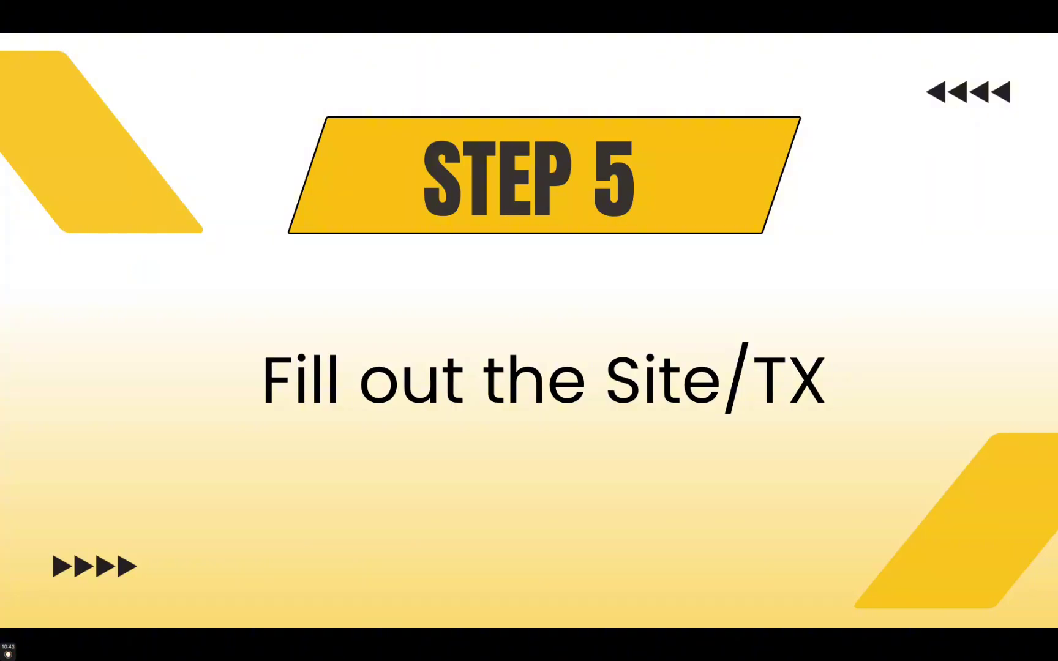
Switch from the Step 5 slide back to the CloudRF web interface in Chrome
key(alt+Tab)
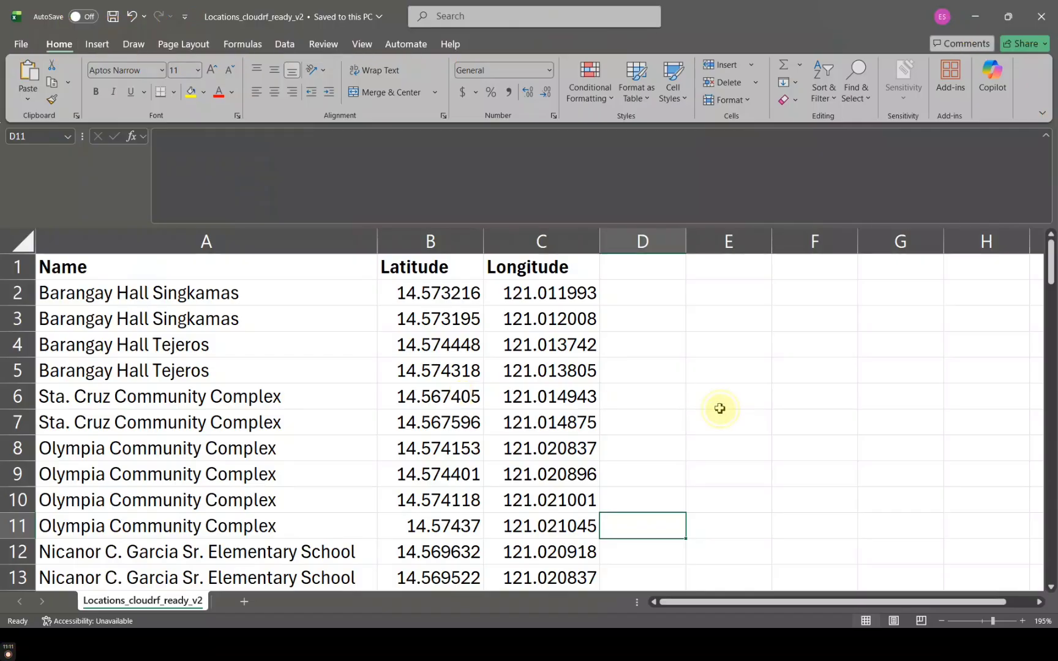
Copy 'Barangay Hall Singkamas' from cell A2 of the Locations_cloudrf_ready_v2 Excel sheet
click(713, 401)
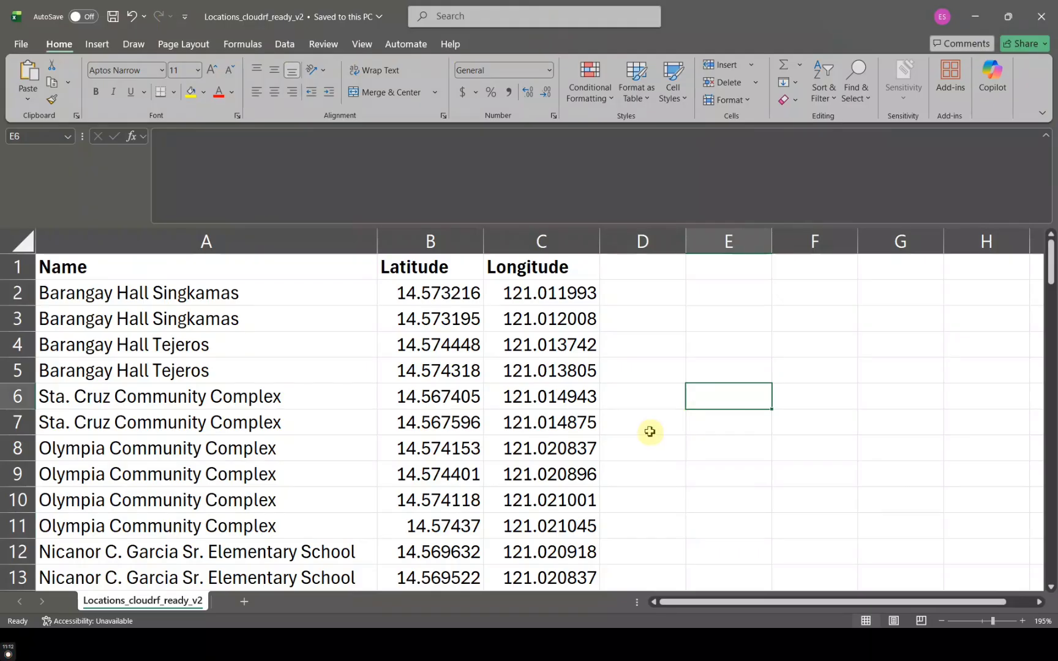
scroll(649, 432, down, 1)
scroll(649, 430, up, 1)
scroll(530, 417, down, 1)
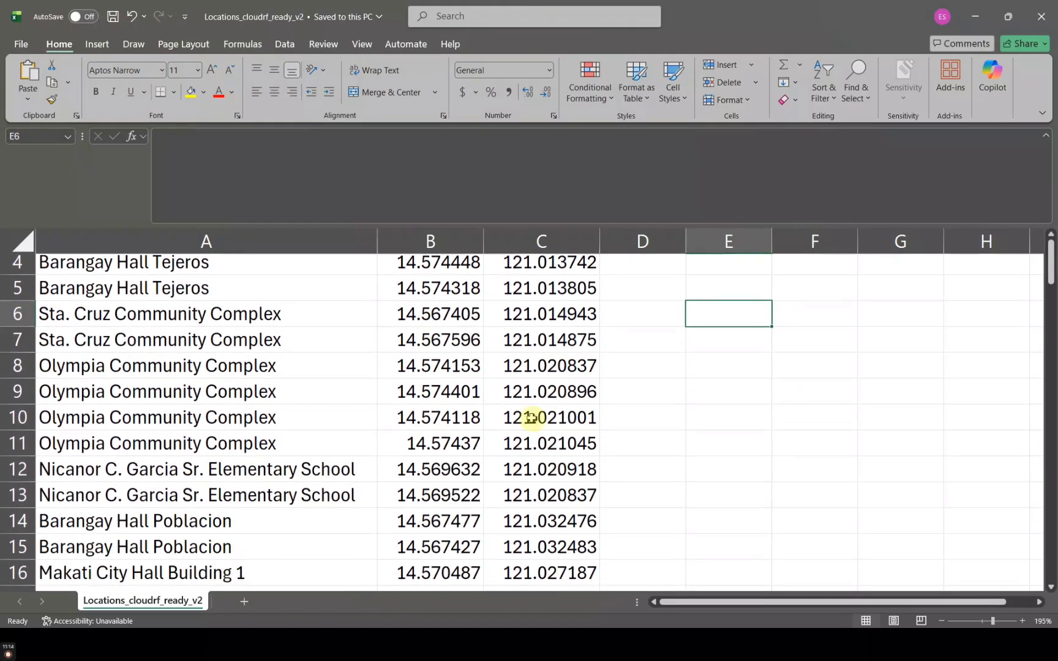
scroll(530, 417, up, 1)
scroll(531, 418, down, 1)
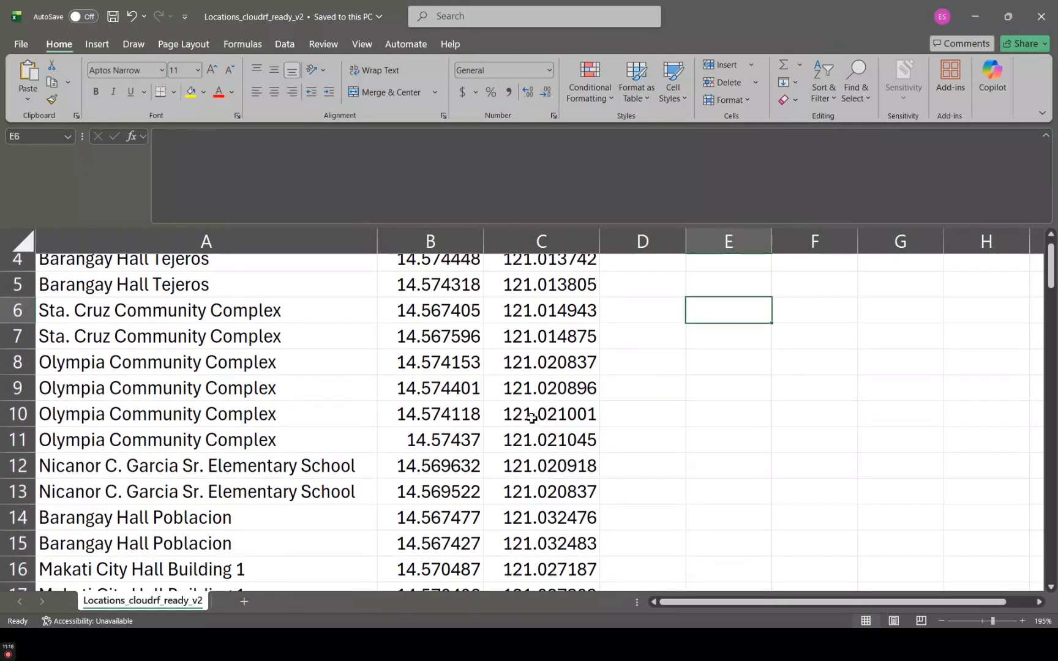
scroll(531, 418, up, 2)
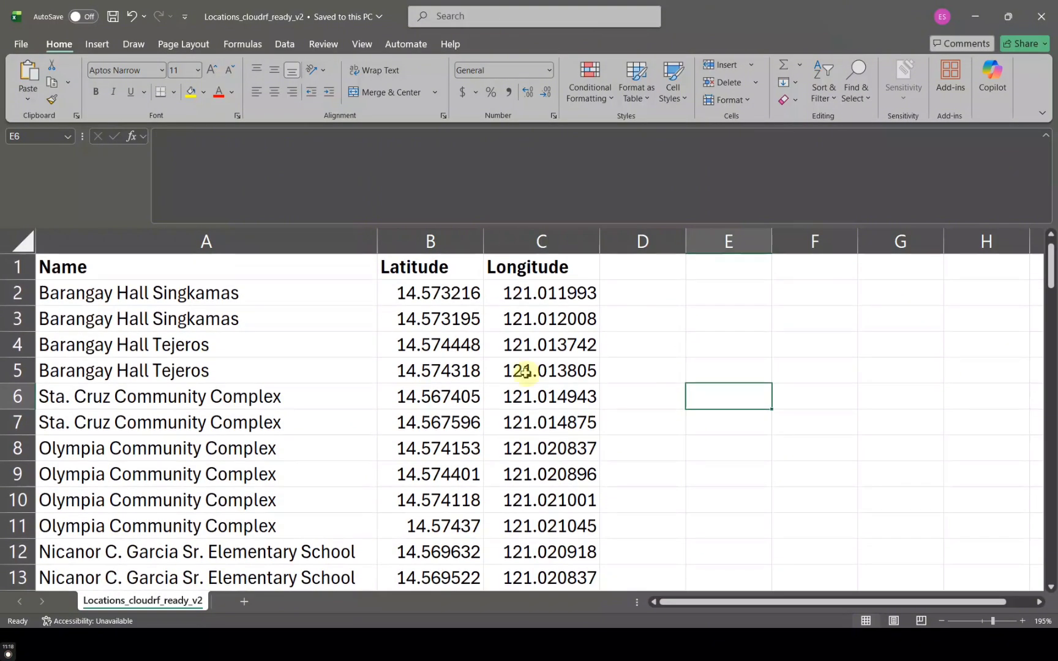
scroll(609, 359, down, 1)
scroll(609, 359, up, 1)
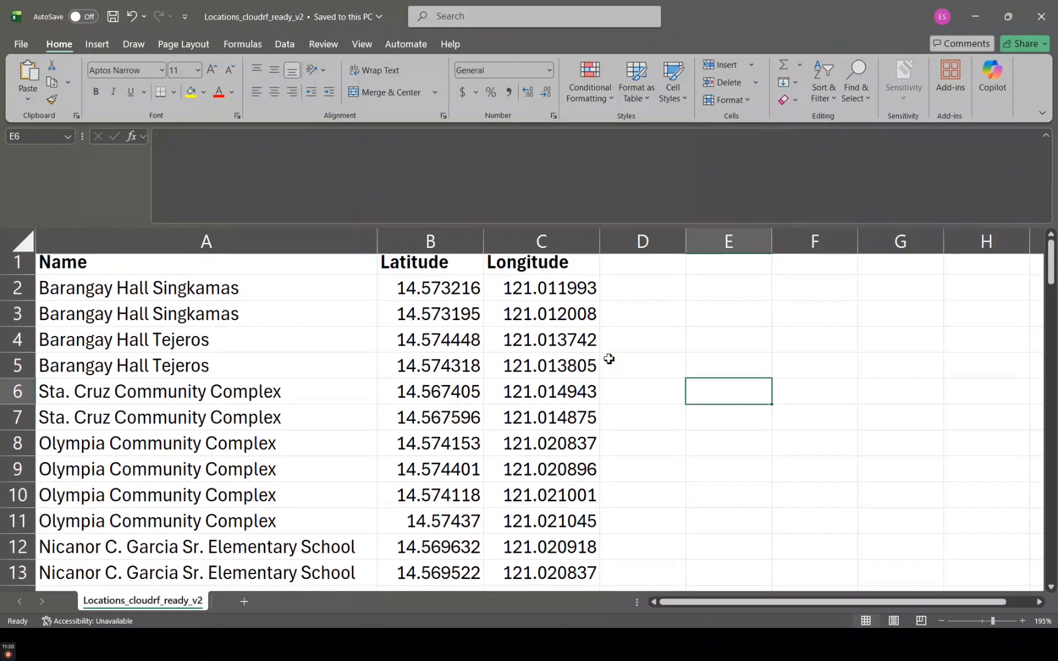
scroll(609, 360, down, 1)
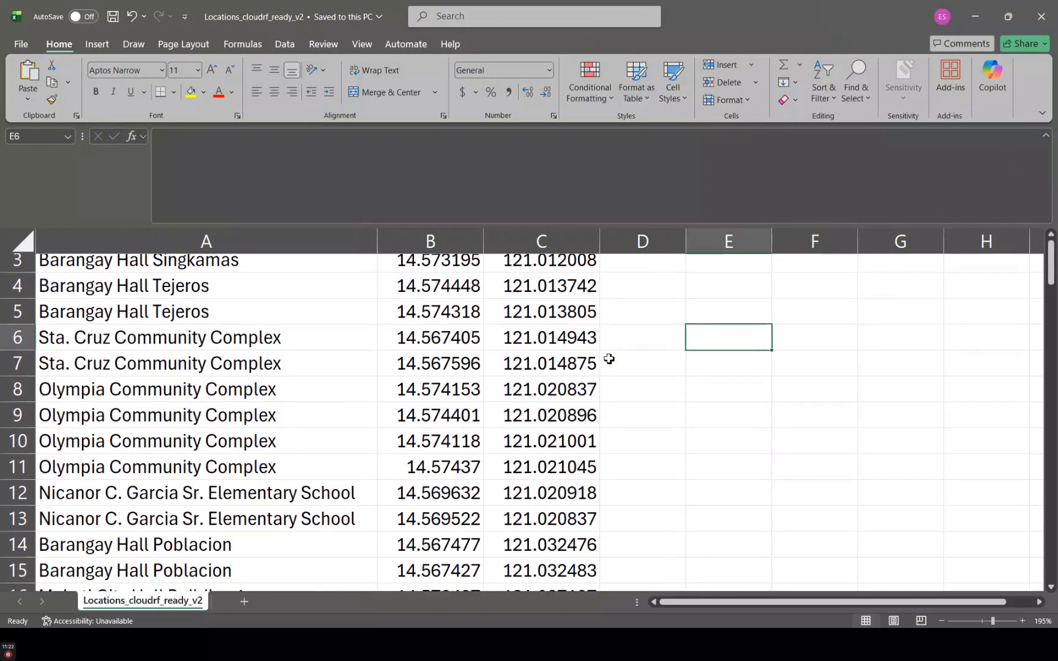
scroll(609, 359, up, 1)
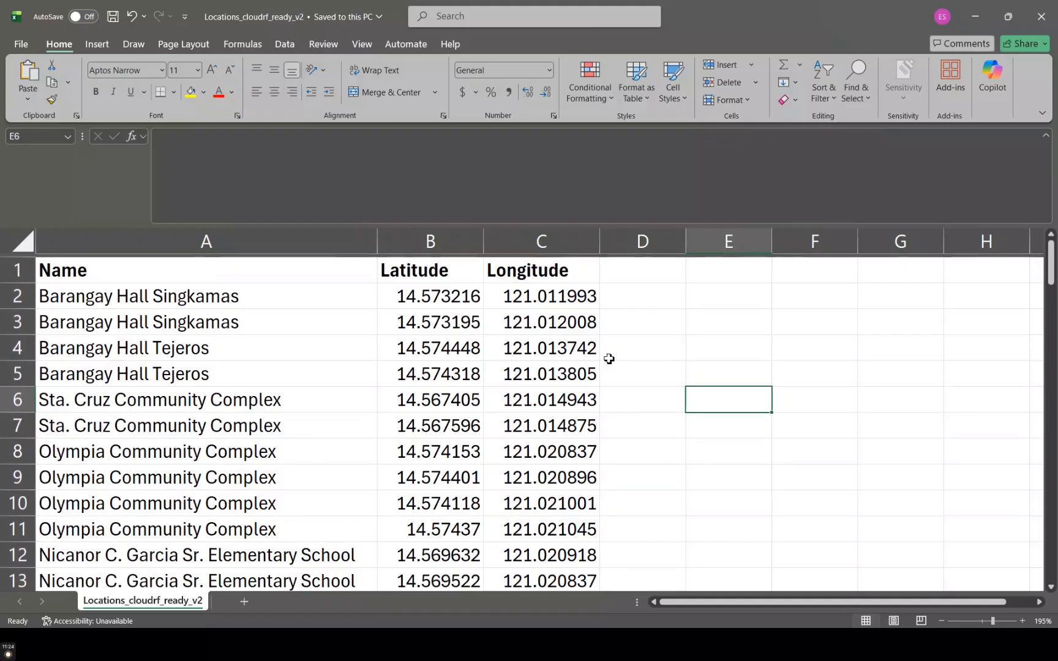
scroll(609, 359, down, 1)
scroll(609, 359, up, 1)
scroll(609, 360, up, 1)
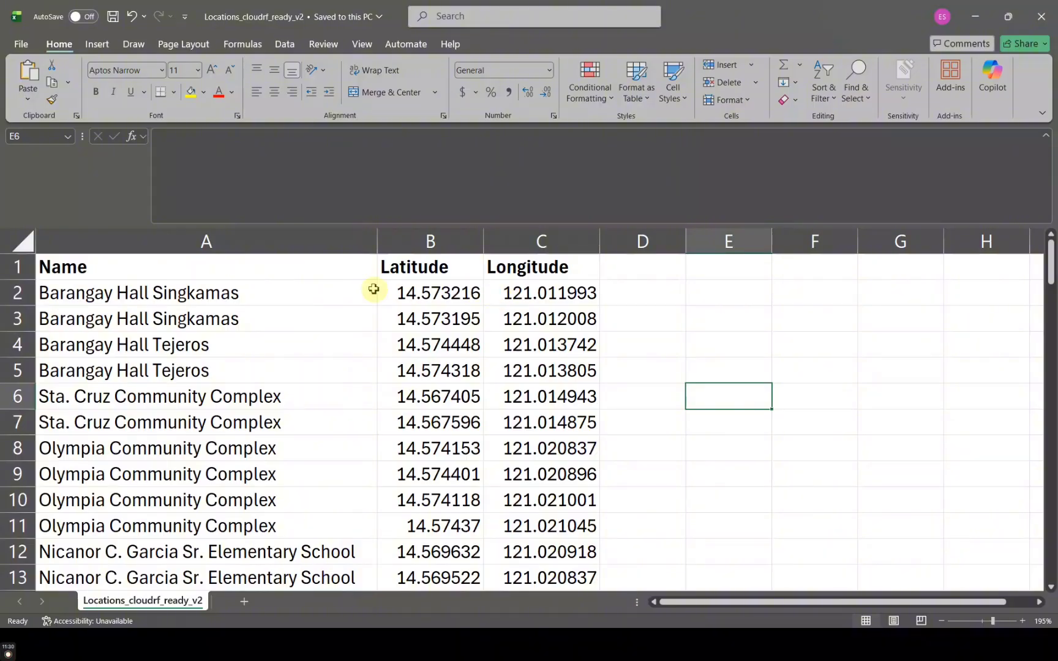
click(309, 285)
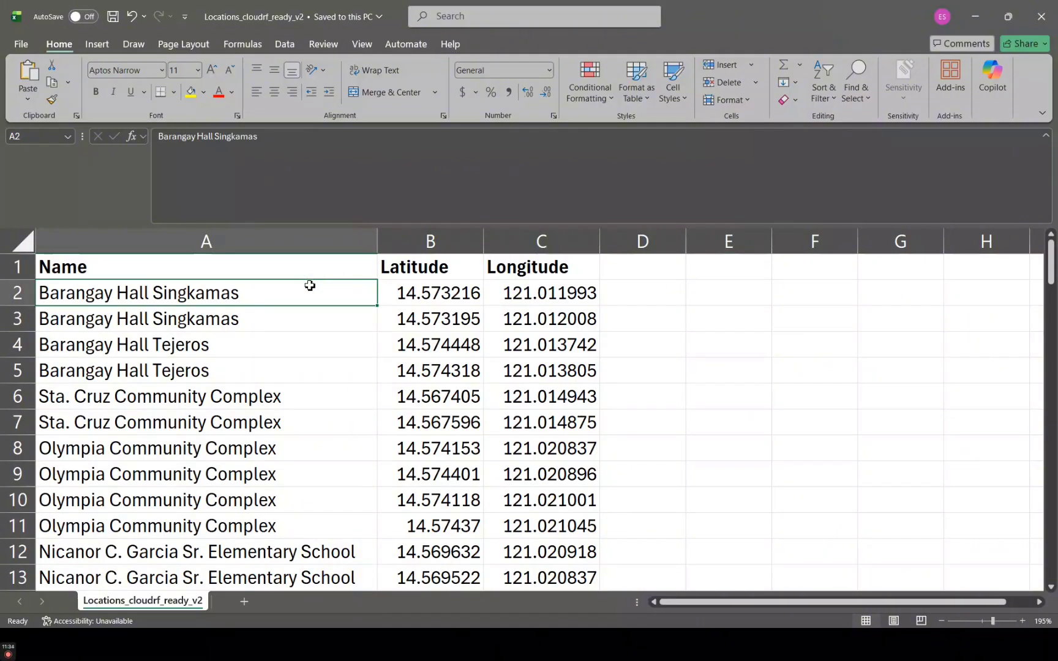
key(ctrl+c)
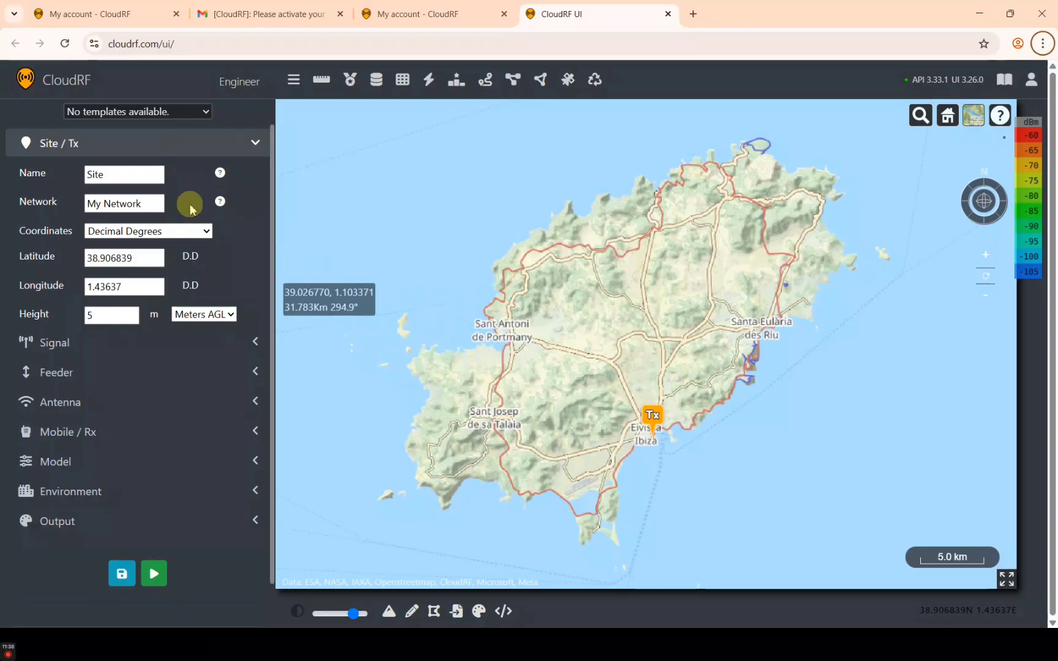
Paste 'Barangay Hall Singkamas' as the Site/Tx name and replace the network with Packetworx
click(139, 177)
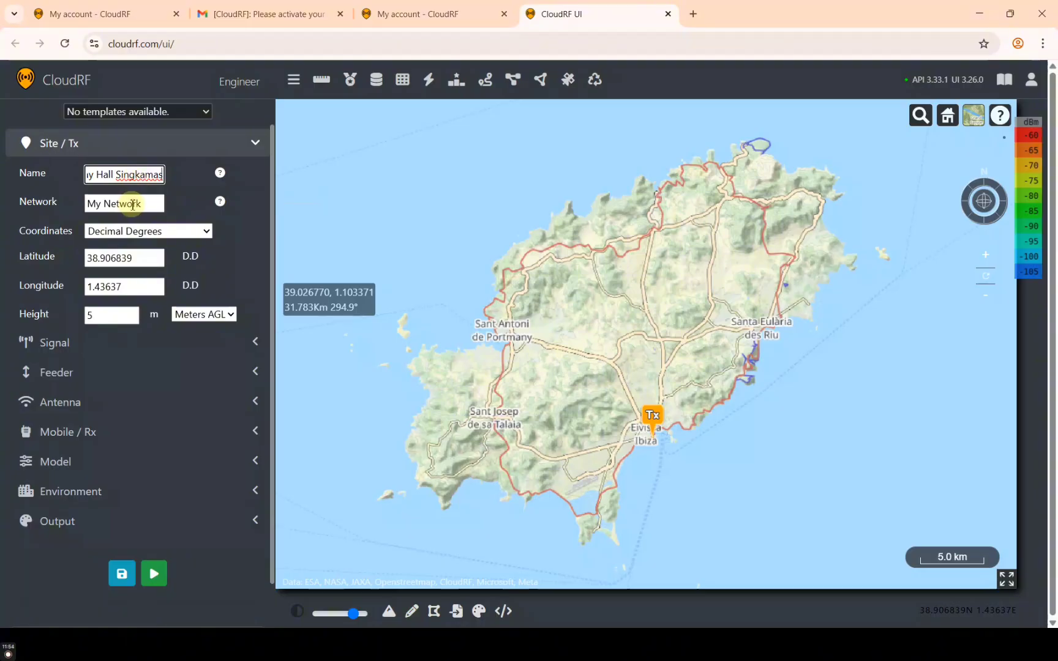
triple_click(133, 204)
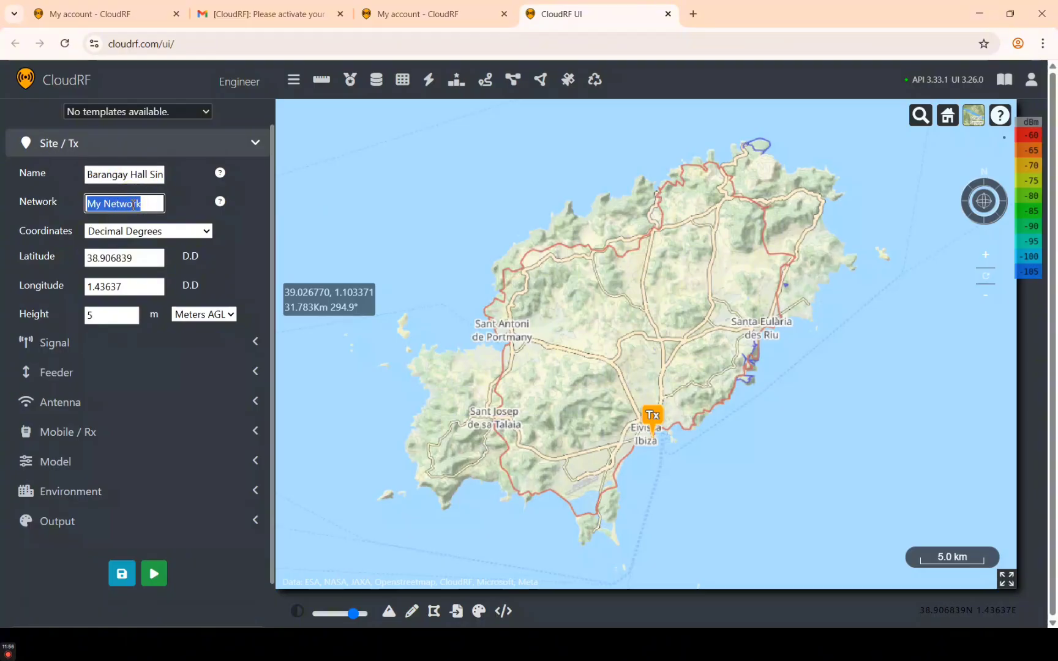
text(Pack)
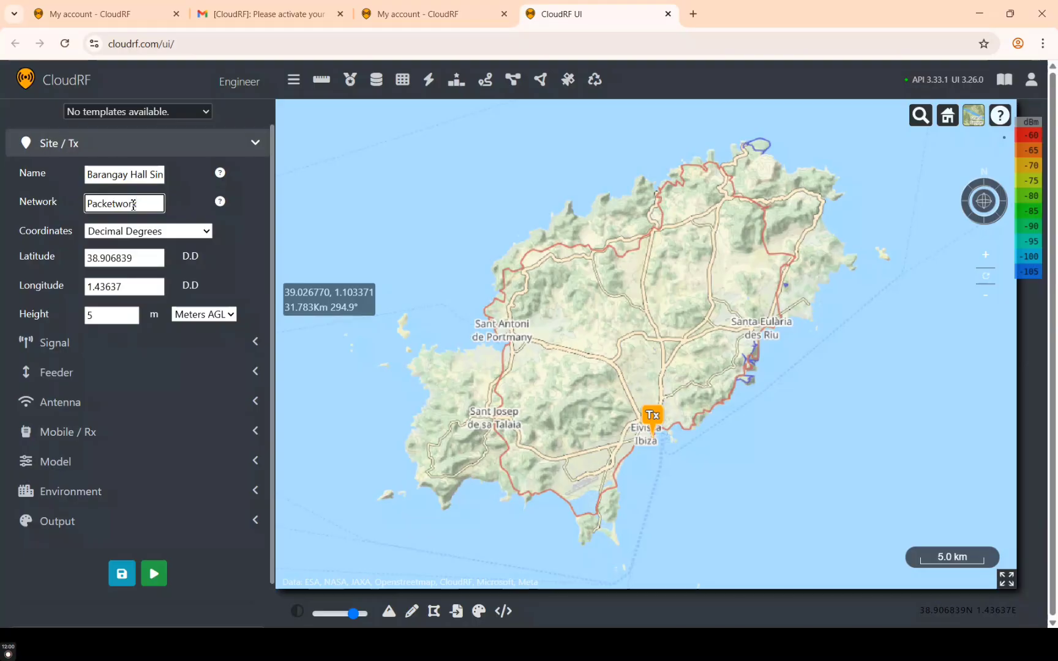
click(176, 210)
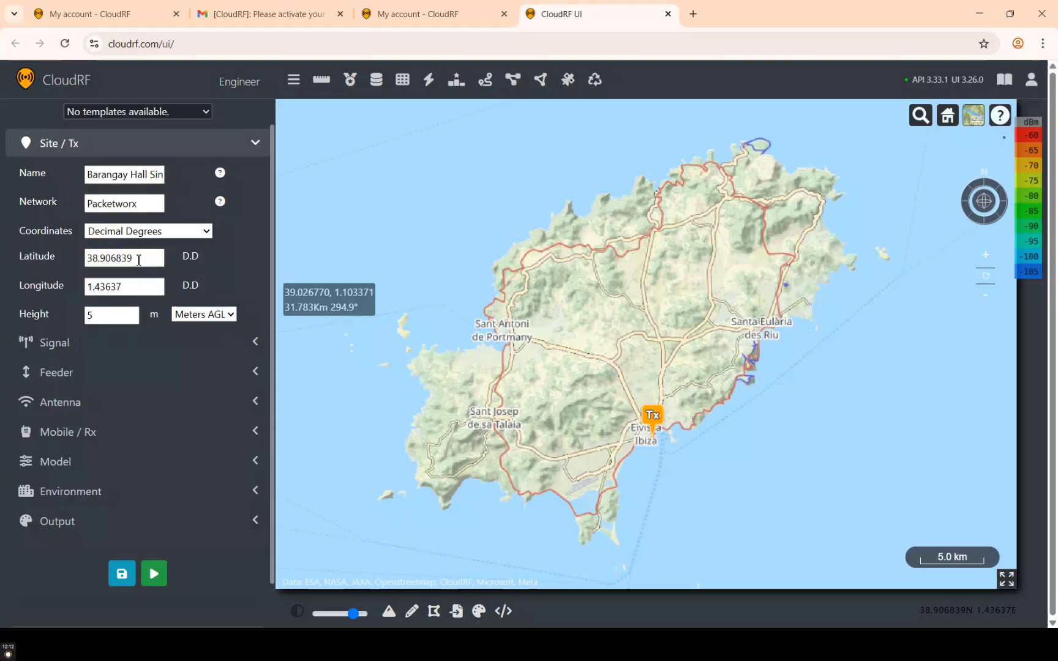
click(139, 260)
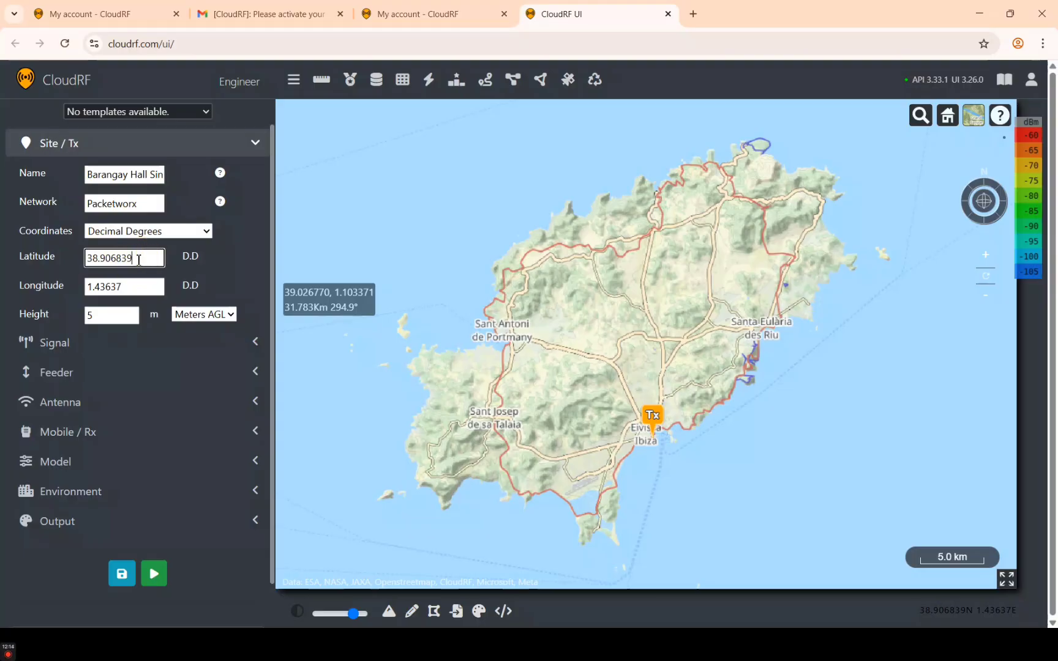
Fill in latitude 14.573216 and longitude 121.011993 copied from the Excel sheet
key(alt+Tab)
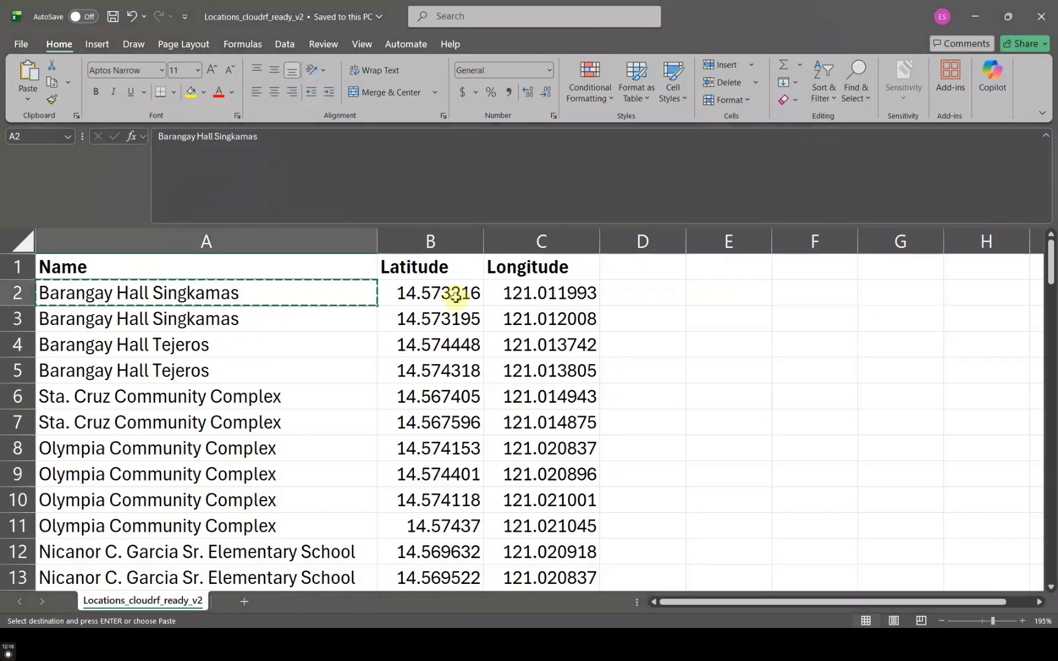
click(455, 296)
key(ctrl+c)
key(alt+Tab)
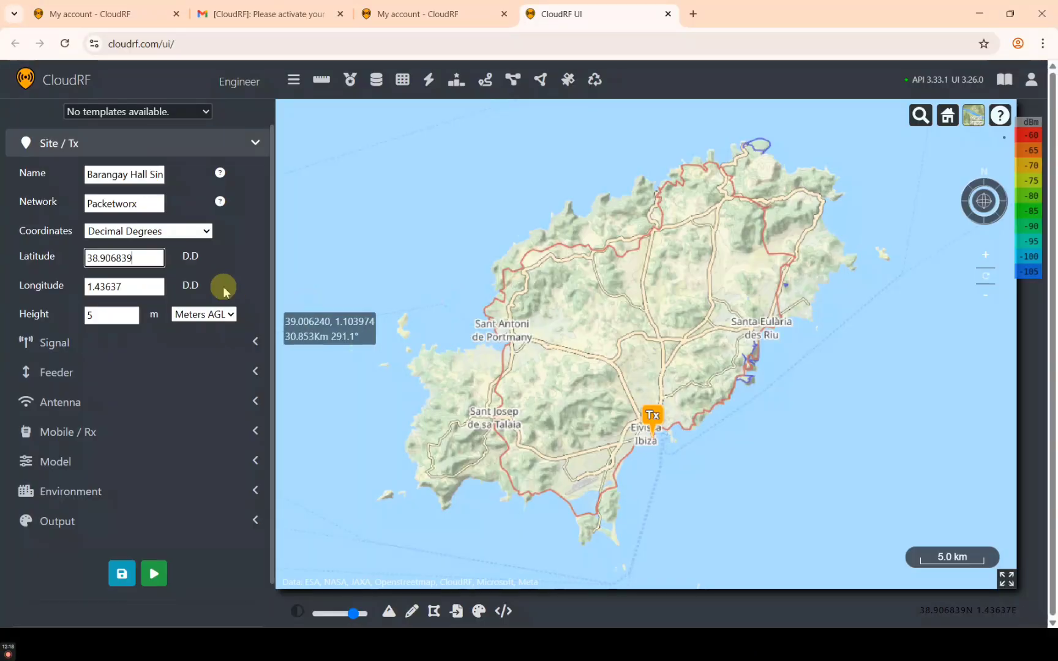
double_click(133, 260)
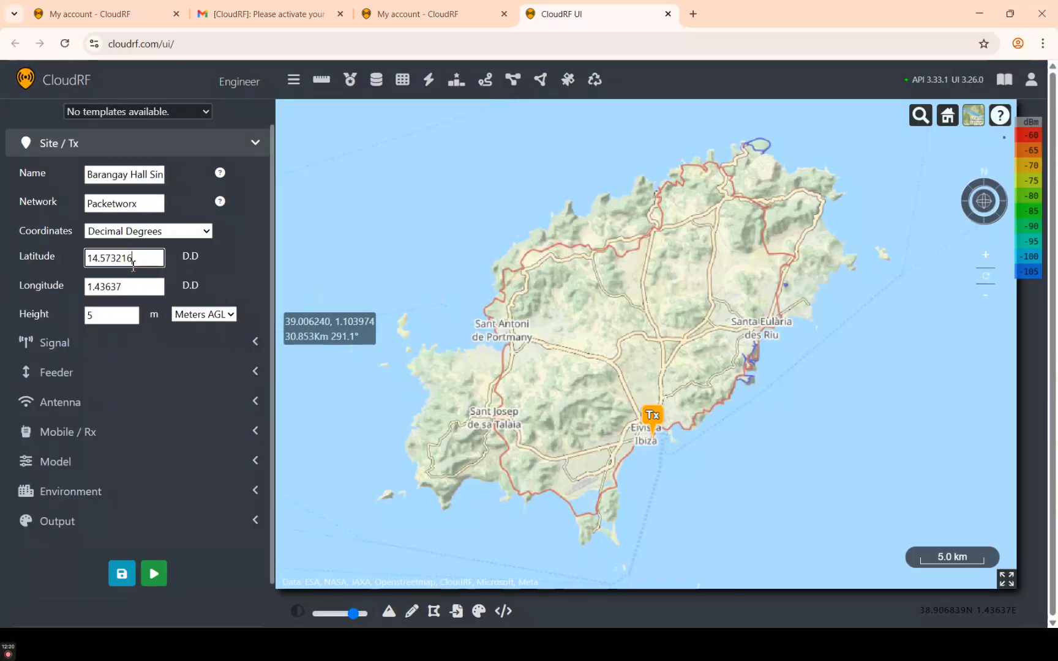
key(alt+Tab)
click(519, 296)
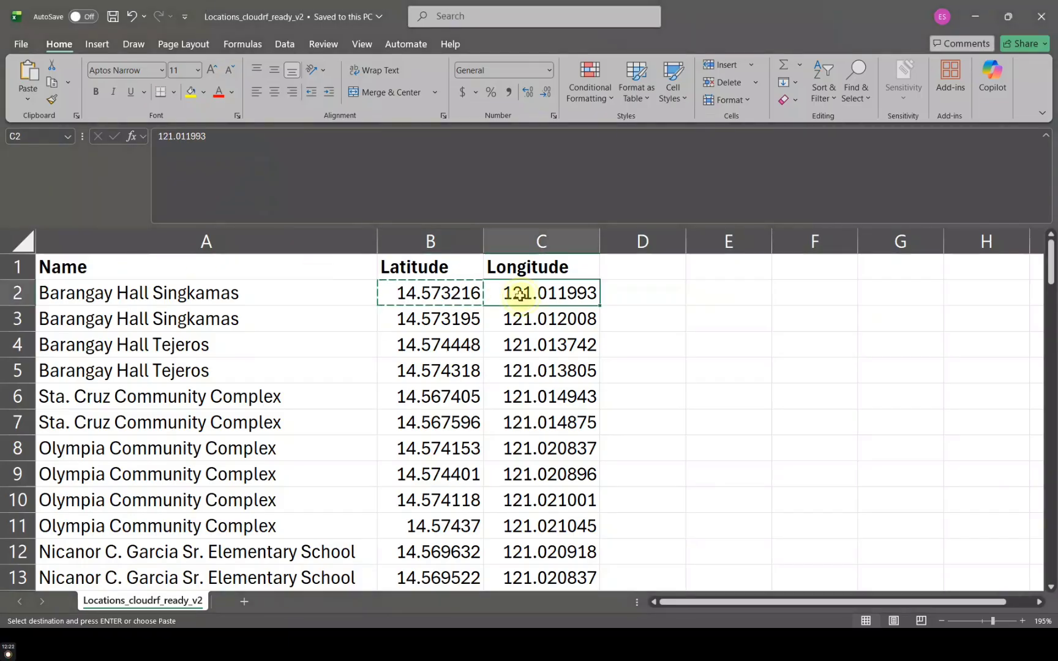
key(ctrl+c)
key(alt+Tab)
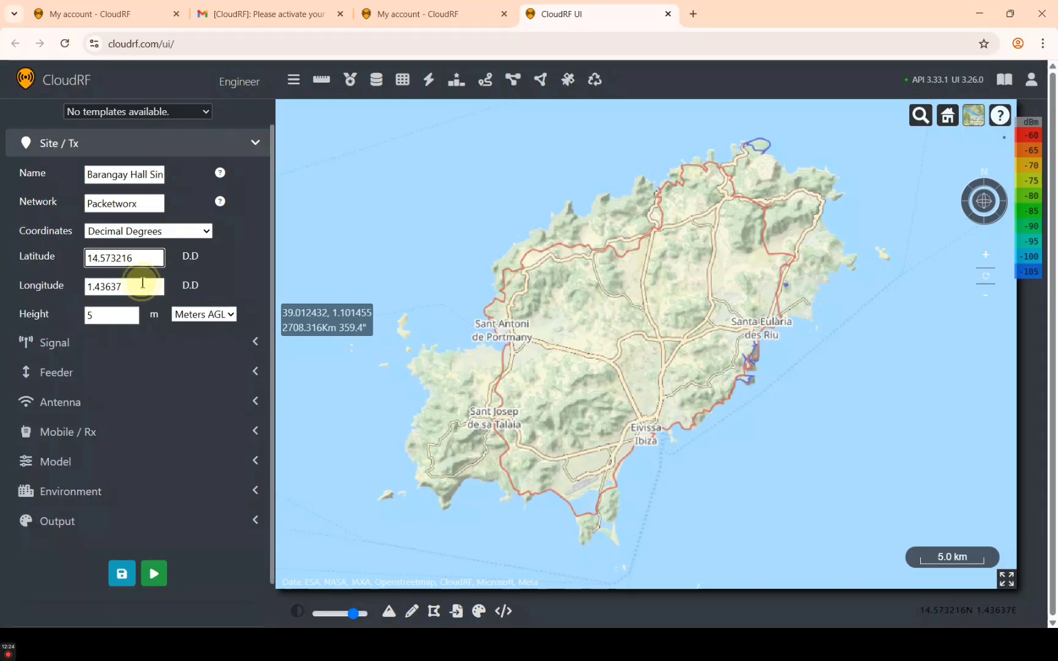
double_click(142, 282)
key(ctrl+v)
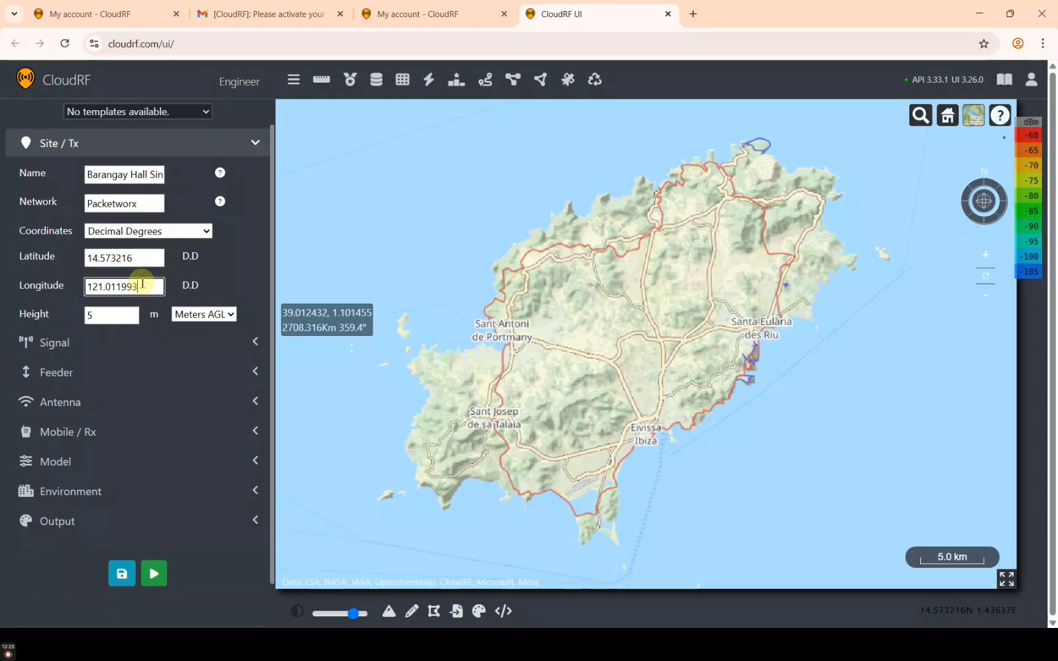
Set the site's antenna height to 10 m AGL
click(114, 313)
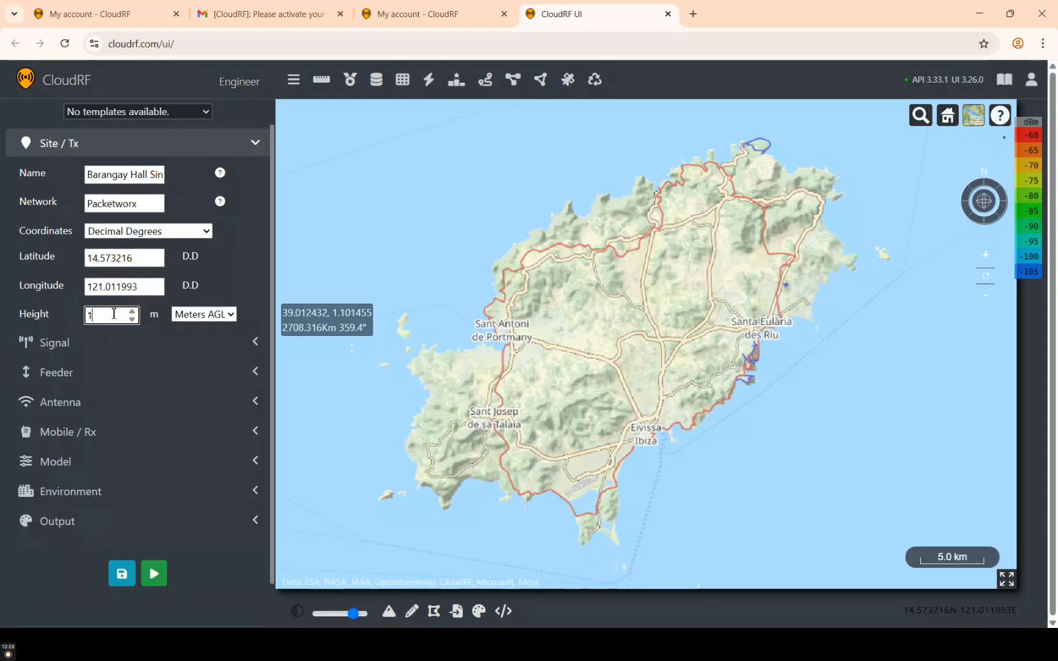
click(120, 315)
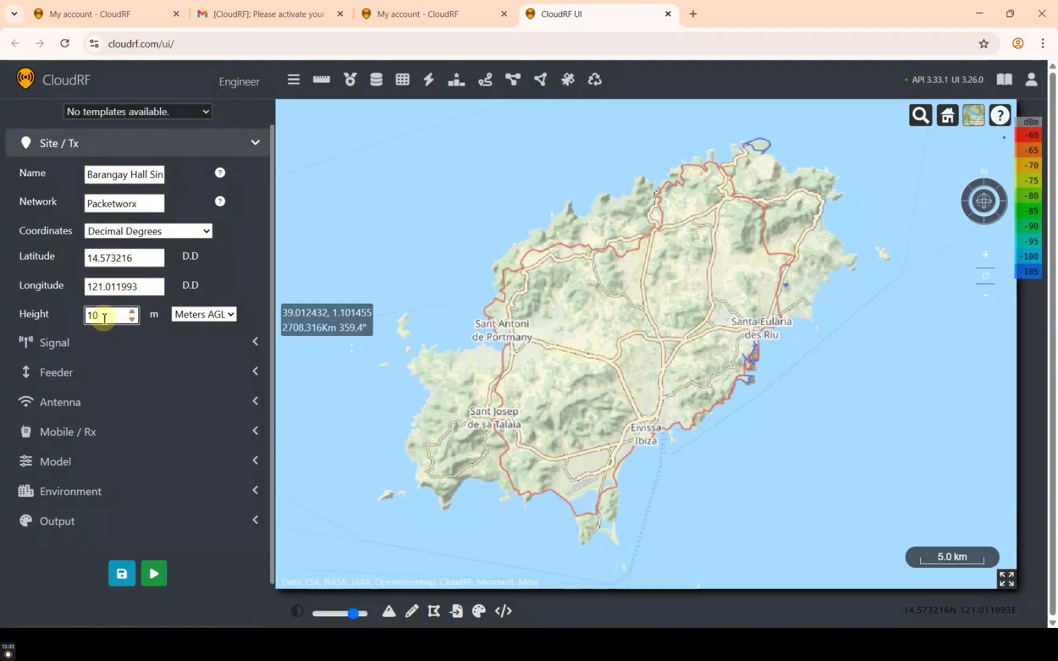
drag(109, 318, 86, 316)
click(113, 318)
click(112, 318)
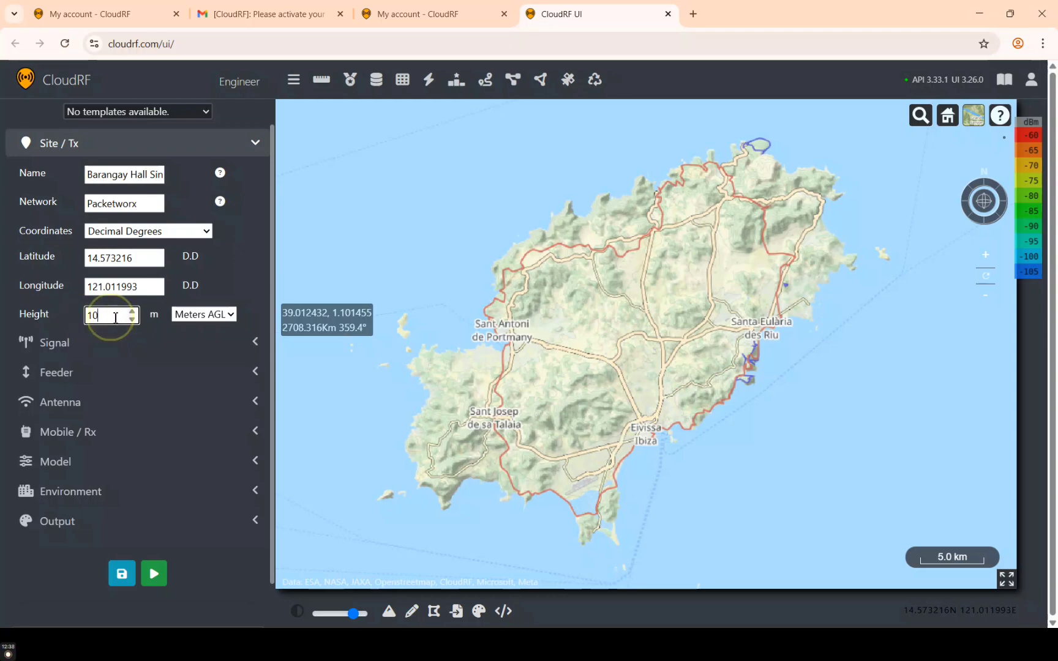
drag(110, 317, 98, 317)
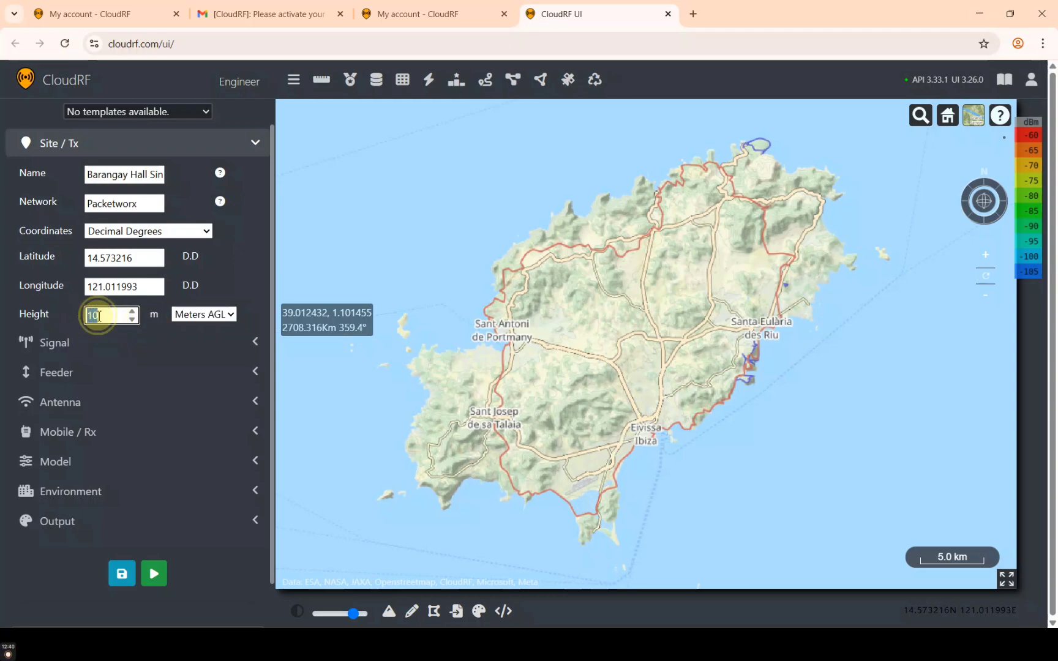
click(111, 317)
click(111, 318)
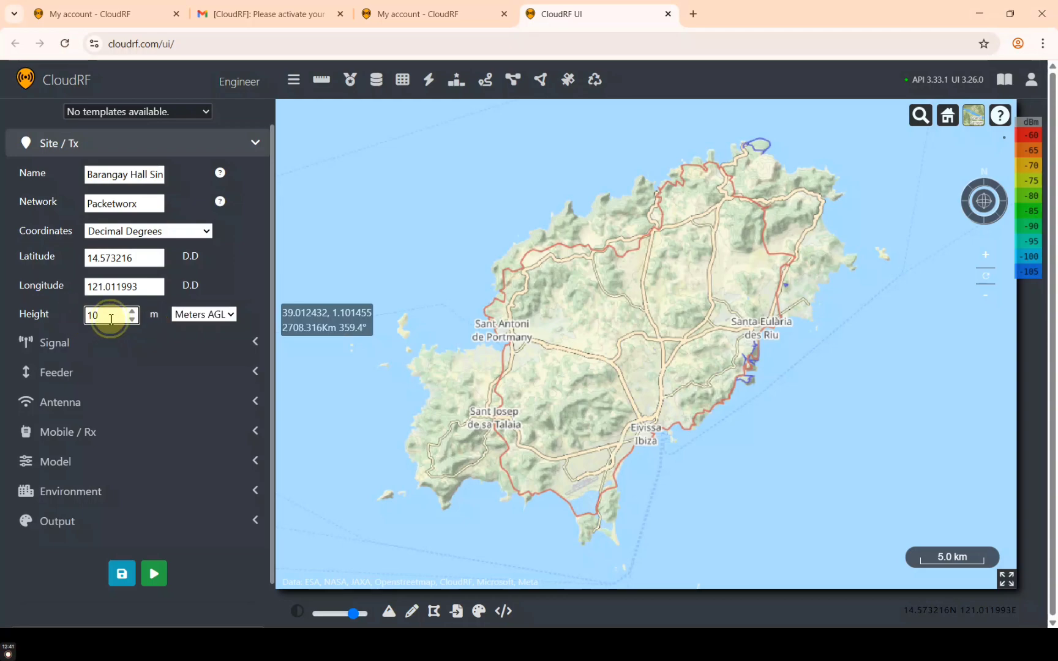
click(168, 344)
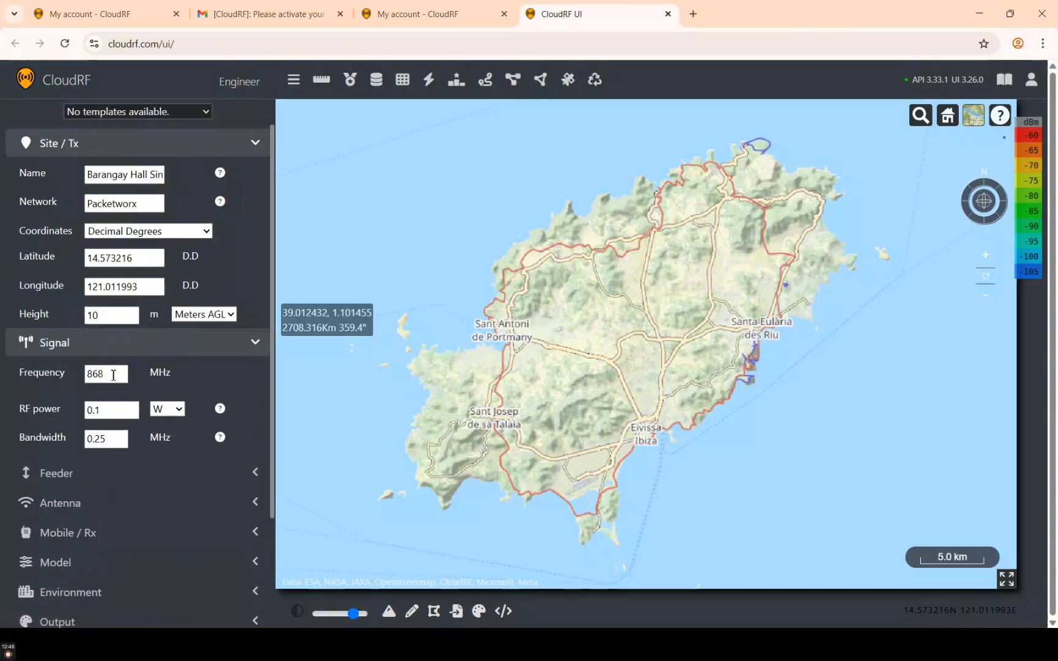
click(114, 375)
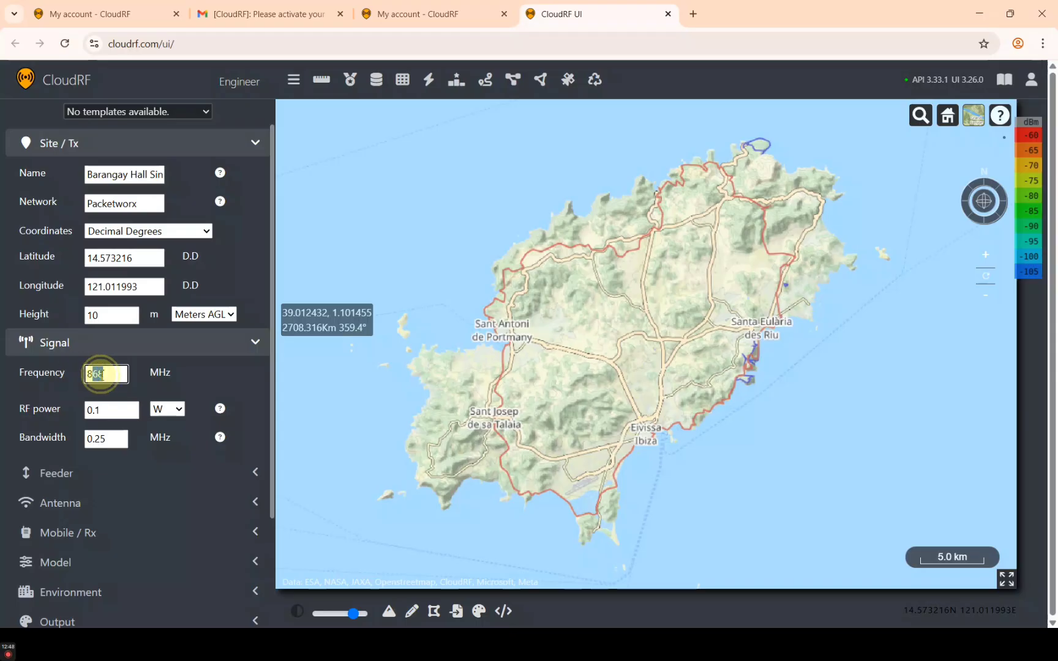
drag(126, 375, 78, 379)
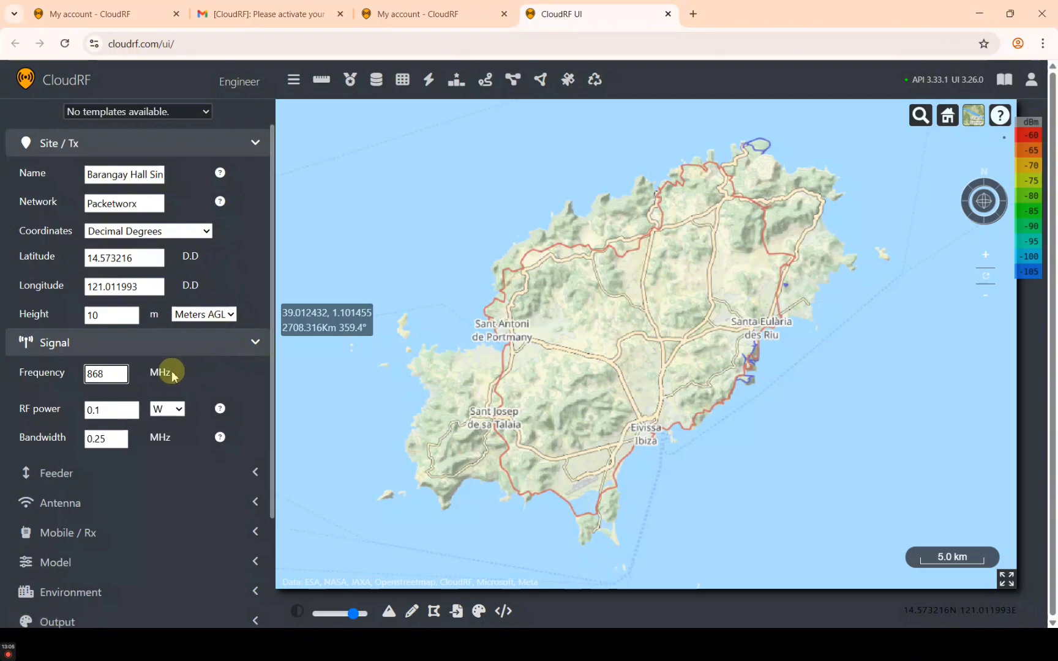
scroll(172, 376, down, 3)
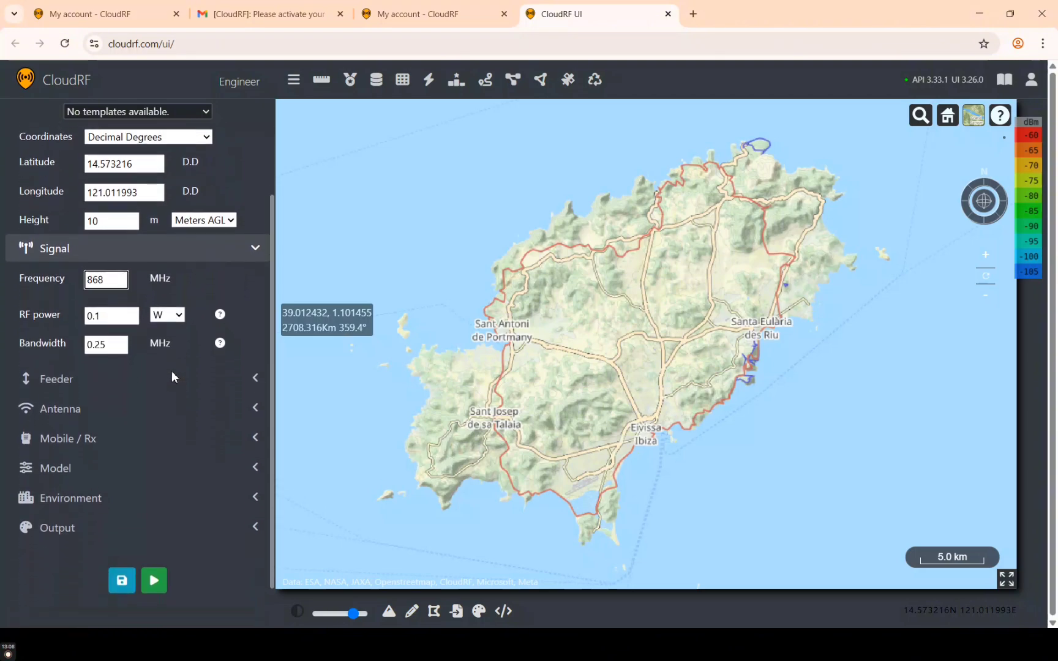
scroll(173, 376, up, 3)
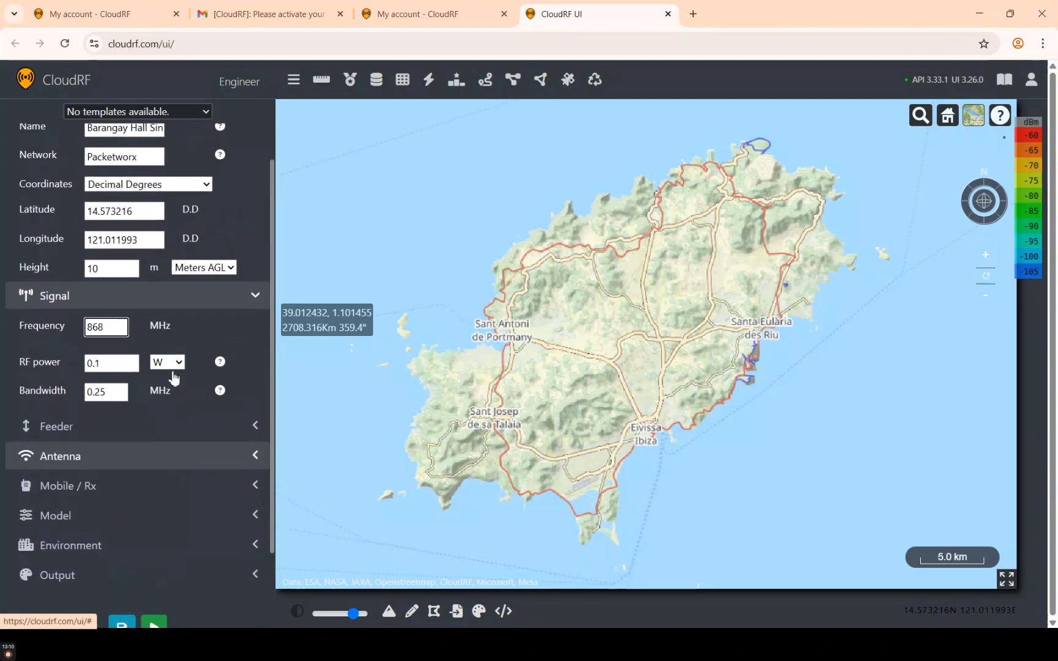
scroll(173, 374, up, 2)
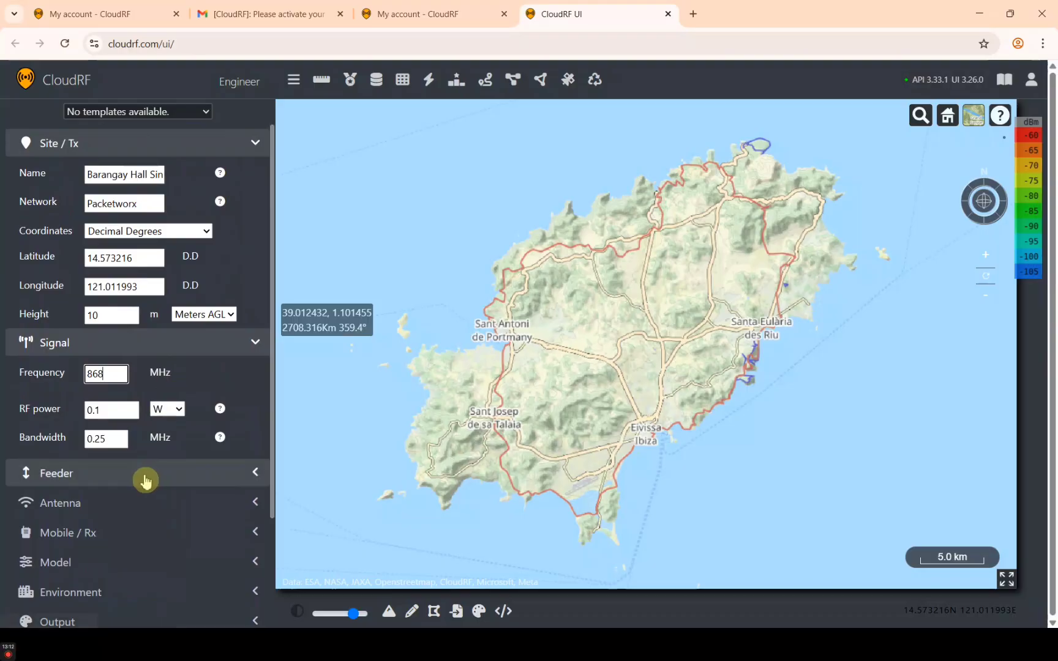
scroll(141, 488, down, 5)
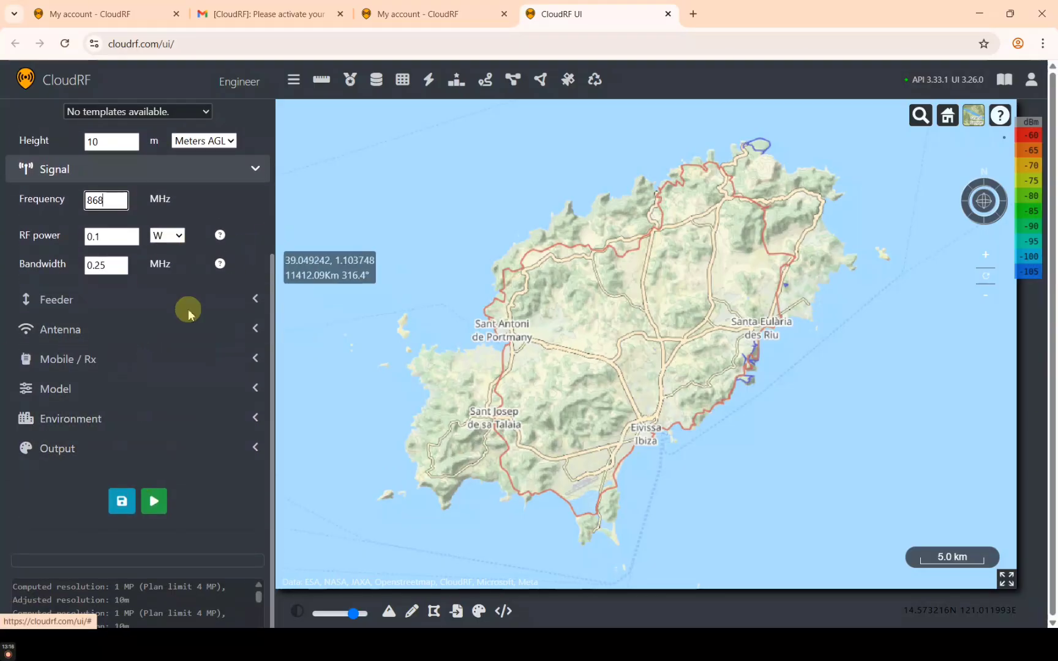
click(142, 425)
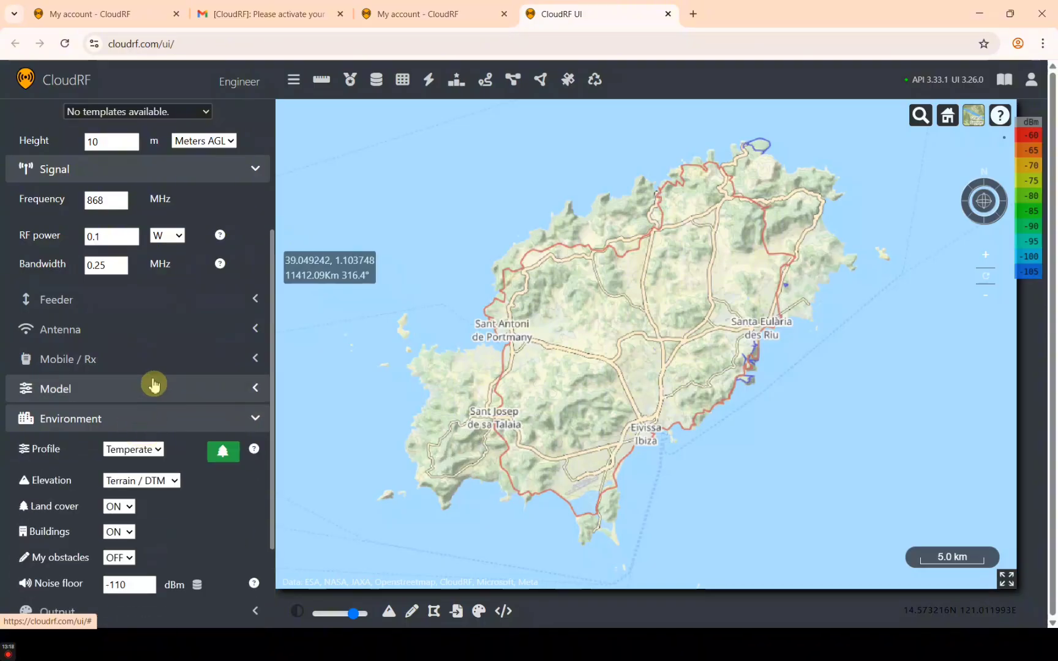
click(154, 386)
scroll(158, 411, down, 3)
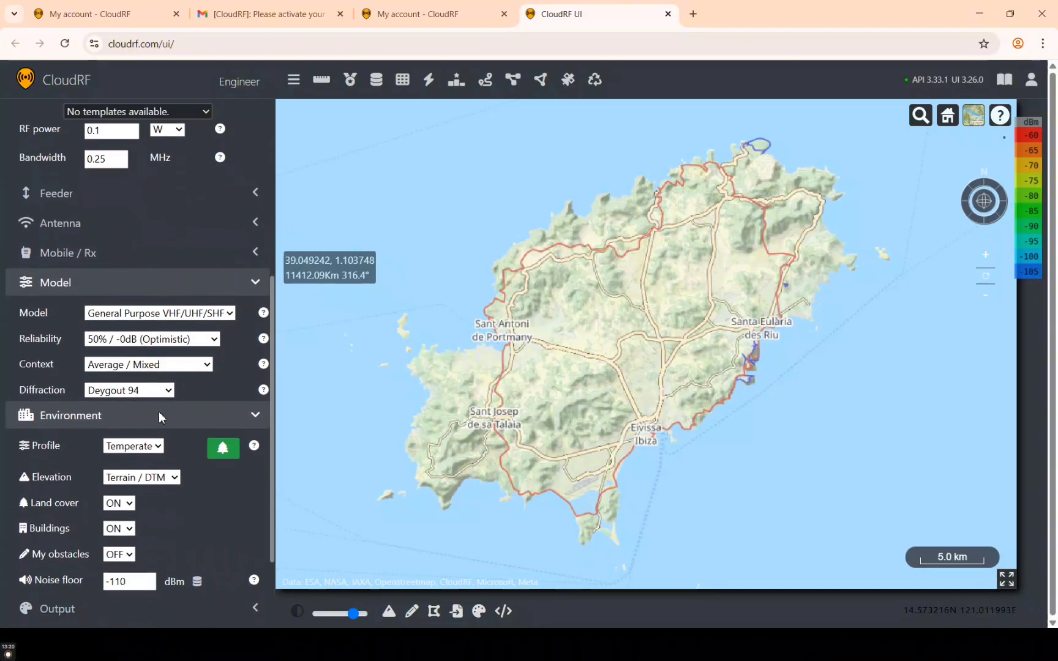
scroll(158, 411, up, 3)
click(156, 346)
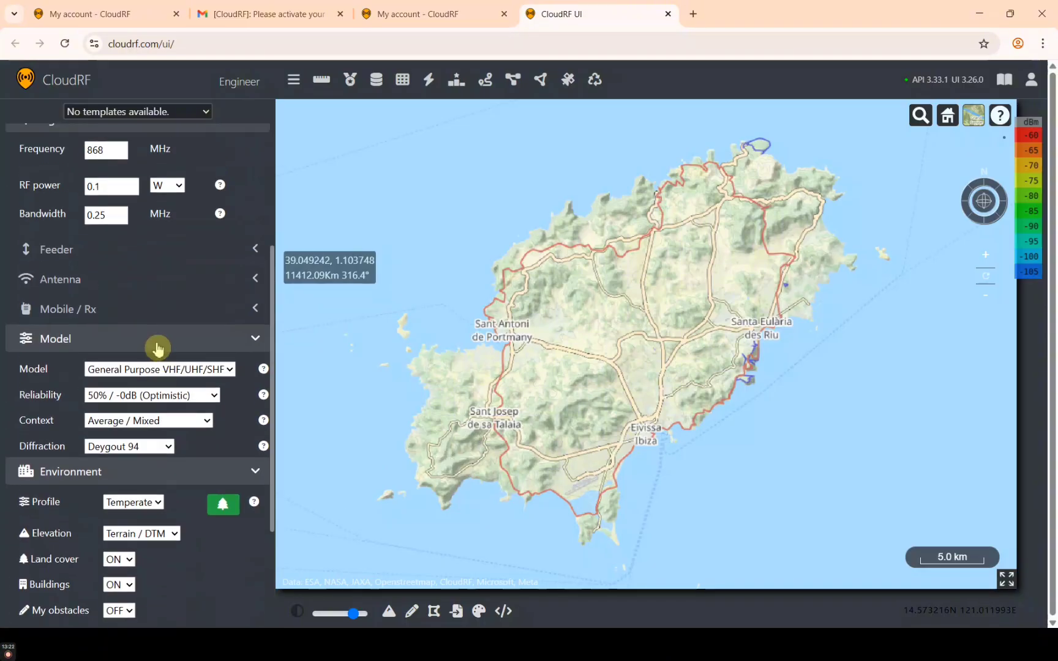
click(166, 375)
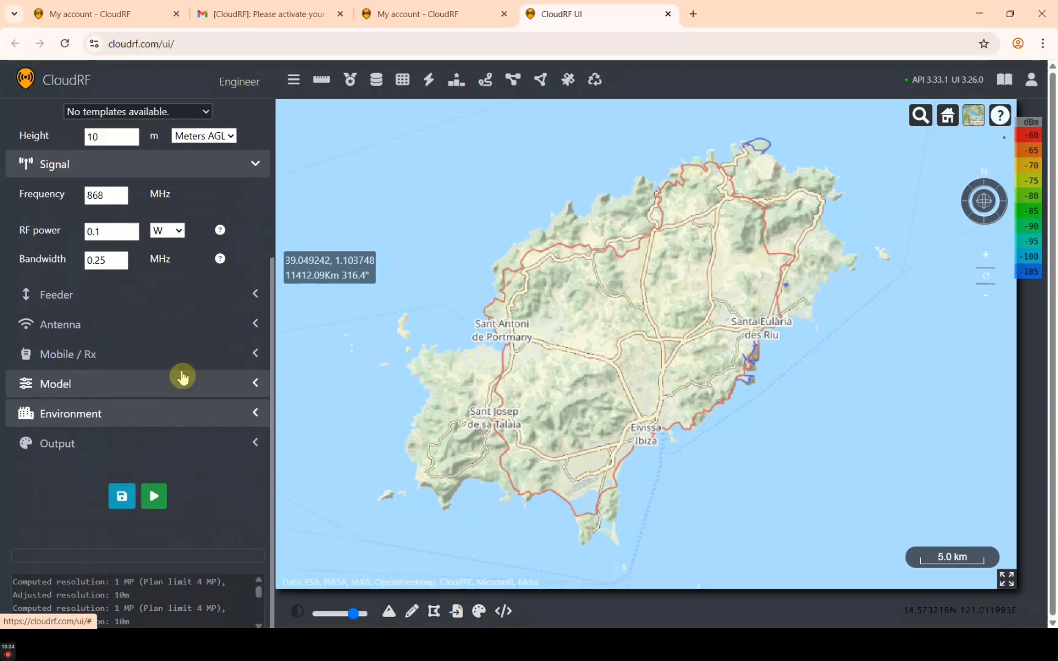
scroll(191, 377, up, 3)
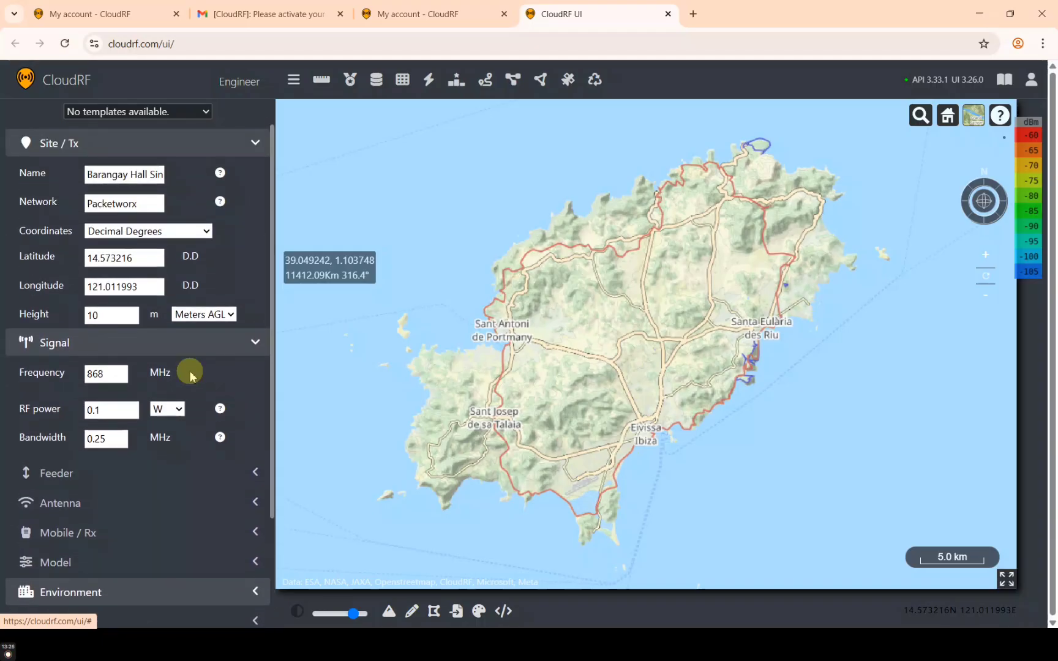
scroll(190, 371, down, 1)
scroll(190, 377, down, 1)
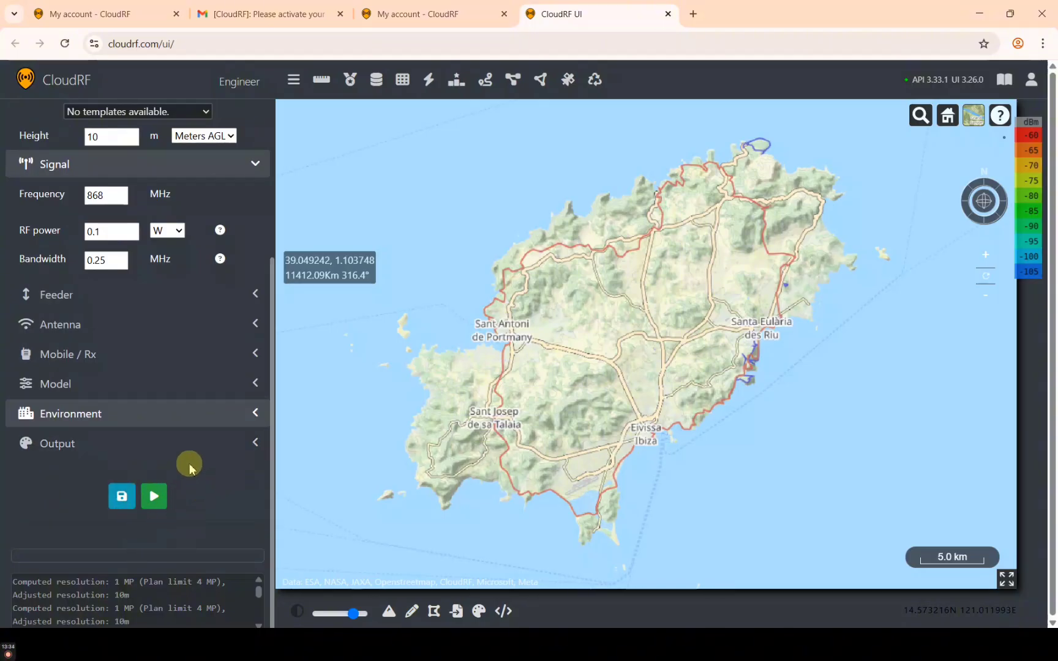
scroll(143, 274, up, 3)
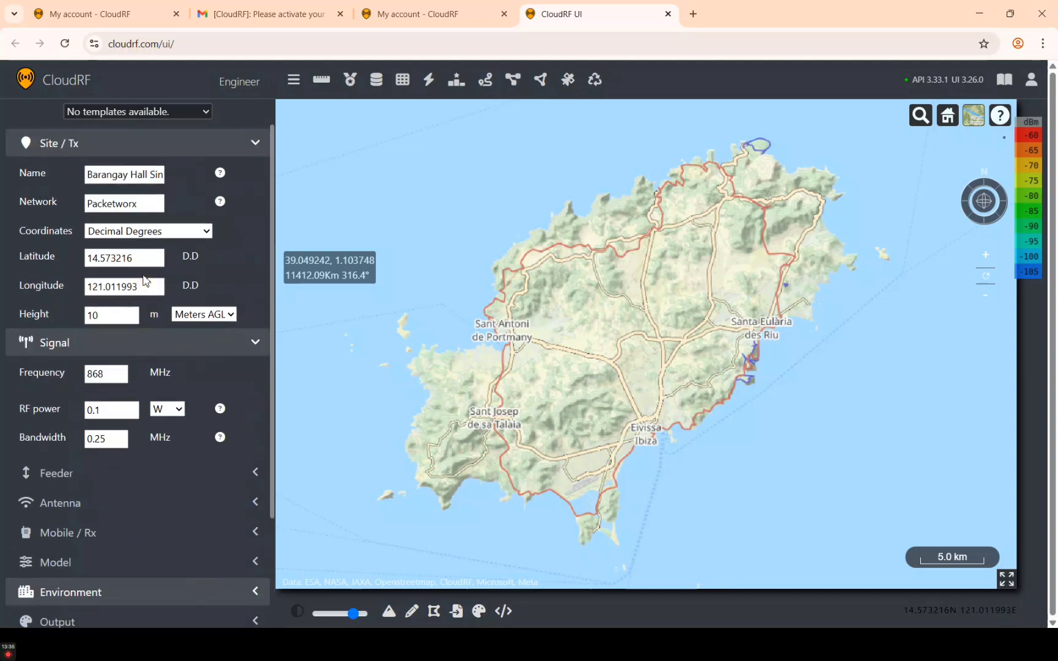
scroll(143, 274, down, 3)
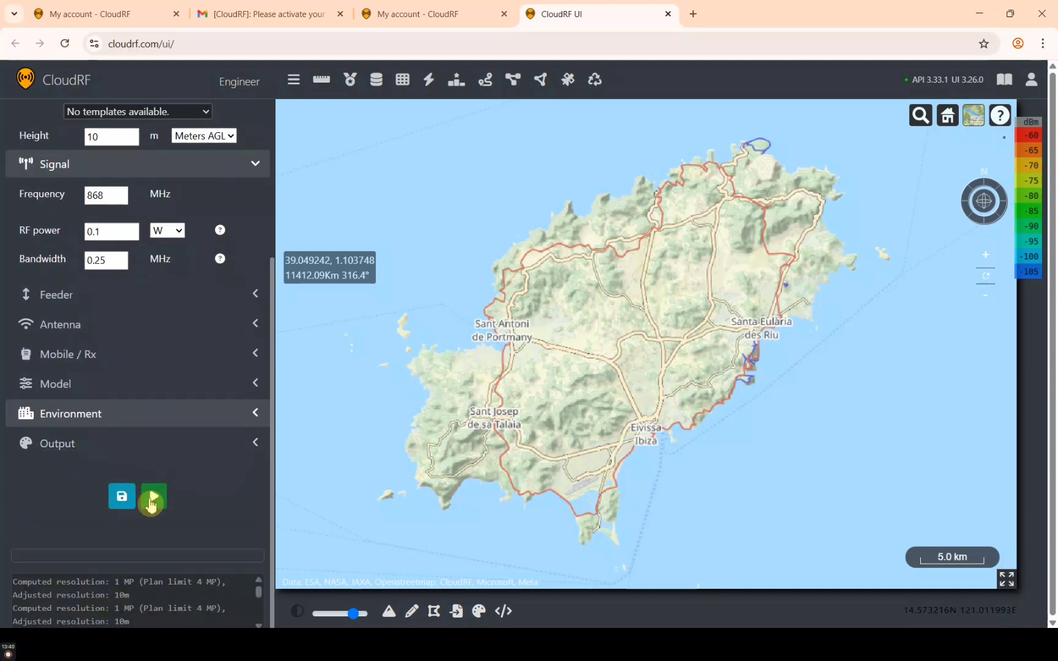
click(161, 498)
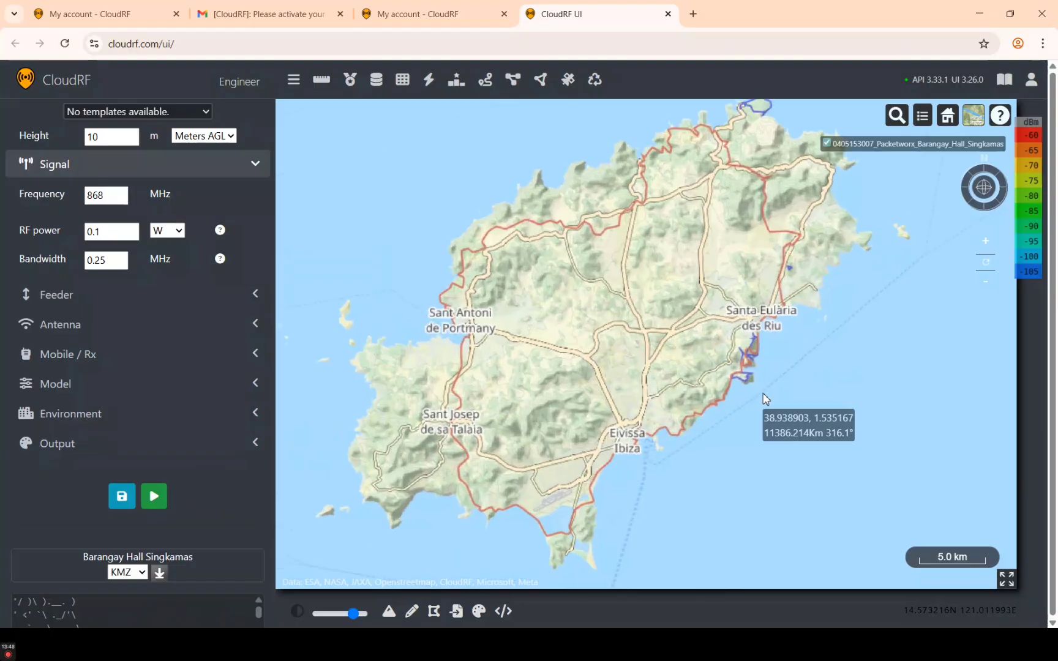
scroll(765, 399, down, 2)
scroll(794, 300, down, 4)
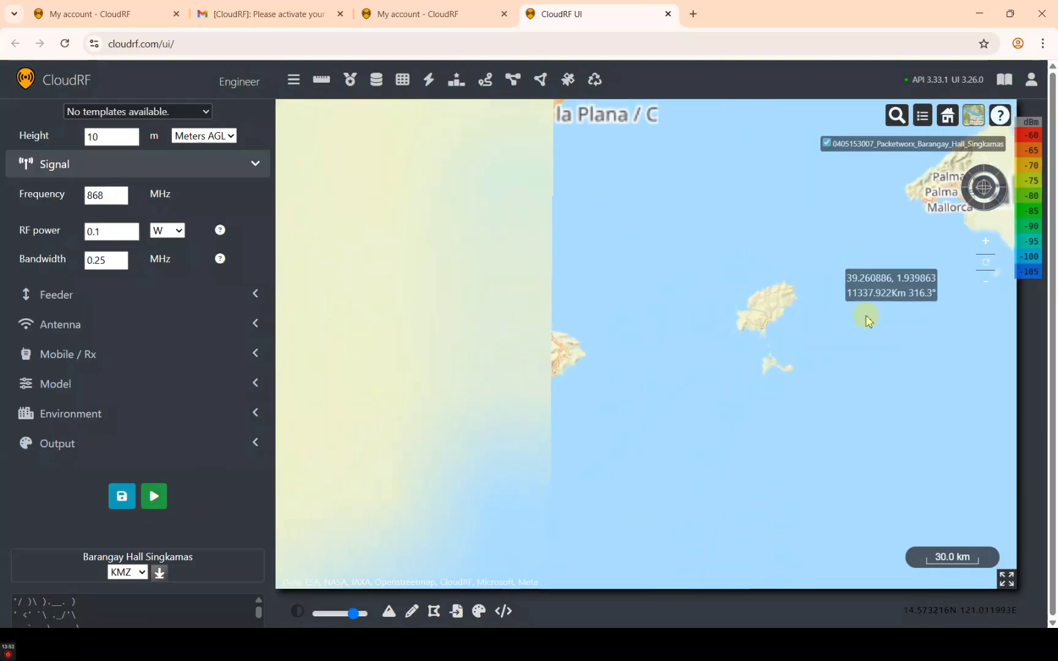
drag(863, 315, 702, 350)
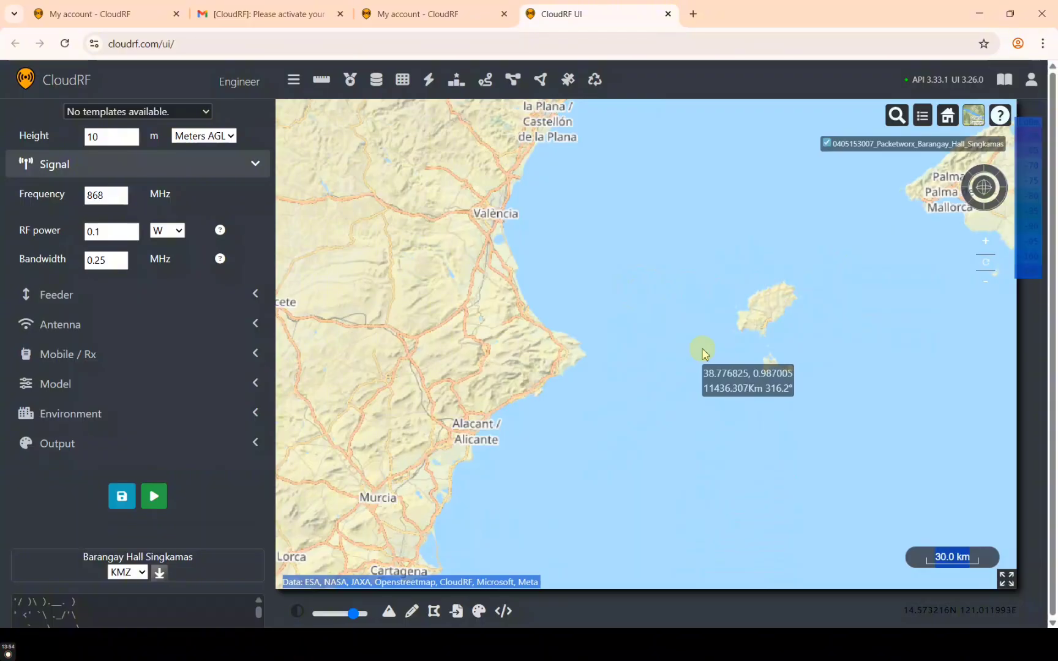
drag(621, 350, 907, 281)
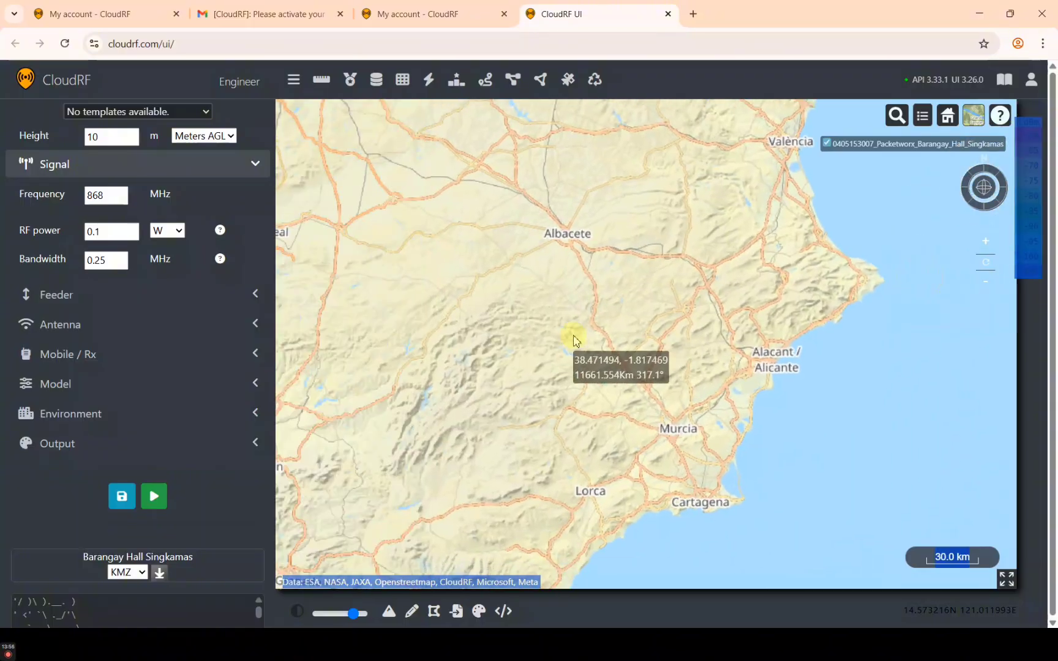
scroll(574, 340, down, 5)
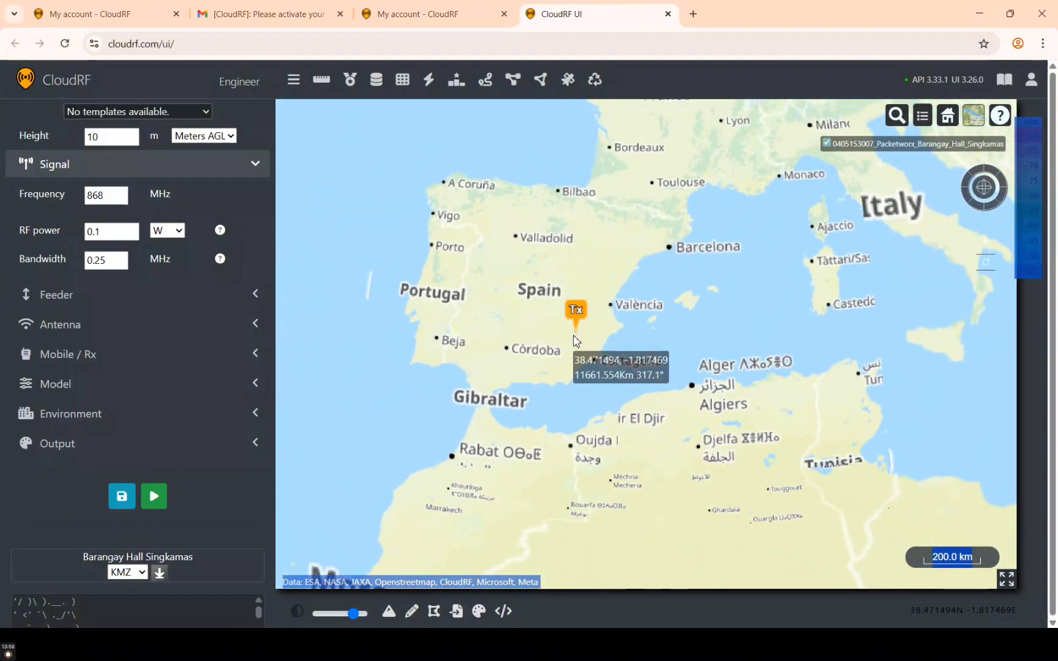
scroll(574, 339, down, 6)
drag(868, 400, 821, 398)
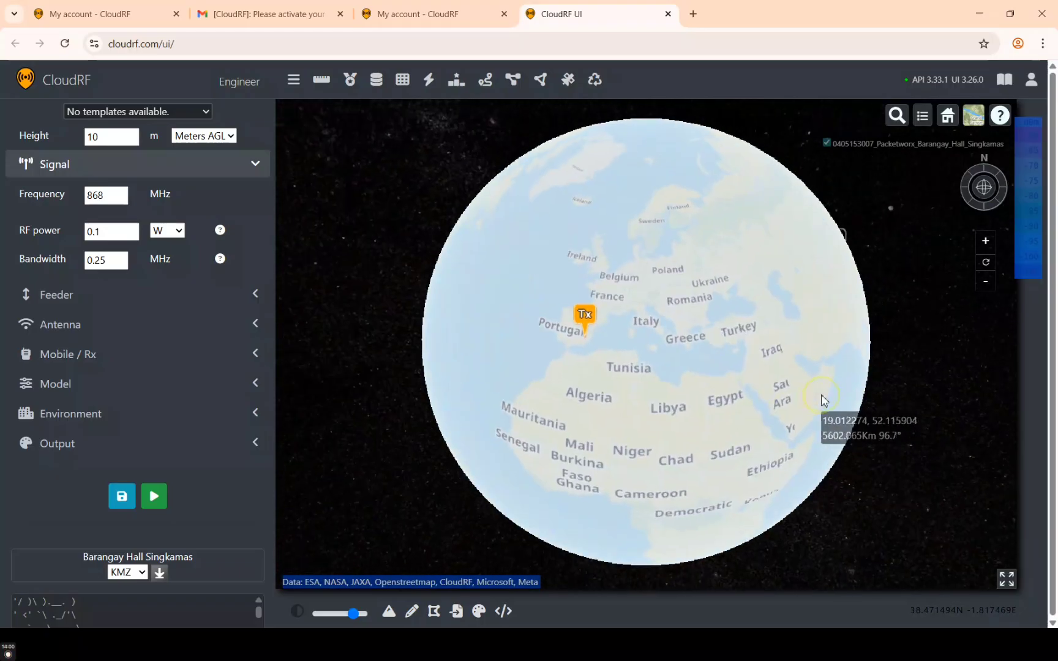
drag(714, 397, 468, 282)
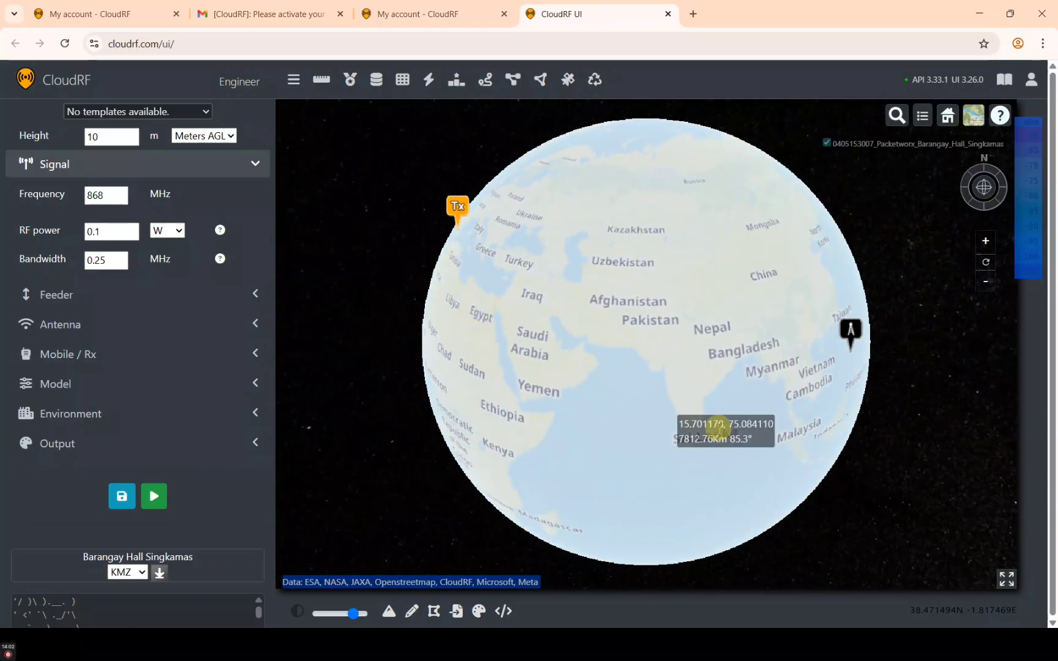
drag(656, 371, 522, 338)
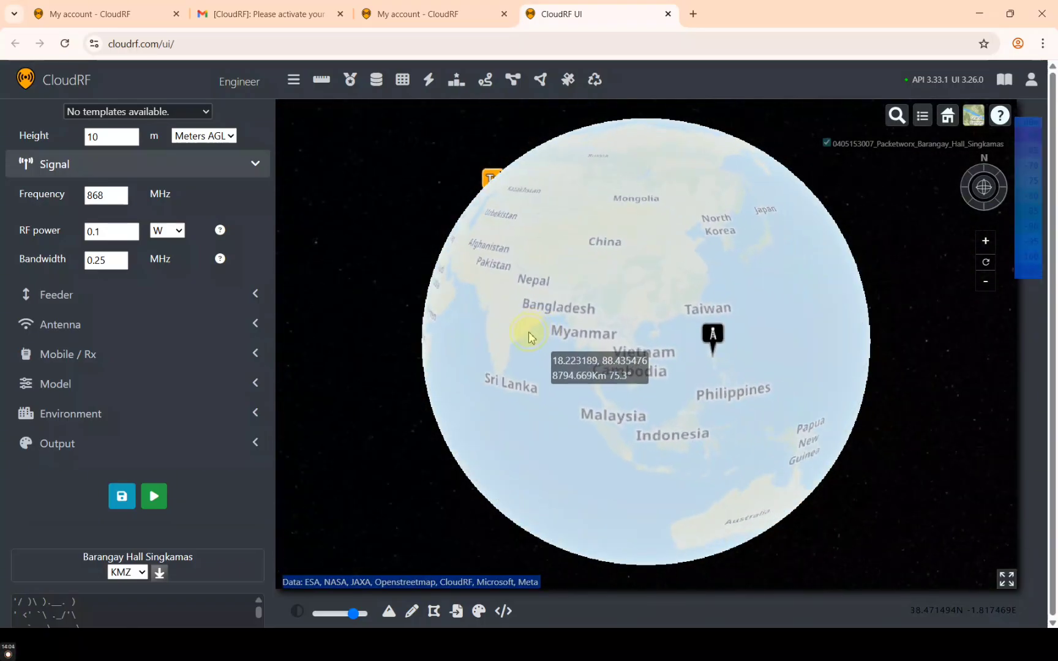
mouse_move(688, 420)
mouse_down()
mouse_move(630, 415)
mouse_move(600, 384)
mouse_up()
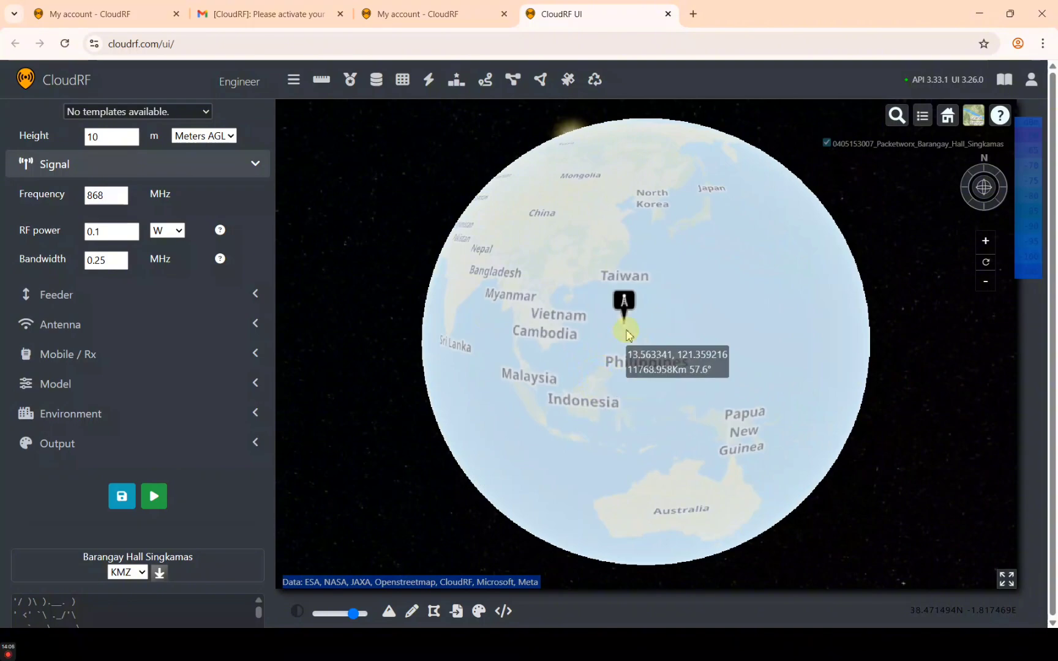
scroll(625, 330, down, 1)
scroll(625, 330, up, 10)
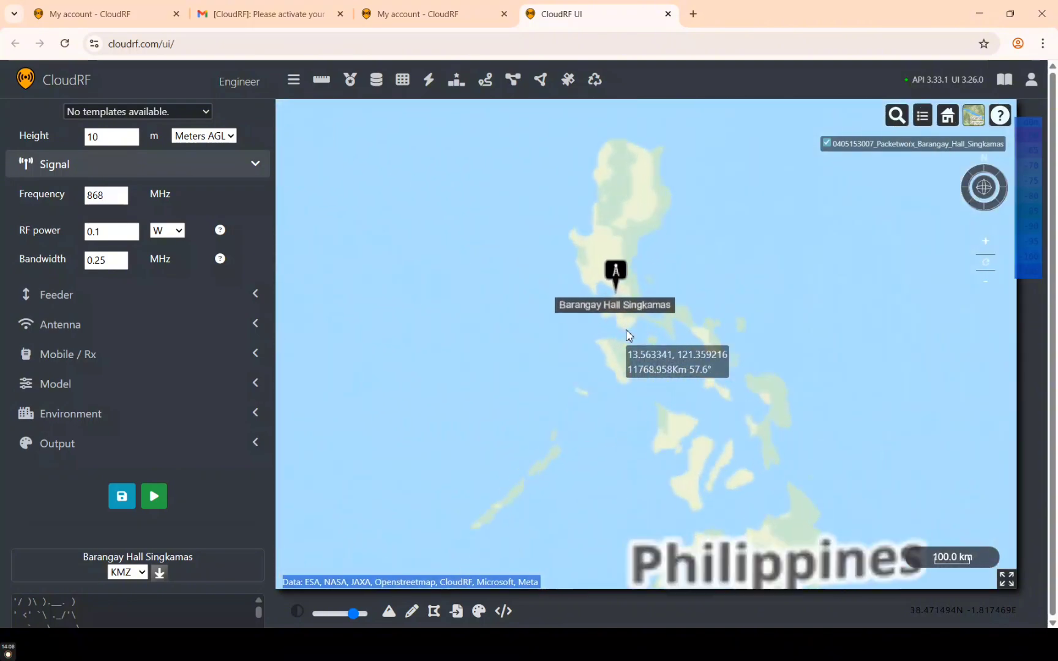
scroll(626, 331, up, 5)
drag(595, 227, 613, 383)
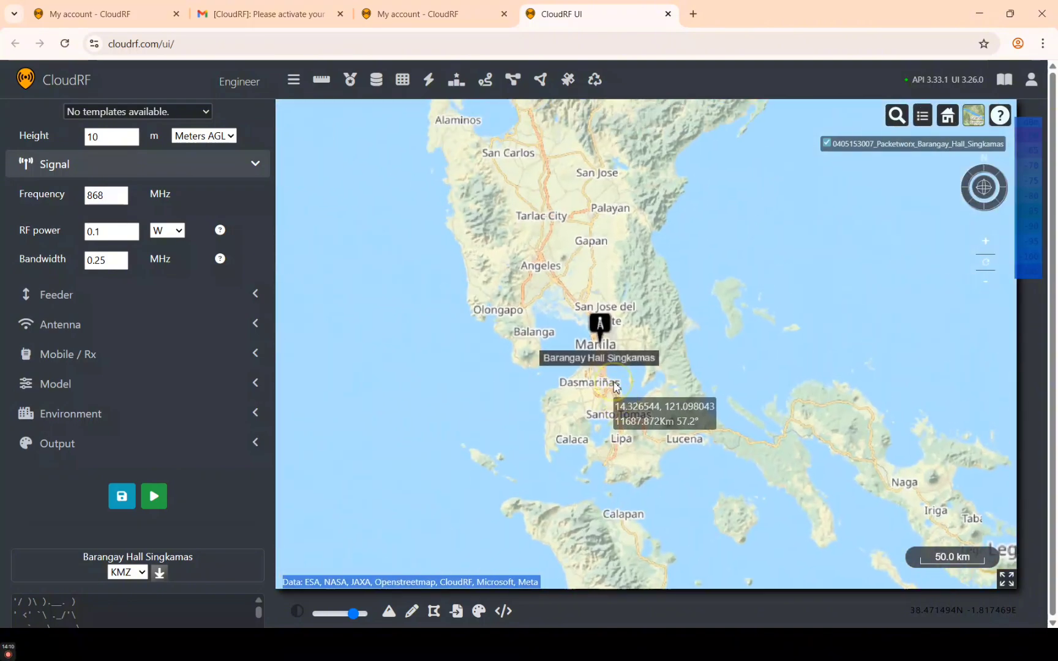
scroll(610, 336, up, 4)
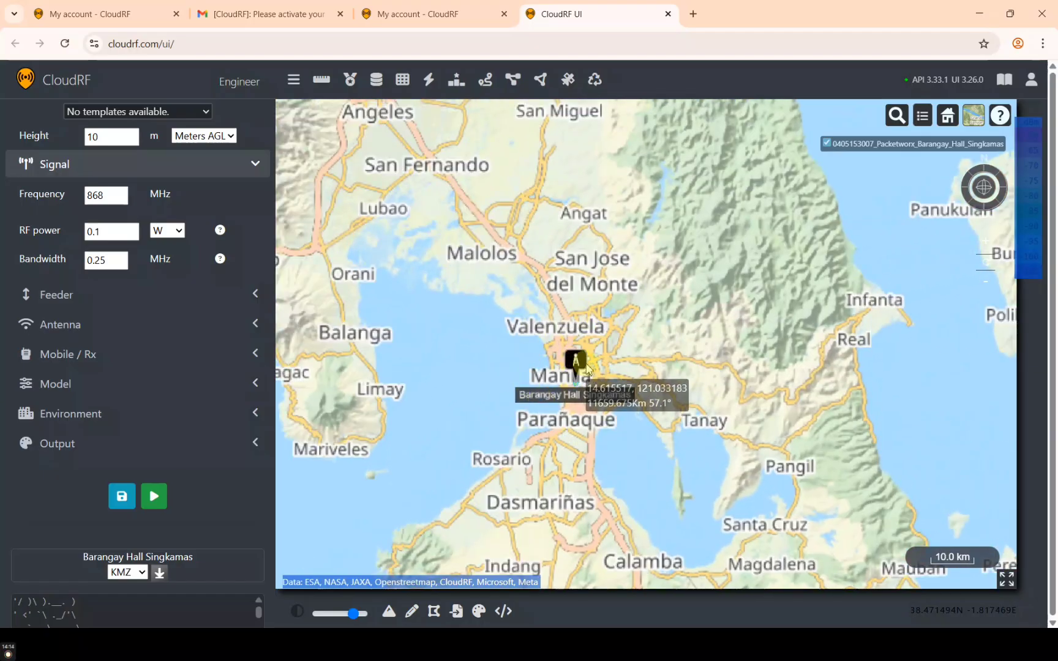
scroll(586, 367, up, 3)
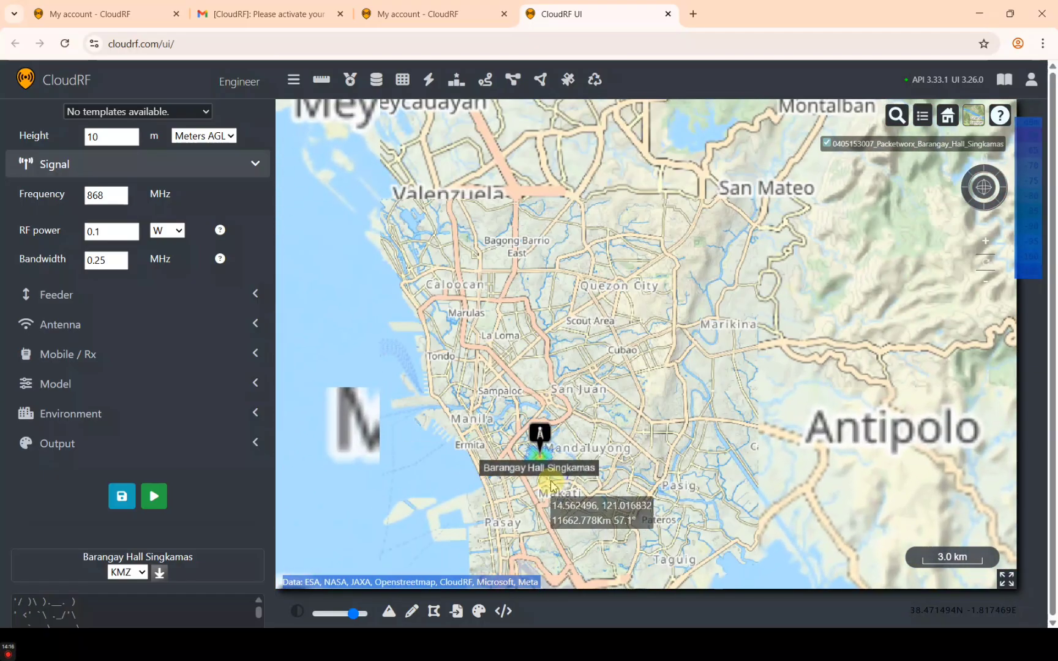
scroll(551, 485, up, 3)
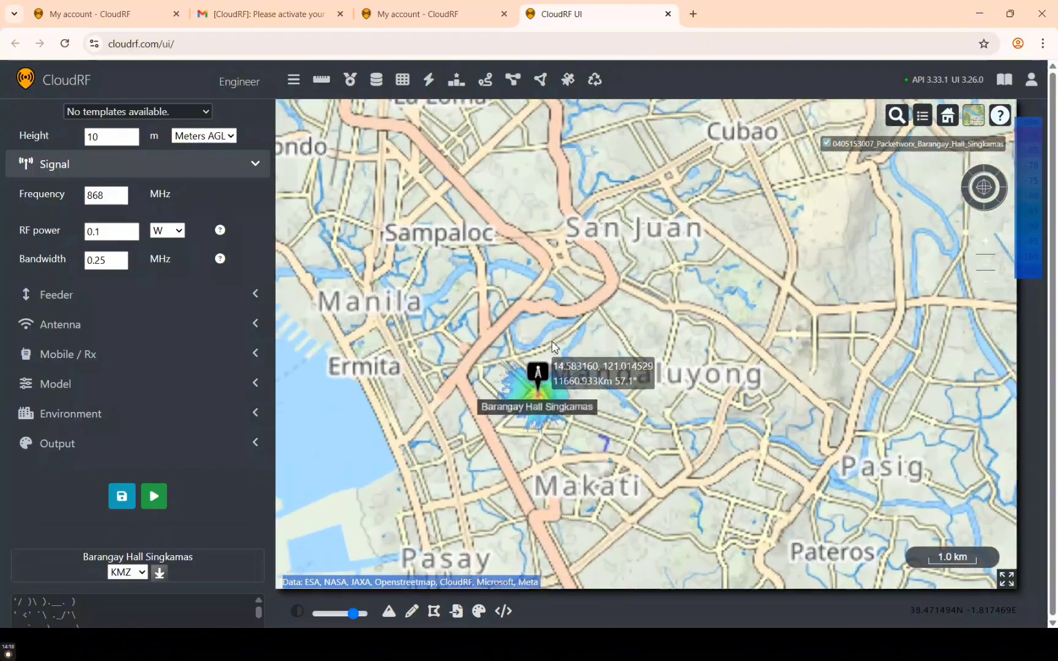
scroll(552, 347, up, 2)
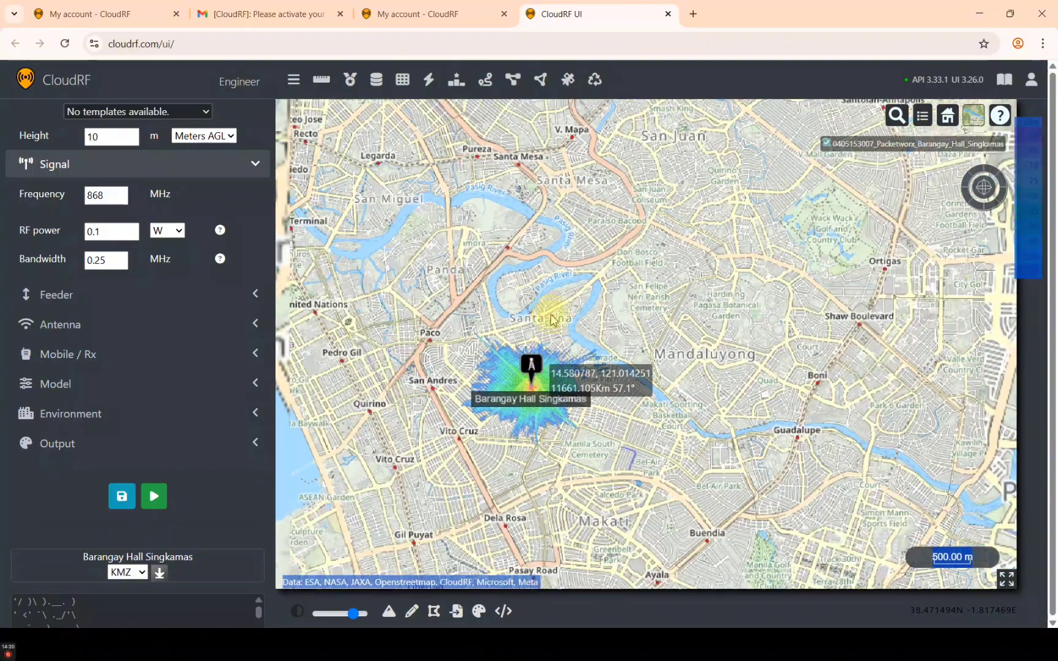
scroll(539, 272, up, 2)
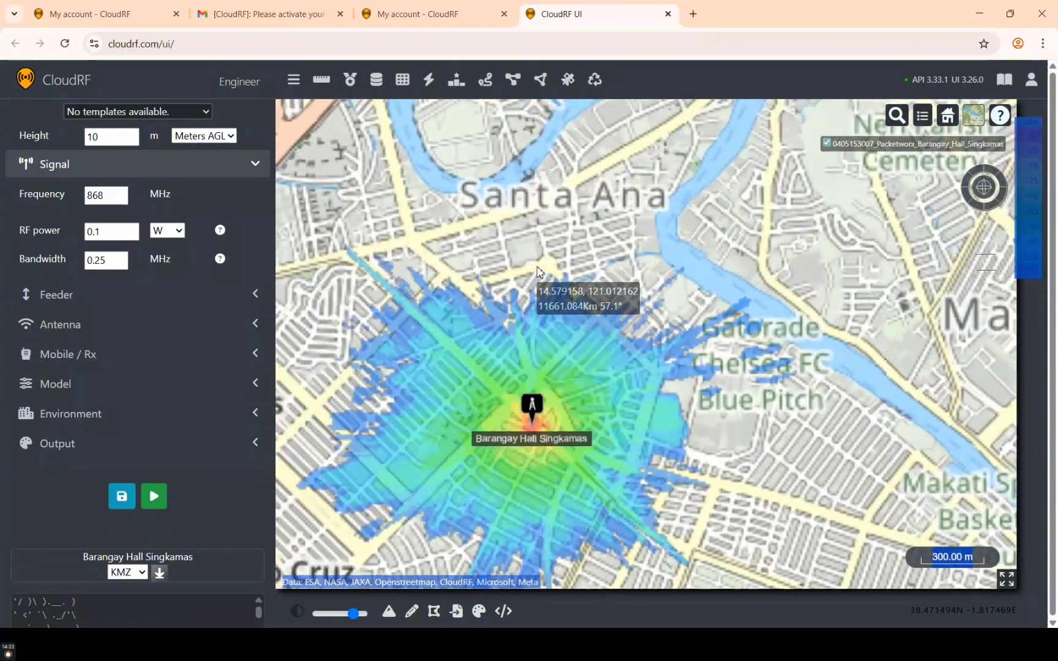
drag(540, 456, 582, 338)
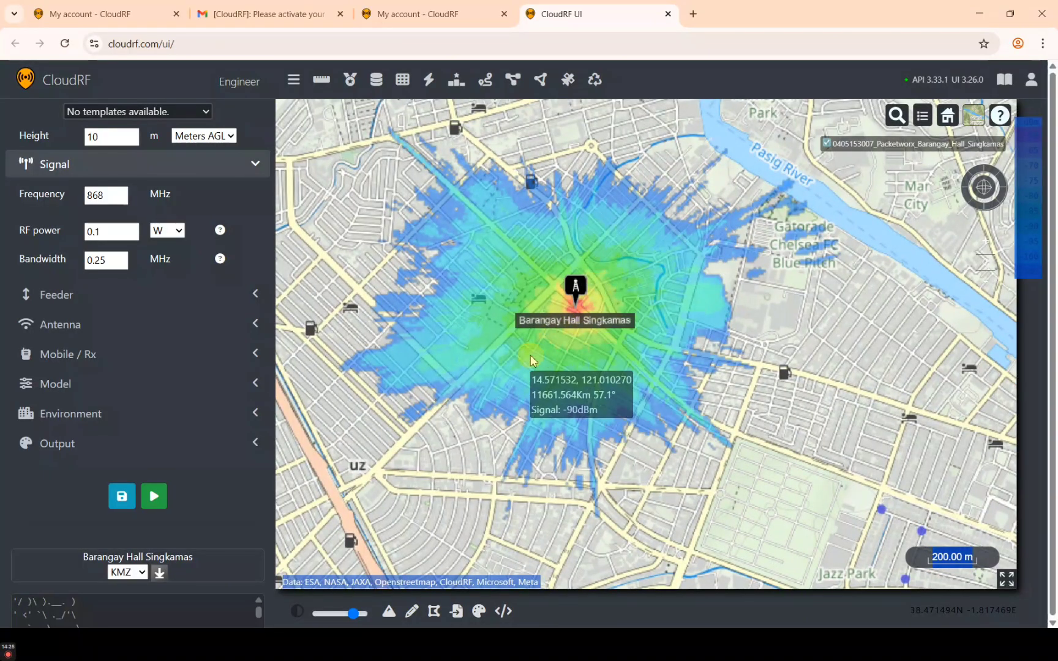
scroll(531, 360, up, 1)
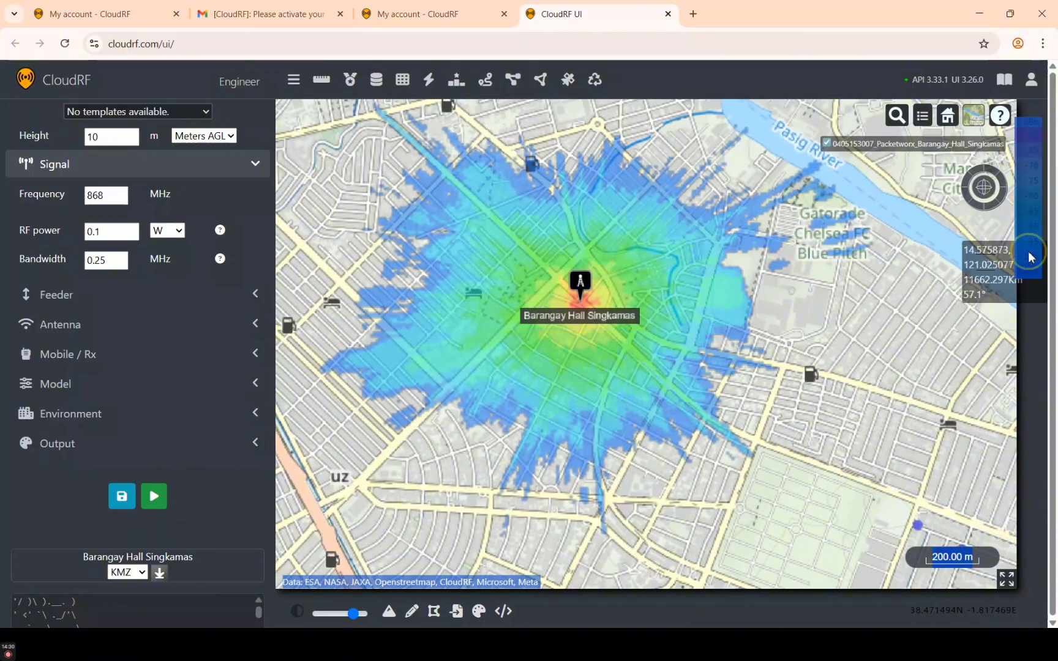
scroll(549, 346, up, 1)
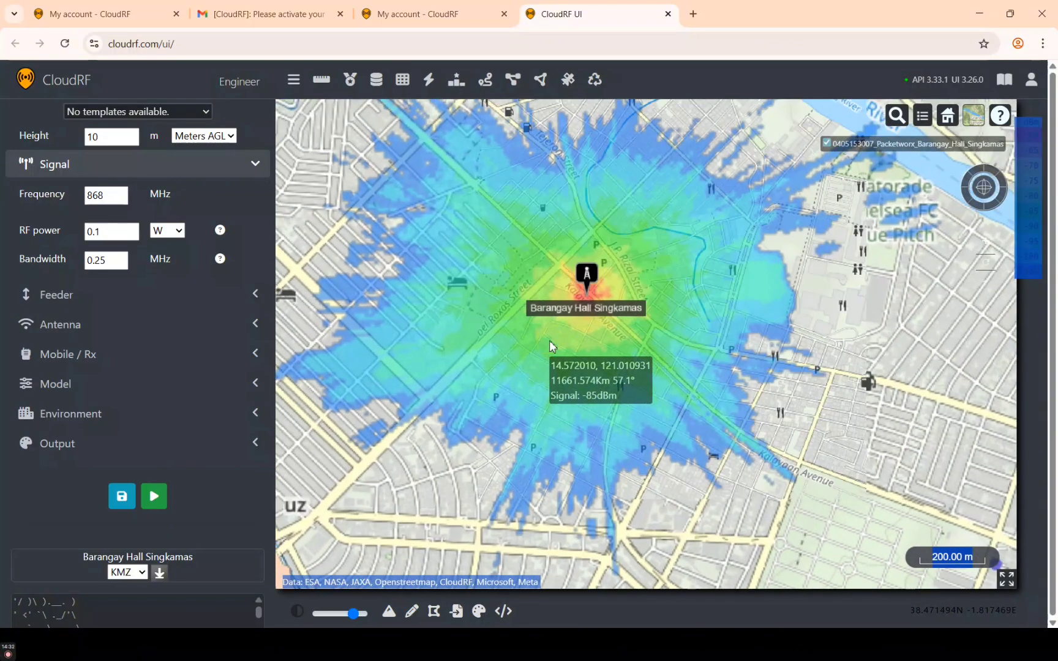
scroll(549, 340, down, 2)
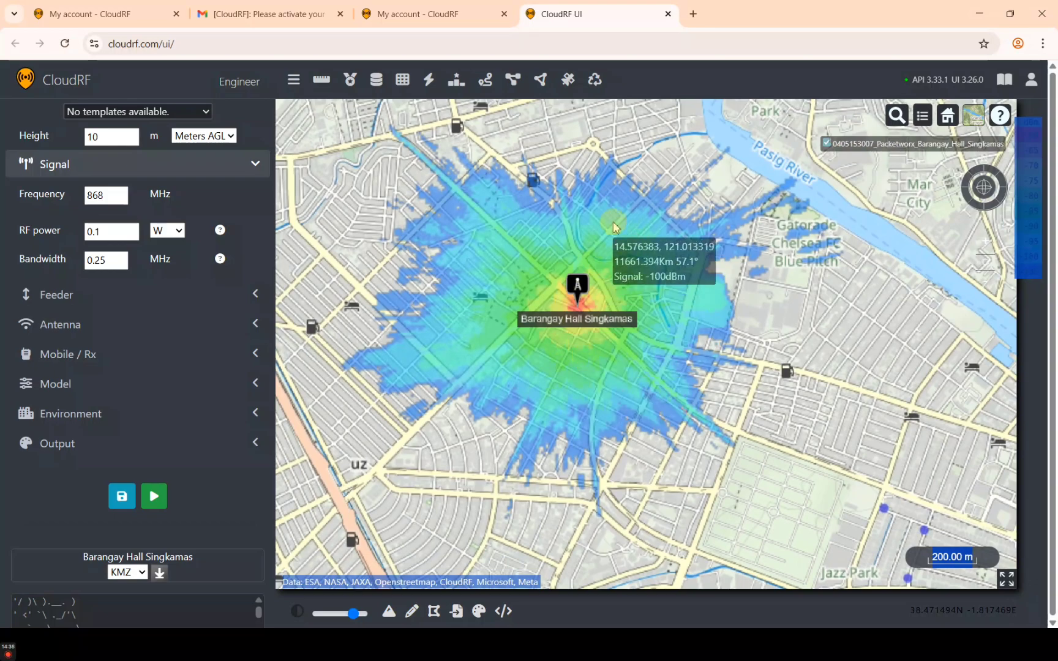
scroll(615, 295, up, 1)
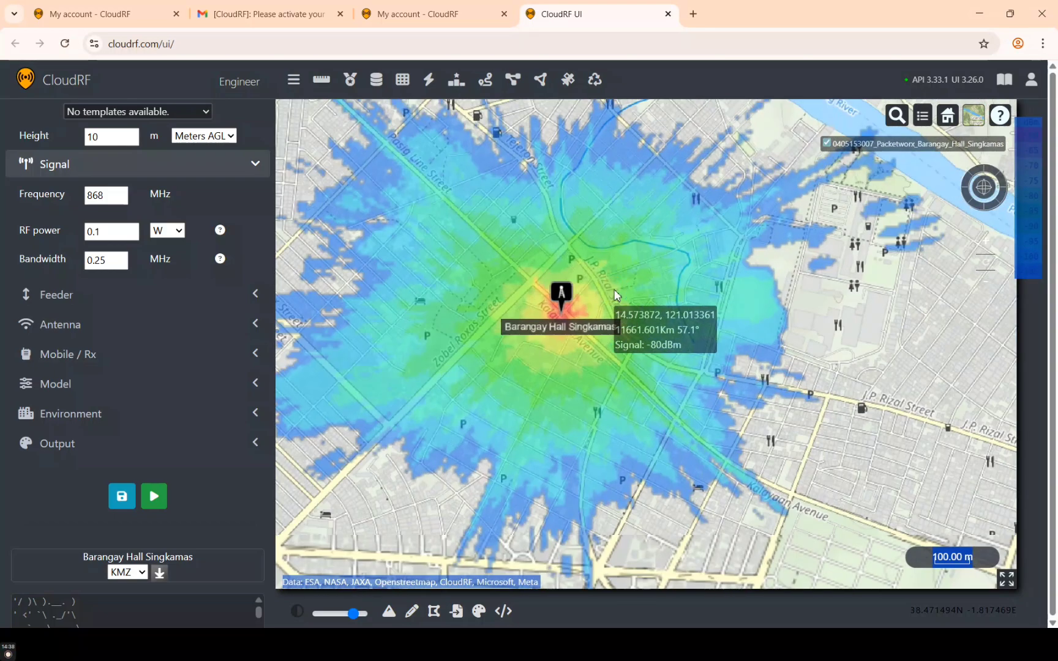
scroll(615, 295, down, 1)
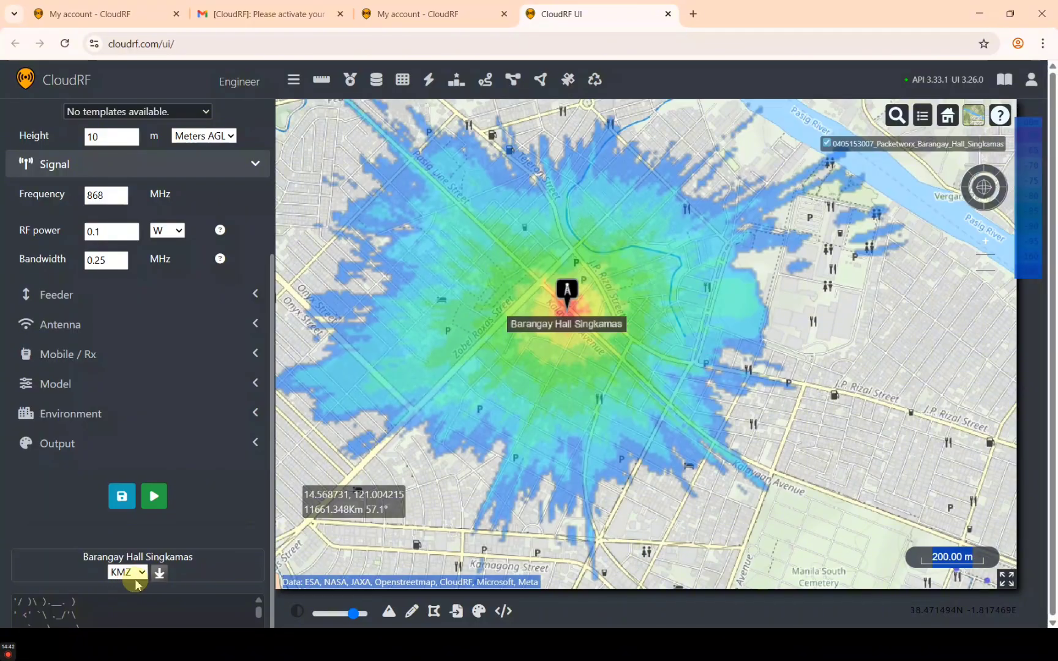
click(159, 574)
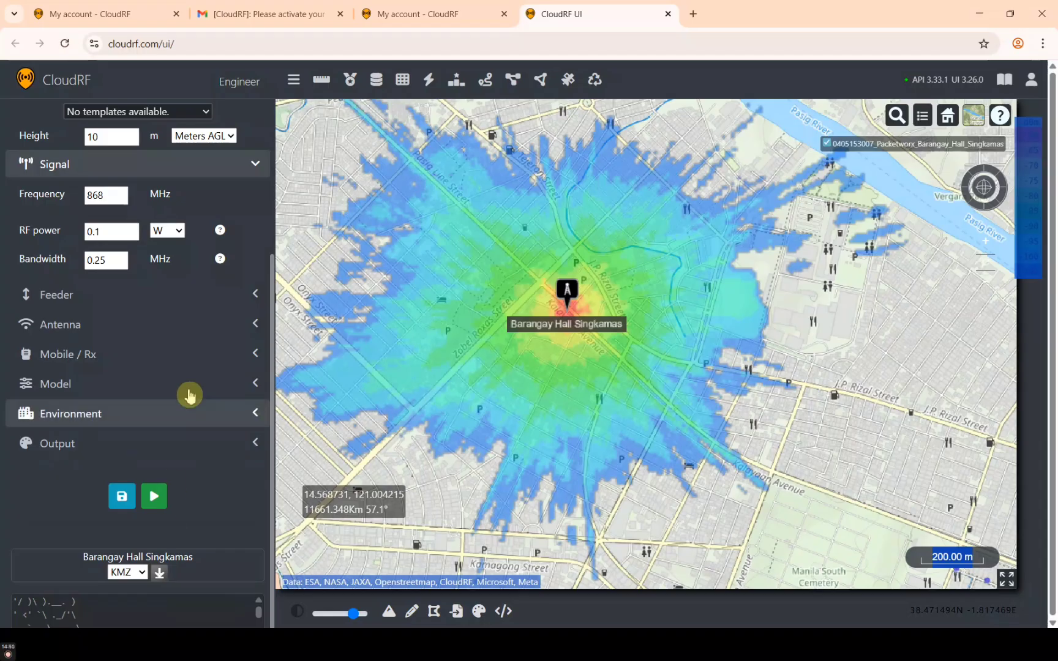
scroll(189, 396, up, 4)
scroll(190, 382, down, 5)
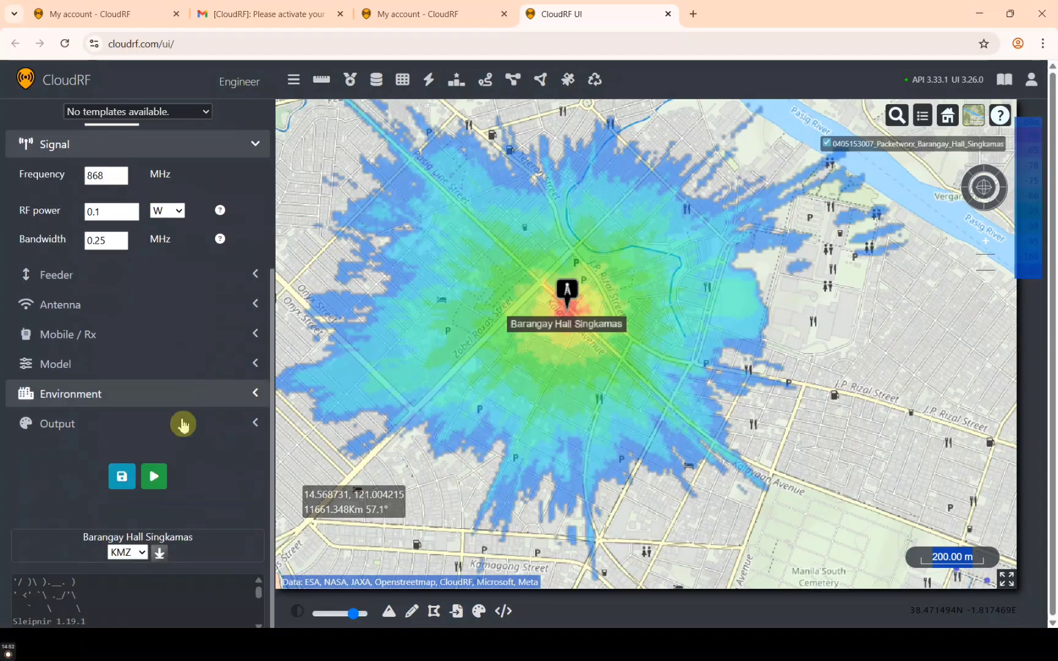
click(158, 556)
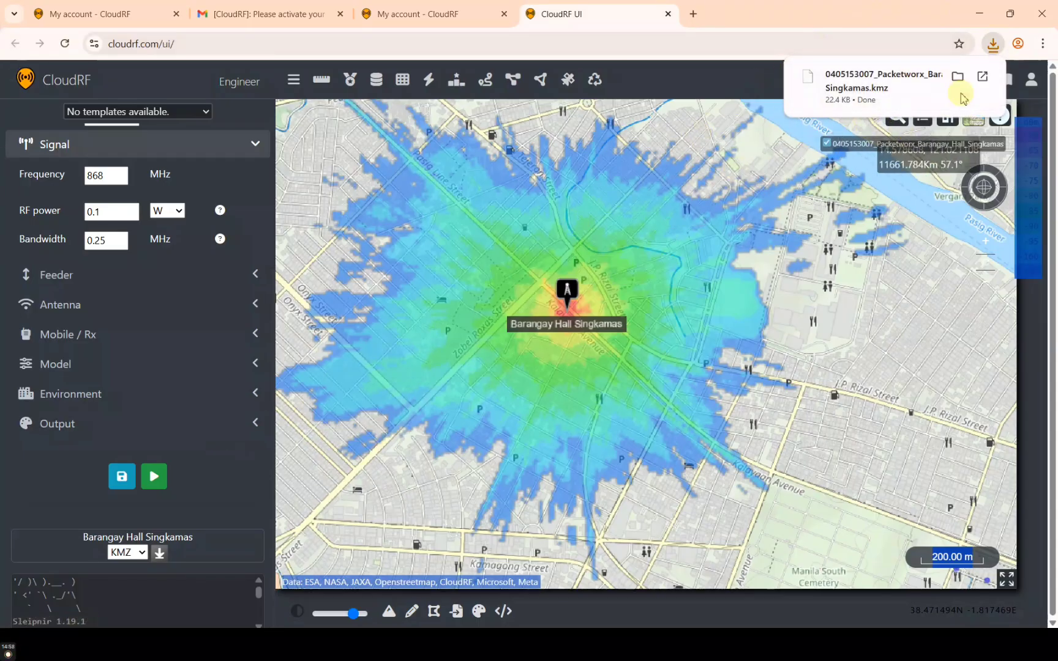
scroll(105, 401, up, 3)
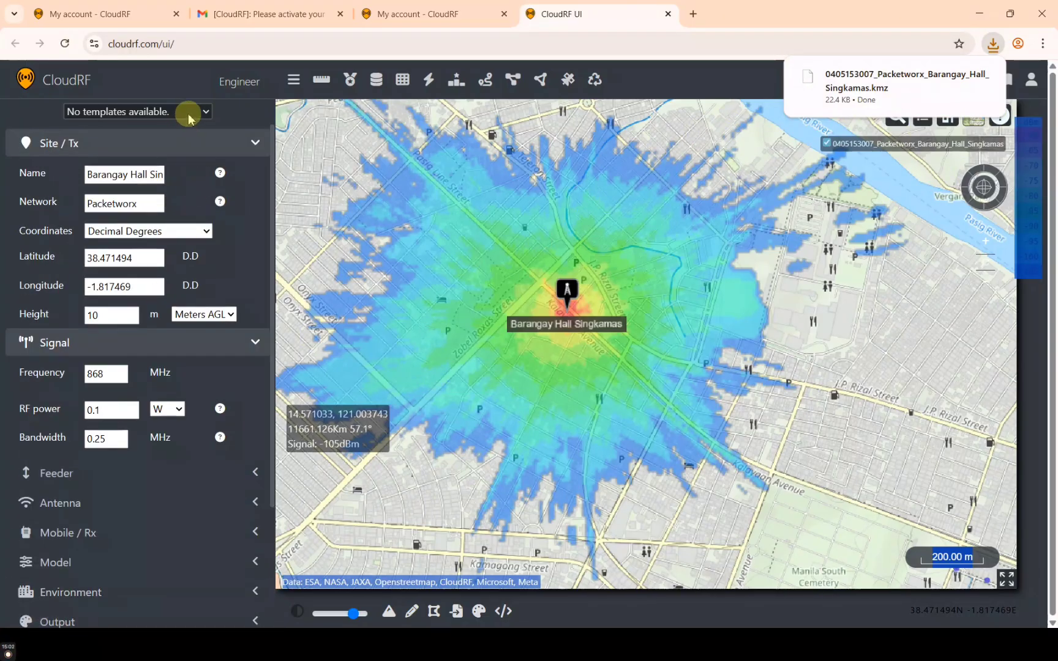
scroll(105, 123, up, 5)
scroll(105, 123, left, 2)
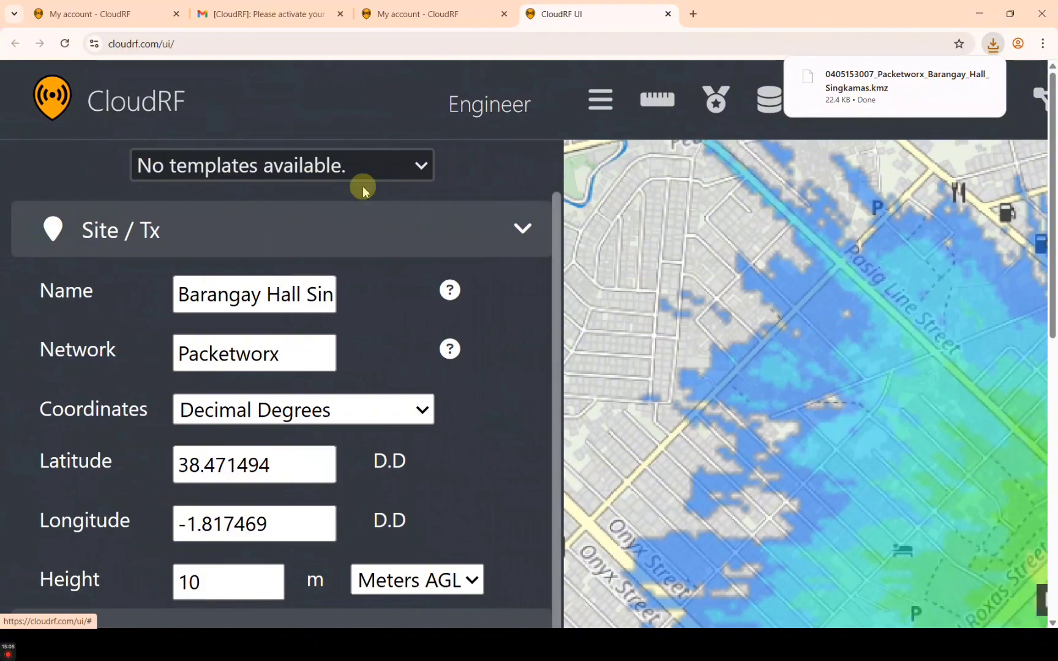
scroll(228, 166, down, 5)
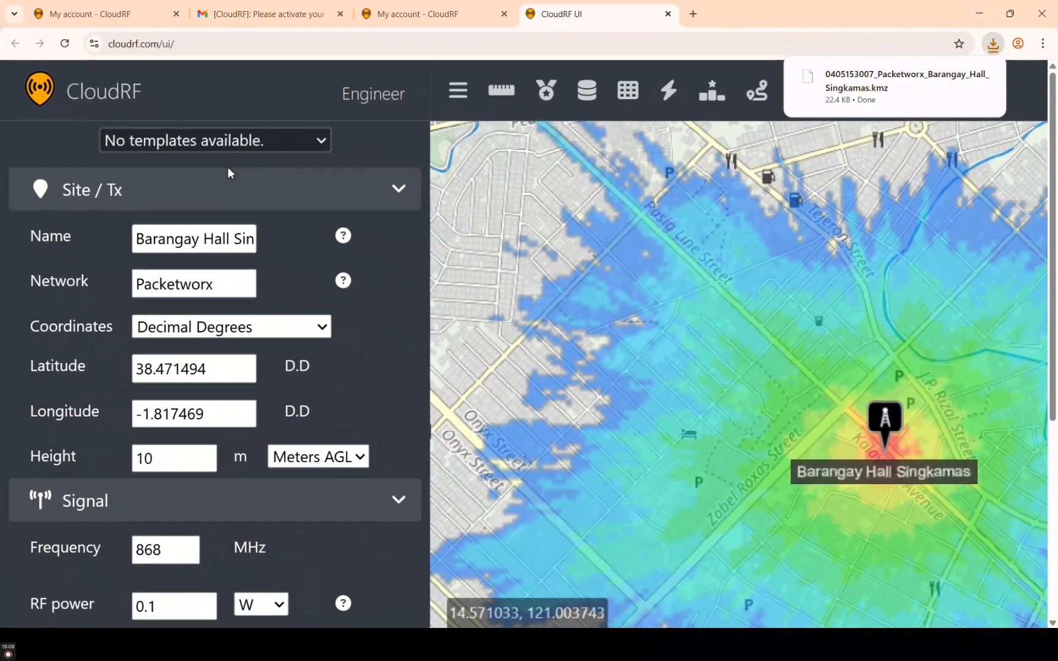
scroll(171, 125, down, 3)
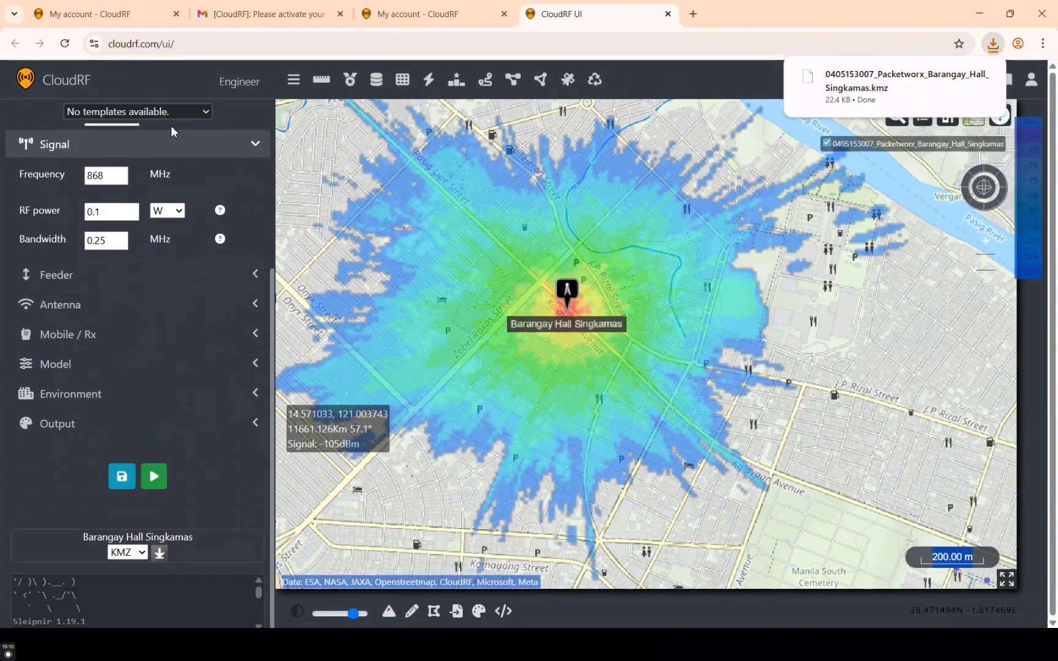
scroll(129, 424, up, 3)
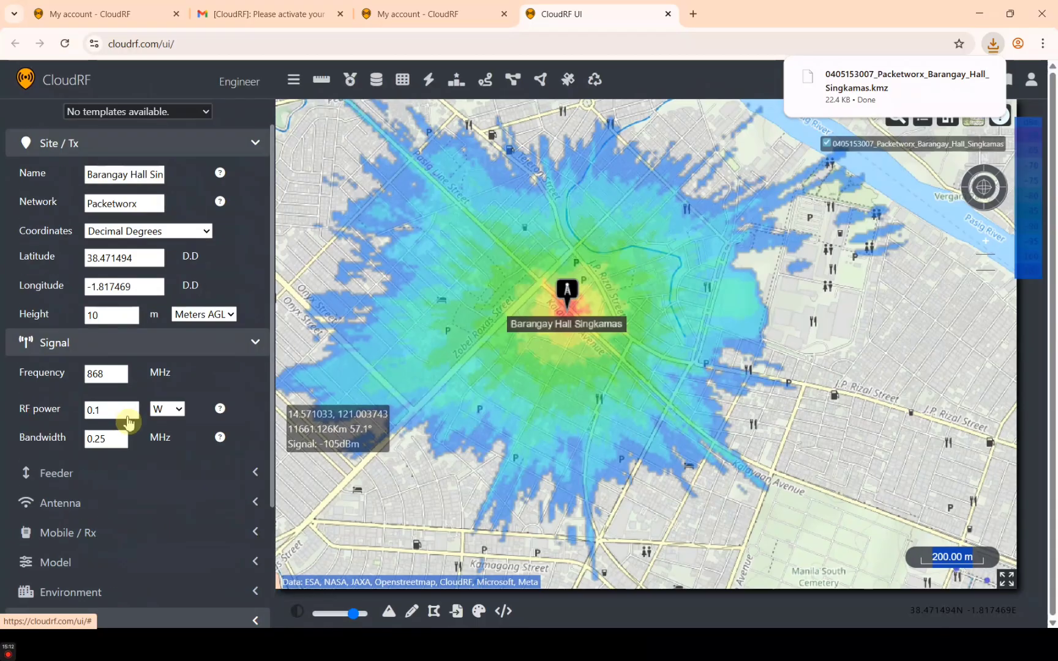
scroll(129, 424, down, 3)
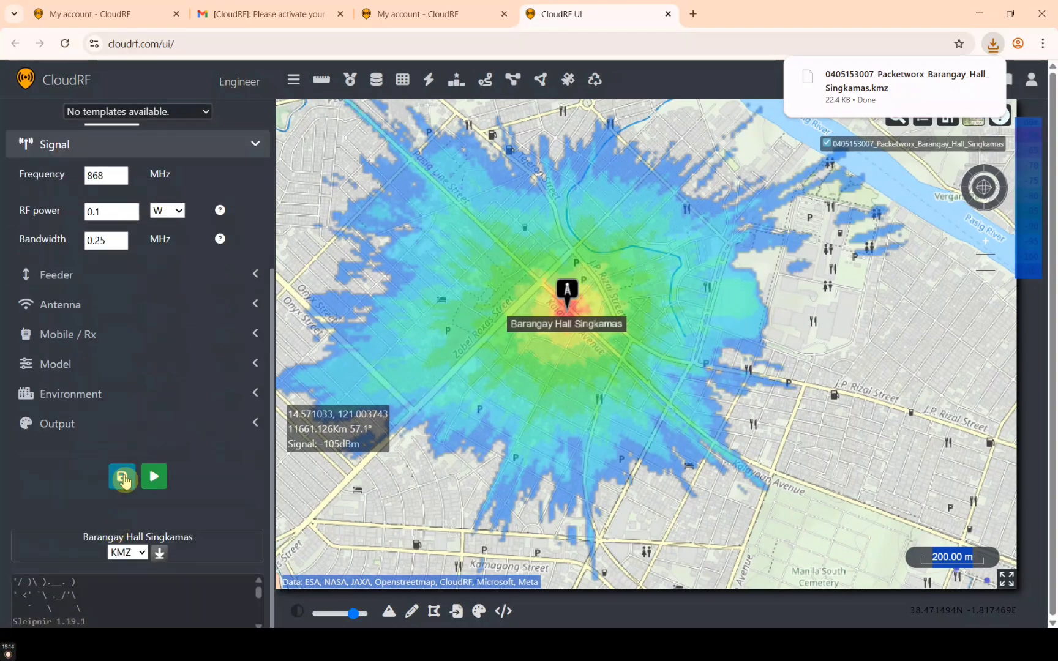
scroll(82, 462, up, 5)
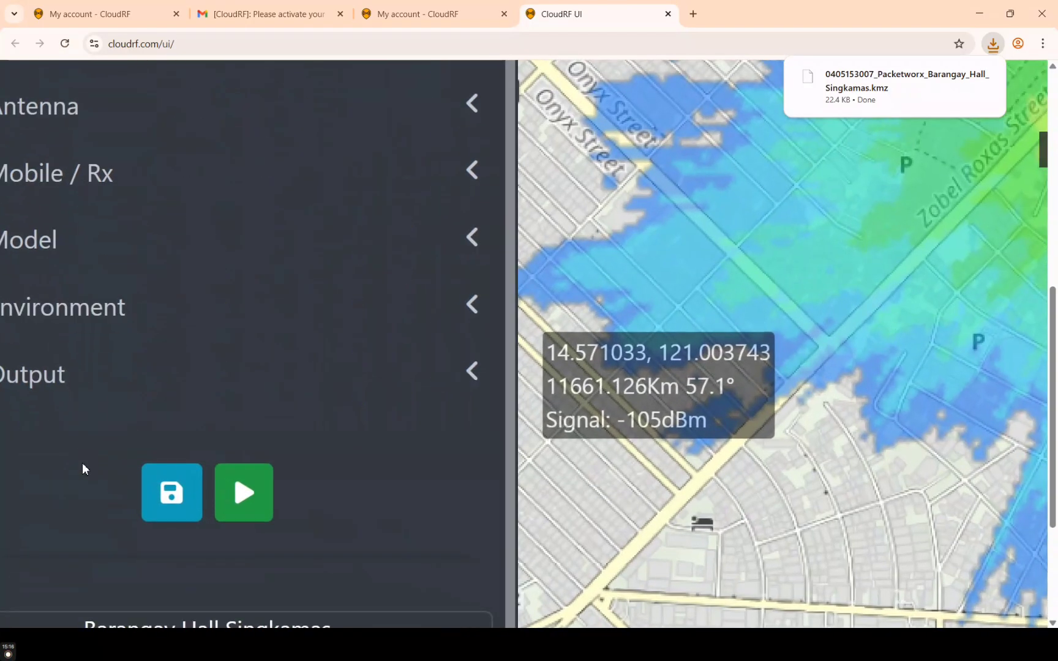
scroll(82, 463, left, 2)
Store the current settings as template 'Barangay Hall Singkamas', pasting the name from clipboard history
scroll(82, 463, down, 3)
scroll(82, 463, down, 1)
click(294, 281)
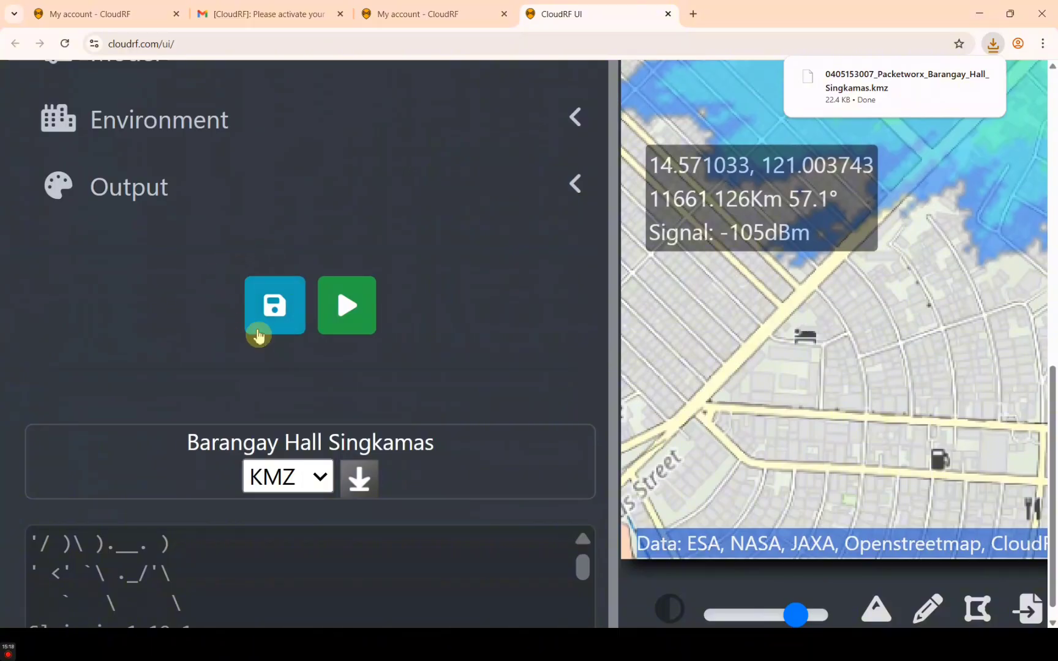
click(297, 300)
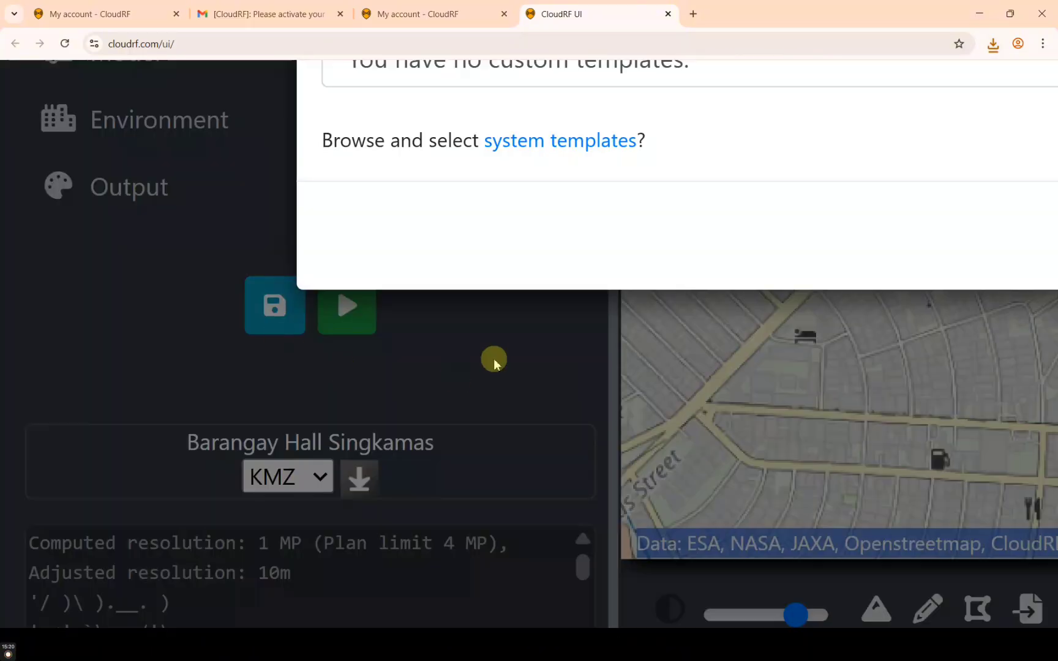
scroll(494, 362, down, 5)
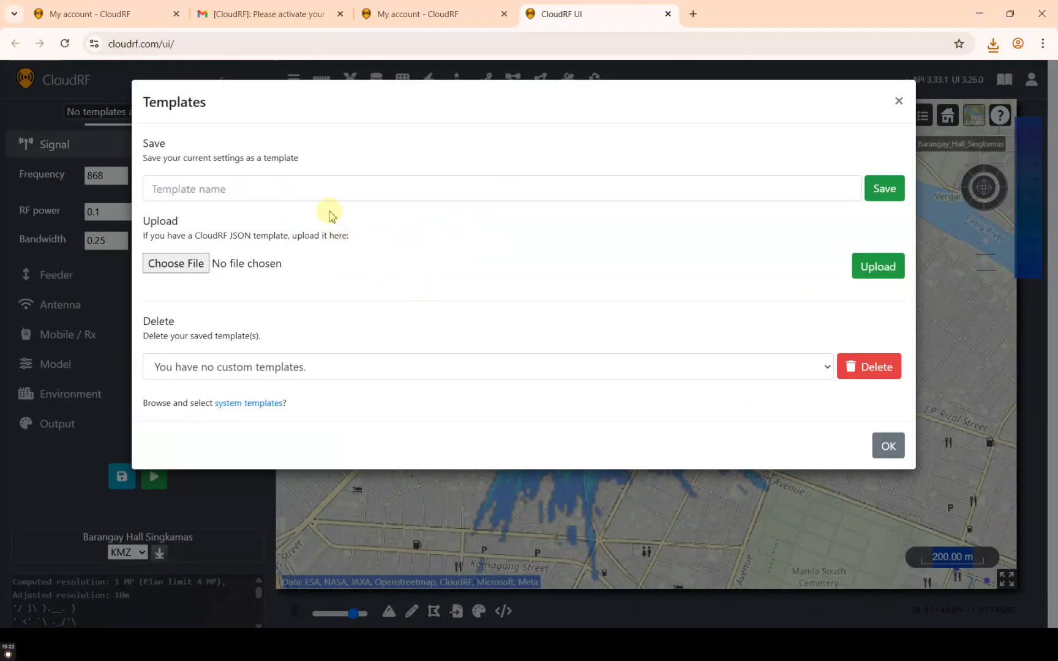
click(324, 197)
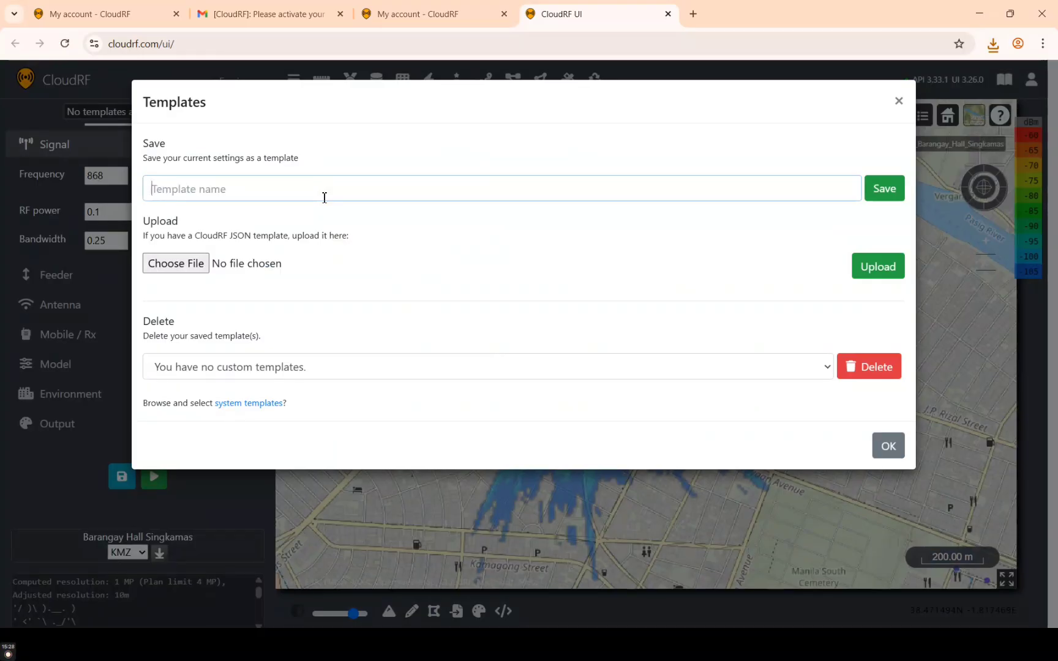
key(super+v)
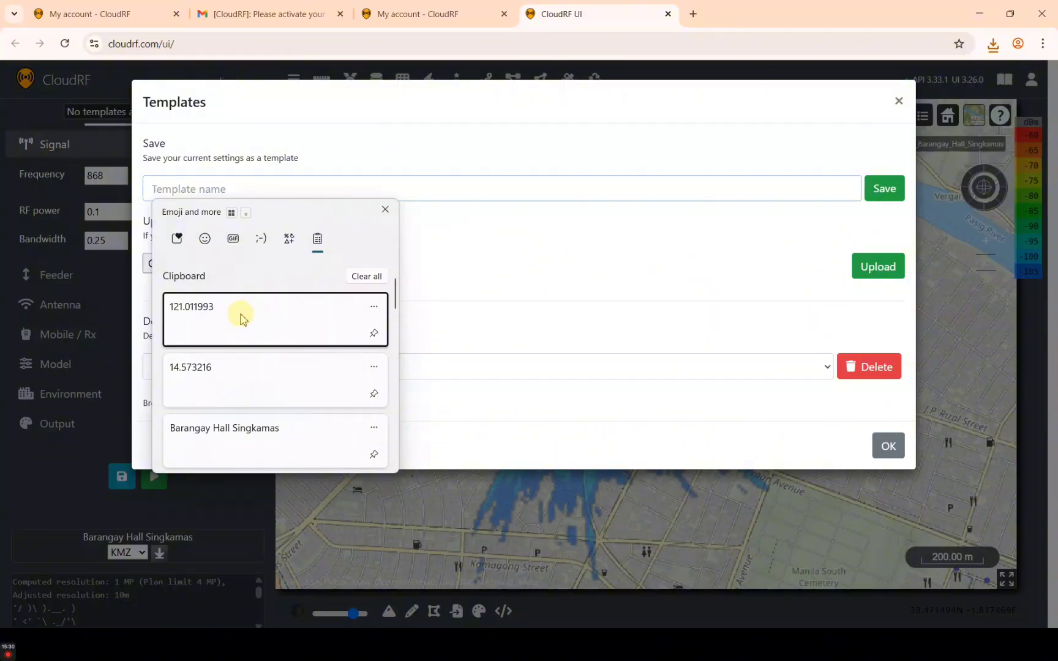
click(239, 435)
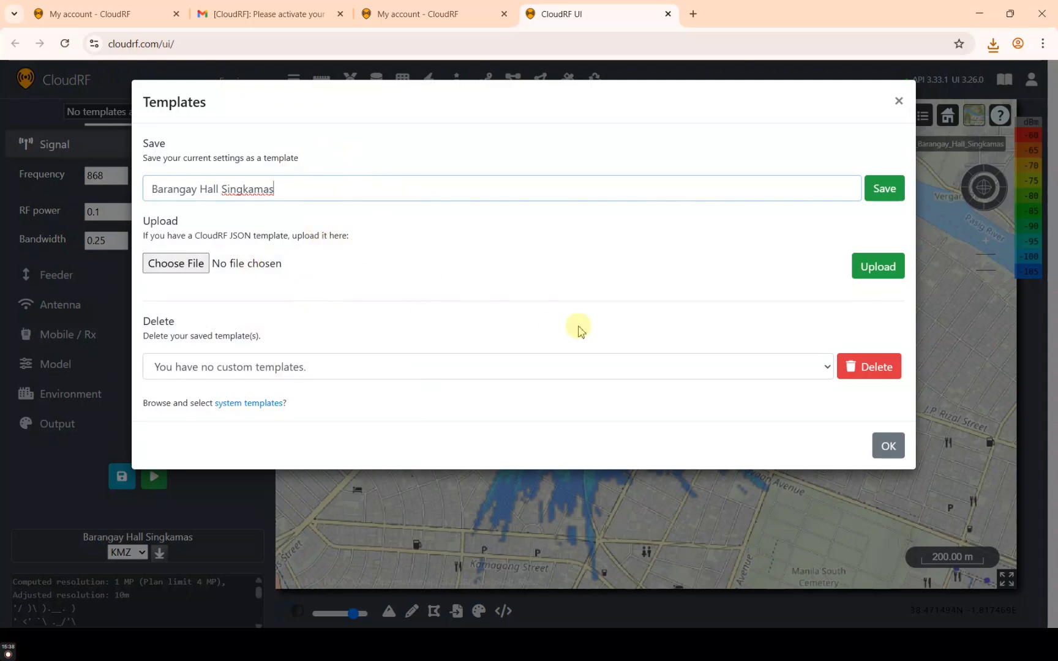
click(880, 197)
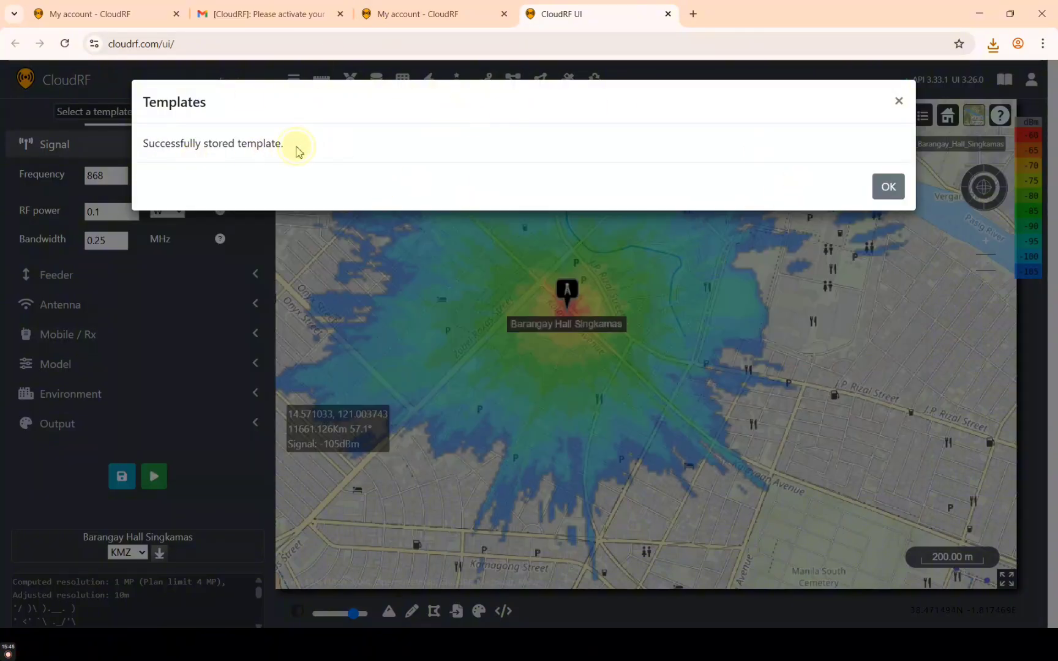
click(354, 166)
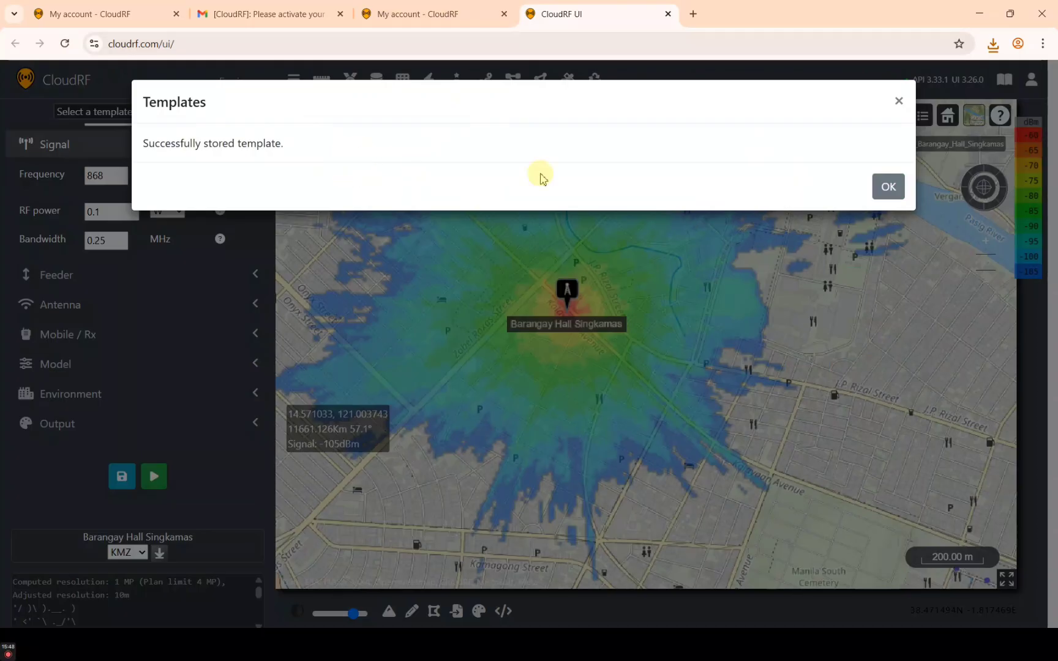
Zoom in to a 100 m scale on the Barangay Hall Singkamas heatmap, around -85 dBm
click(888, 187)
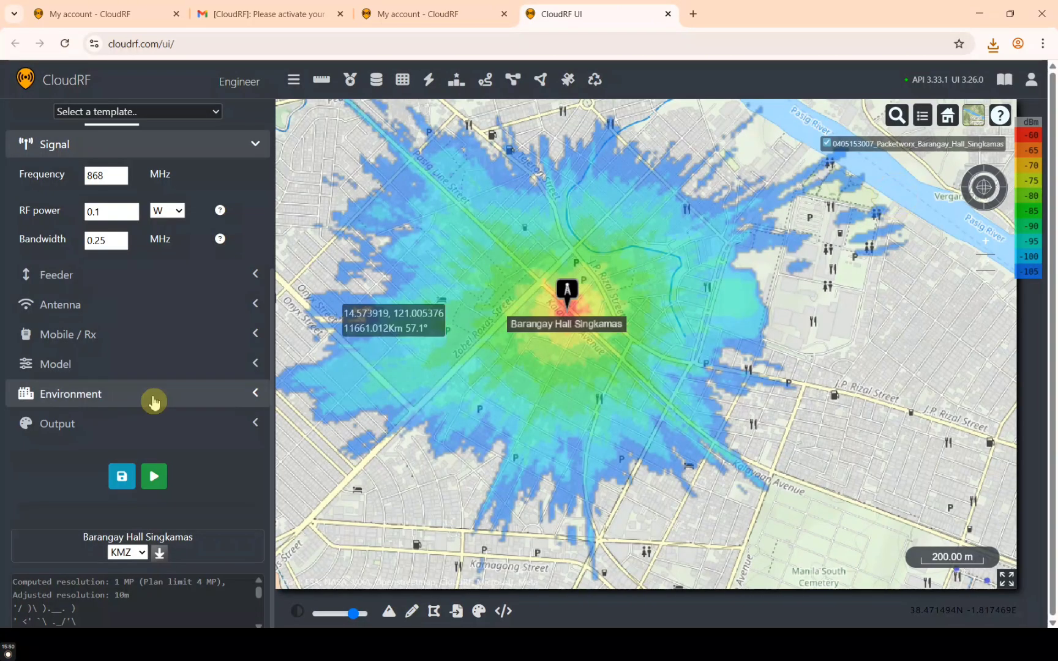
scroll(184, 480, up, 3)
scroll(186, 482, up, 1)
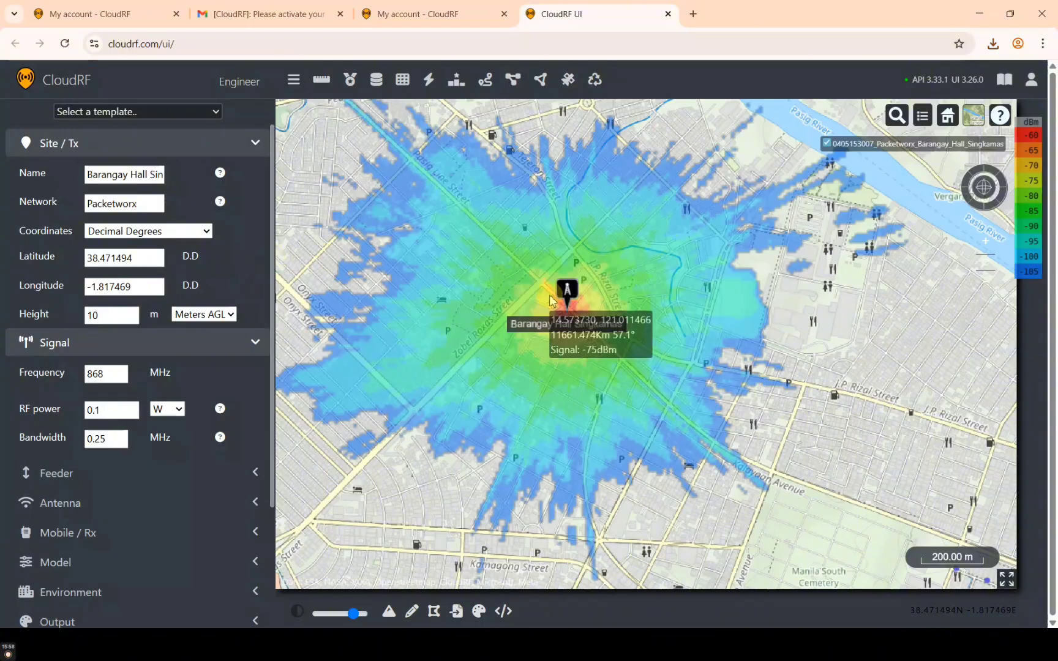
scroll(550, 299, down, 4)
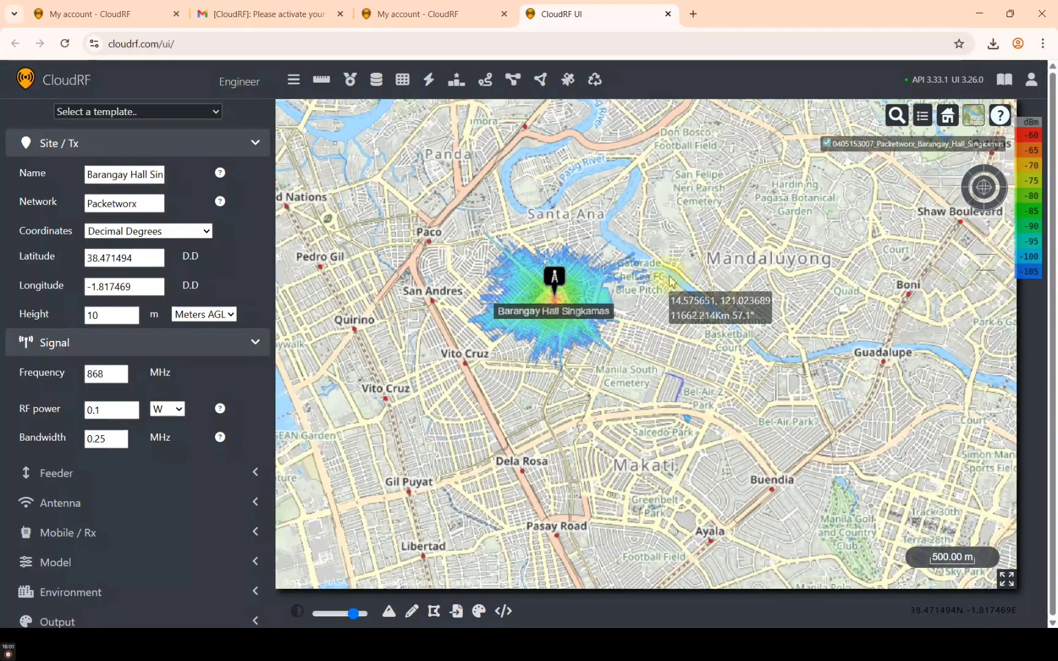
drag(666, 275, 560, 343)
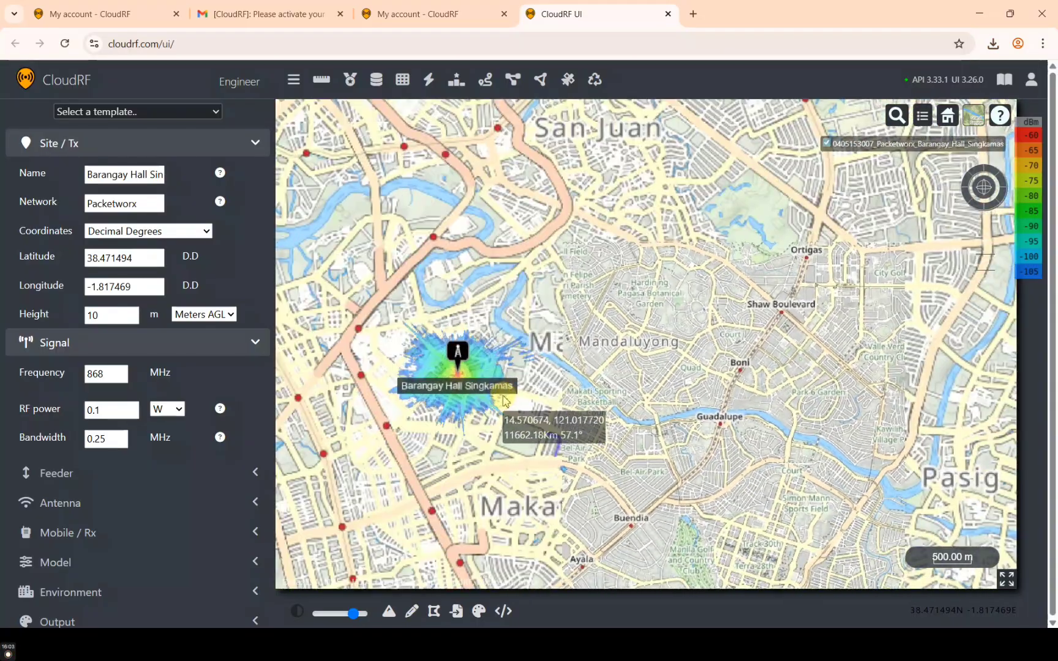
mouse_move(505, 404)
mouse_down()
mouse_move(560, 350)
mouse_move(603, 331)
mouse_up()
scroll(603, 331, down, 2)
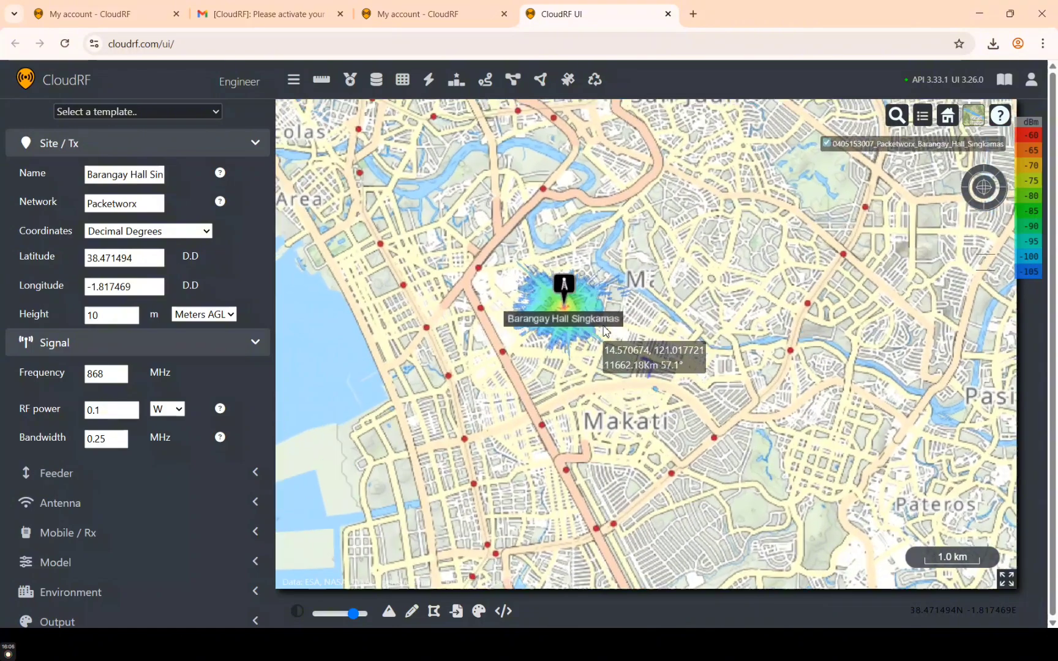
scroll(603, 330, up, 2)
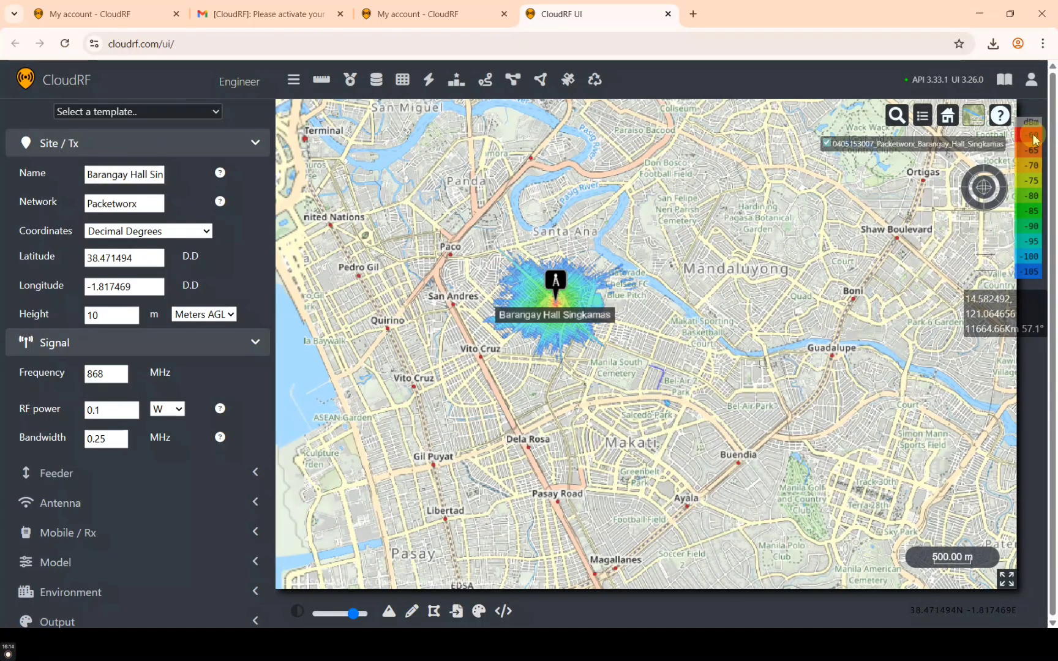
scroll(600, 335, up, 4)
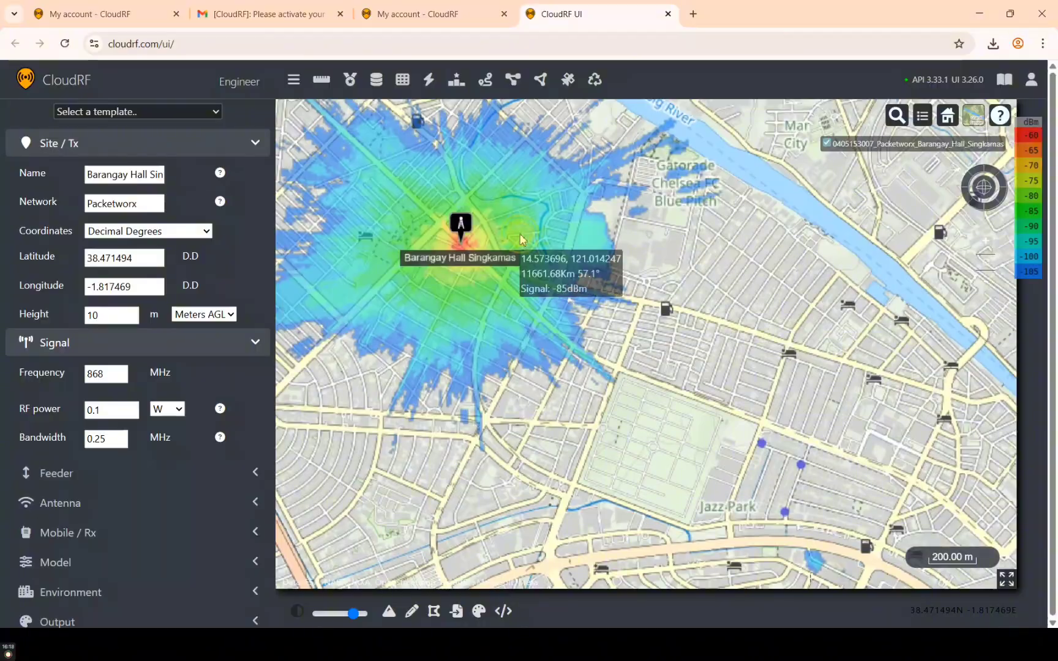
scroll(608, 315, up, 2)
scroll(609, 316, up, 1)
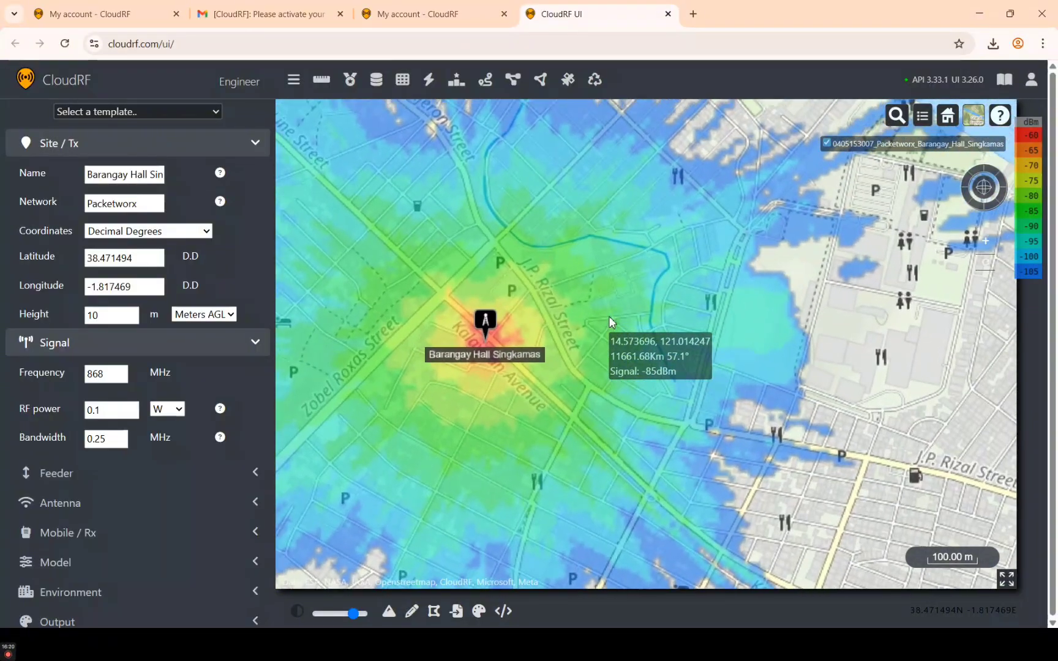
Pan and zoom out to a 500 m scale showing the heatmap near Vito Cruz
scroll(691, 259, up, 1)
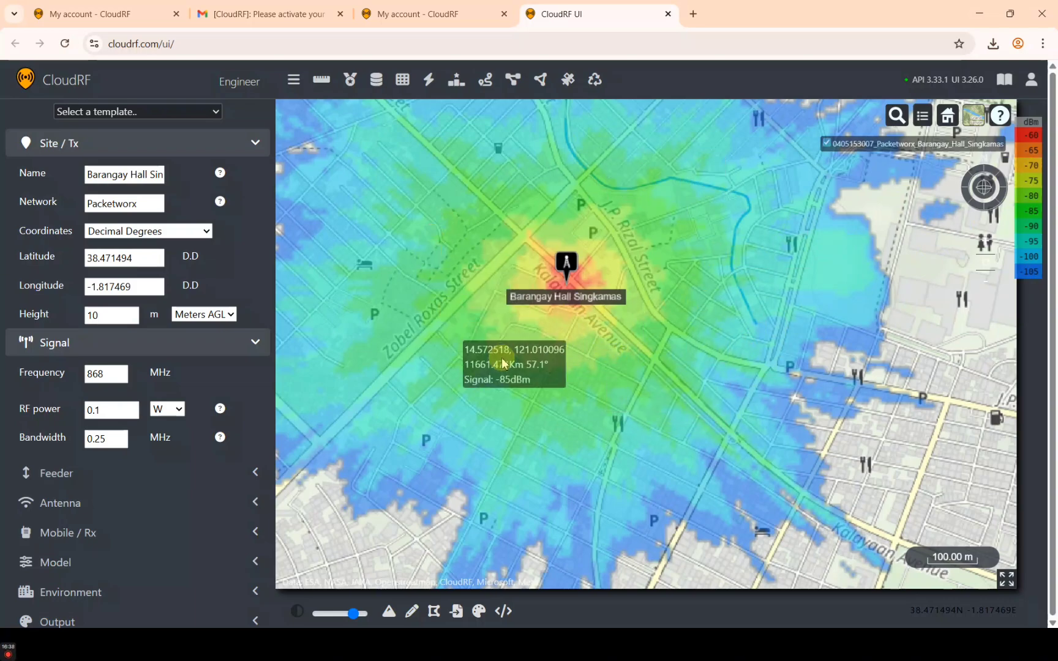
scroll(623, 367, down, 1)
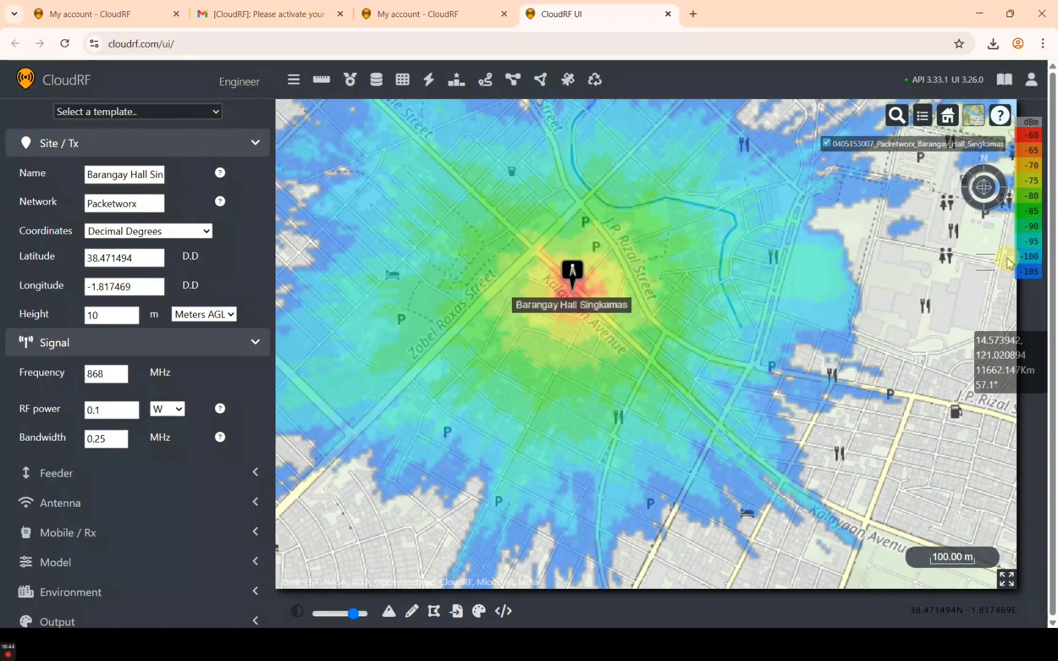
scroll(734, 254, down, 2)
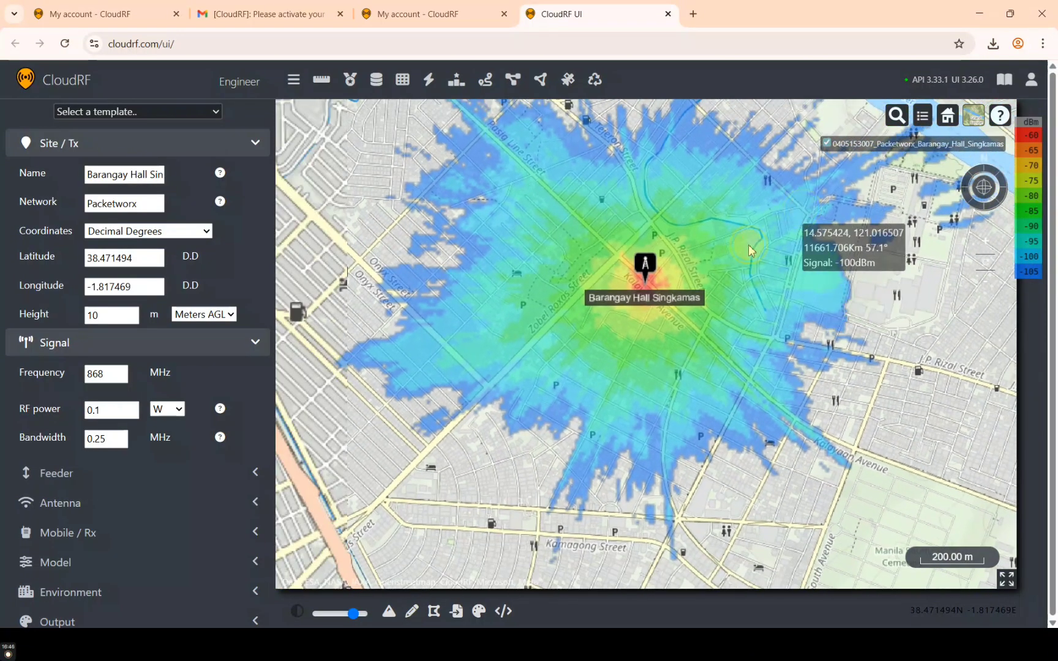
drag(748, 250, 641, 317)
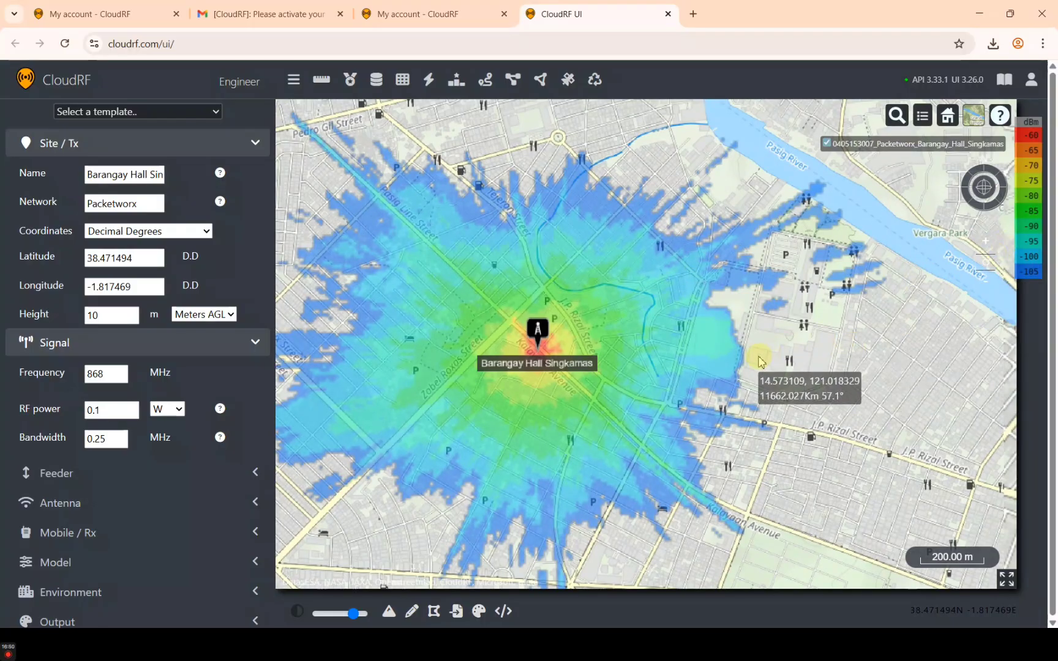
drag(759, 361, 834, 331)
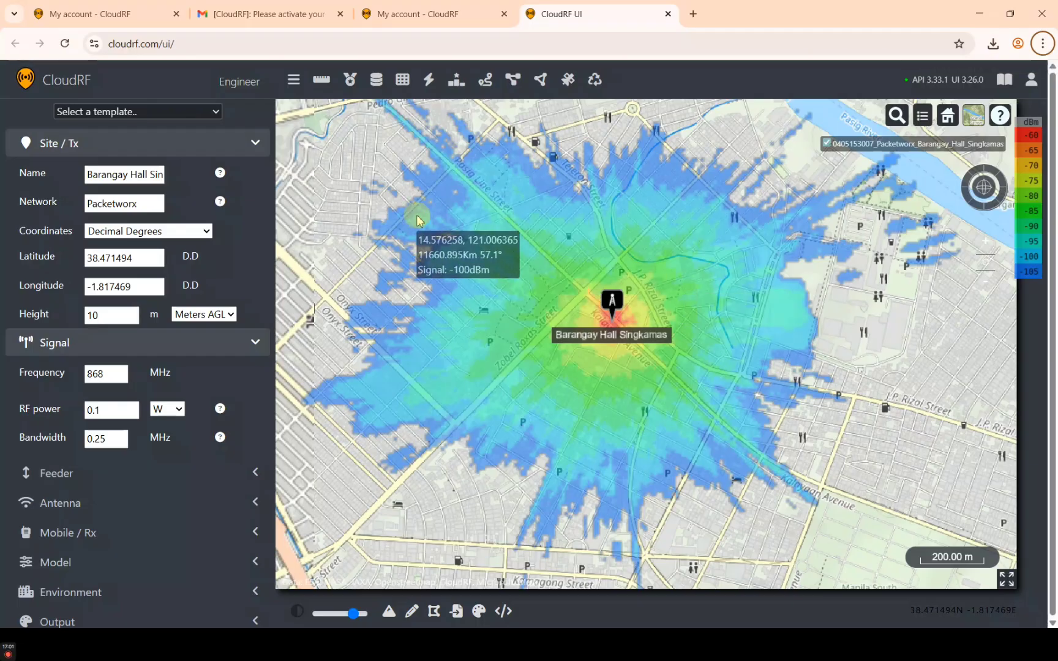
scroll(526, 300, down, 3)
scroll(526, 300, down, 3)
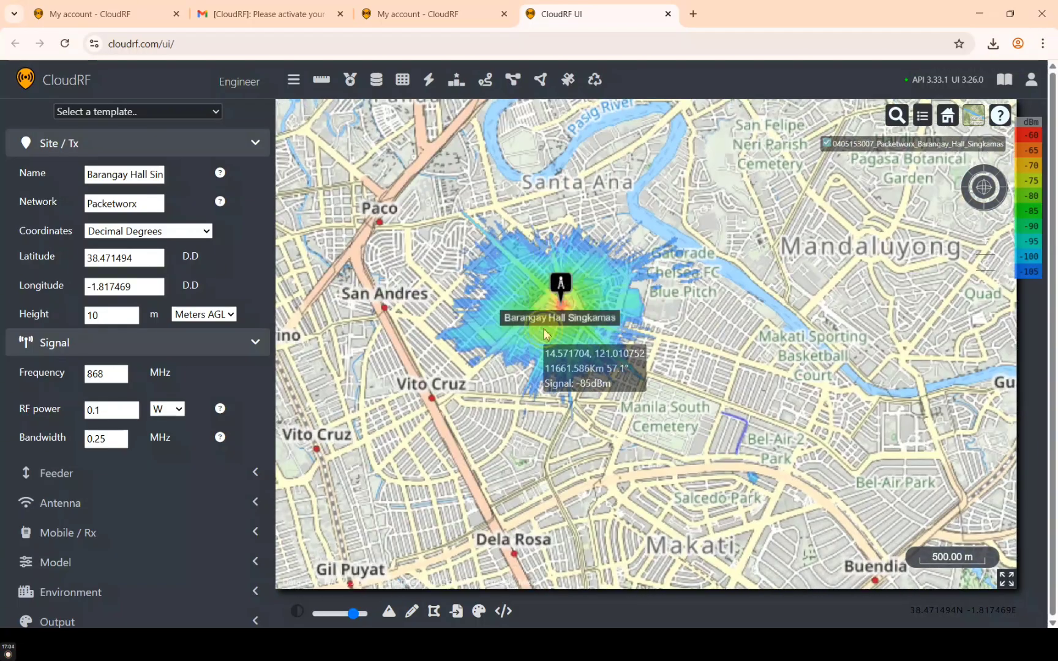
drag(544, 330, 625, 263)
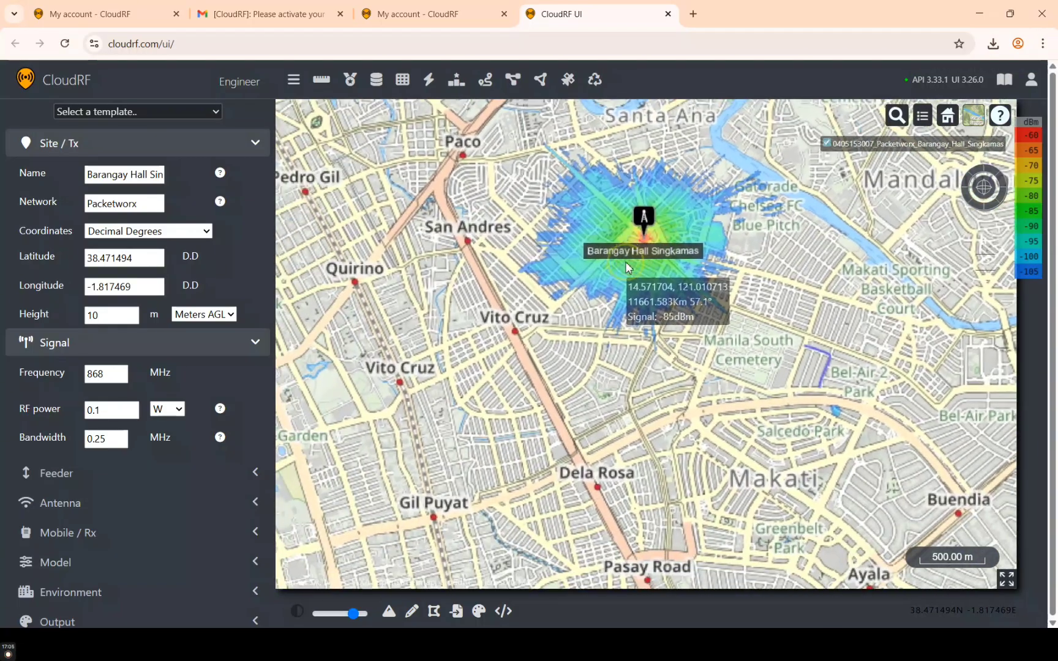
scroll(625, 264, down, 3)
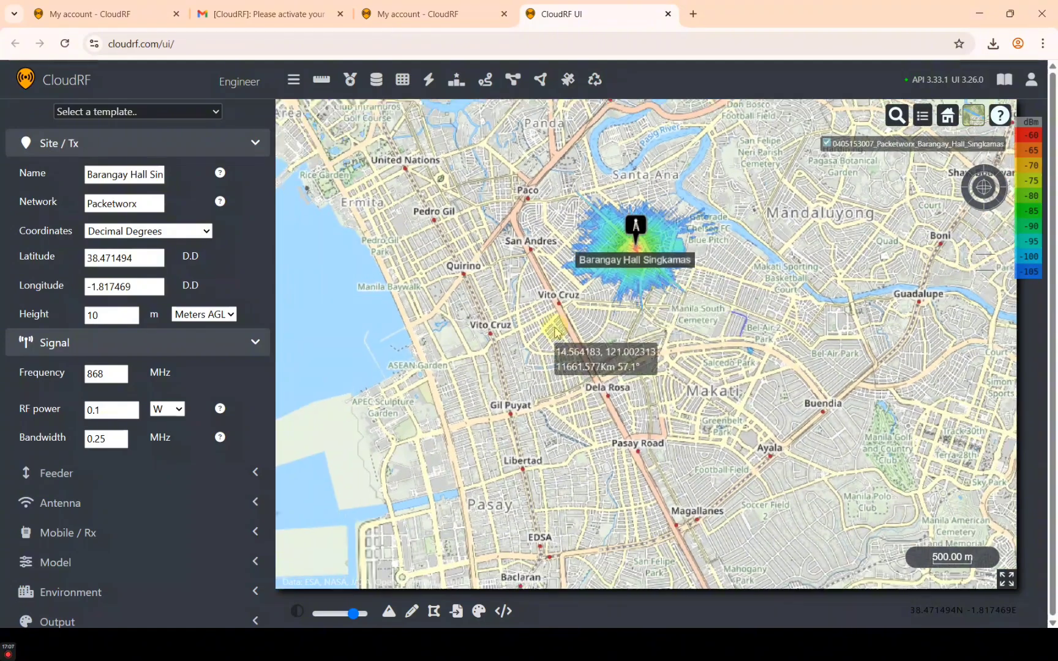
drag(563, 325, 380, 266)
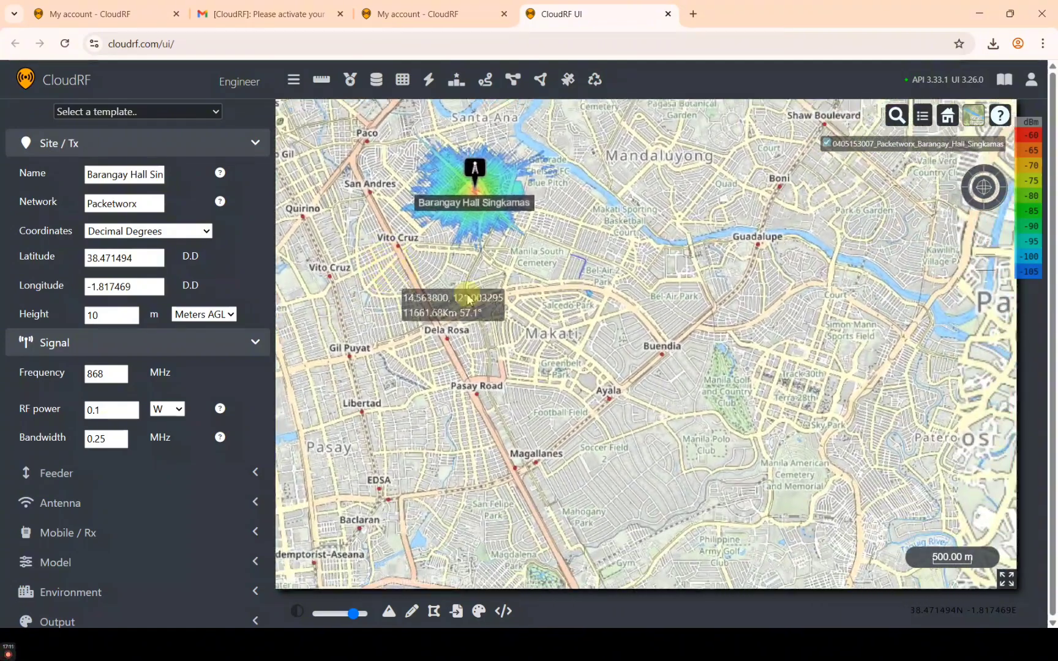
drag(555, 276, 586, 329)
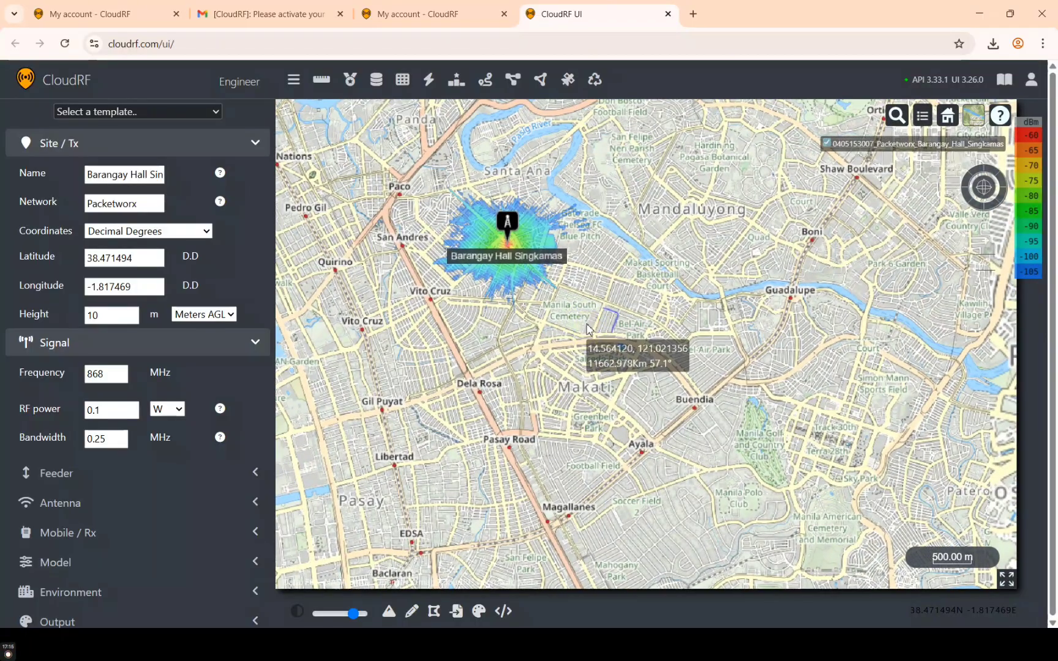
Enter Nicanor C. Garcia Sr. Elementary School's name and coordinates 14.569632, 121.020918 into Site/Tx
key(alt+Tab)
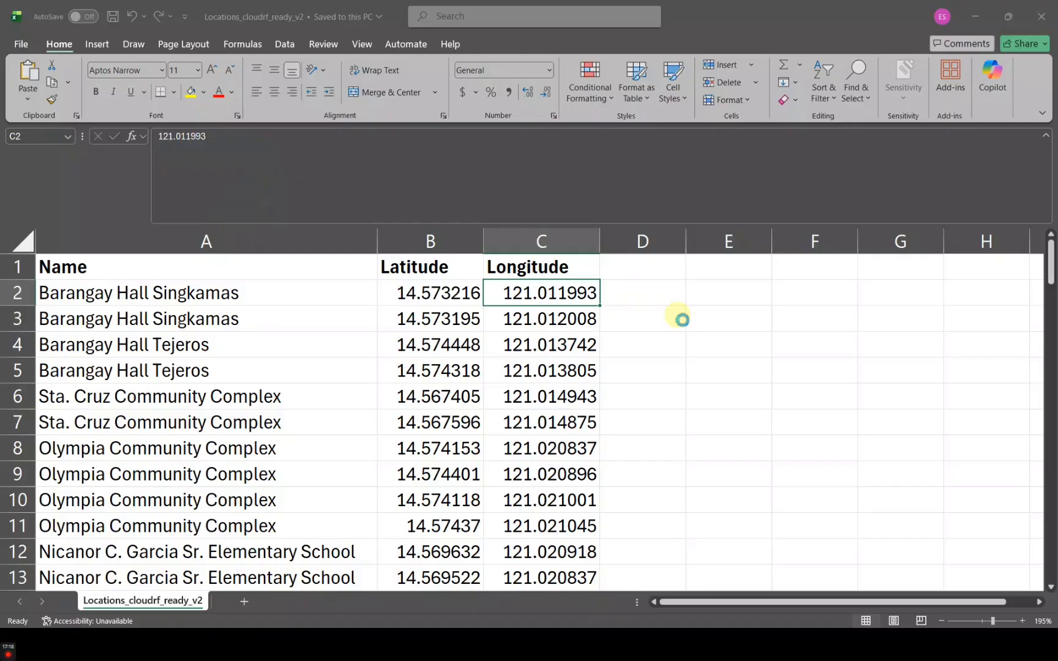
scroll(338, 329, down, 3)
click(253, 328)
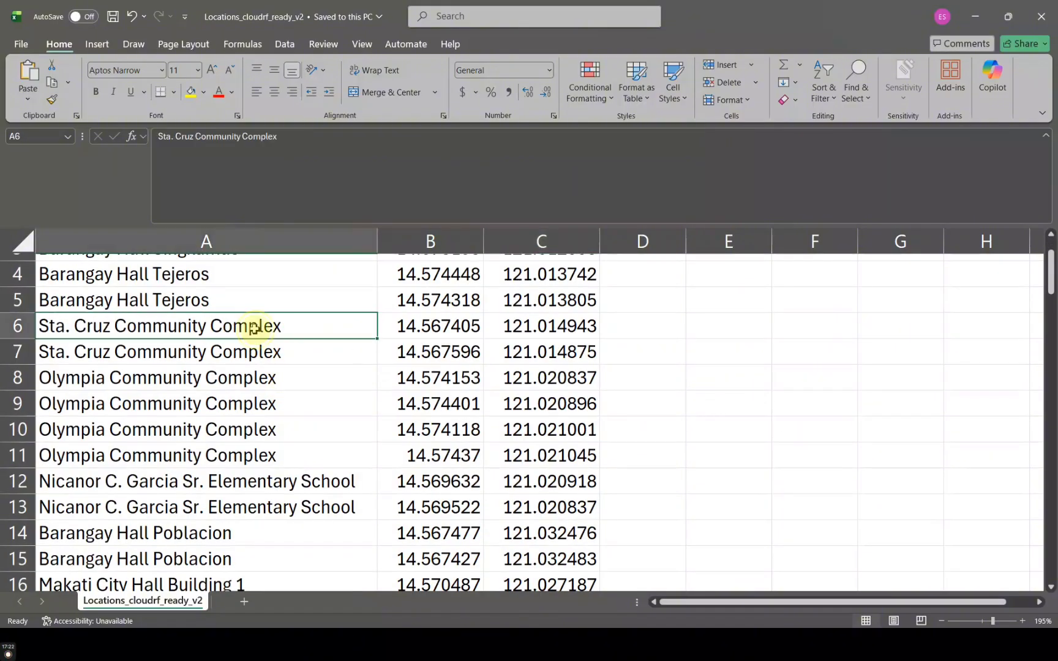
click(238, 477)
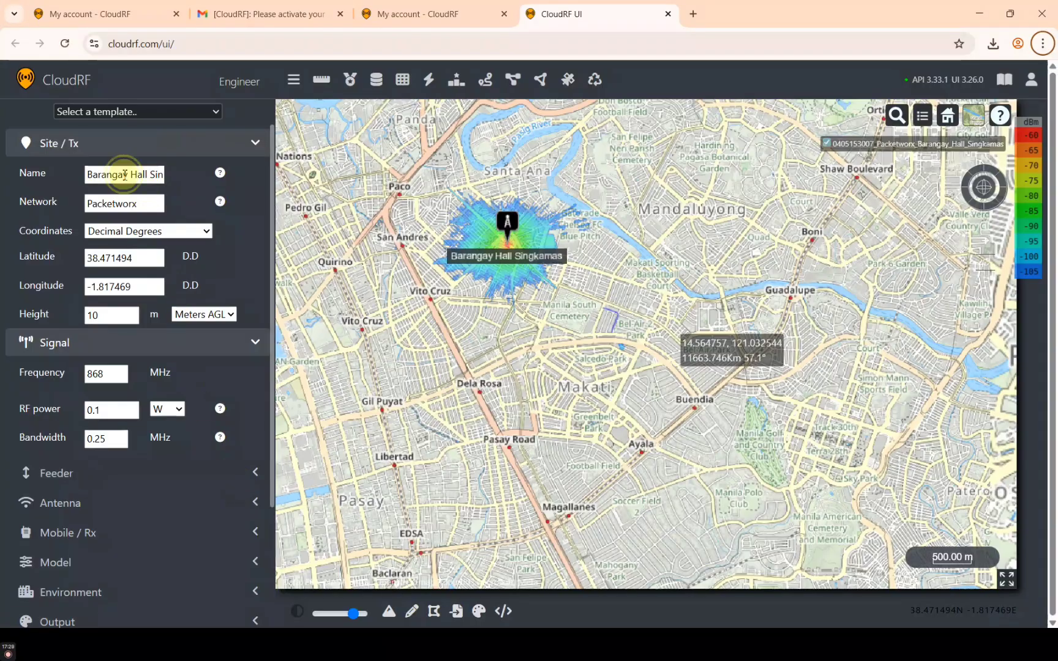
key(ctrl+a)
text(Nicanor C. Garcia Sr. Elementary School)
key(alt+Tab)
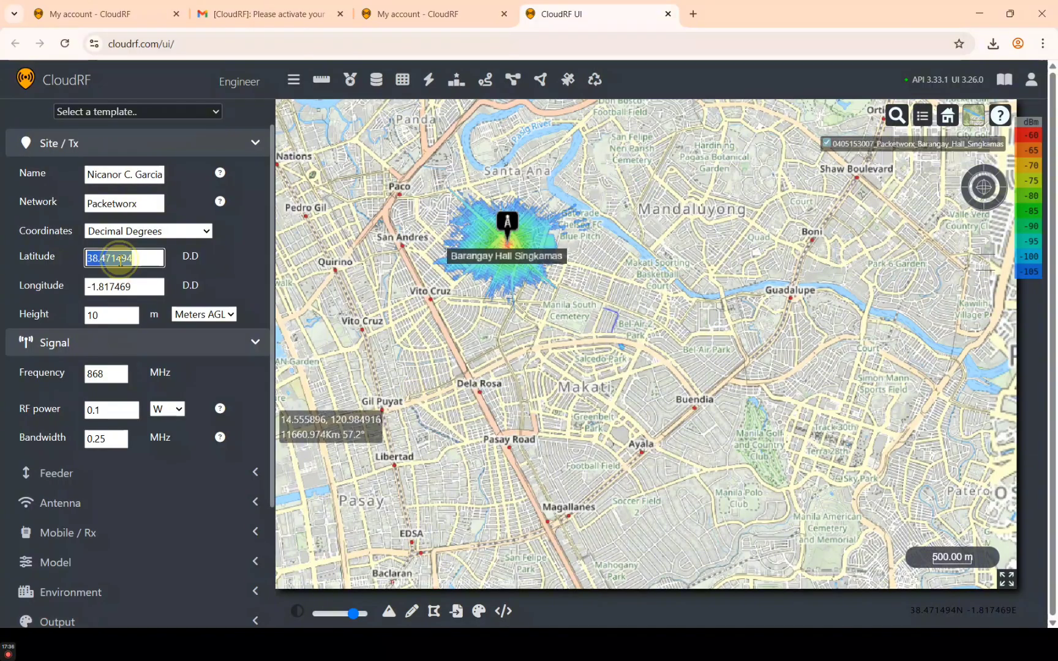
key(alt+Tab)
text(14.569632)
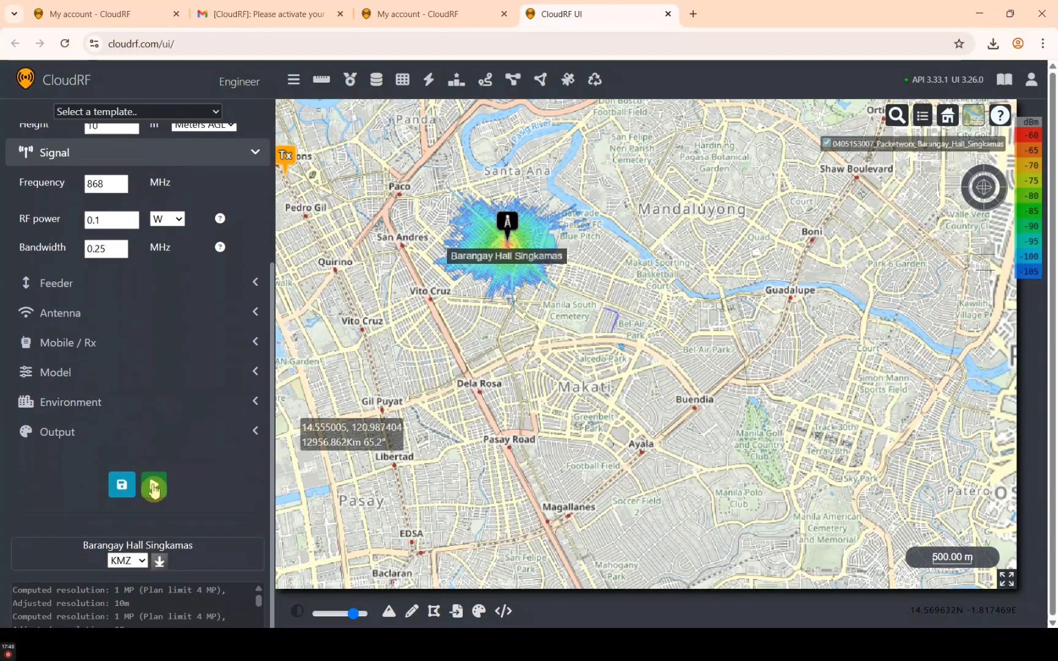
Run the school's coverage plot and store its settings as a template
click(153, 484)
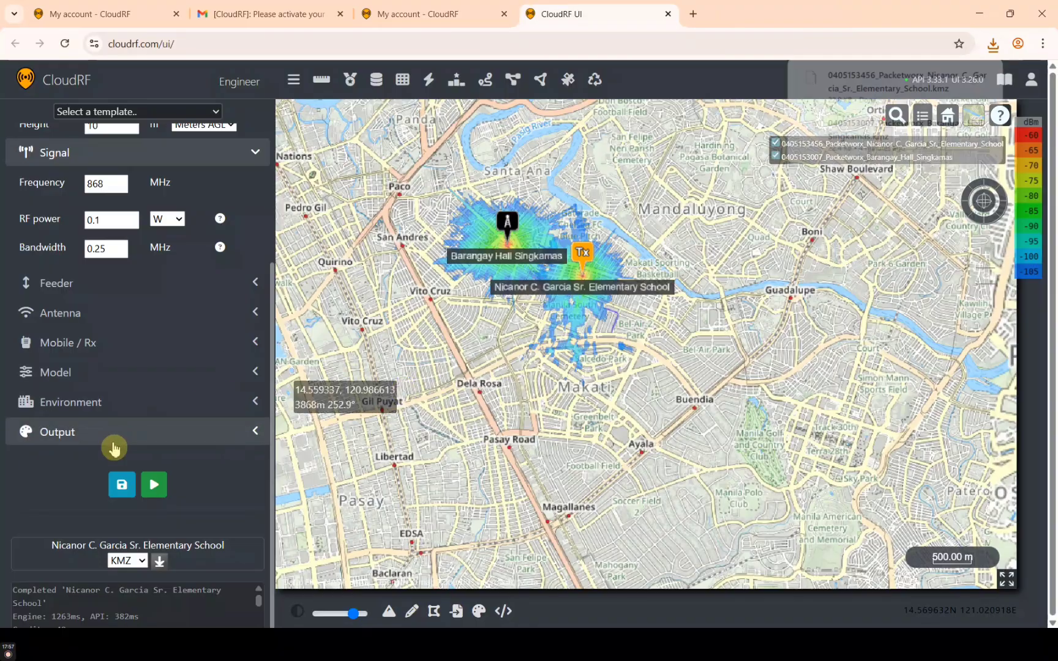
click(122, 484)
click(253, 191)
key(super+v)
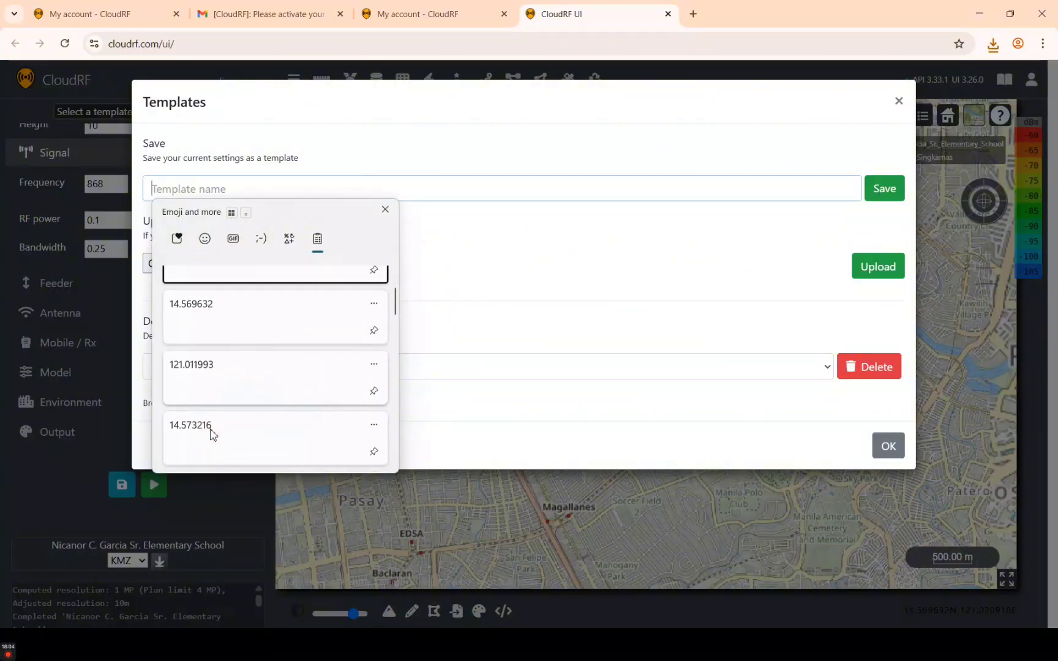
click(385, 210)
click(350, 189)
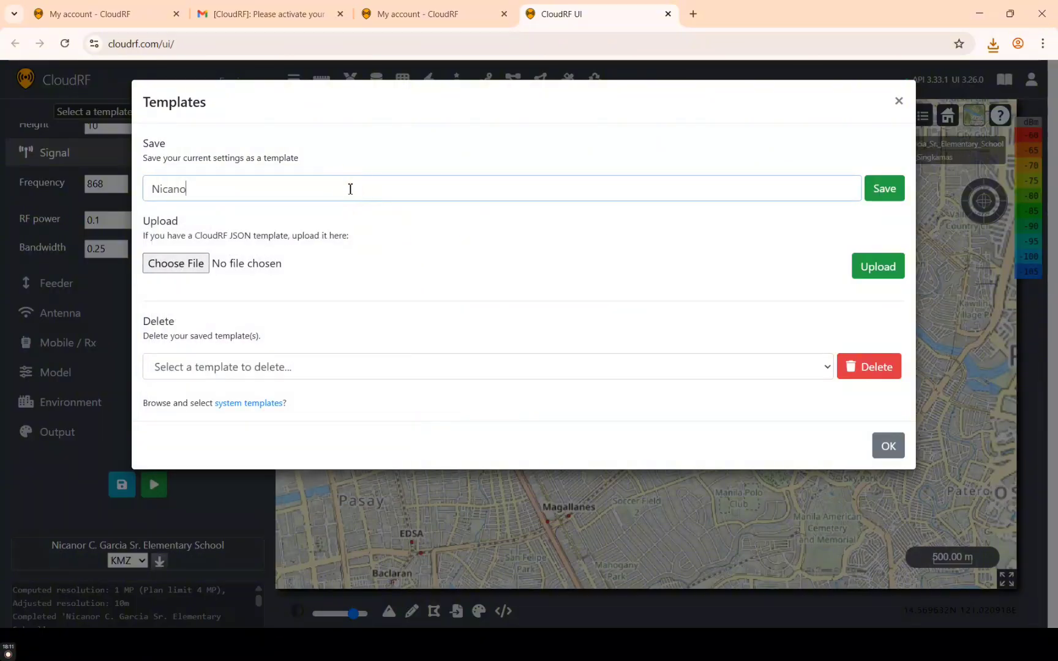
click(884, 189)
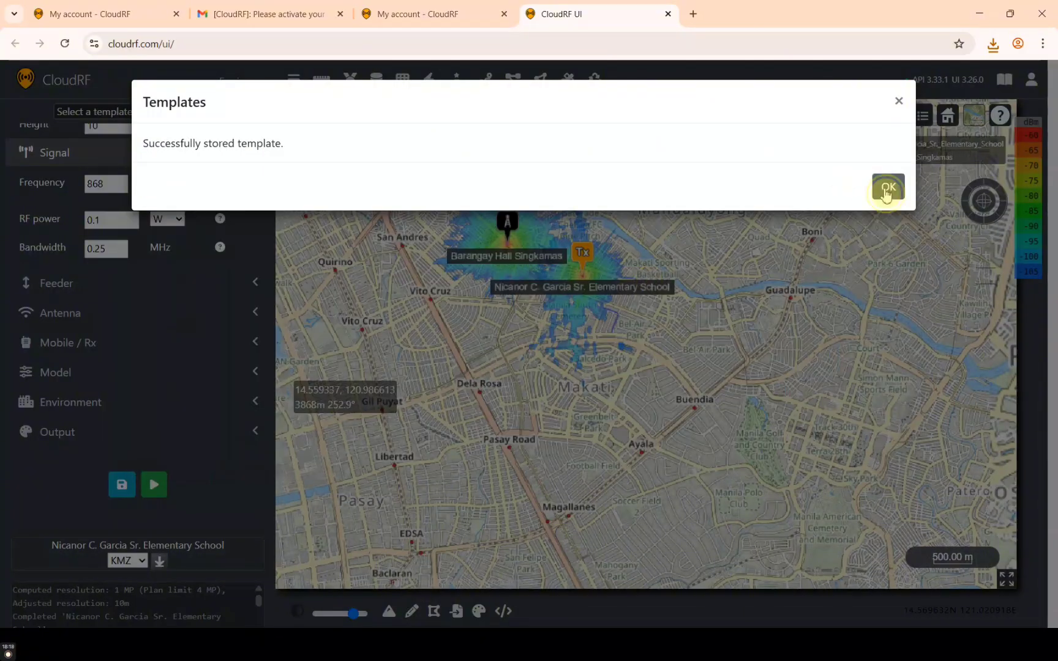
click(888, 186)
key(alt+Tab)
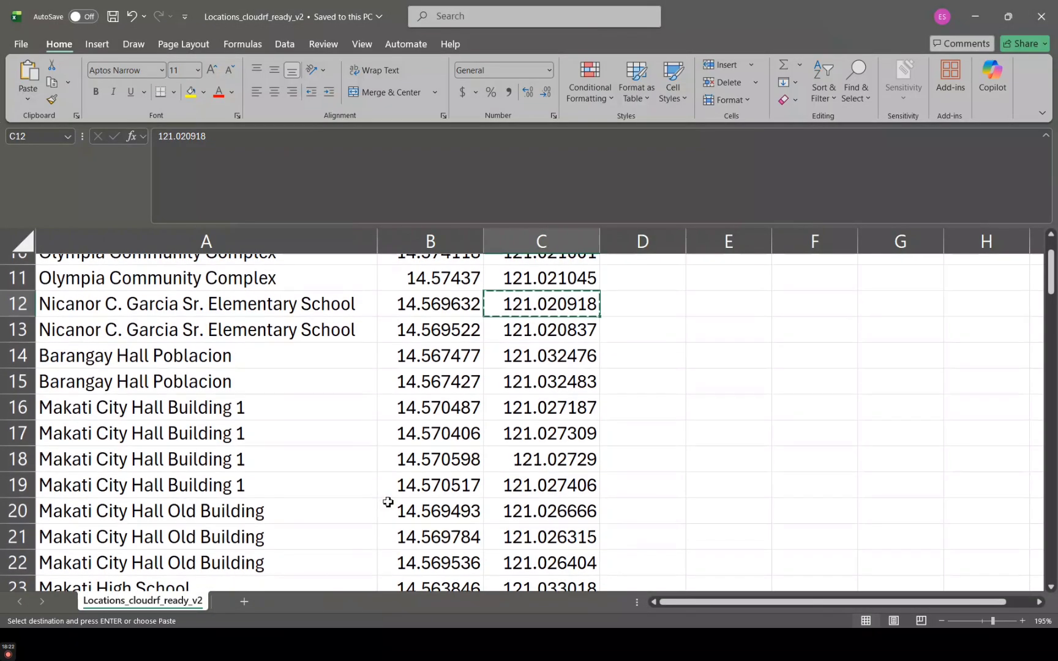
scroll(245, 445, down, 2)
Paste 'General Pio del Pilar National High School' from the sheet as the site name
click(222, 443)
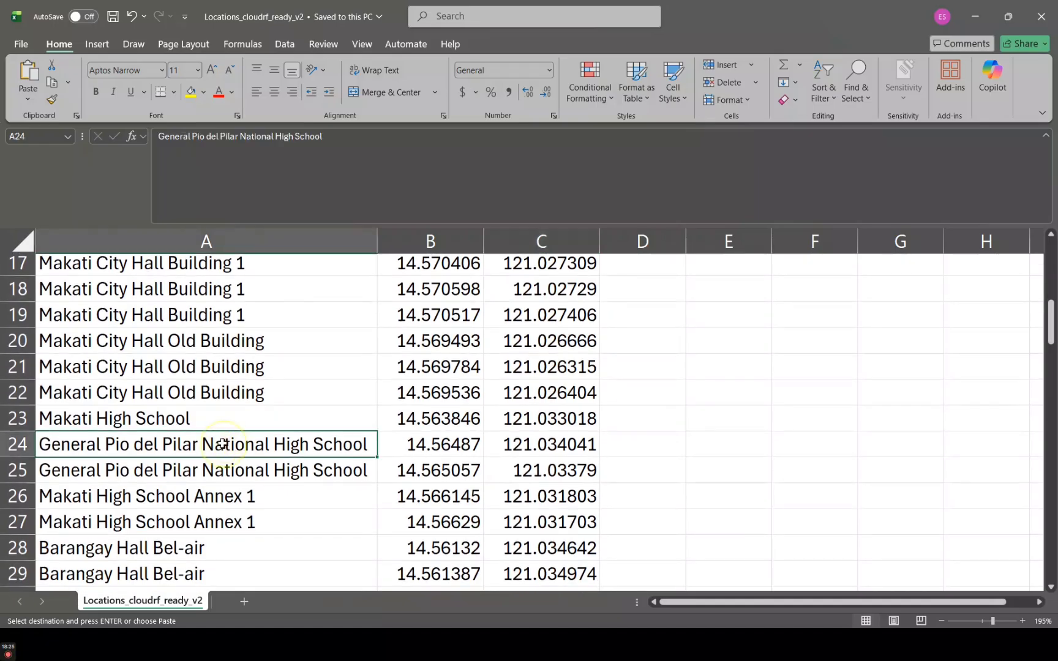
key(alt+Tab)
scroll(176, 349, up, 4)
triple_click(119, 177)
text(General Pio del Pilar National High School)
key(alt+Tab)
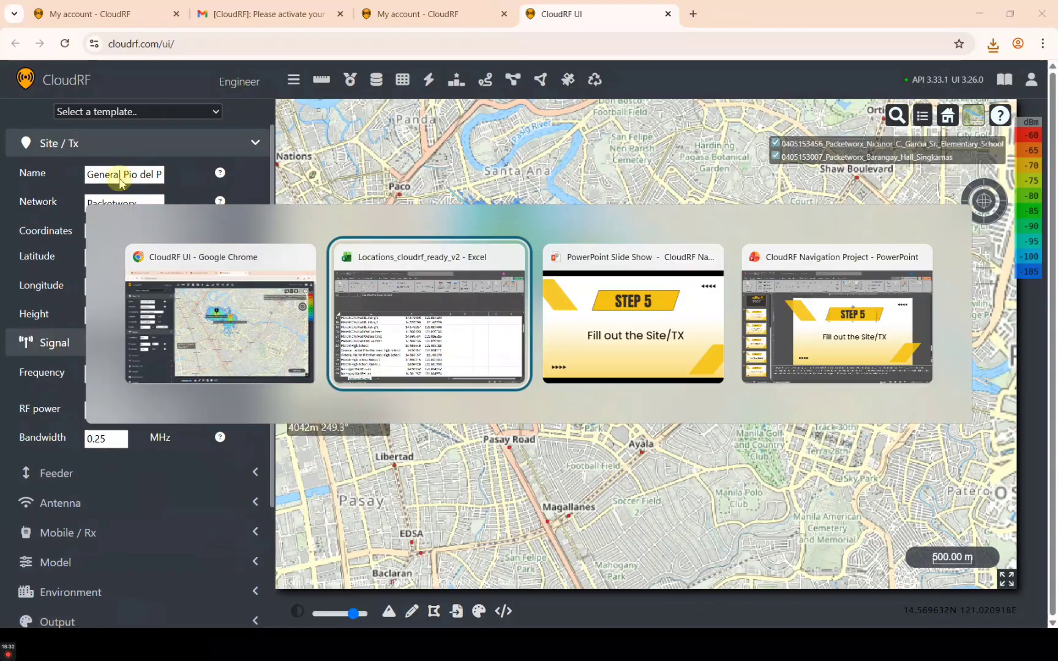
Fill in latitude 14.56487 and longitude 121.034041 copied from the spreadsheet
click(420, 440)
key(ctrl+c)
key(alt+Tab)
triple_click(130, 259)
key(ctrl+v)
key(alt+Tab)
click(532, 442)
key(ctrl+c)
key(alt+Tab)
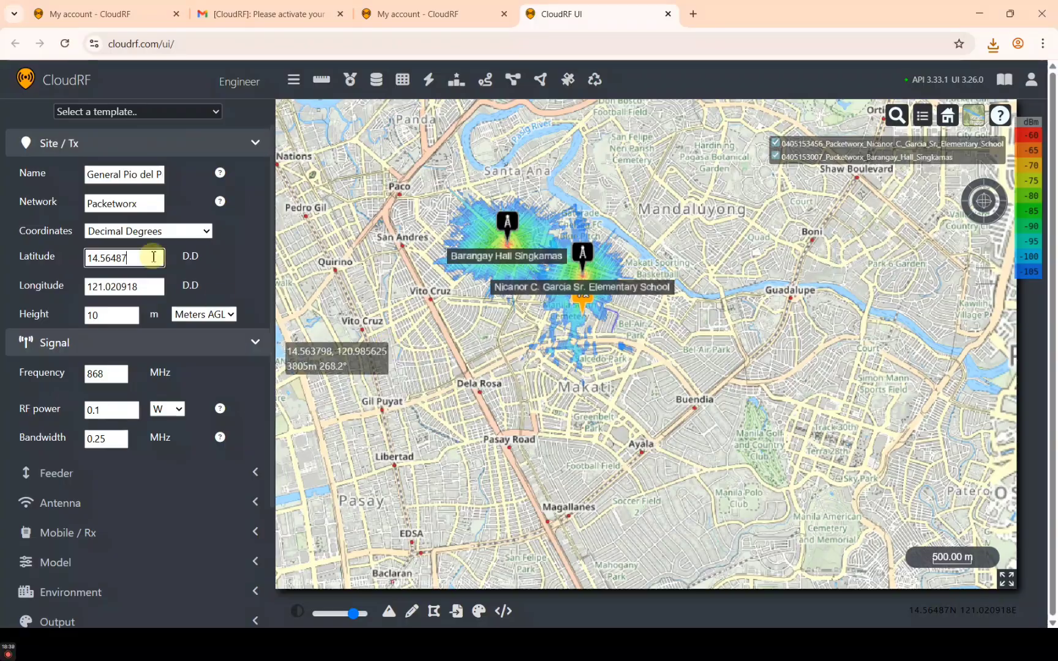
key(Tab)
key(ctrl+v)
Run the high school's coverage plot and download it as KMZ
scroll(147, 367, down, 3)
click(153, 526)
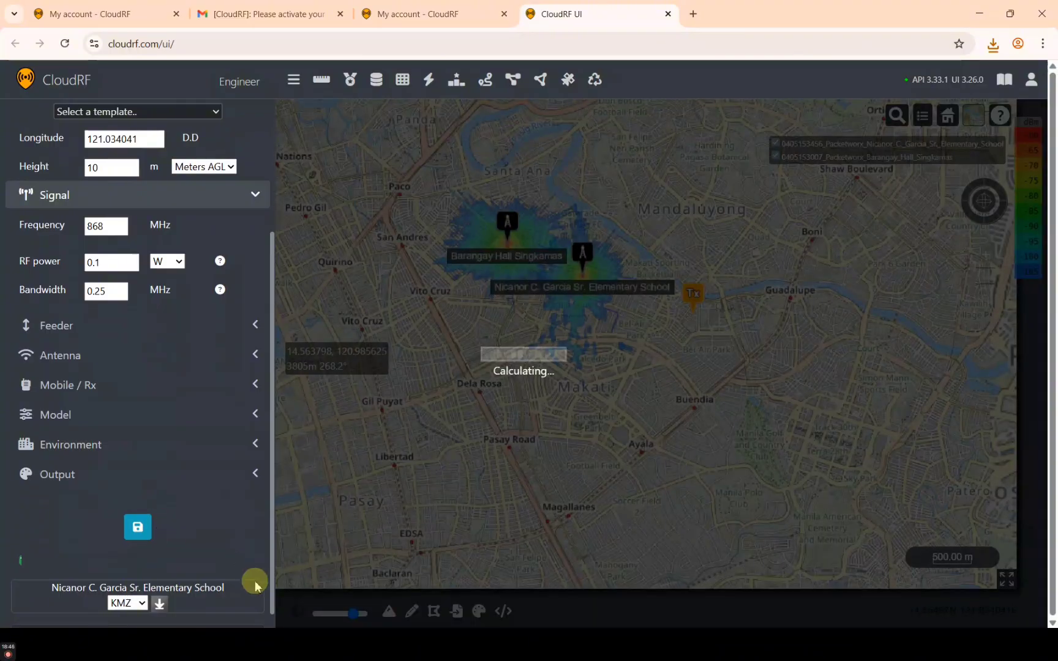
click(160, 607)
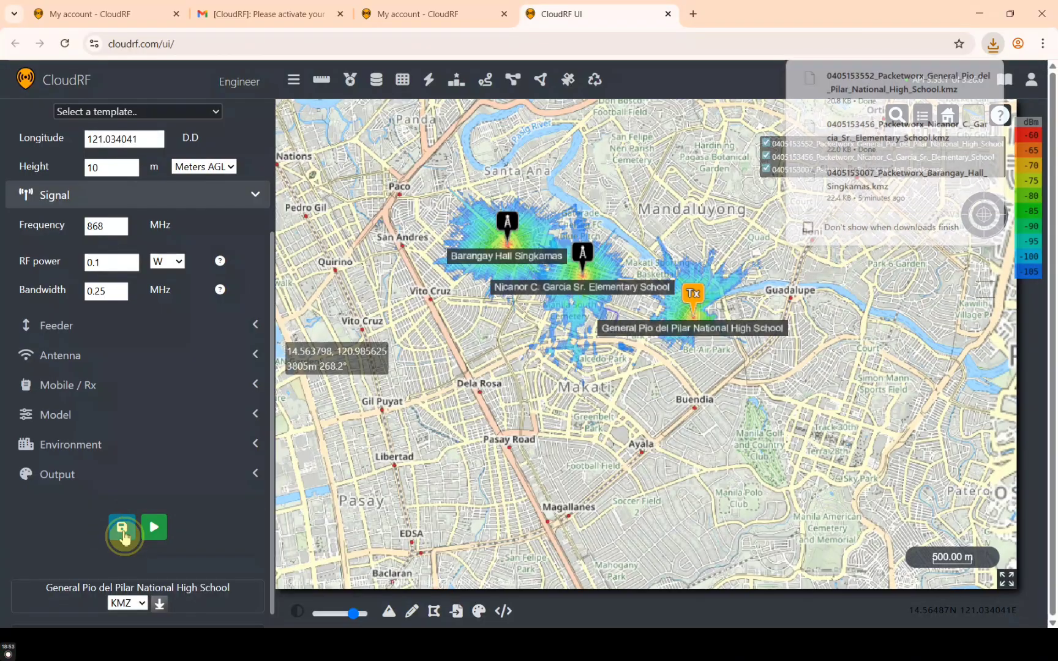
Save the current settings as template 'General Pio NHS'
click(122, 527)
click(345, 190)
text(General Pio NHS)
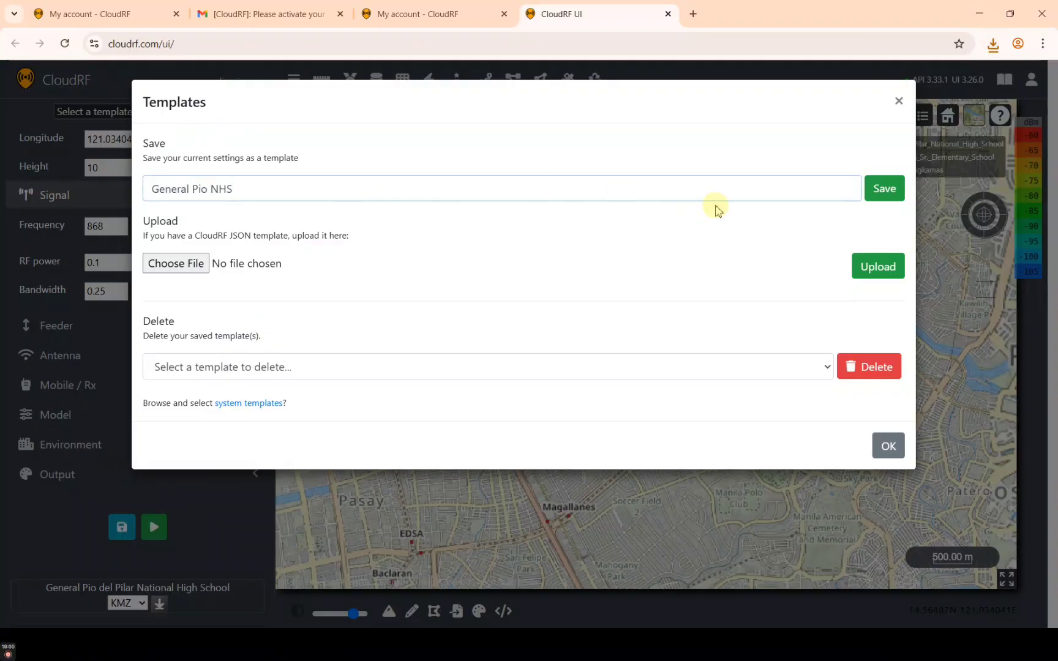
click(883, 189)
Copy the San Antonio Community Complex name from the spreadsheet into CloudRF's site name field
click(888, 187)
key(alt+Tab)
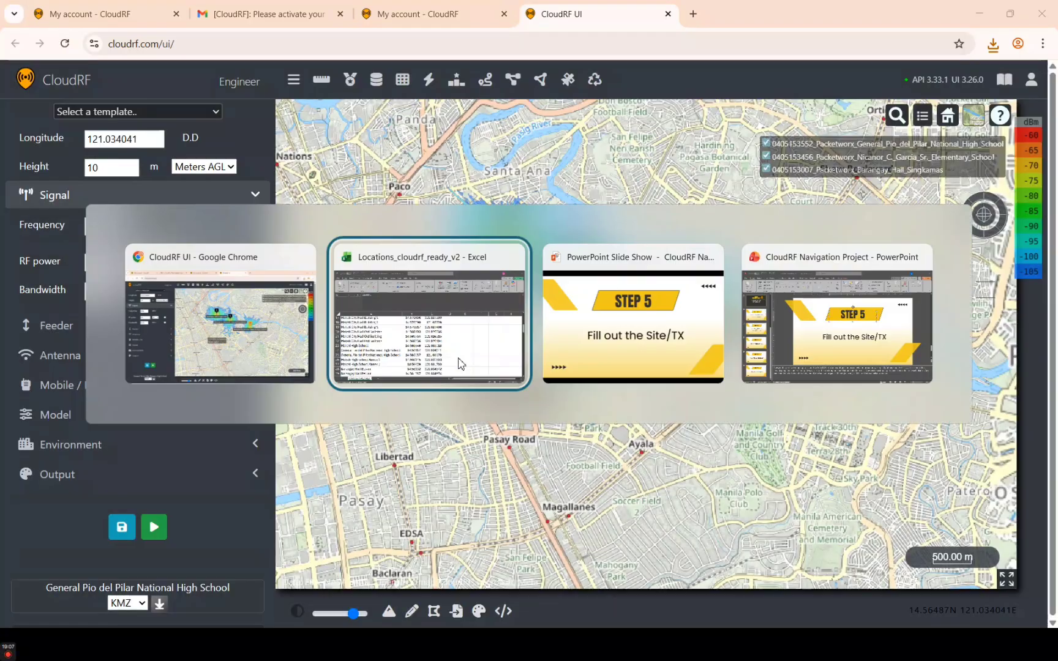
scroll(259, 420, down, 6)
click(185, 427)
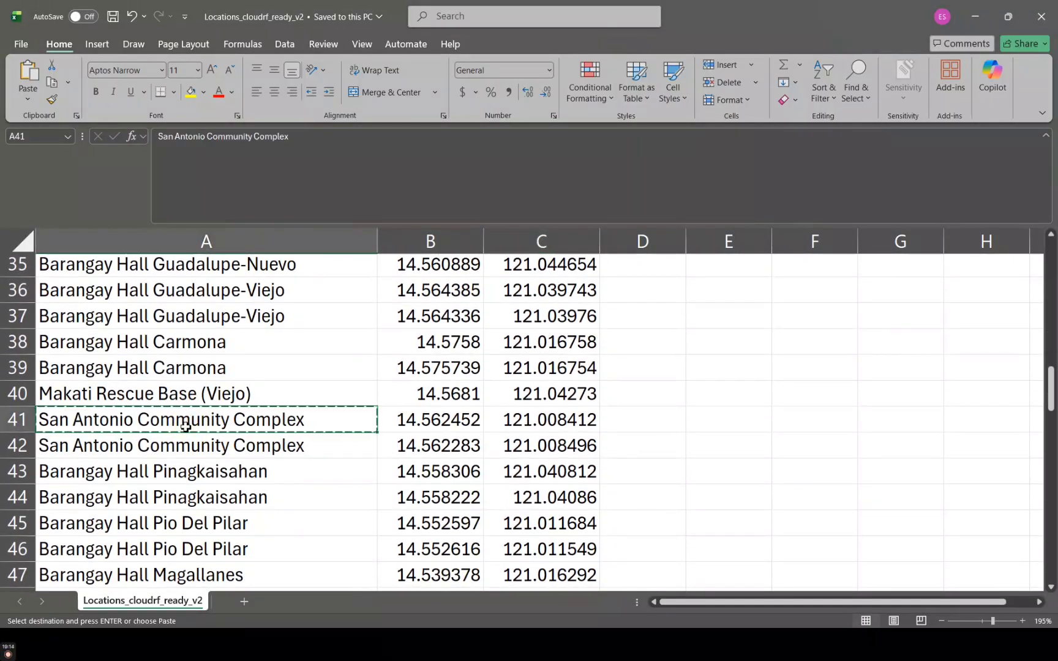
key(alt+Tab)
click(131, 177)
Paste San Antonio's latitude 14.562452 and longitude 121.008412 from the spreadsheet into the site
key(alt+Tab)
click(415, 425)
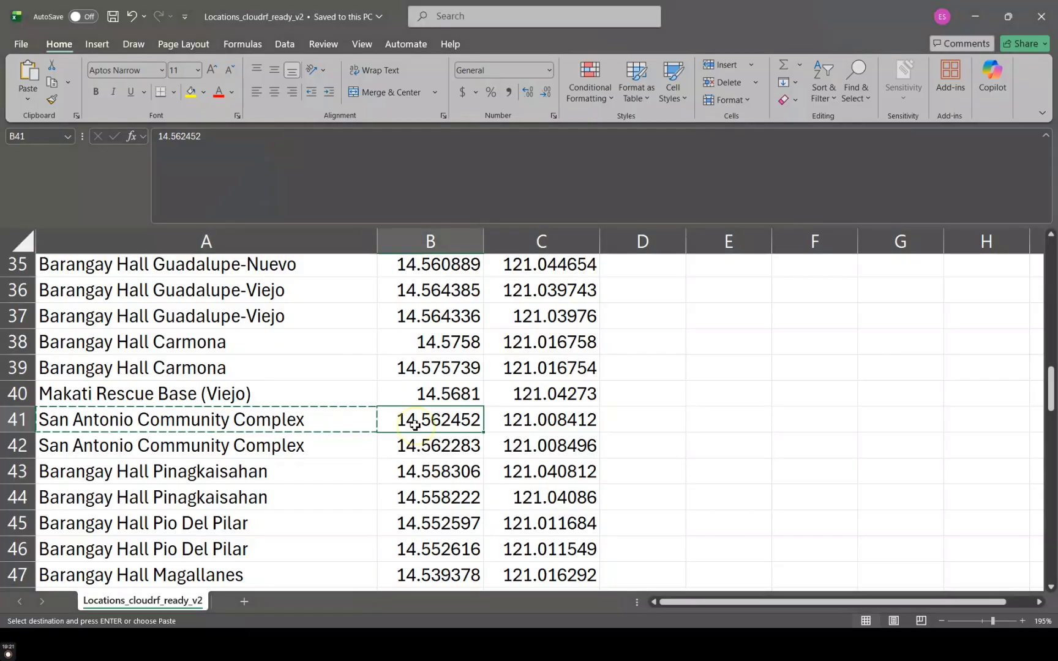
key(alt+Tab)
key(ctrl+v)
key(alt+Tab)
click(536, 421)
key(ctrl+c)
key(alt+Tab)
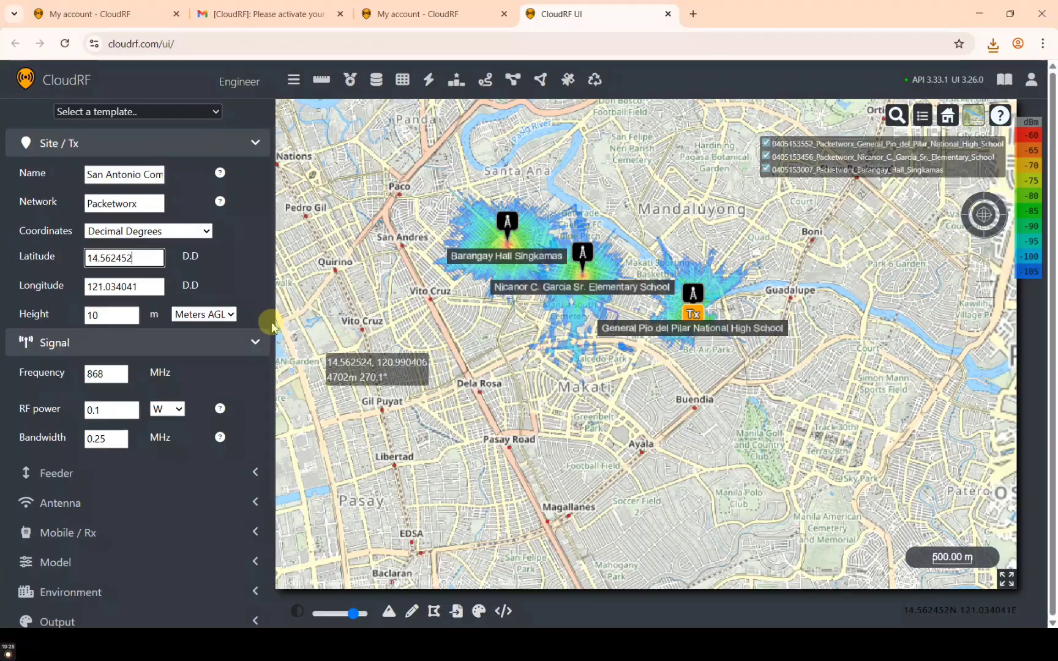
double_click(134, 288)
key(ctrl+v)
Calculate San Antonio's coverage heatmap and save the settings as a template
scroll(139, 495, down, 3)
click(154, 476)
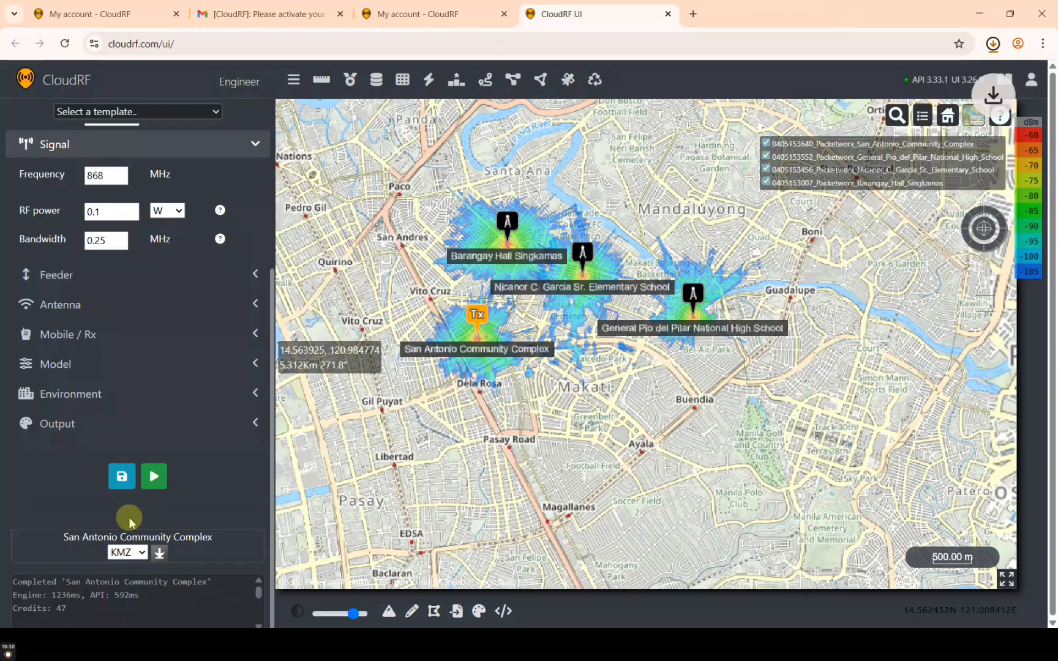
click(122, 477)
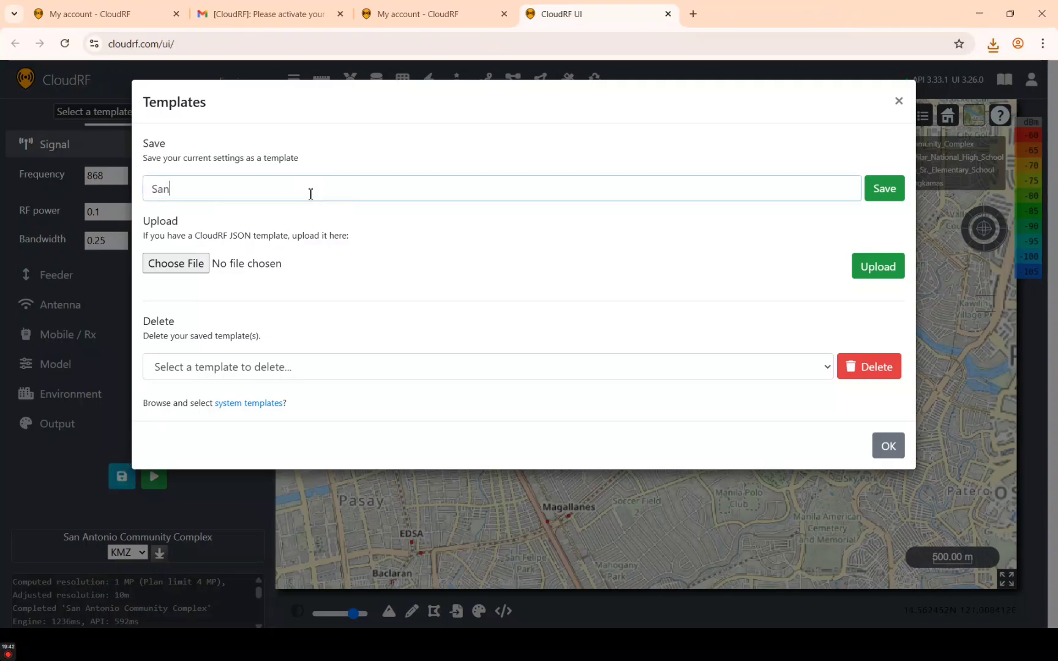
click(883, 188)
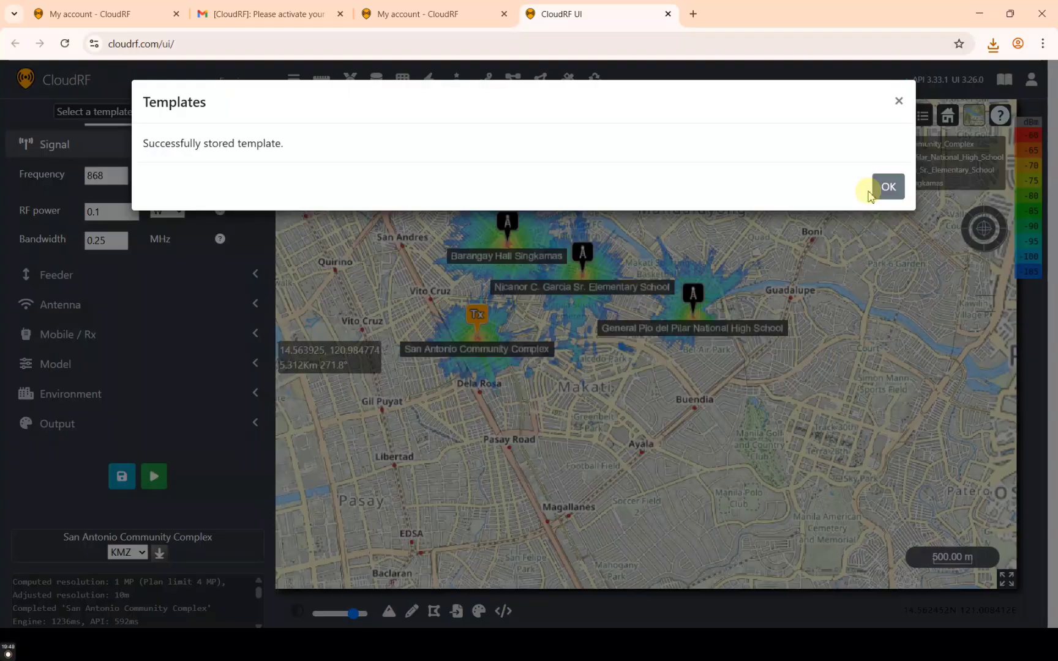
click(875, 188)
Copy the name Bangkal National High School from A64 into CloudRF's site name field
key(alt+Tab)
scroll(432, 510, down, 8)
scroll(432, 511, down, 1)
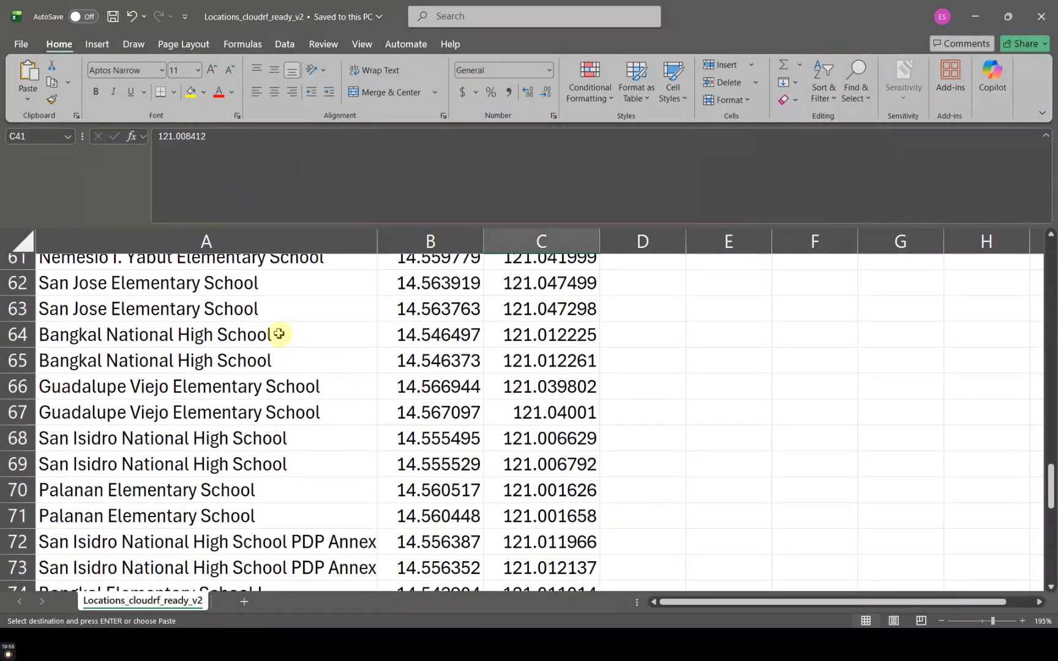
click(279, 335)
key(ctrl+c)
key(alt+Tab)
triple_click(133, 177)
key(ctrl+v)
key(alt+Tab)
Copy Bangkal's latitude 14.546497 and longitude 121.012225 from B64 and C64 into the site
click(405, 341)
key(ctrl+c)
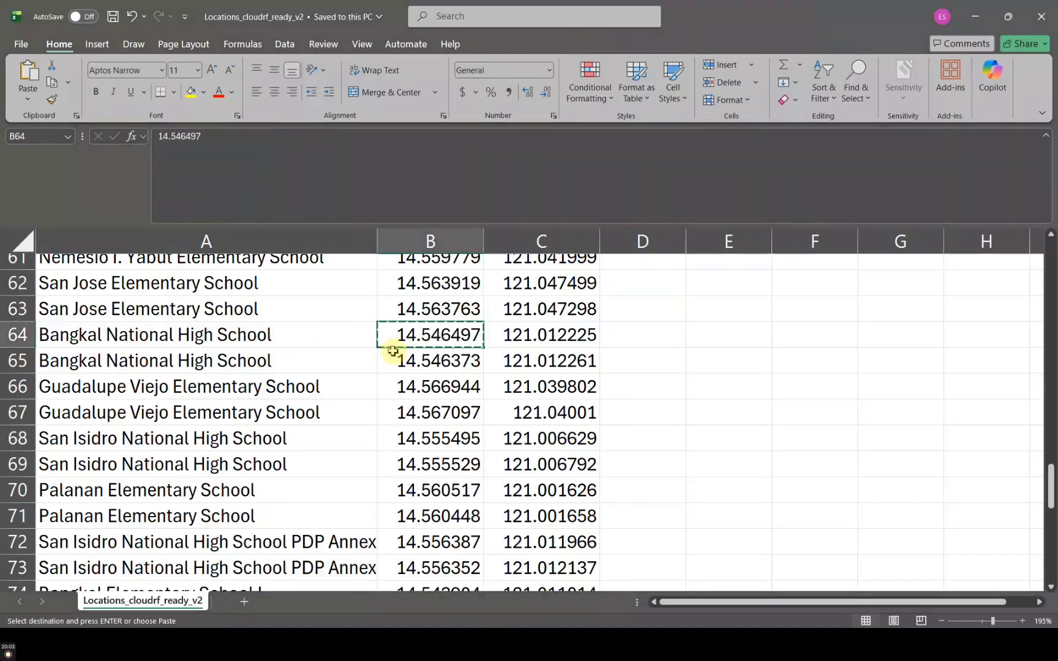
key(alt+Tab)
triple_click(127, 259)
key(ctrl+v)
key(alt+Tab)
click(511, 338)
key(ctrl+c)
key(alt+Tab)
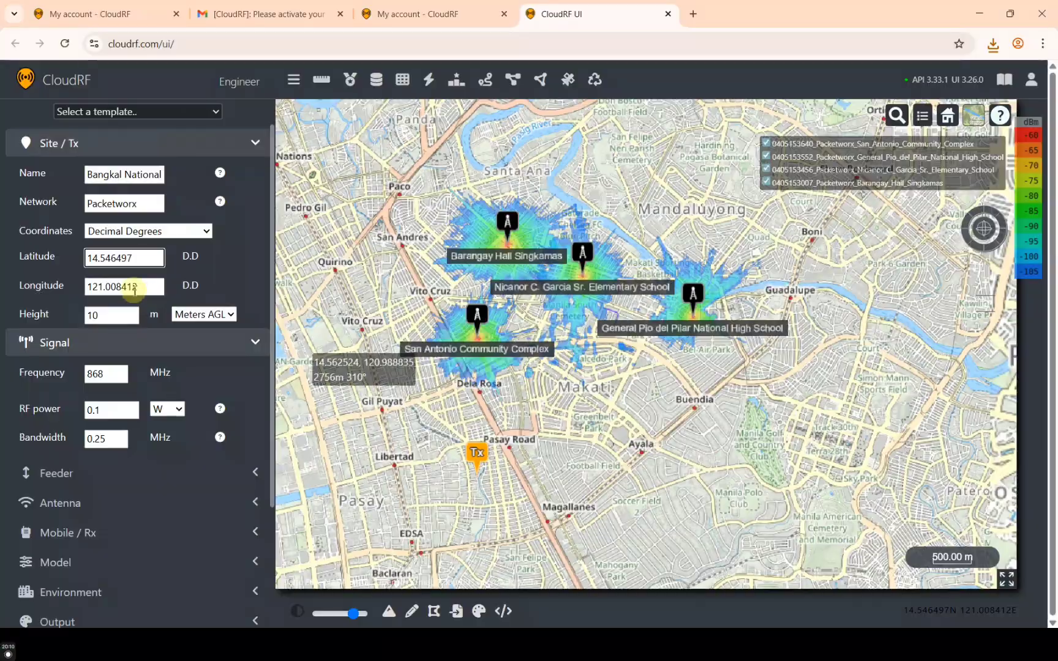
Calculate Bangkal's coverage heatmap and save the settings as a template
scroll(142, 438, down, 3)
click(150, 477)
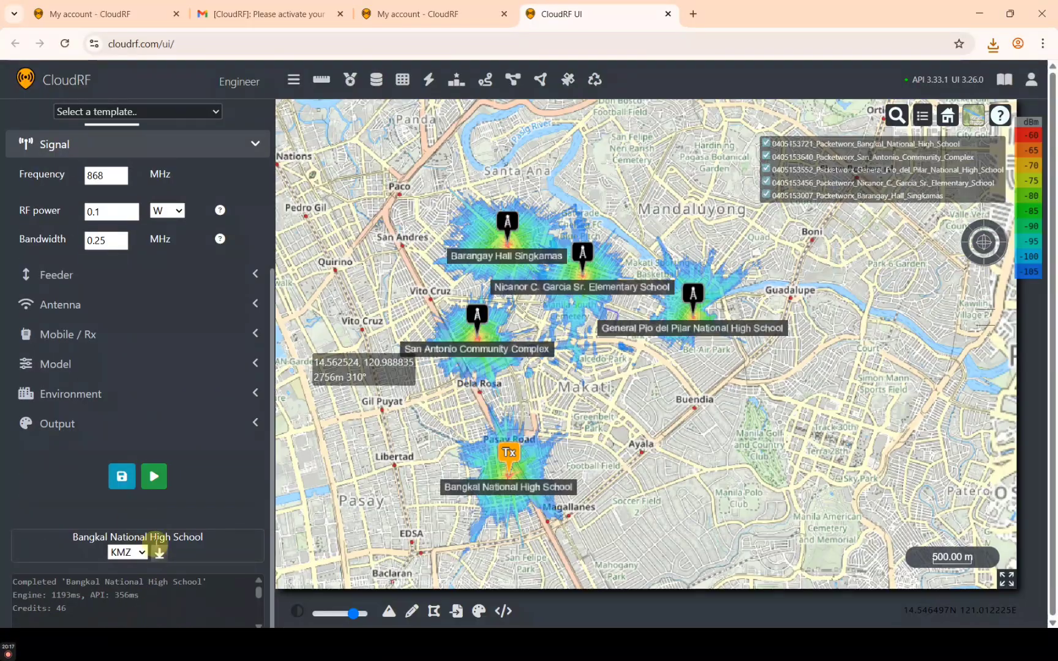
click(122, 476)
click(322, 195)
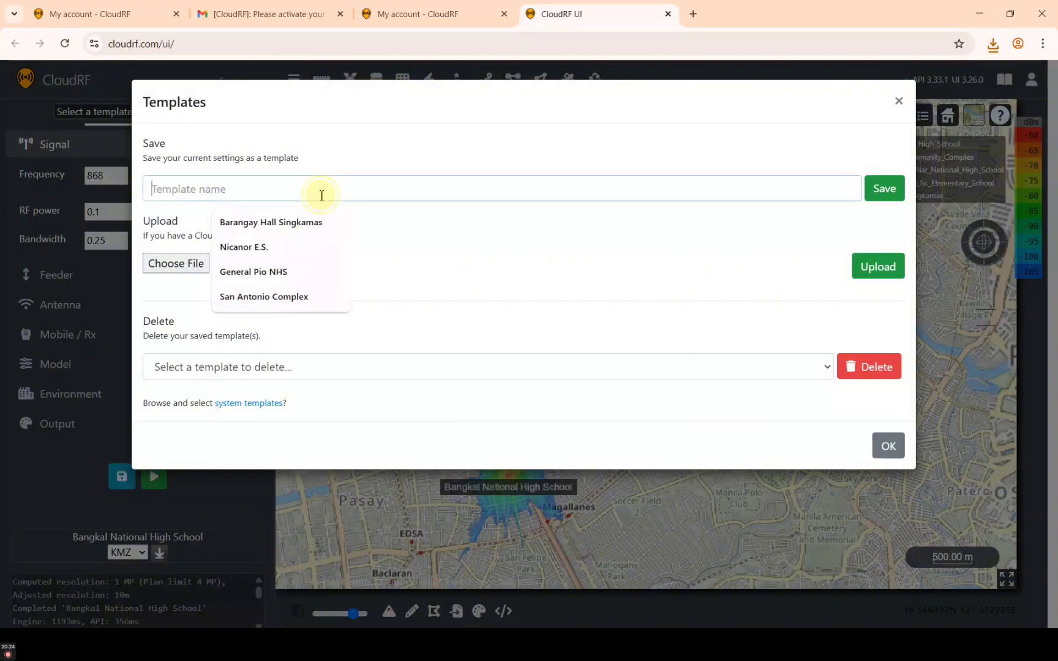
click(875, 191)
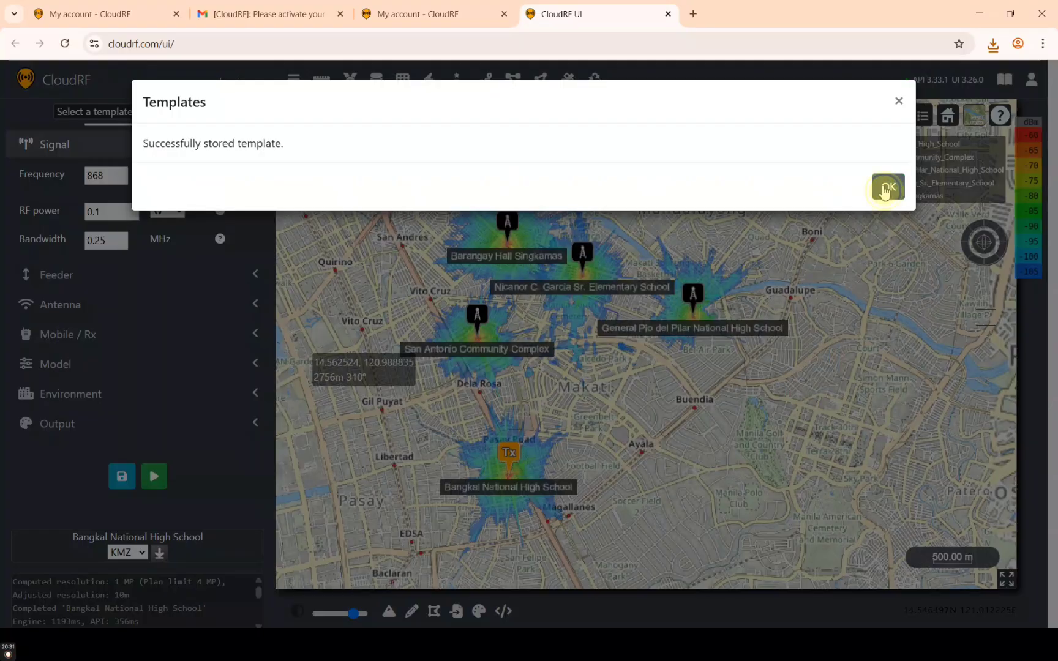
click(886, 188)
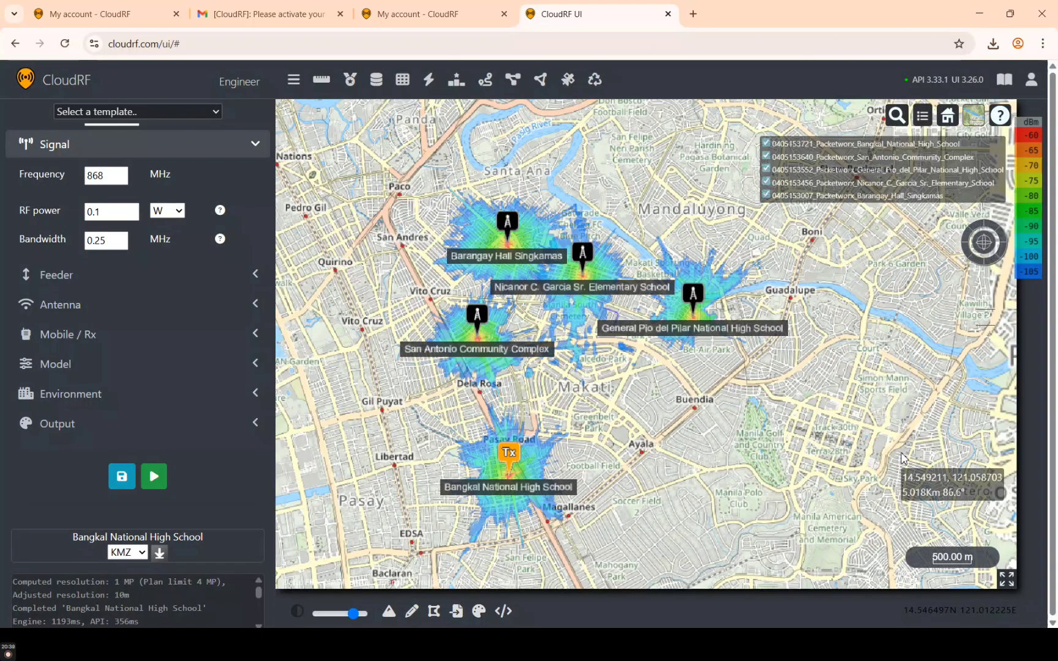
Go full screen, collapse the settings panel, and zoom and pan across the five coverage heatmaps
key(F11)
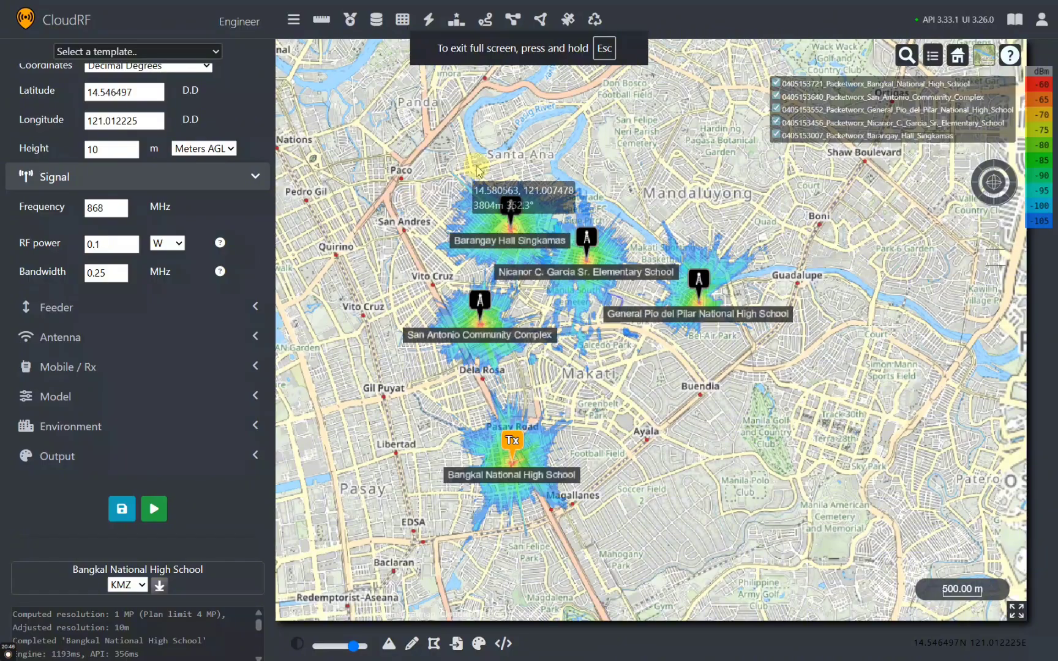
click(294, 15)
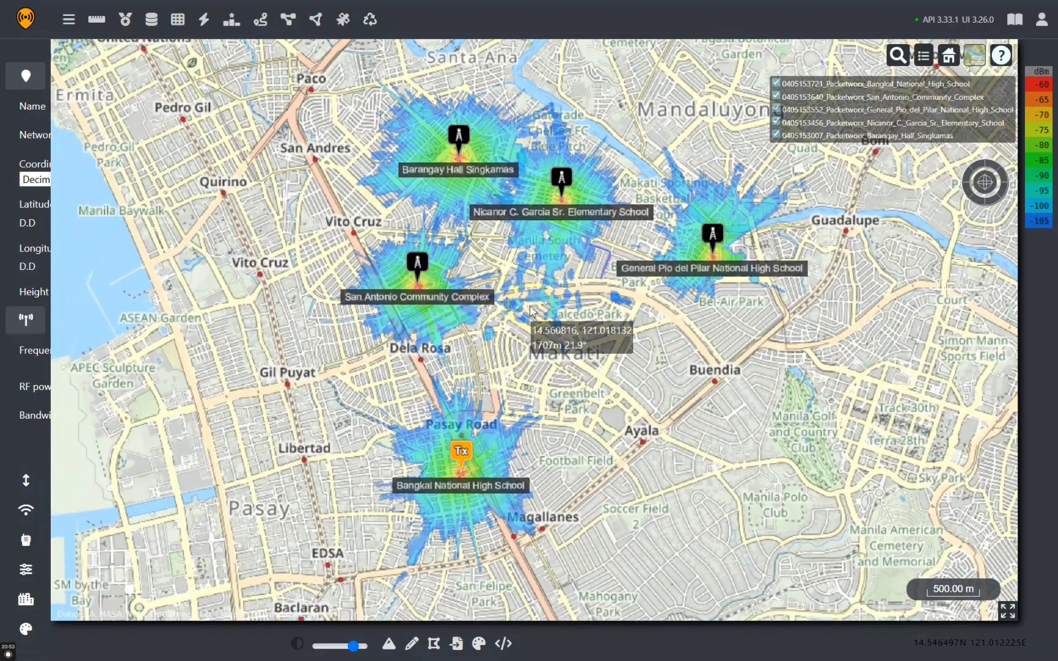
scroll(530, 311, up, 2)
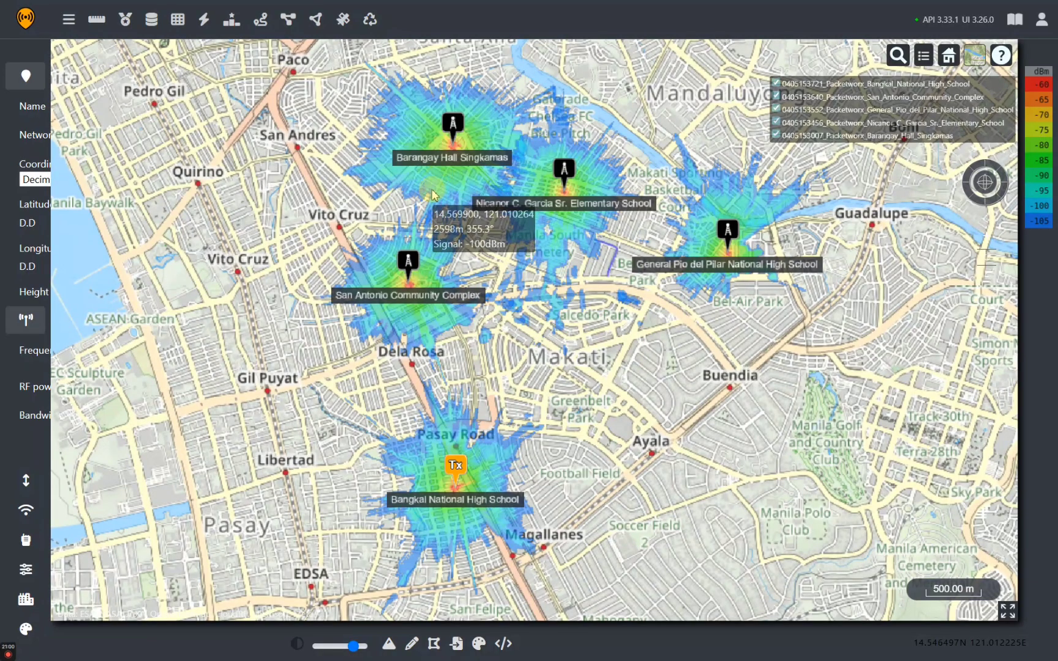
scroll(436, 183, up, 3)
scroll(432, 195, down, 3)
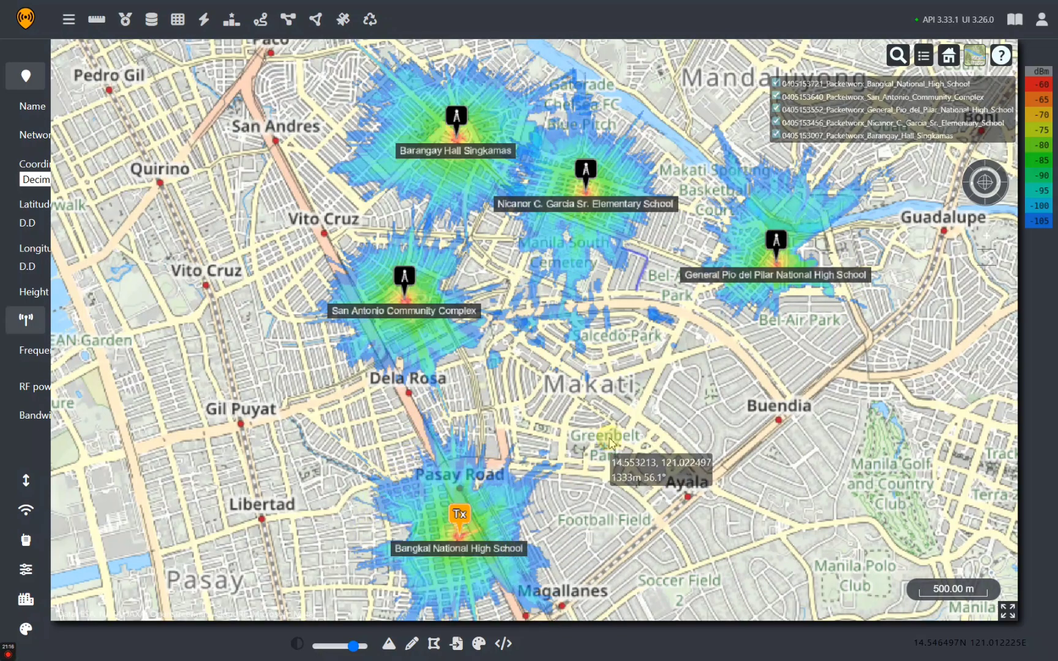
scroll(581, 282, up, 3)
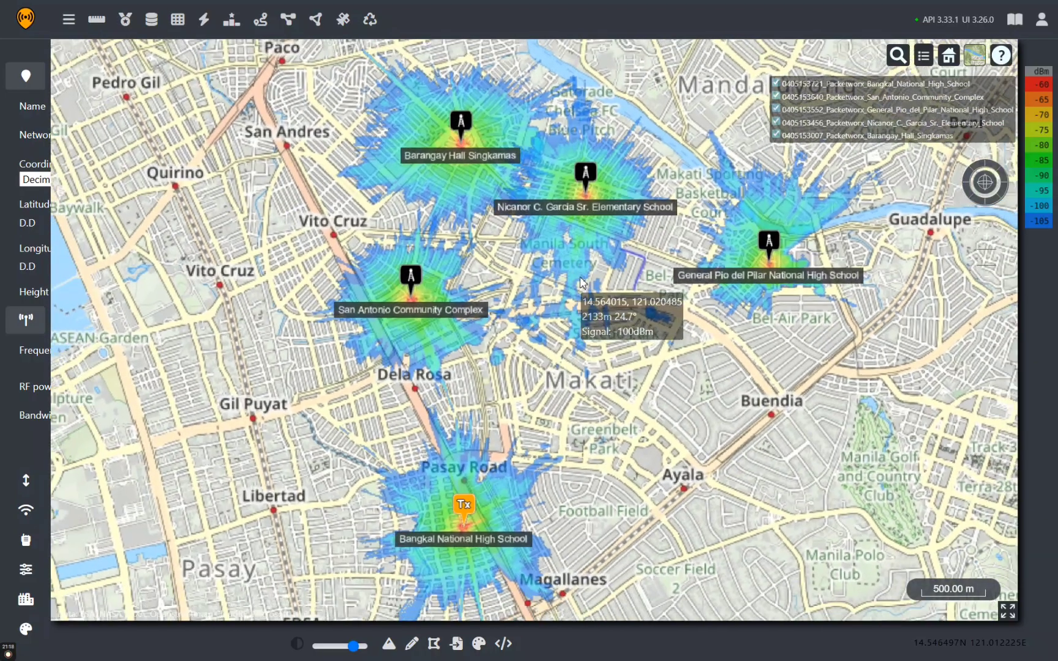
scroll(580, 282, down, 3)
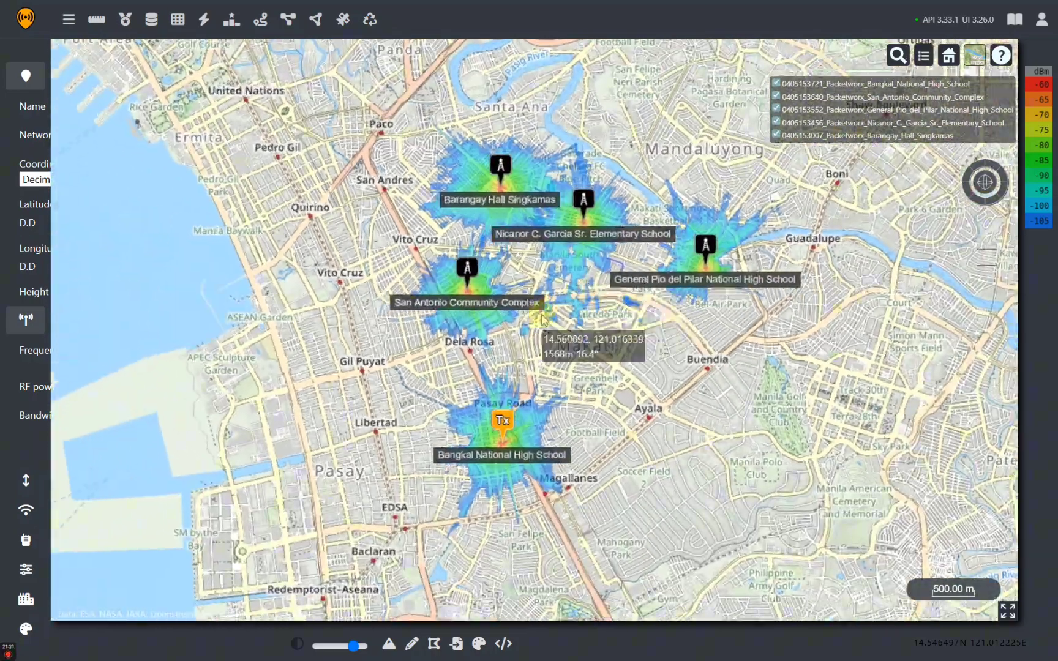
drag(543, 320, 606, 334)
scroll(595, 321, up, 4)
scroll(594, 320, down, 3)
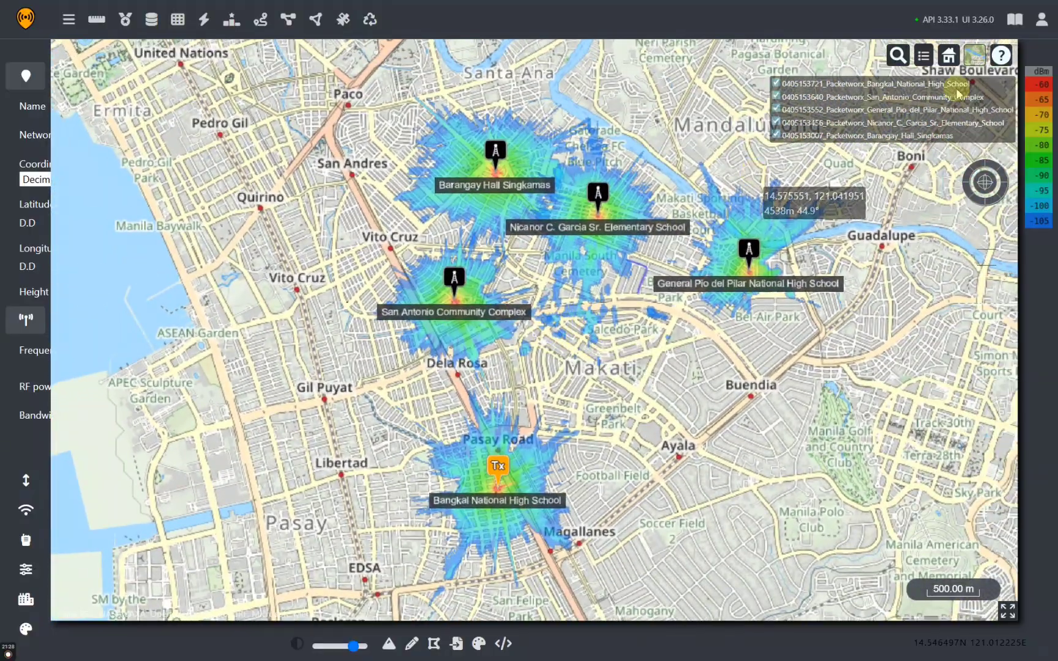
Try the Mapbox Dark base map, then switch the base map to ESRI Topo
click(977, 55)
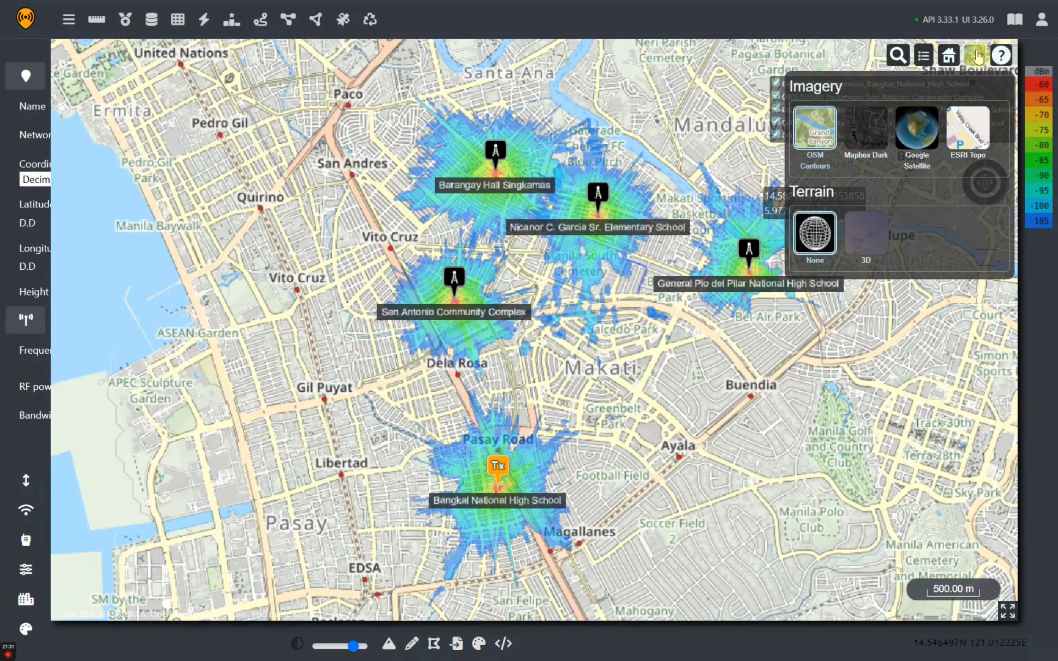
click(863, 136)
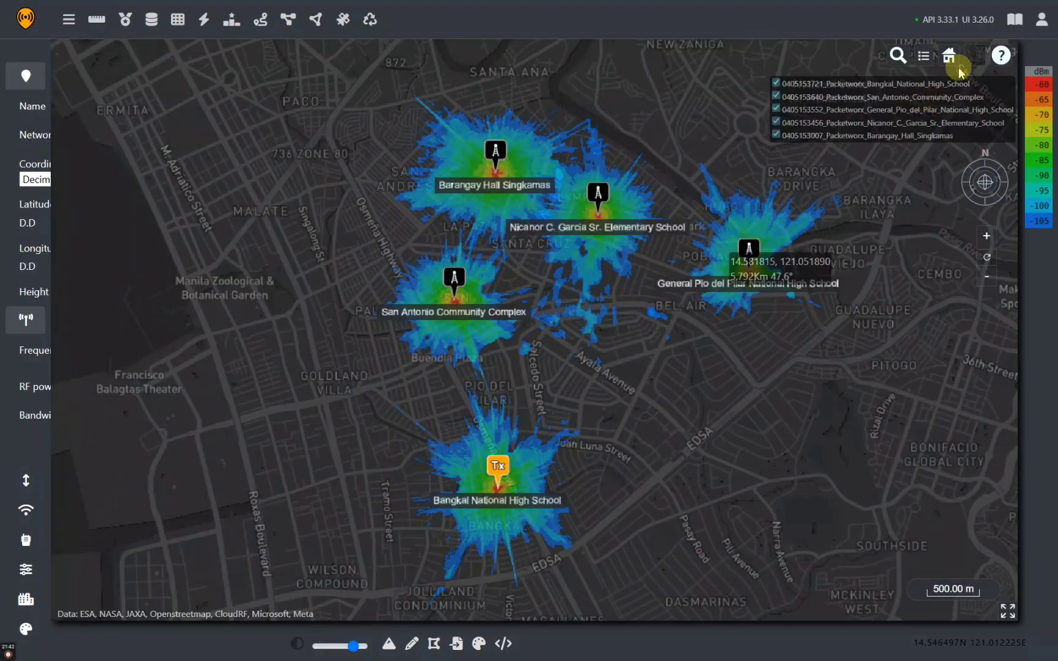
click(973, 61)
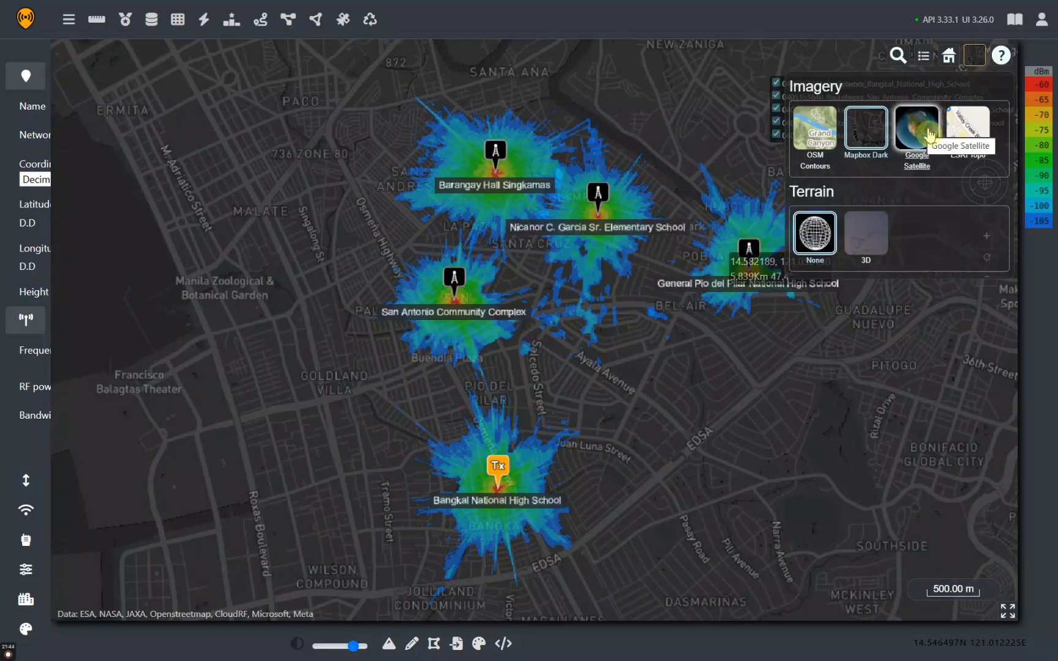
click(954, 141)
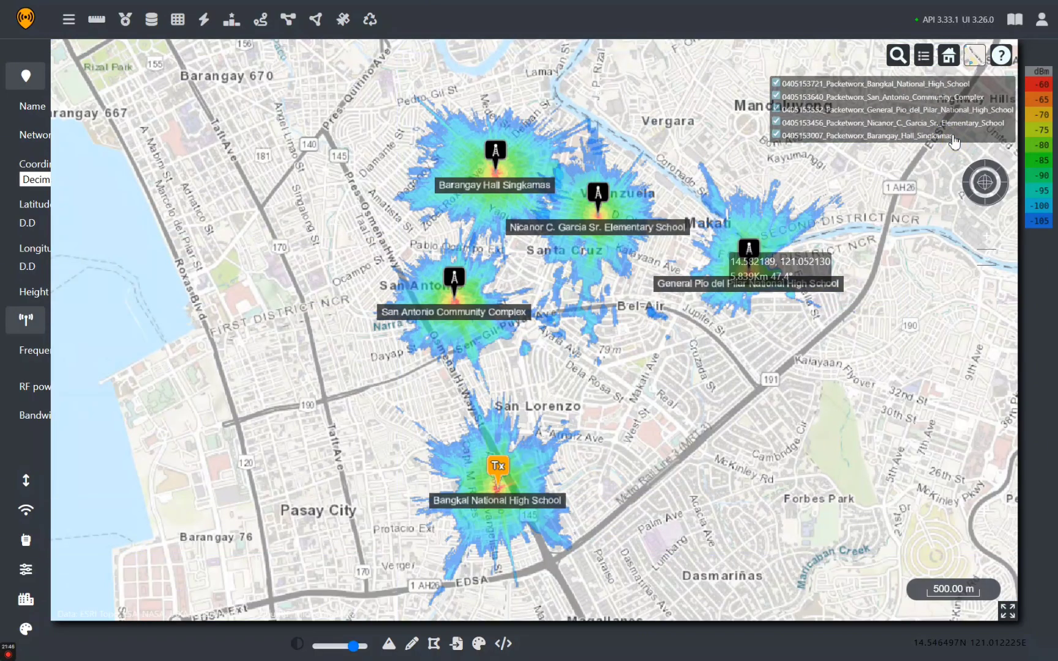
click(973, 62)
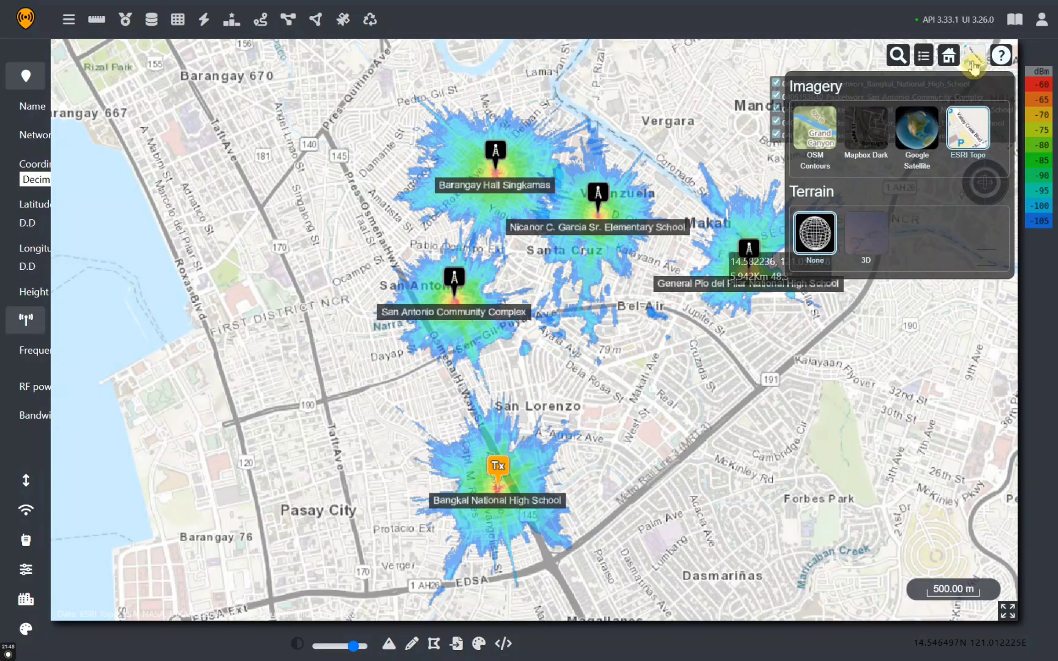
Switch the base map to OSM Contours and centre the view on Barangay Hall Singkamas
click(817, 130)
scroll(565, 235, up, 4)
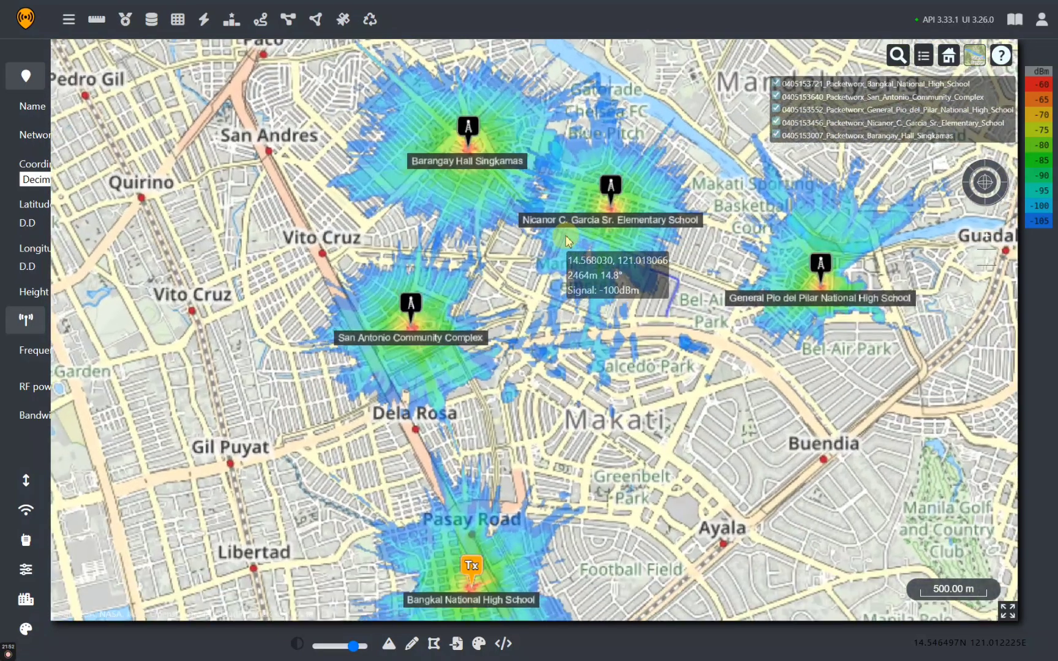
scroll(565, 235, up, 4)
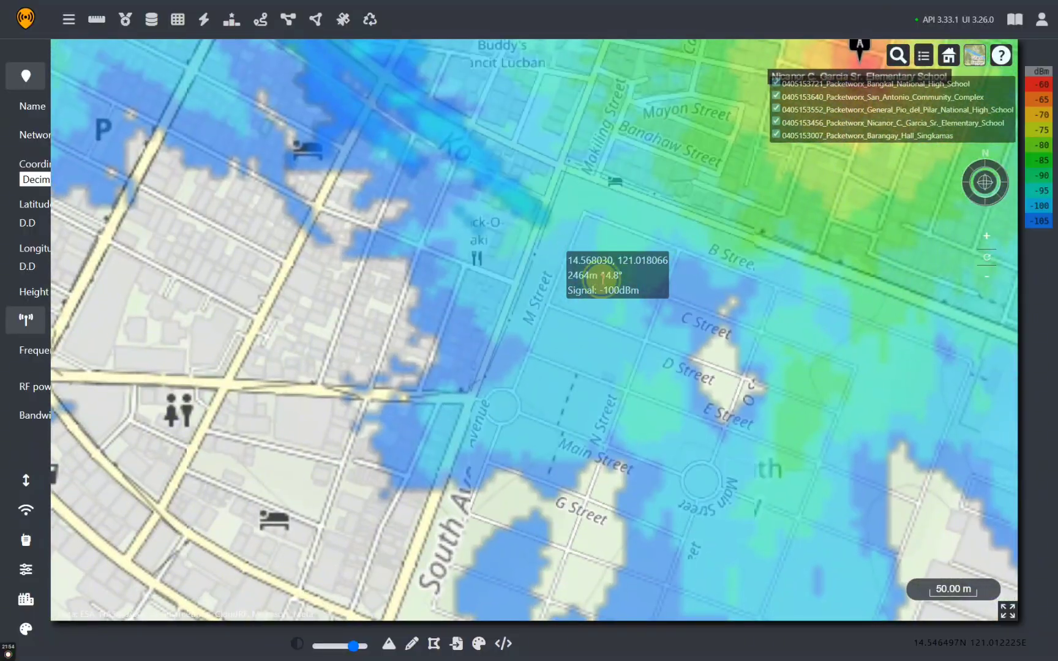
drag(439, 178, 743, 517)
drag(600, 323, 738, 571)
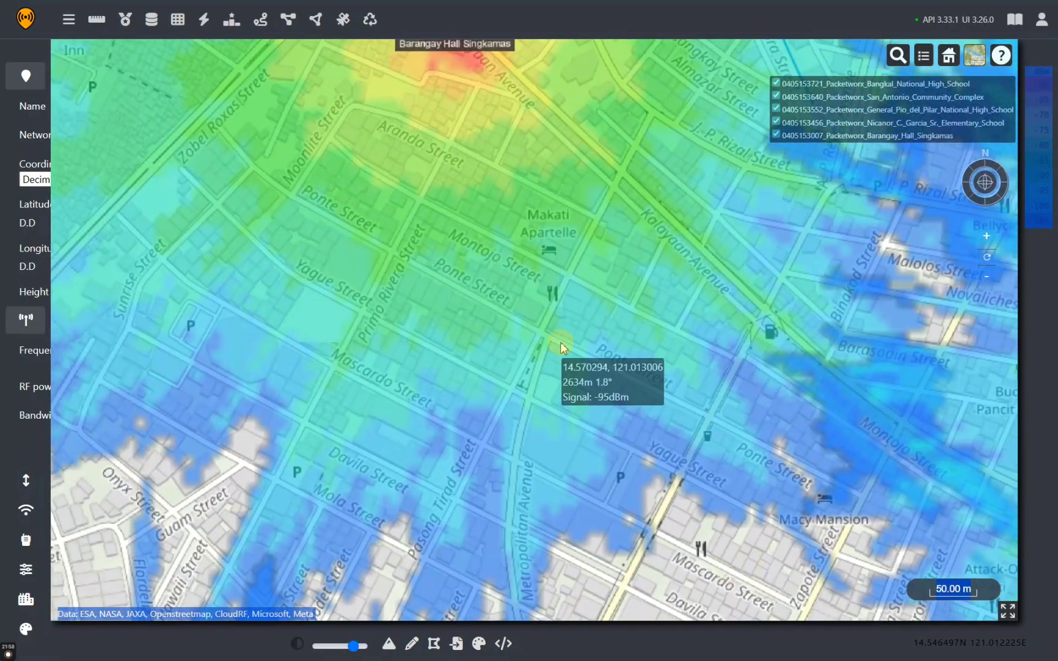
scroll(560, 341, down, 3)
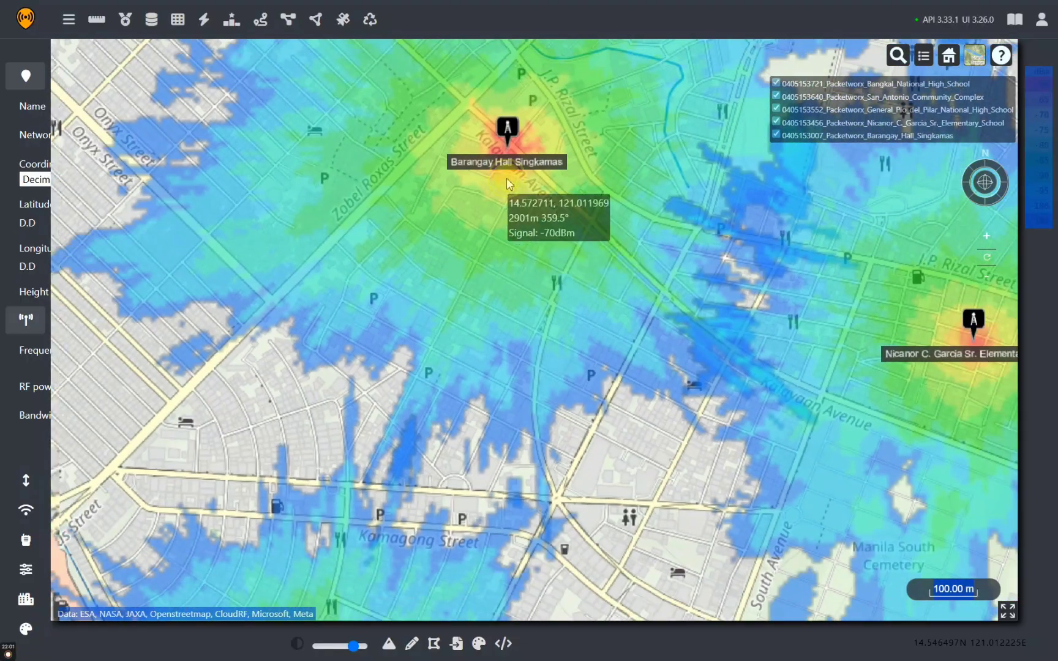
drag(507, 179, 572, 458)
Zoom and pan to bring Bangkal National High School in, framing all five coverage areas
scroll(572, 457, down, 2)
scroll(573, 458, up, 5)
scroll(573, 462, up, 5)
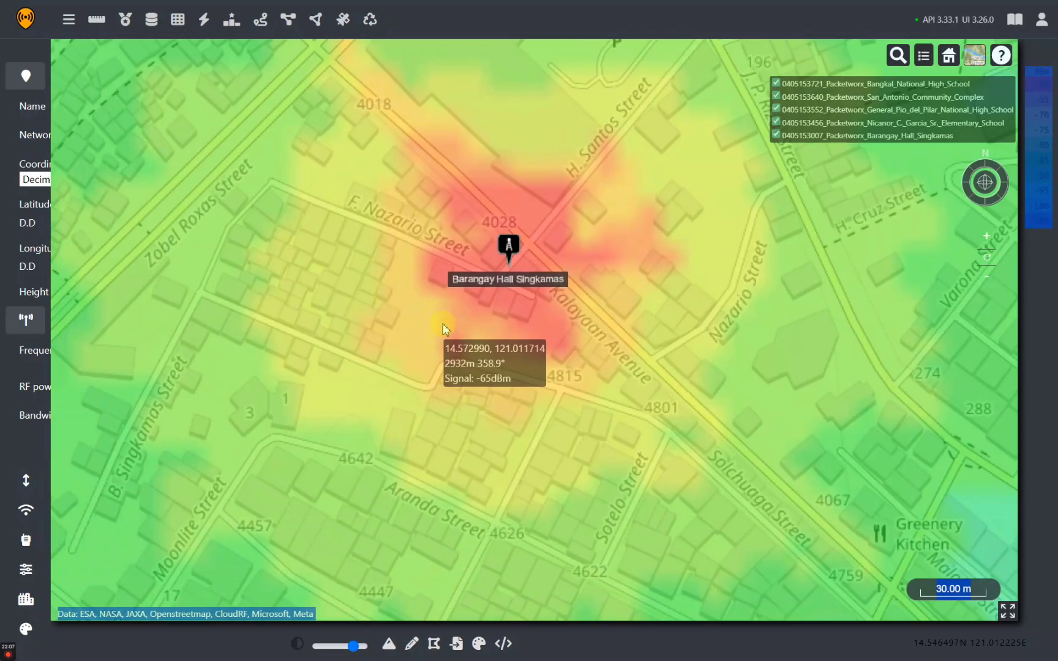
scroll(443, 329, down, 3)
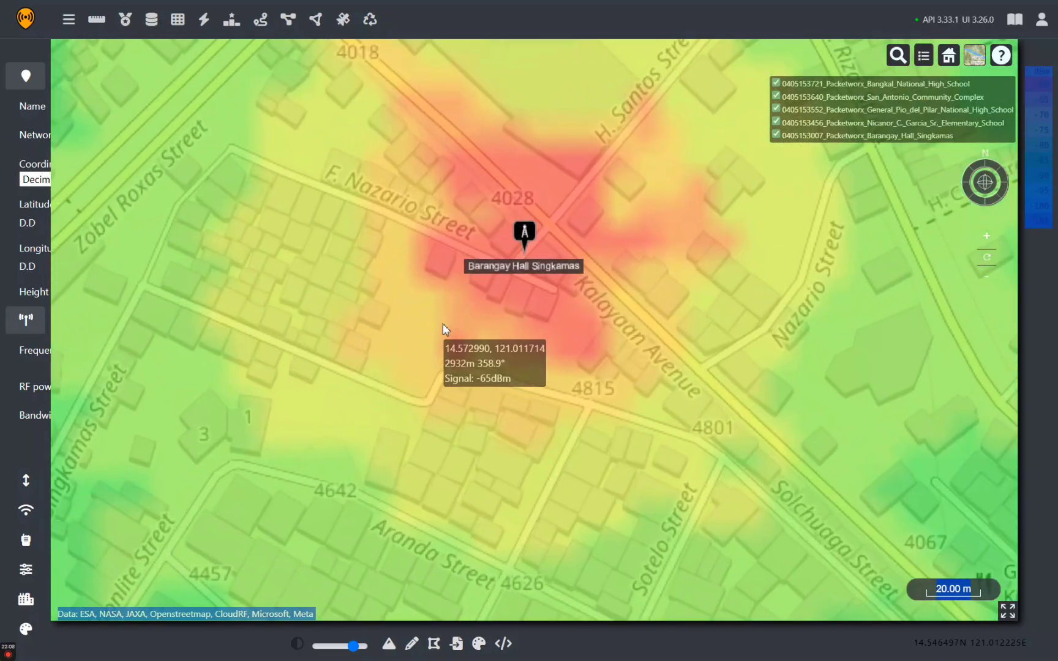
scroll(443, 329, down, 5)
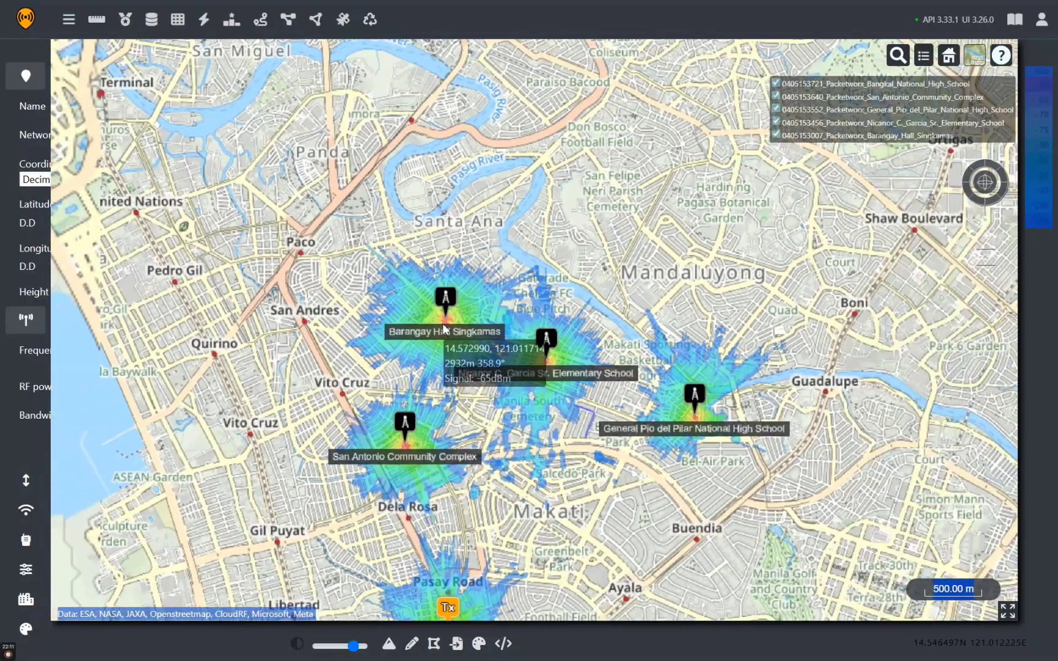
drag(507, 407, 520, 195)
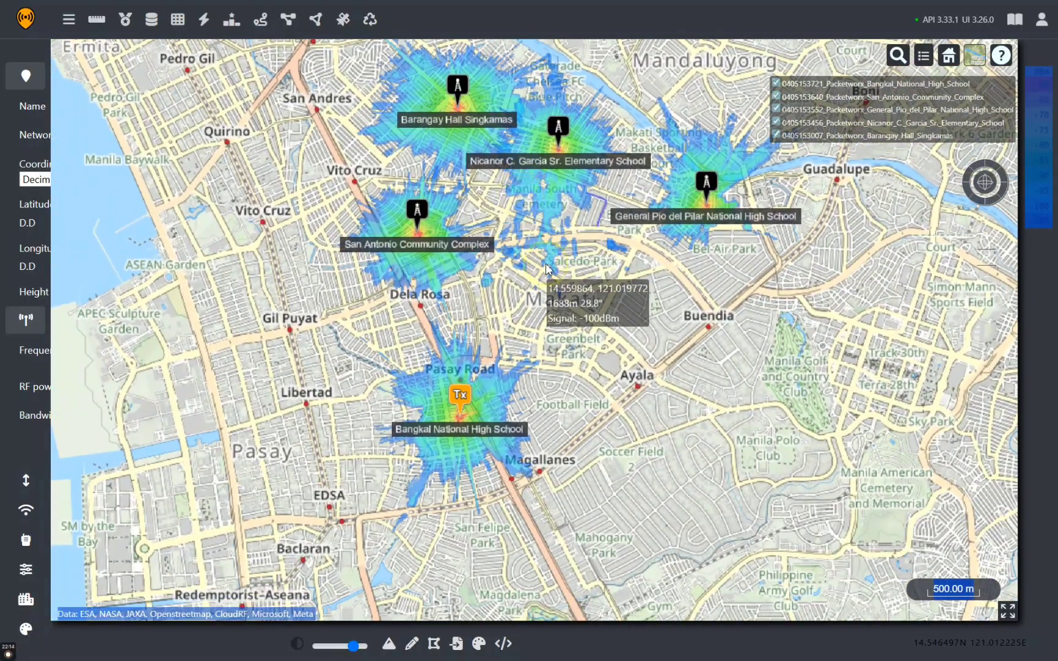
drag(547, 268, 542, 379)
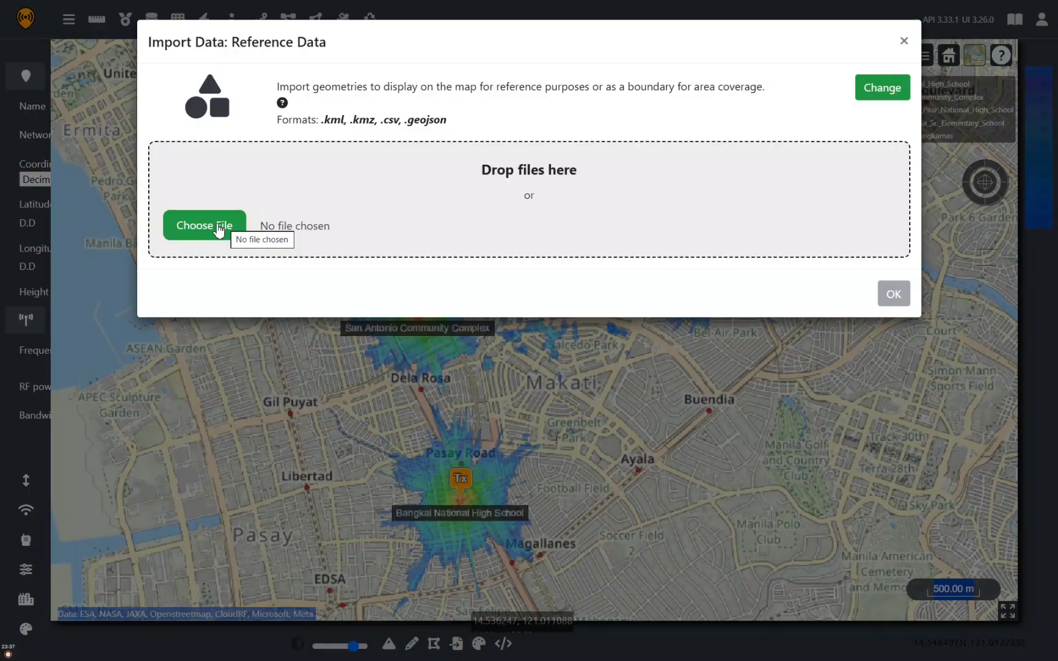
Import the Barangay_Hall_Tejeros .kmz from Downloads as reference data displayed on the map
click(219, 228)
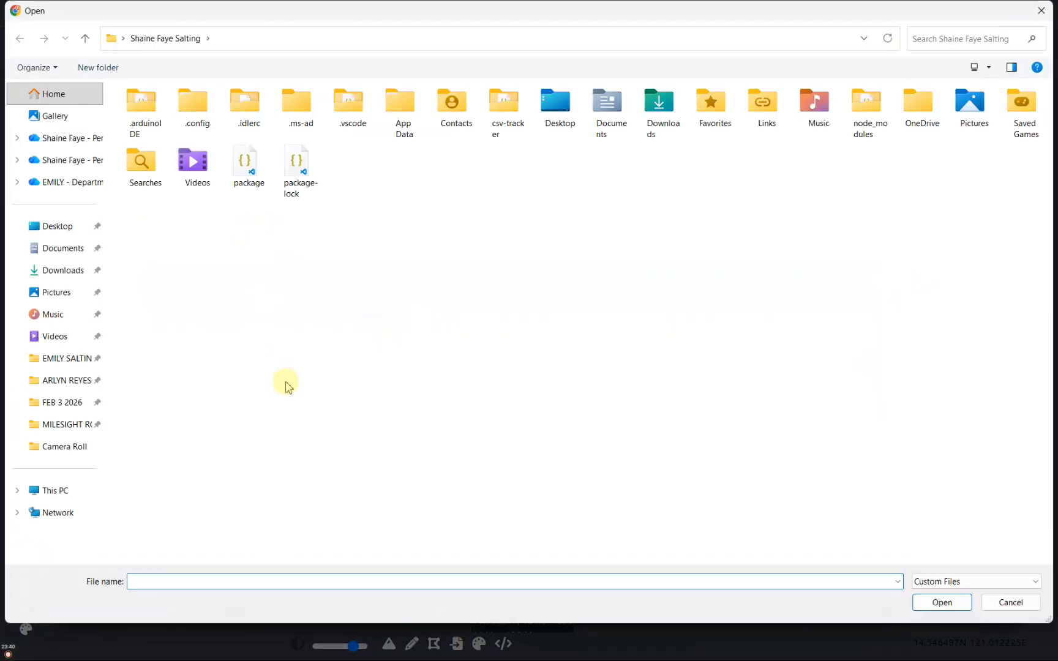
click(76, 270)
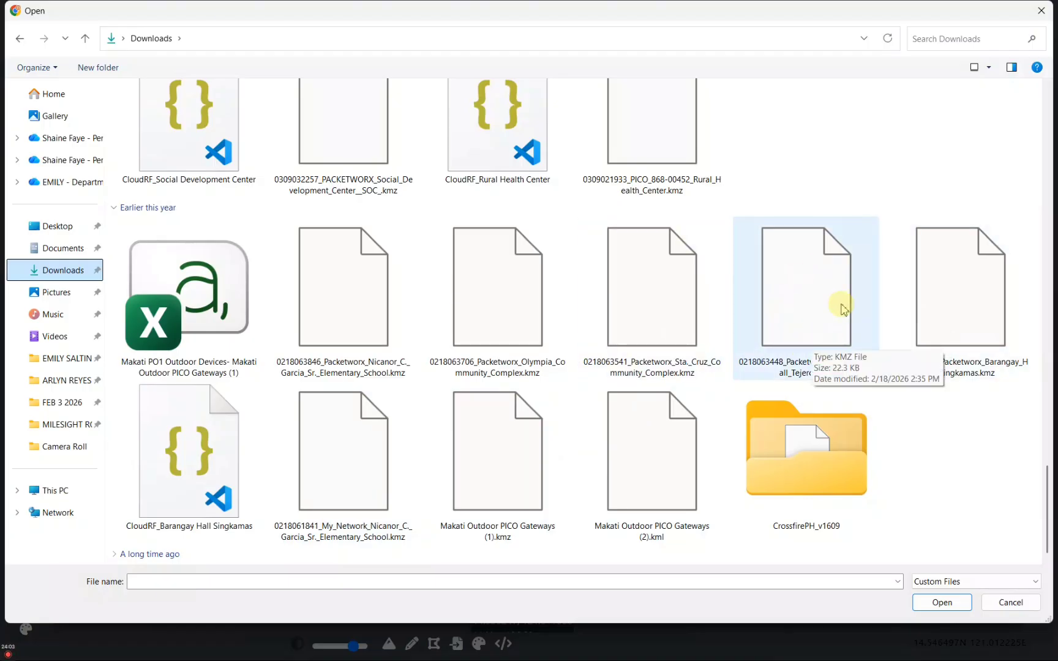
click(791, 317)
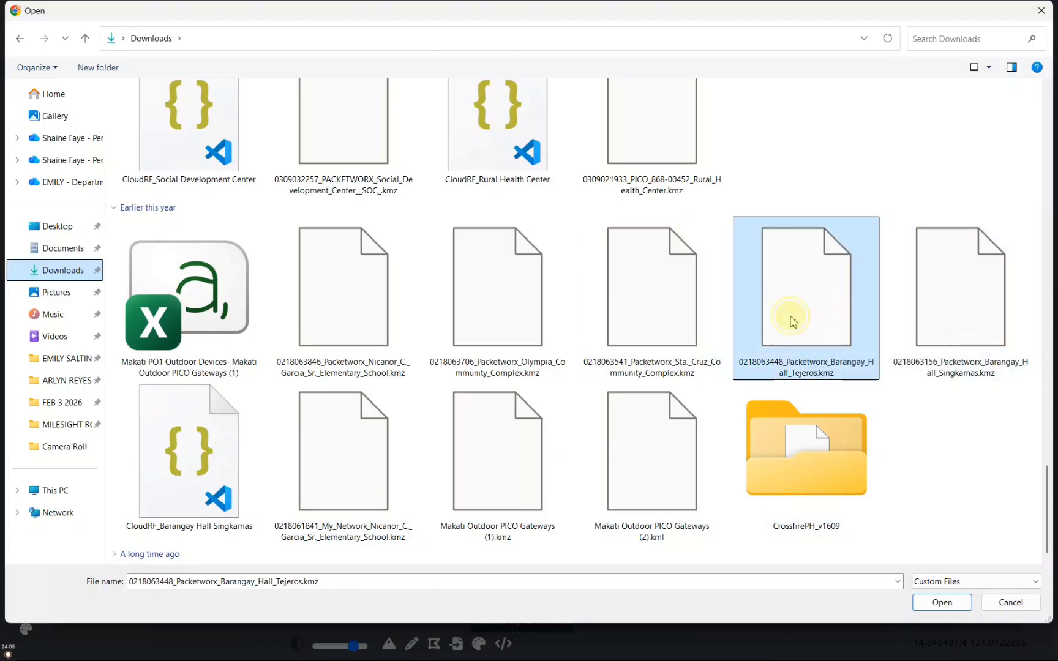
click(940, 601)
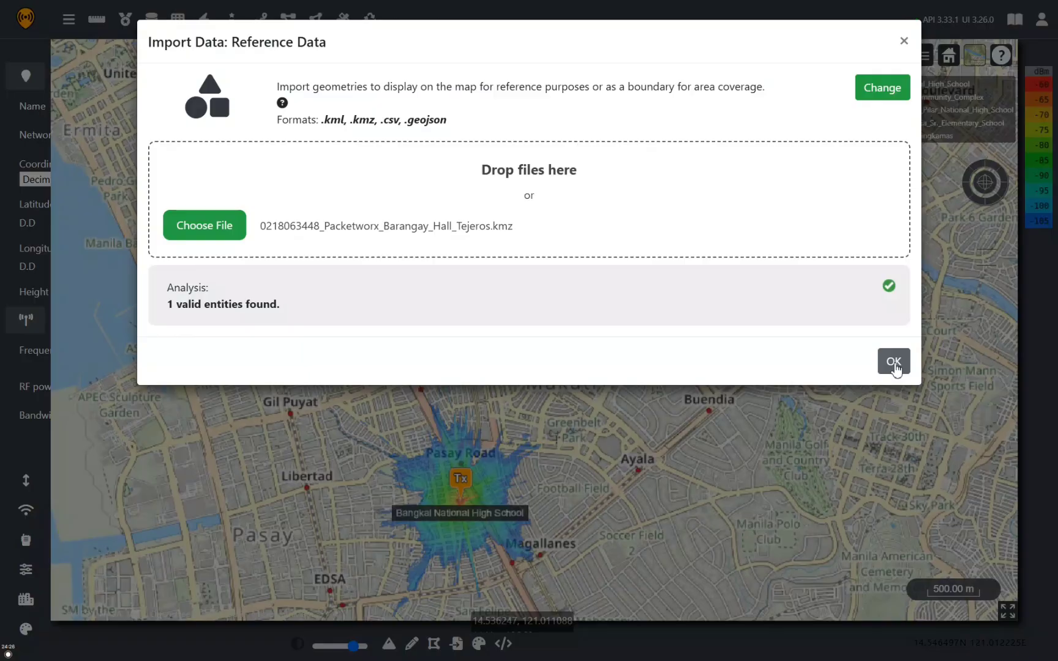
click(894, 362)
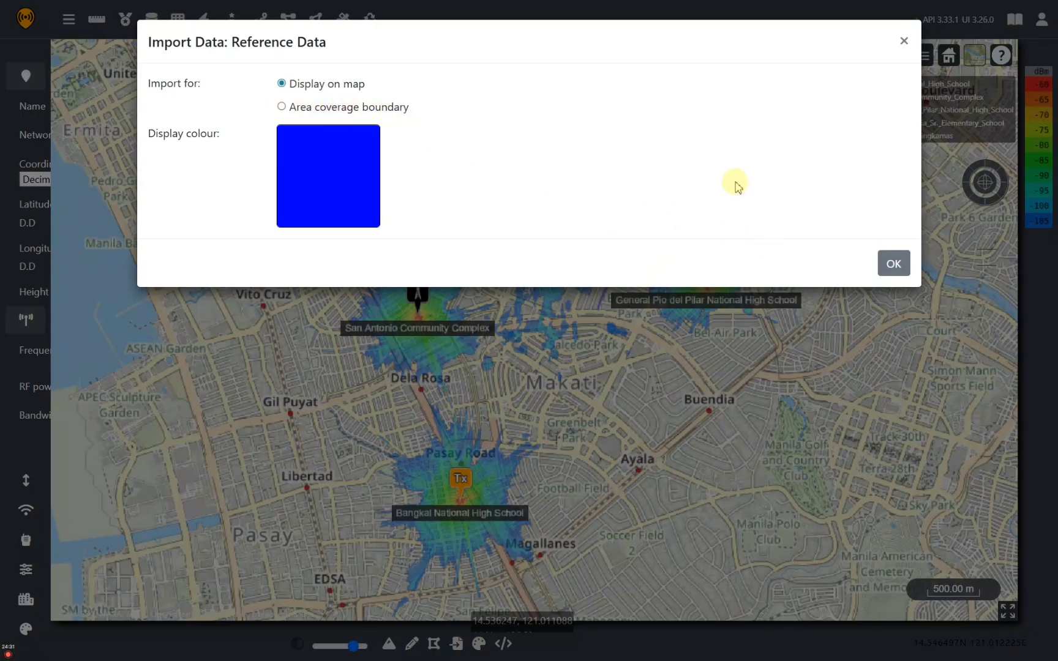
click(893, 264)
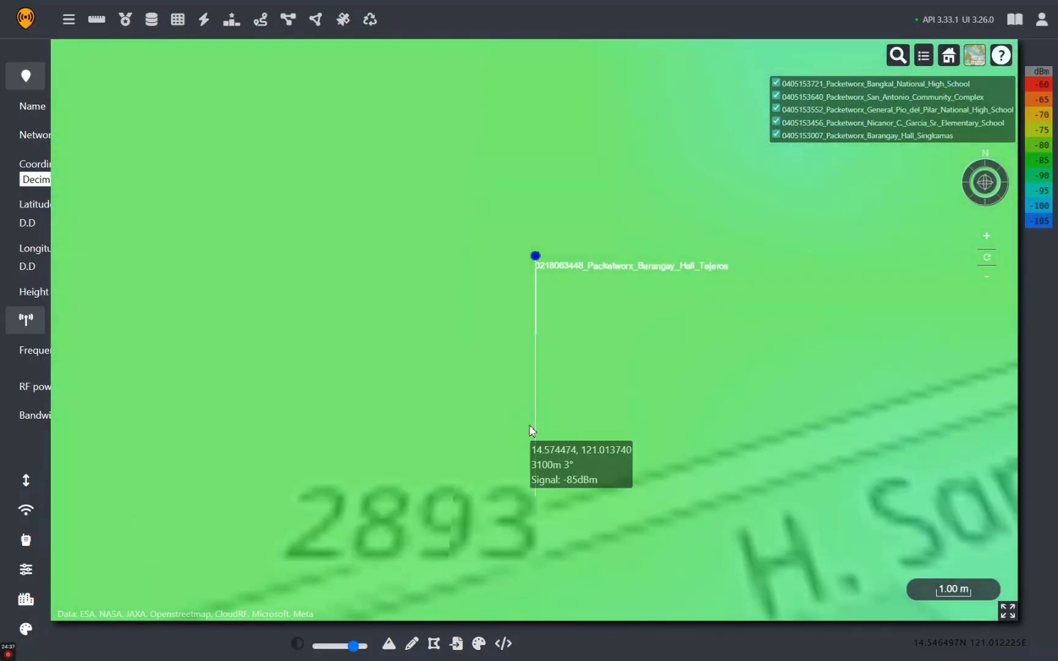
Zoom and pan around the imported Tejeros point and nearby San Antonio coverage, then zoom back out
scroll(558, 454, down, 3)
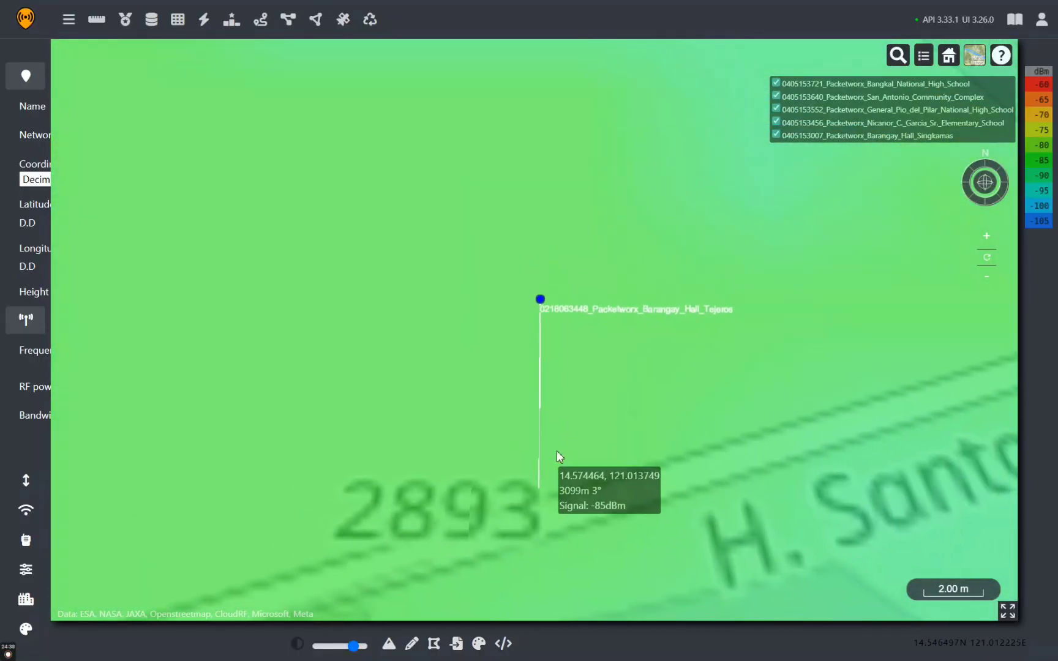
scroll(556, 451, down, 3)
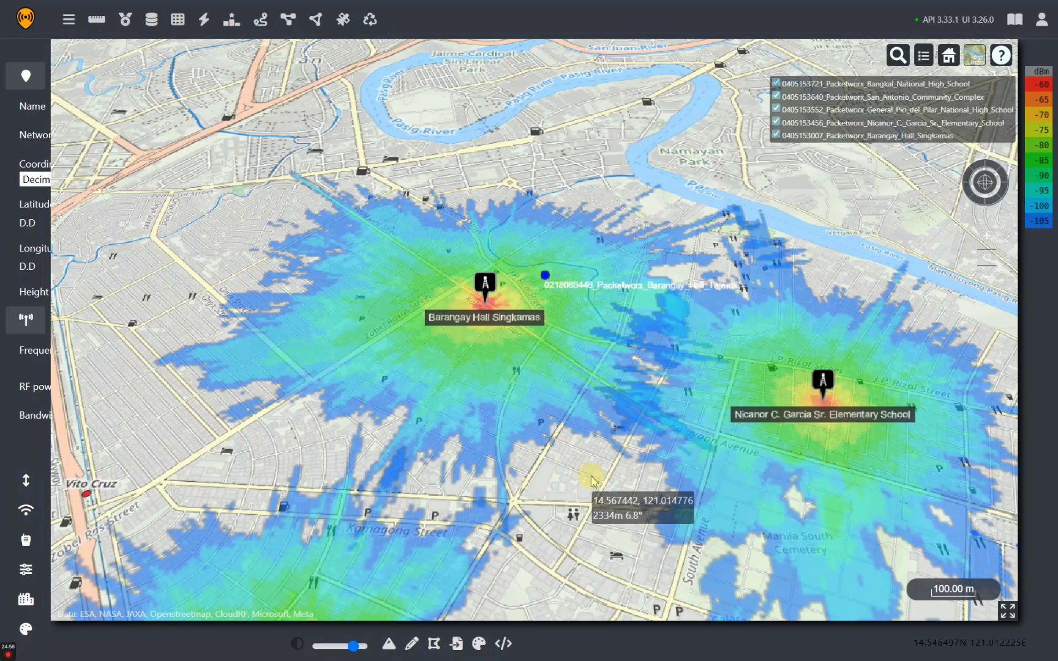
scroll(588, 482, down, 5)
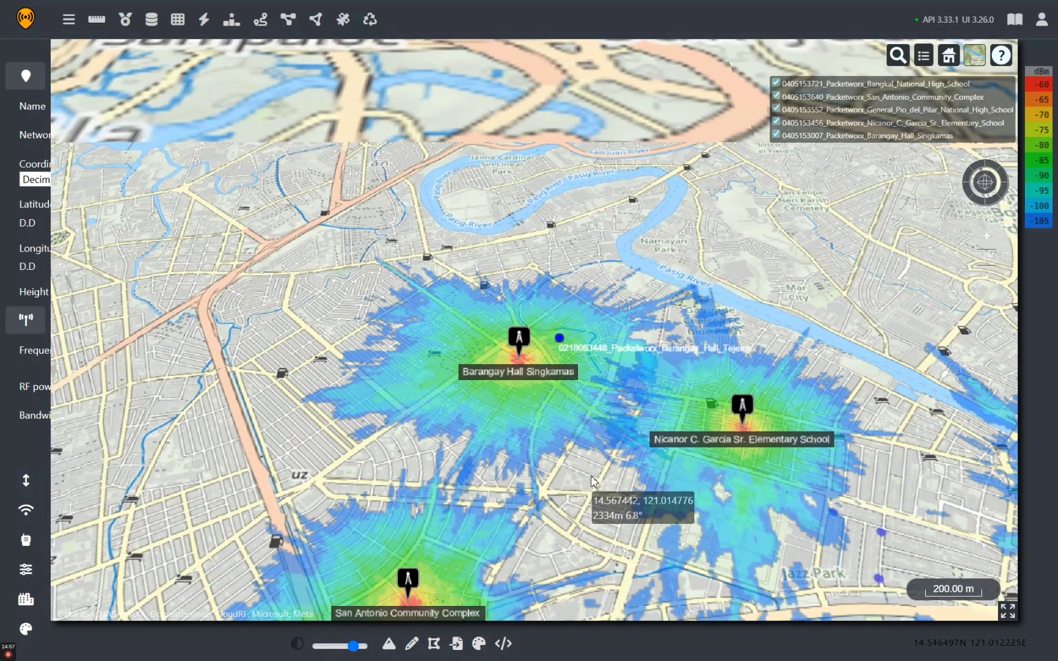
drag(537, 394, 408, 340)
scroll(409, 341, up, 5)
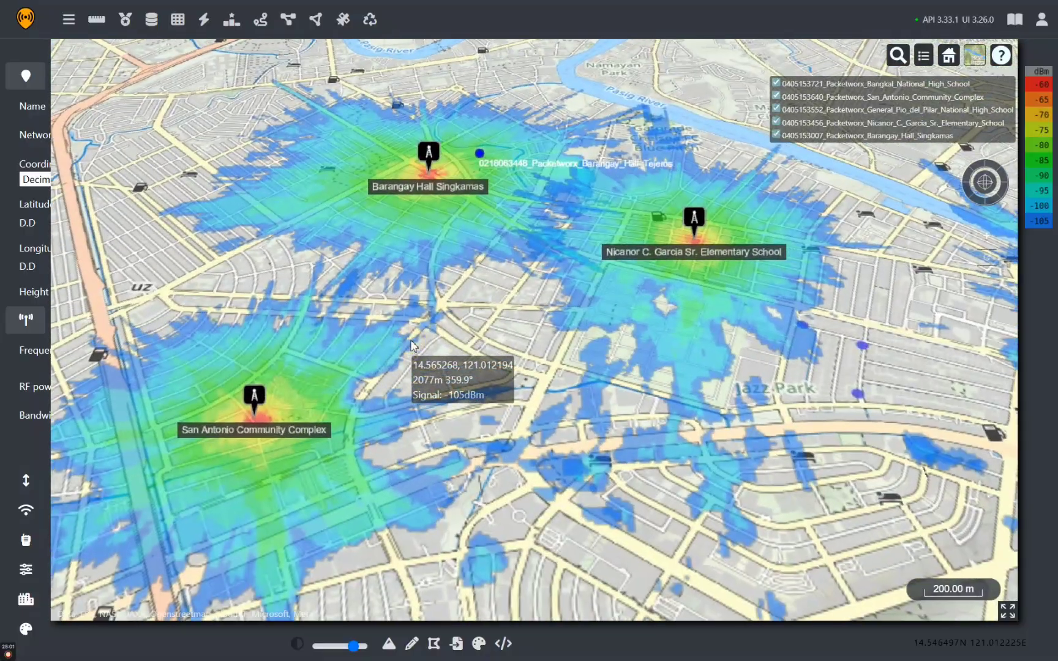
drag(502, 265, 415, 473)
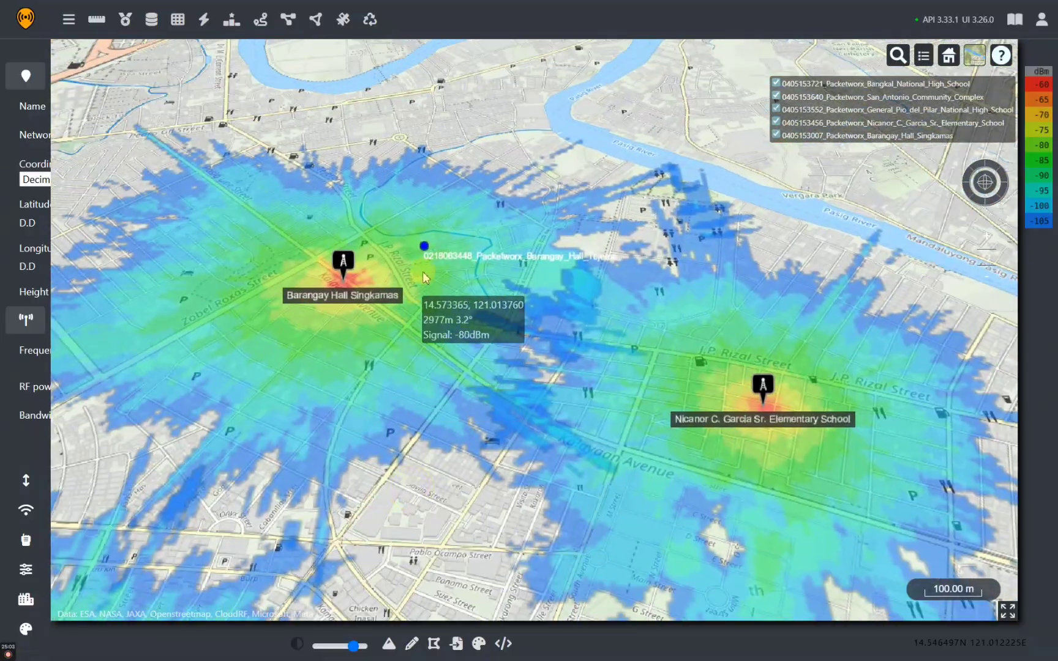
scroll(425, 268, up, 3)
scroll(426, 268, up, 5)
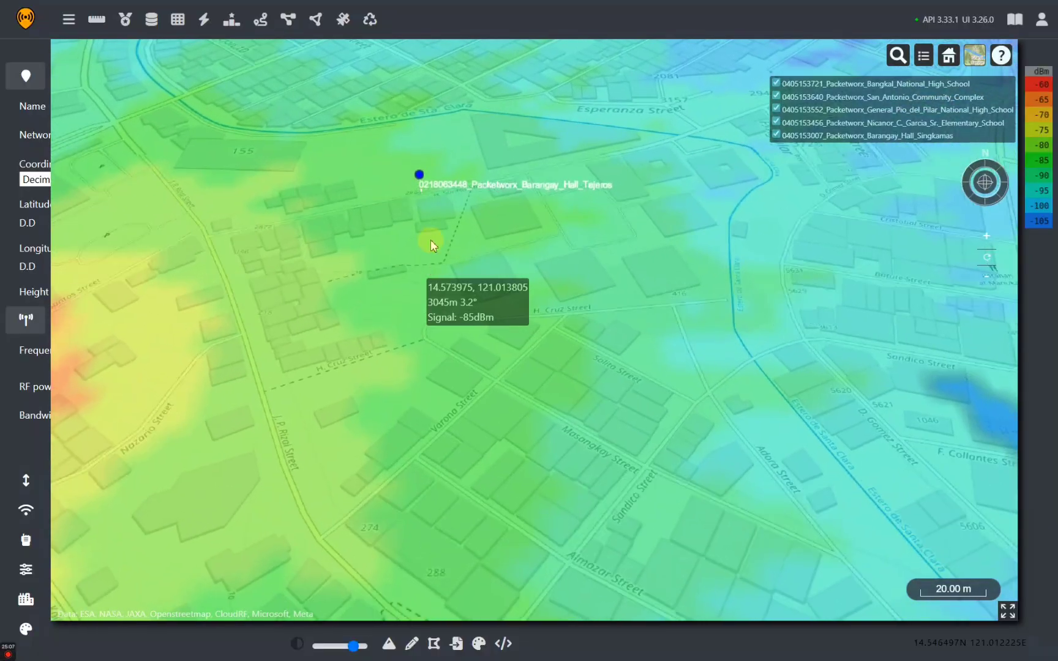
scroll(426, 217, up, 4)
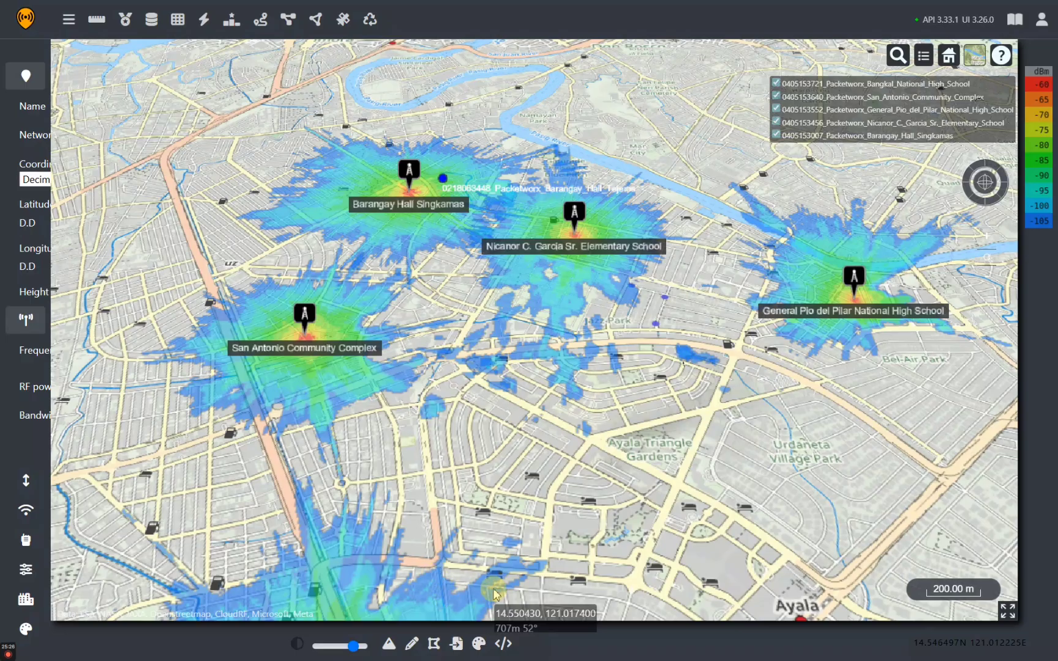
Import Locations_cloudrf_ready_v2.csv as reference data, accepting its 91 entities plotted in blue
click(462, 650)
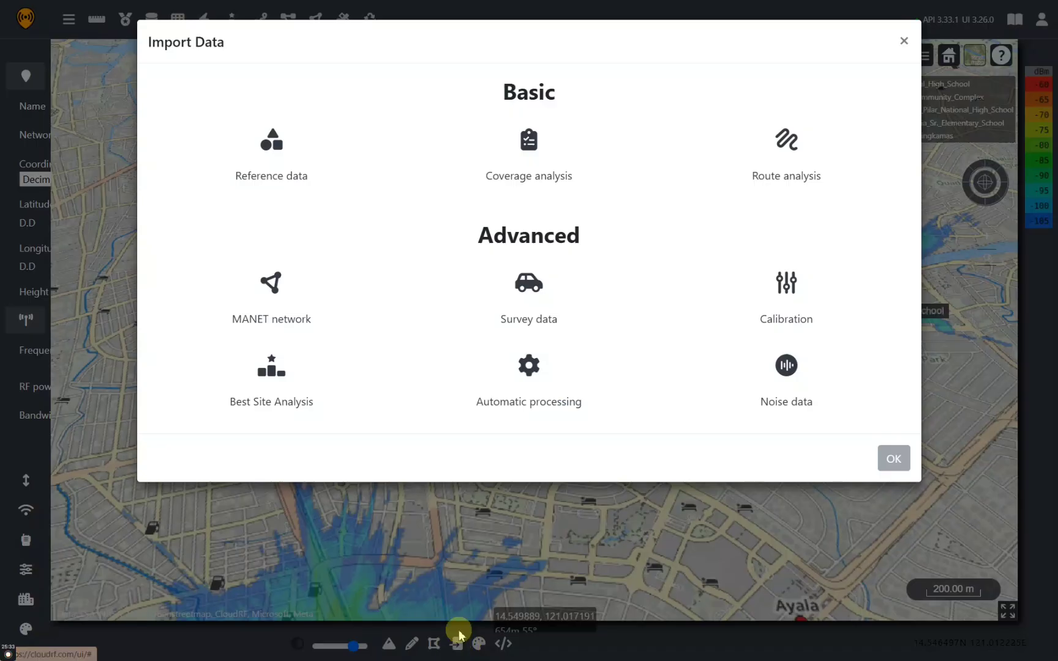
click(299, 178)
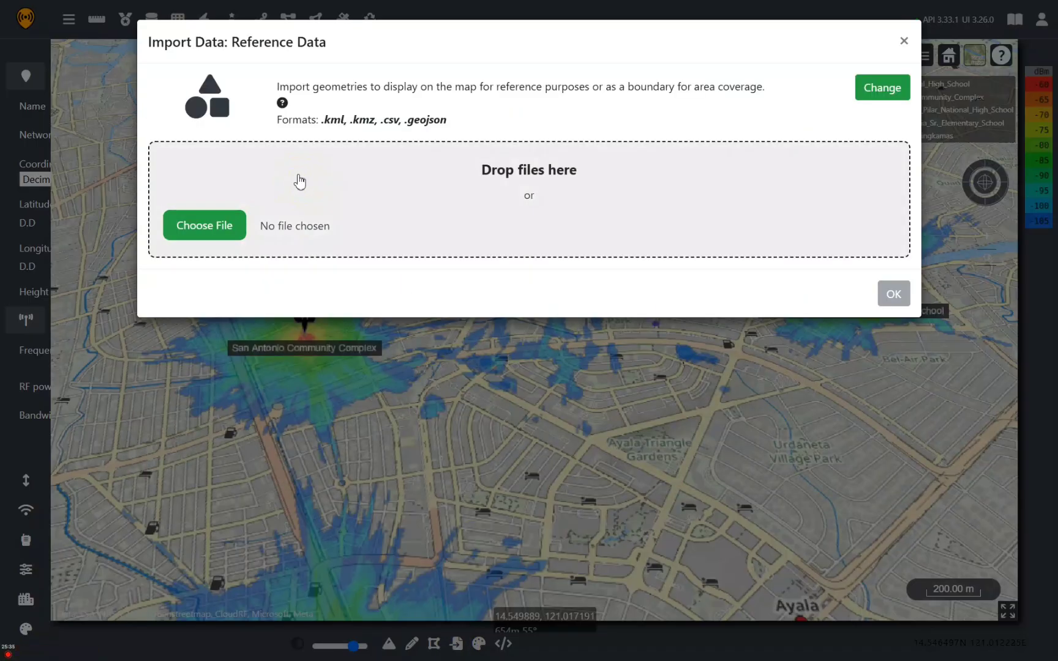
click(207, 234)
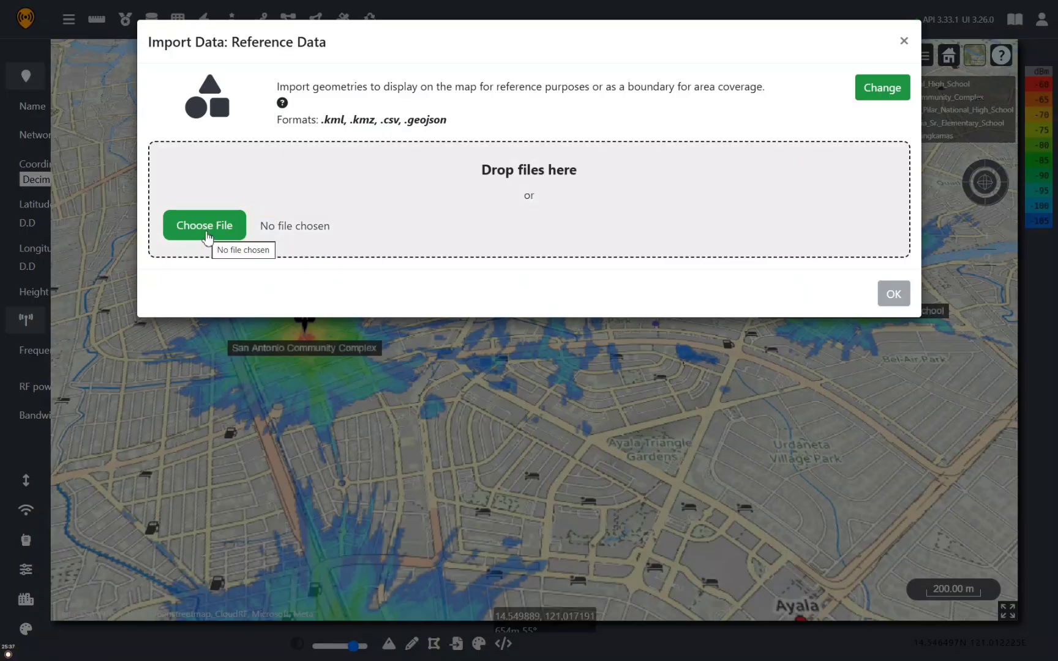
click(207, 235)
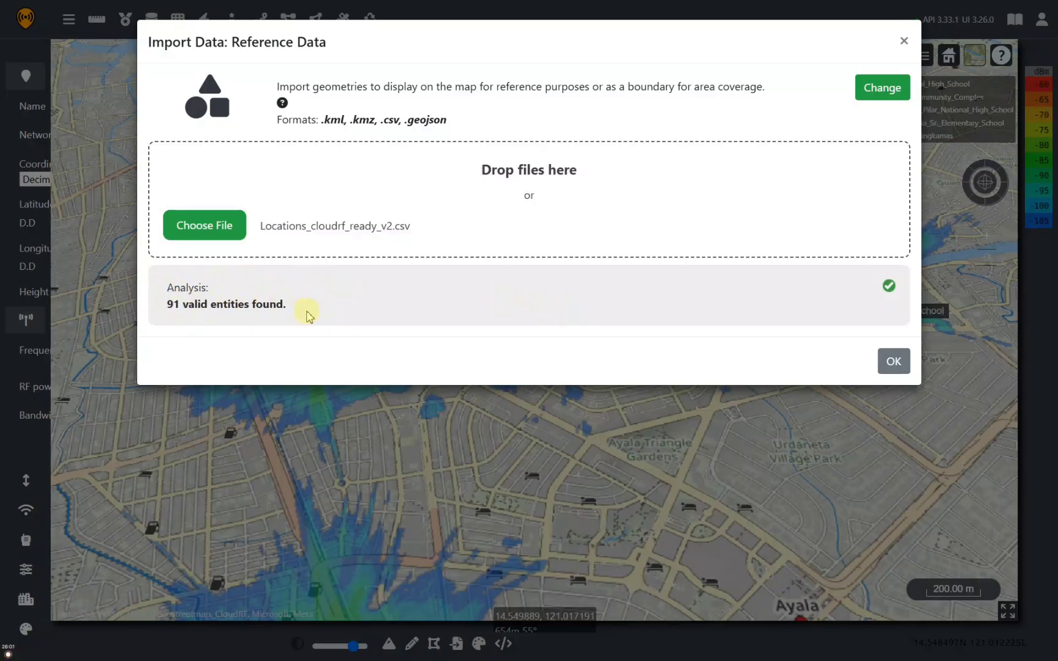
click(893, 362)
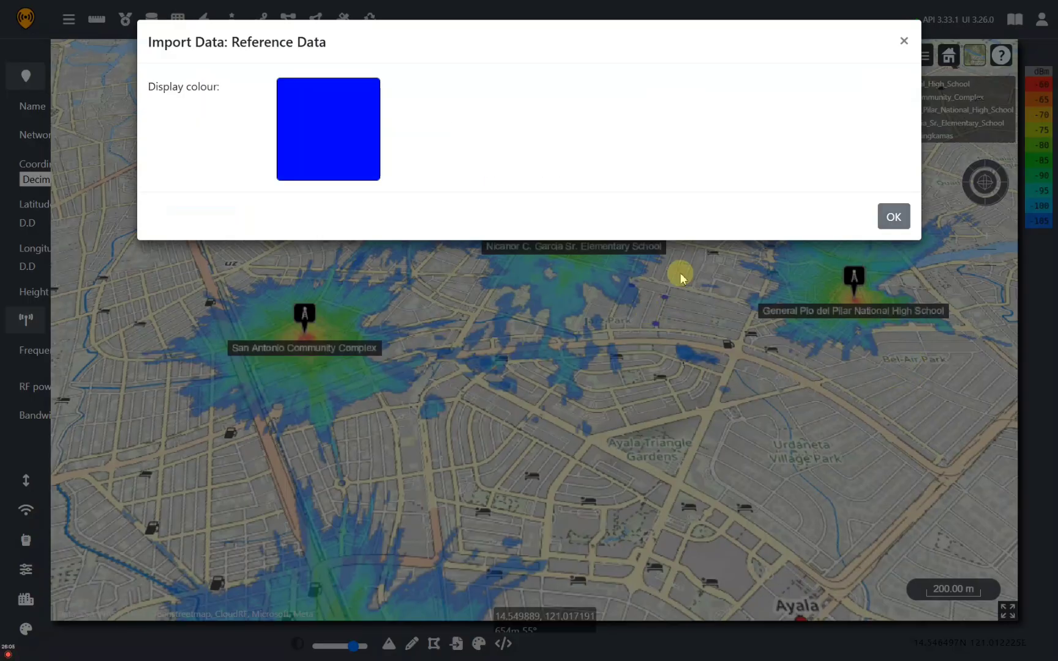
click(892, 216)
scroll(646, 370, down, 5)
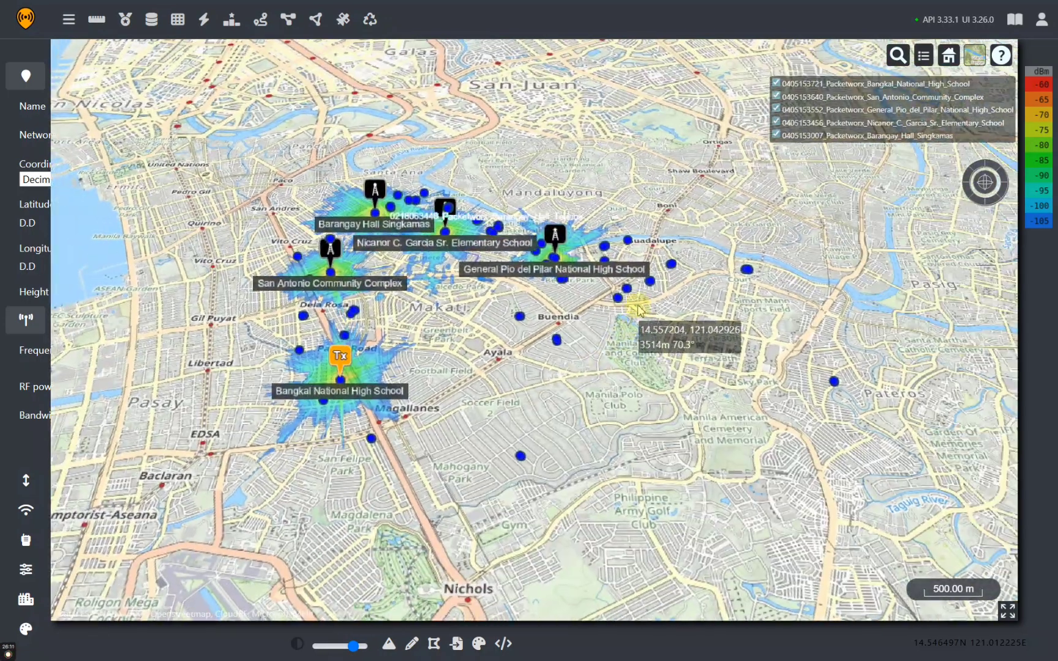
Zoom in and out to inspect the 91 blue reference points around the Makati heatmaps
scroll(358, 284, up, 3)
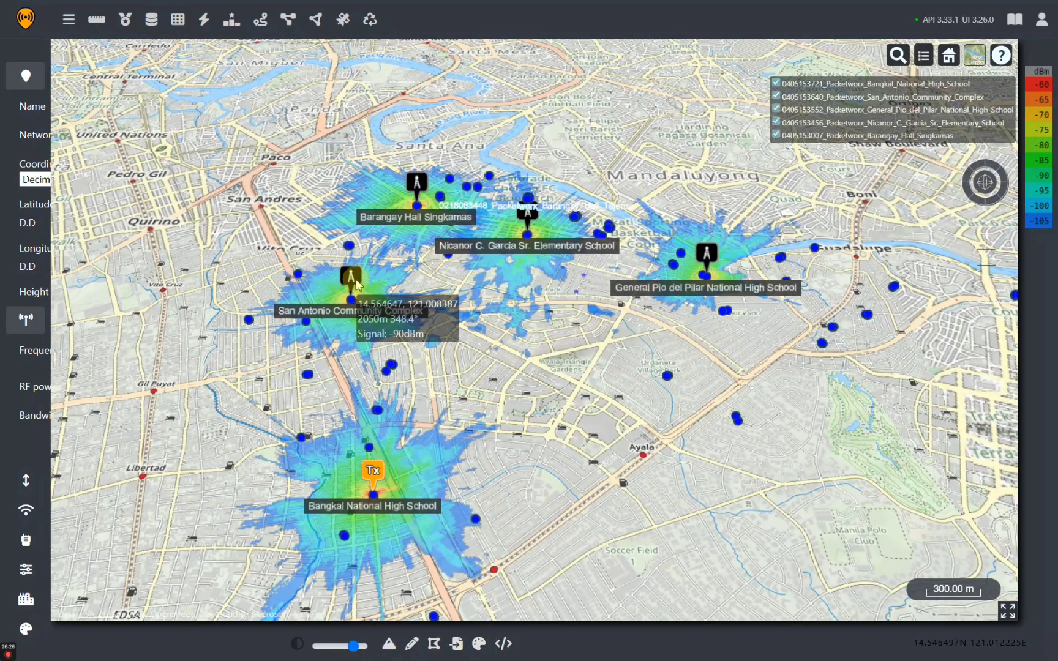
scroll(356, 280, up, 5)
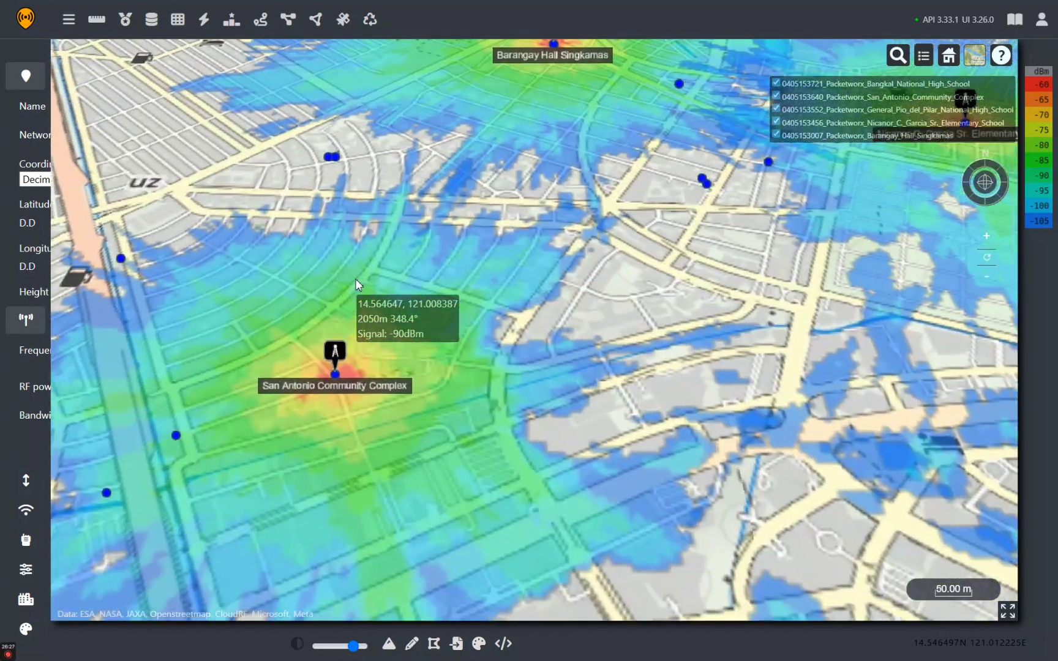
scroll(356, 280, down, 3)
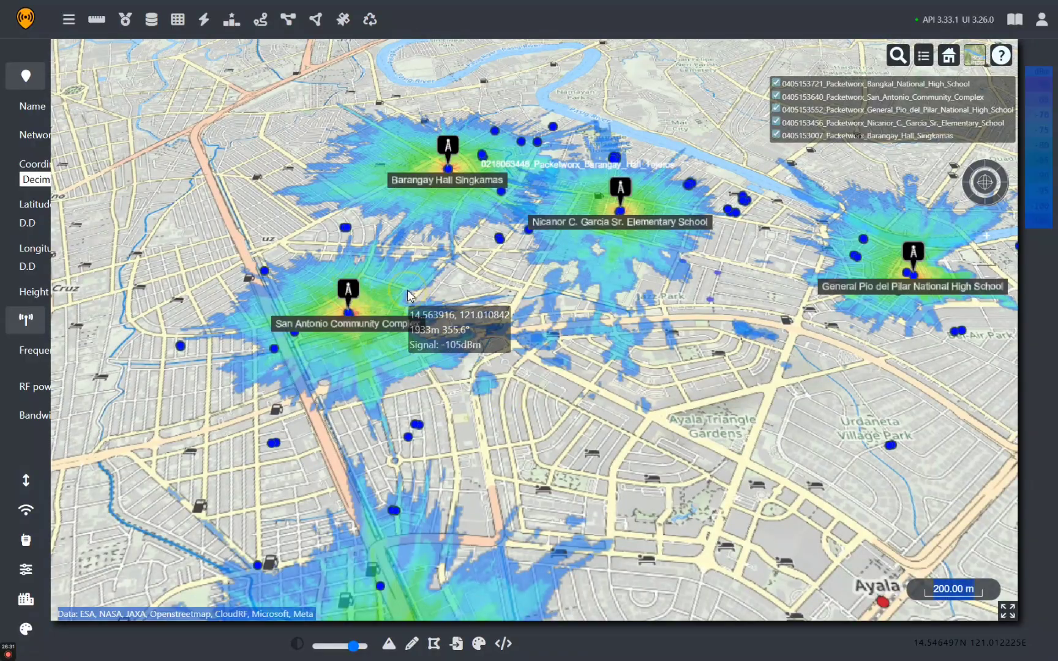
scroll(408, 297, down, 3)
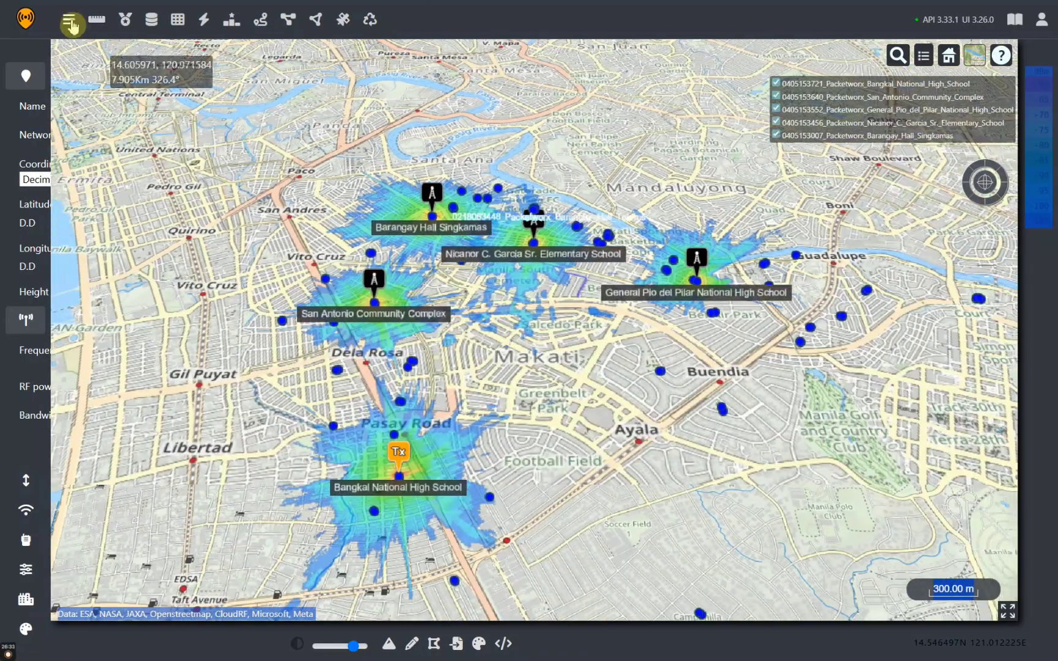
Reopen the Site/Tx panel and rerun the Bangkal National High School coverage calculation
click(68, 19)
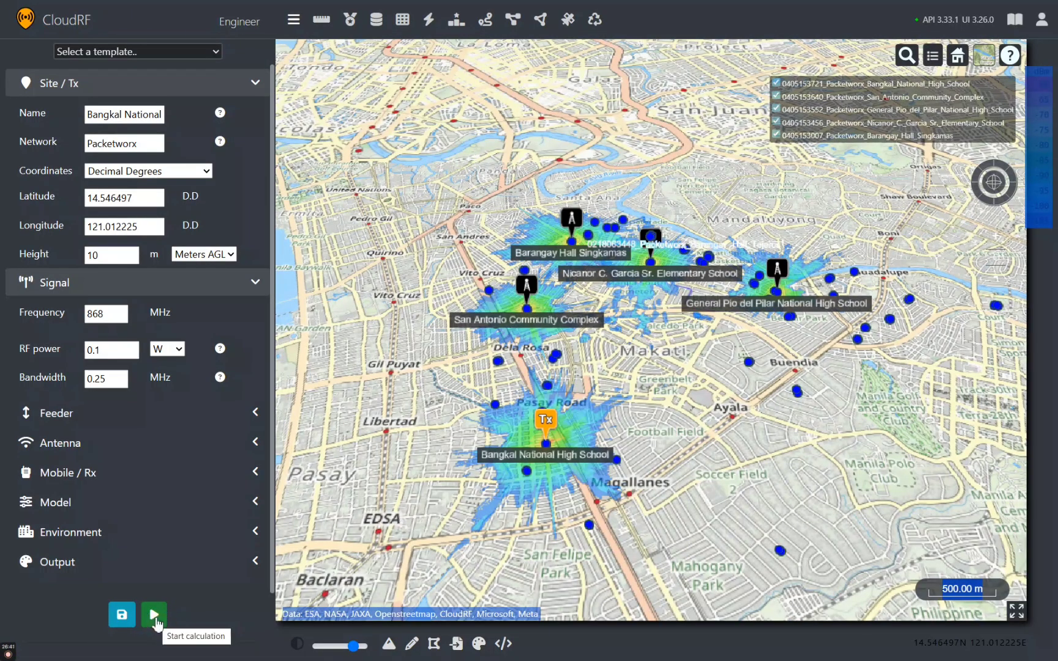
click(154, 618)
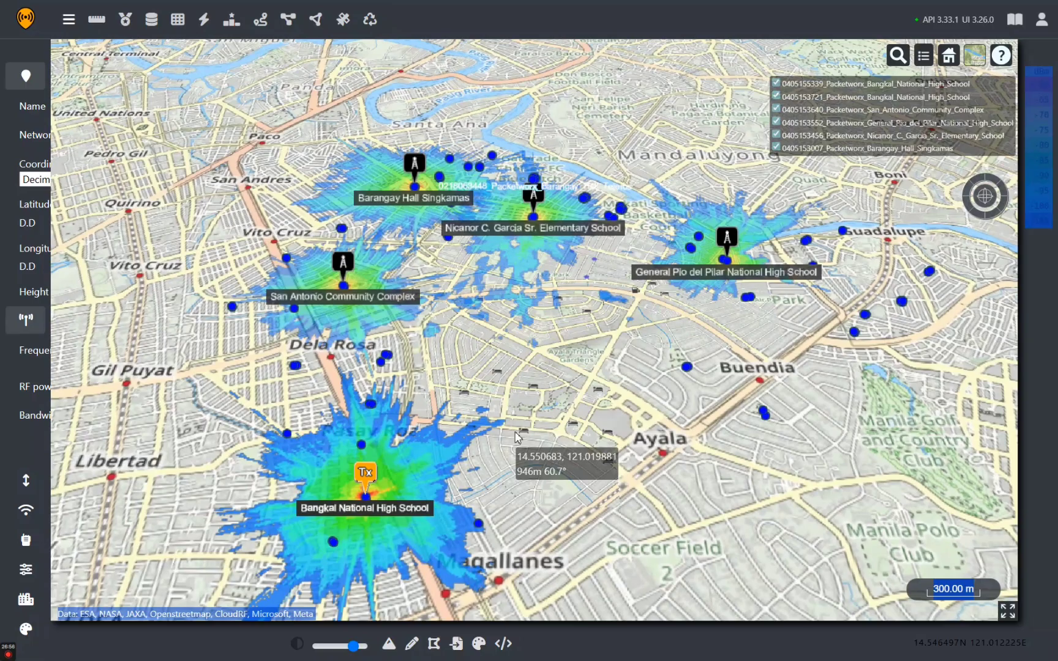
Zoom the 3-D map out to 500 m scale and frame all six site heatmaps, including Bangkal
drag(517, 436, 476, 415)
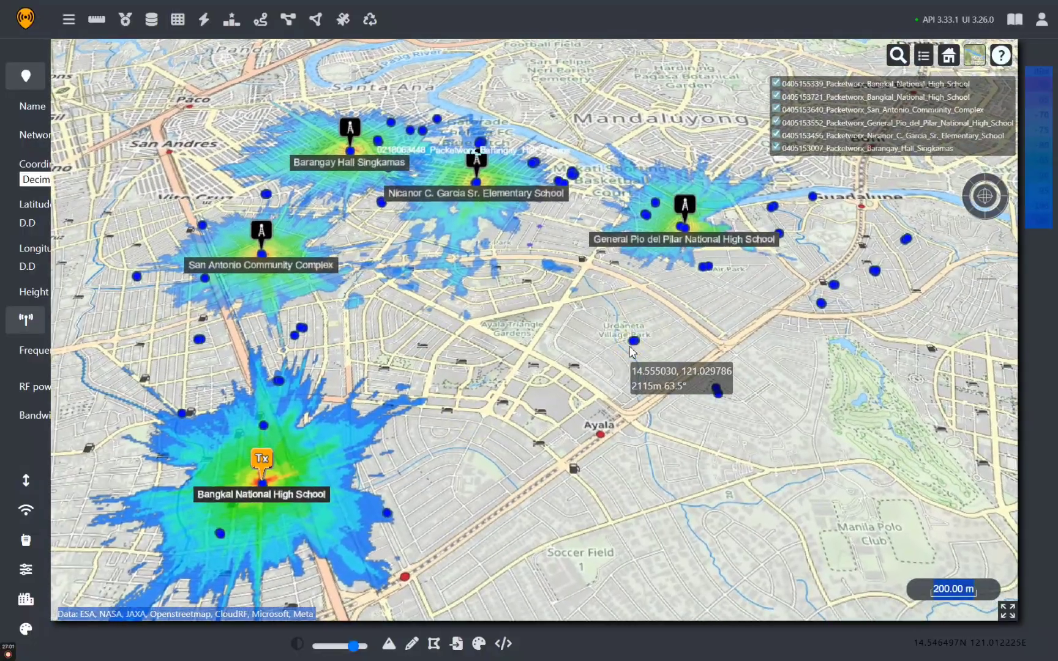
scroll(600, 311, up, 3)
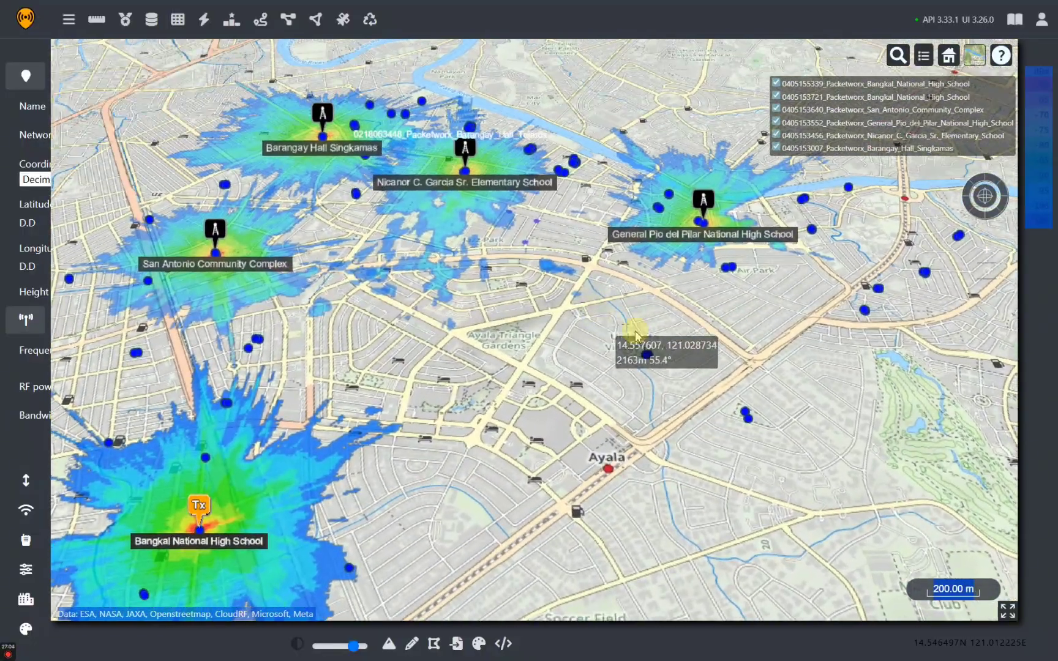
drag(635, 335, 759, 431)
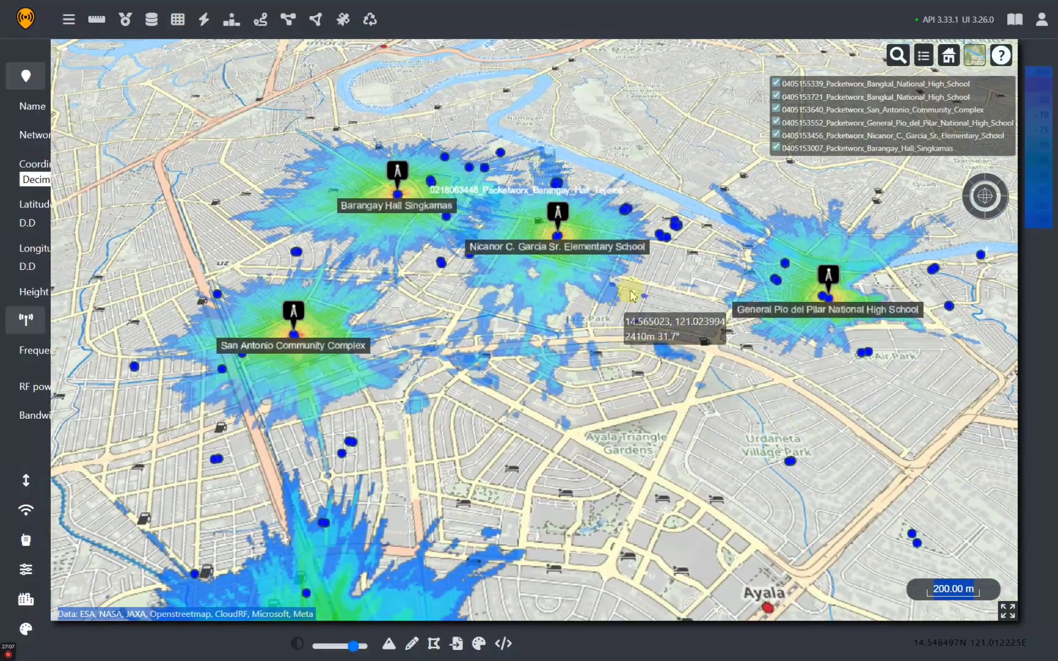
scroll(681, 253, up, 1)
scroll(681, 252, up, 2)
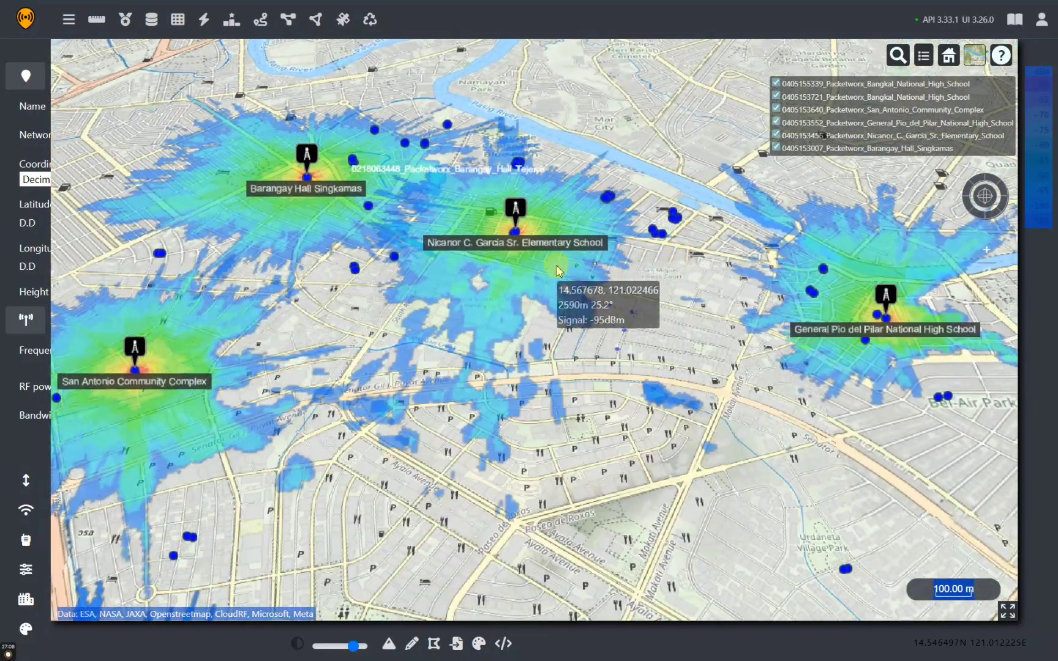
scroll(557, 269, down, 3)
scroll(541, 376, down, 3)
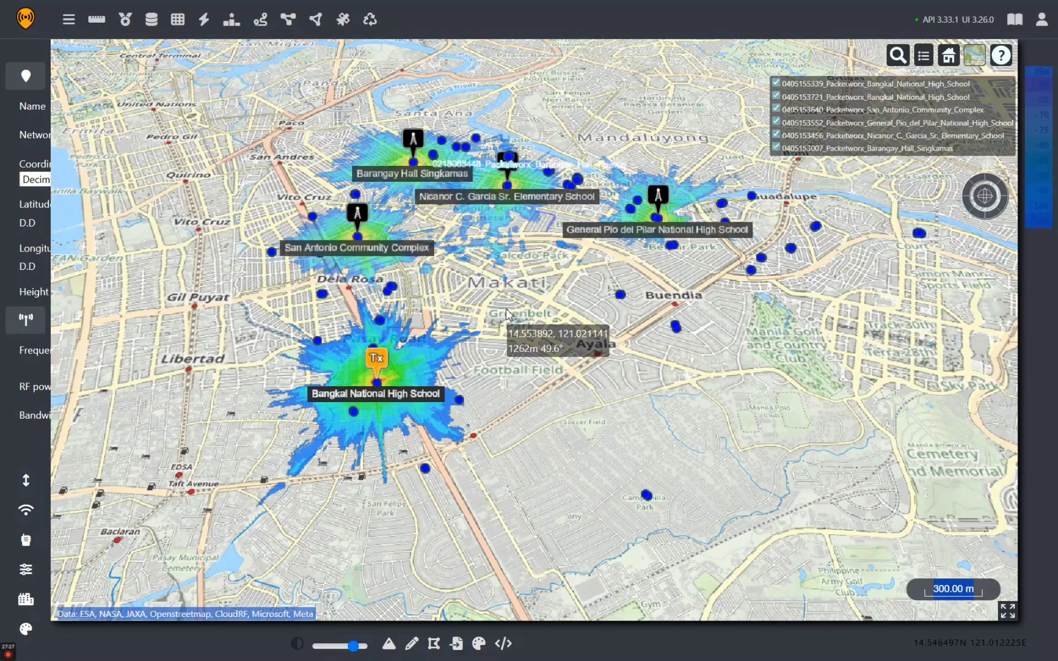
scroll(509, 315, down, 5)
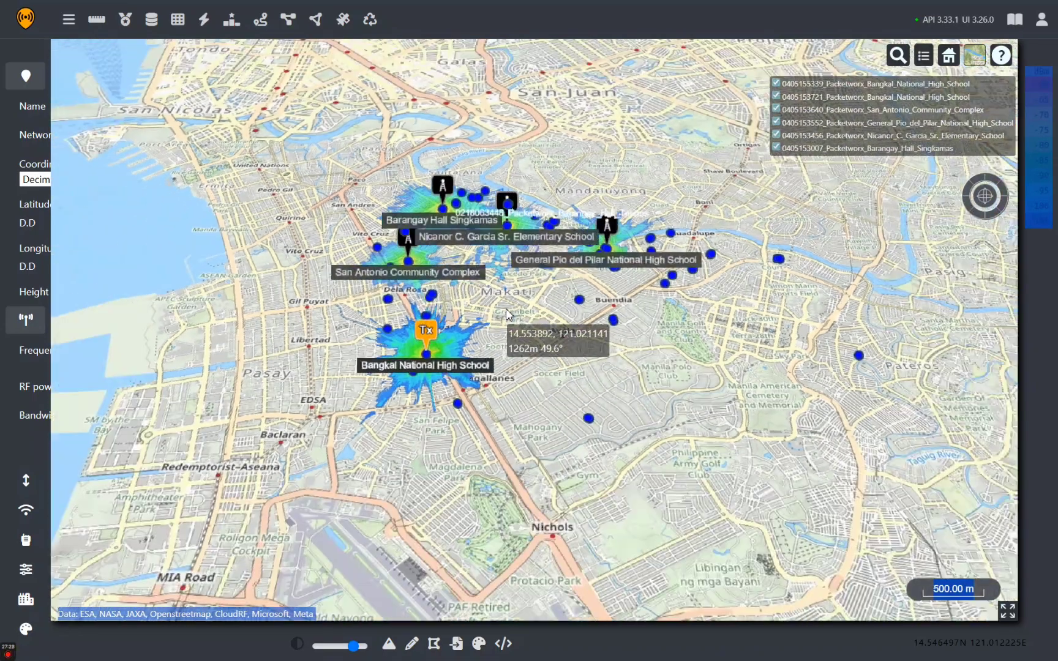
scroll(509, 314, up, 5)
scroll(509, 315, down, 6)
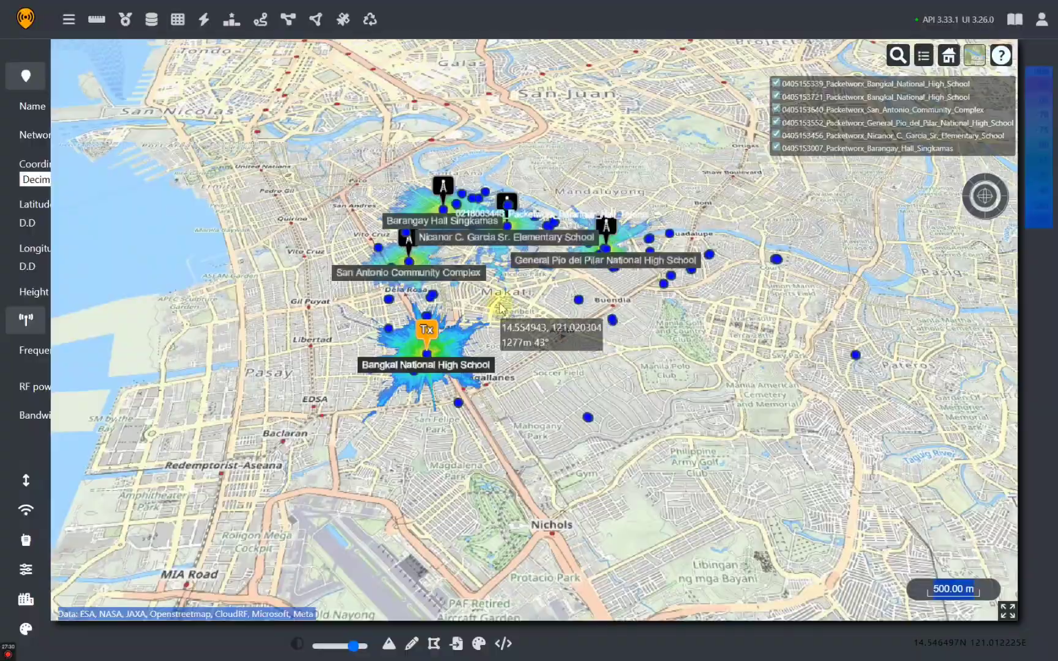
drag(500, 305, 422, 295)
scroll(413, 367, up, 5)
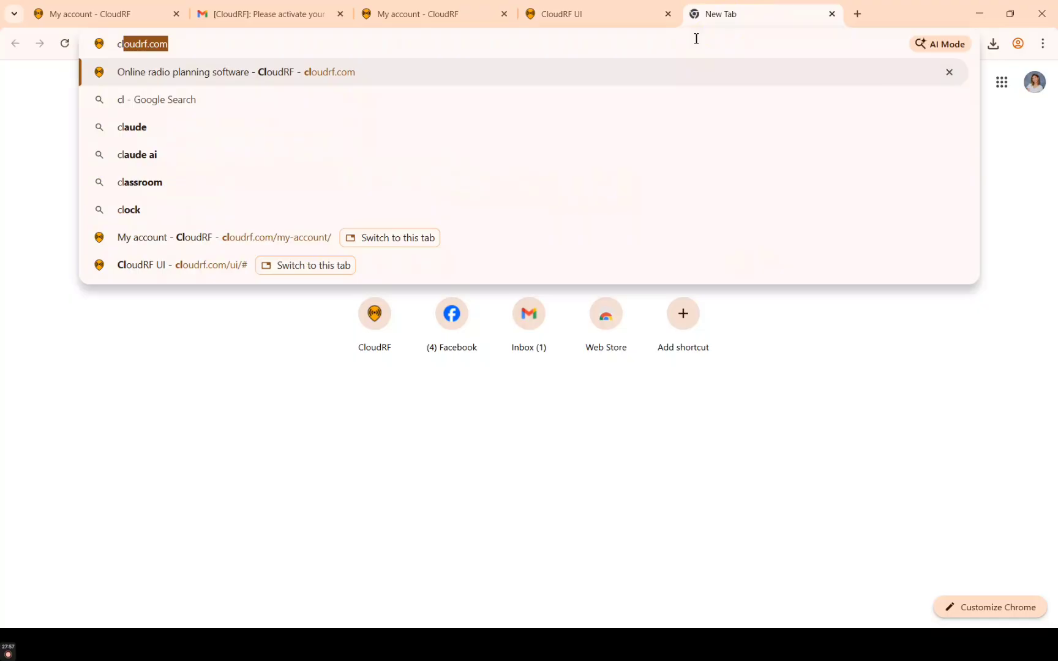
Load cloudrf.com, close the Gmail and old CloudRF tabs, and go to My account
key(Return)
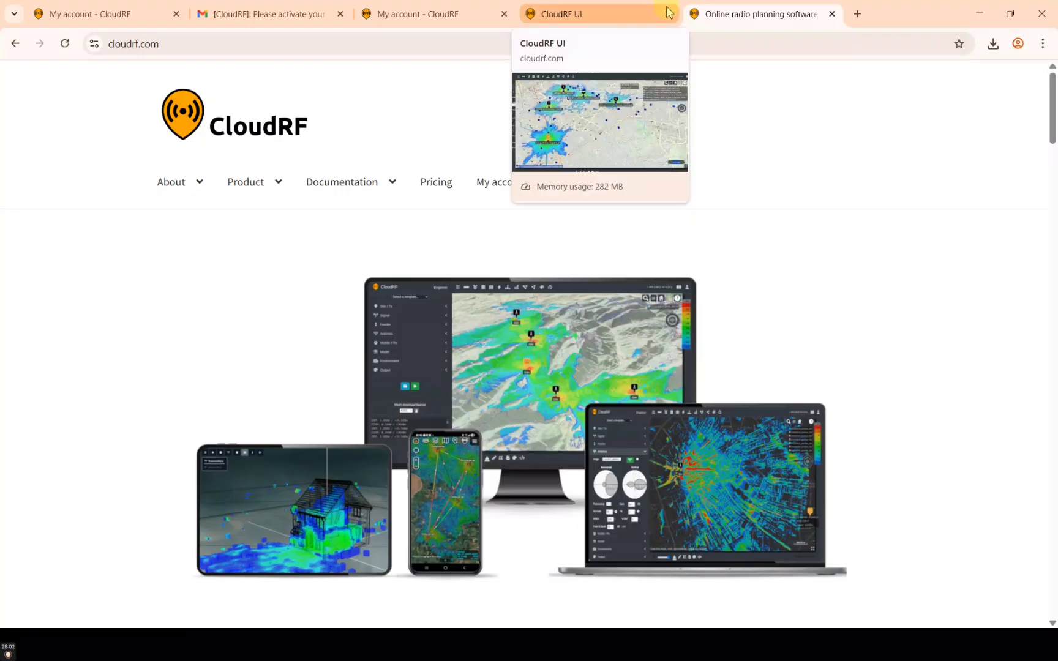
click(504, 14)
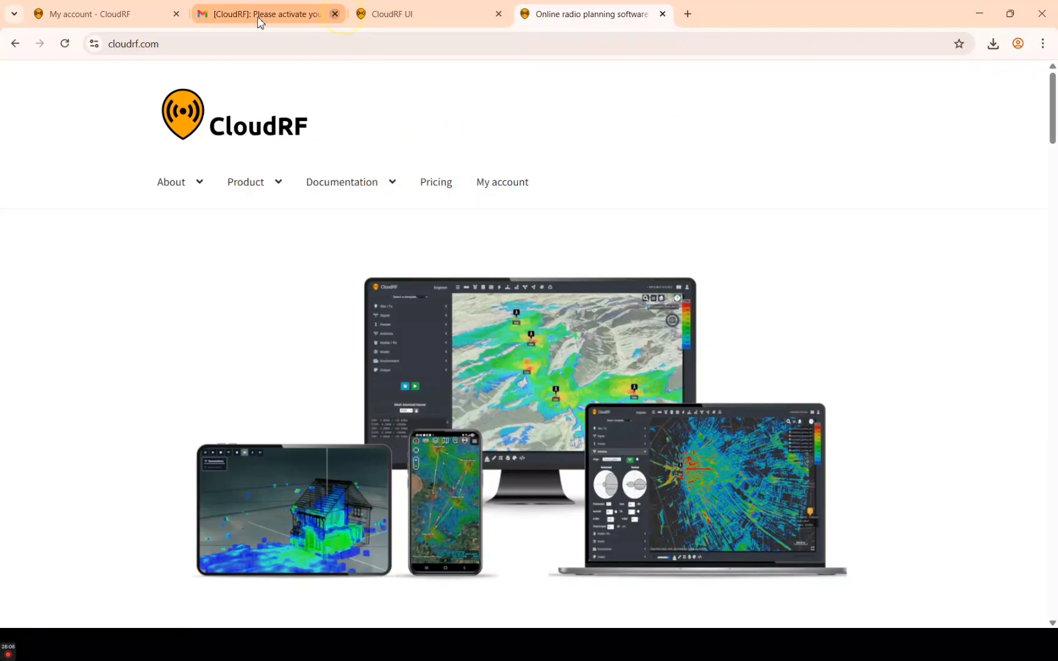
click(340, 15)
click(176, 14)
click(175, 13)
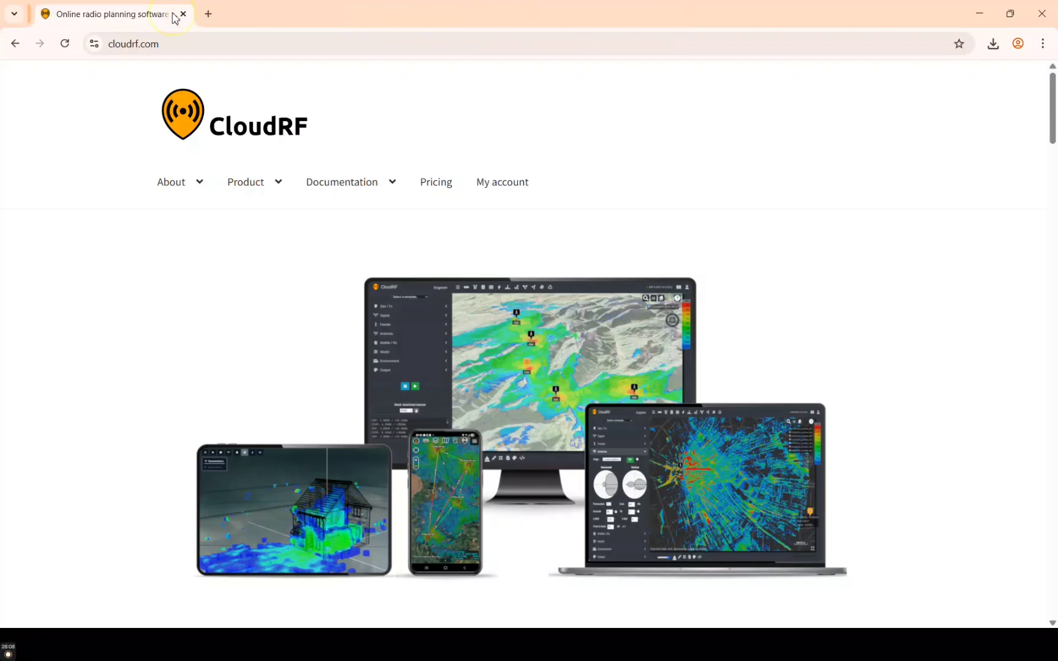
click(501, 188)
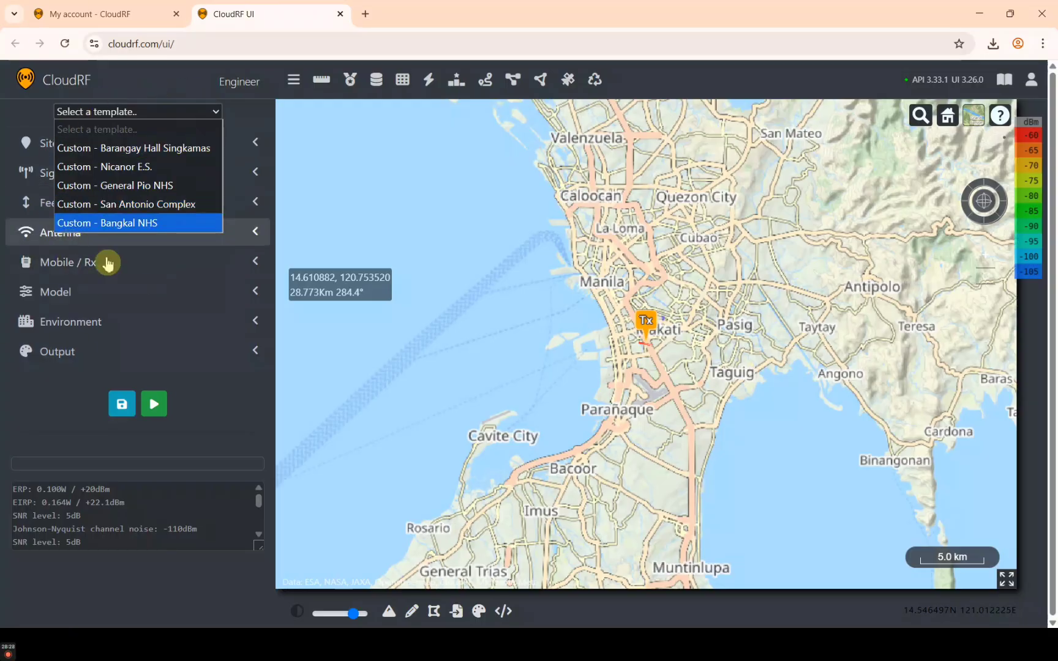
Rerun coverage from the saved Barangay Hall Singkamas template, then pan the map north of Manila
click(137, 112)
click(138, 112)
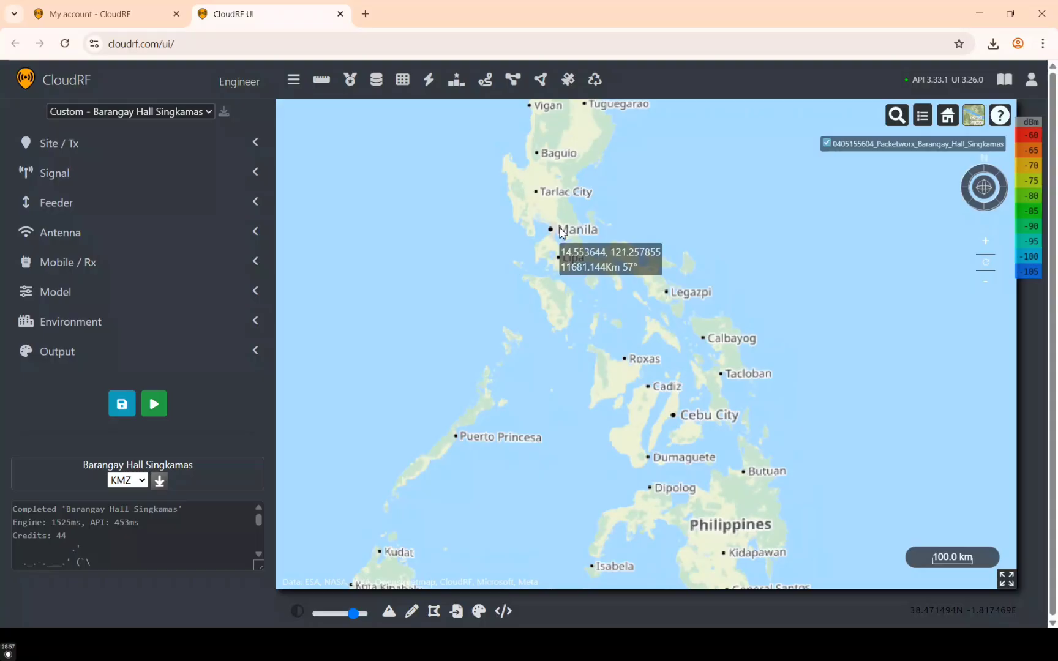
scroll(561, 232, down, 3)
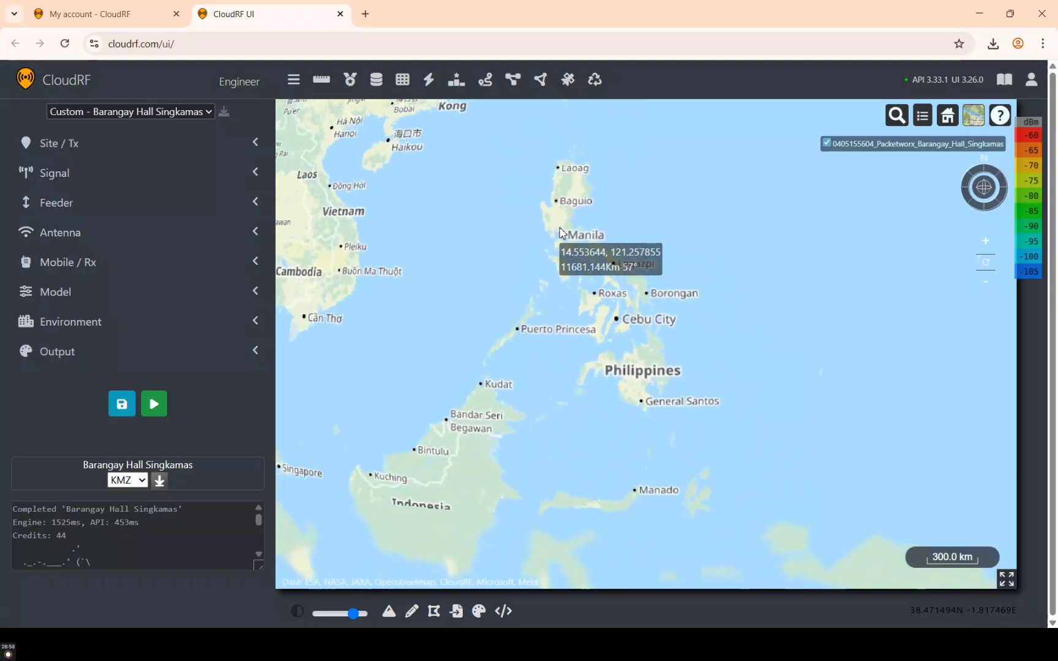
scroll(561, 232, up, 5)
scroll(561, 233, up, 2)
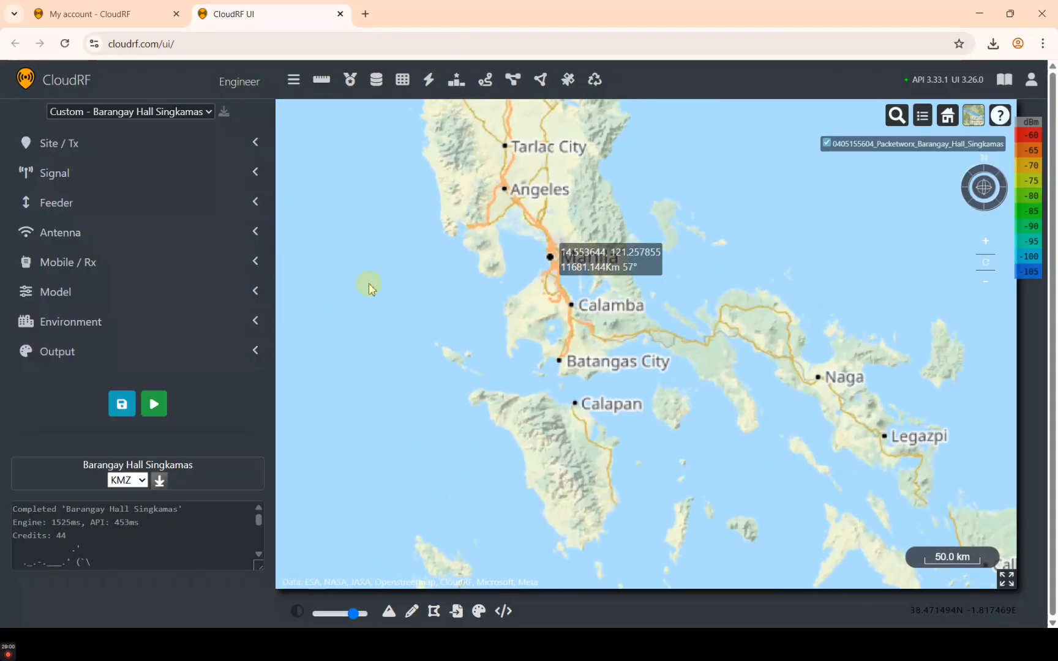
click(157, 407)
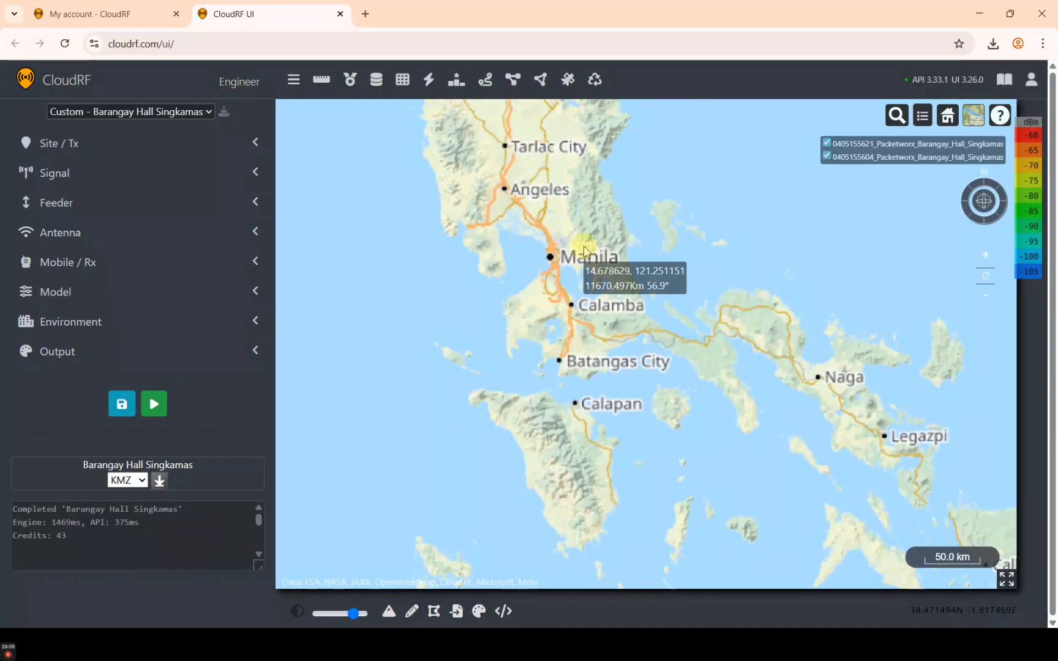
scroll(620, 246, up, 3)
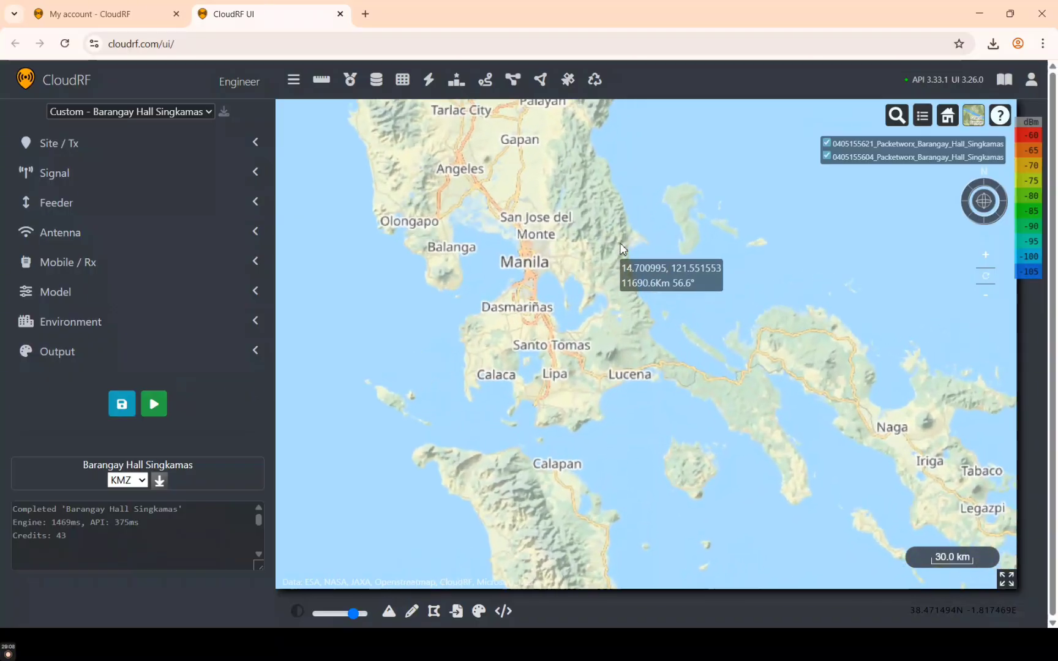
drag(547, 318, 735, 531)
drag(707, 375, 824, 468)
scroll(822, 468, down, 4)
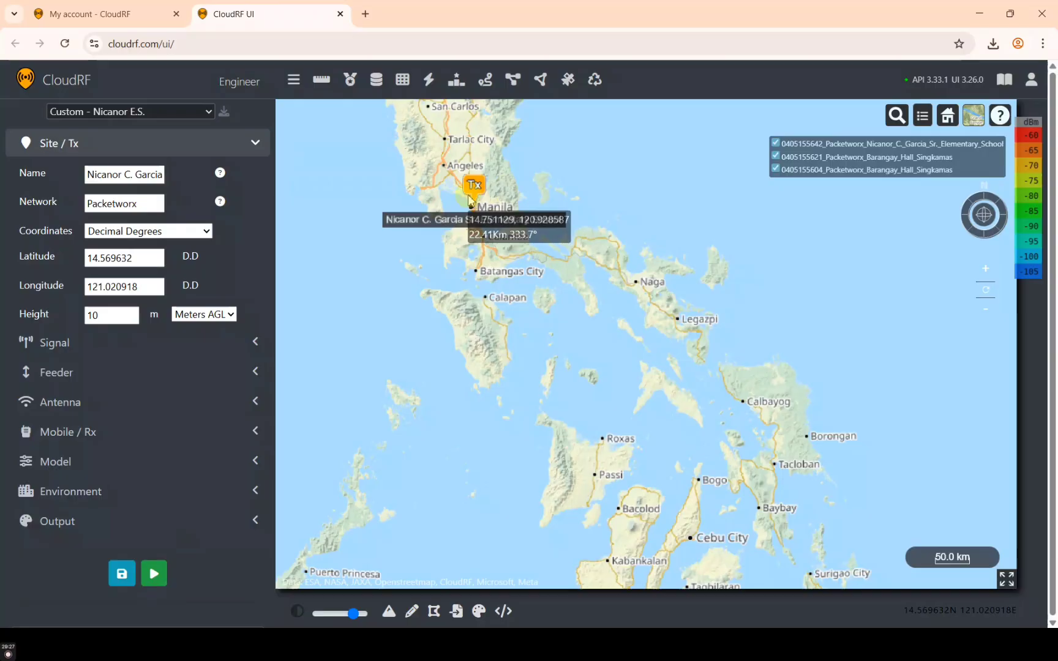
Centre the map on the Nicanor C. Garcia Sr. Elementary School Tx marker and run its coverage
scroll(470, 201, up, 5)
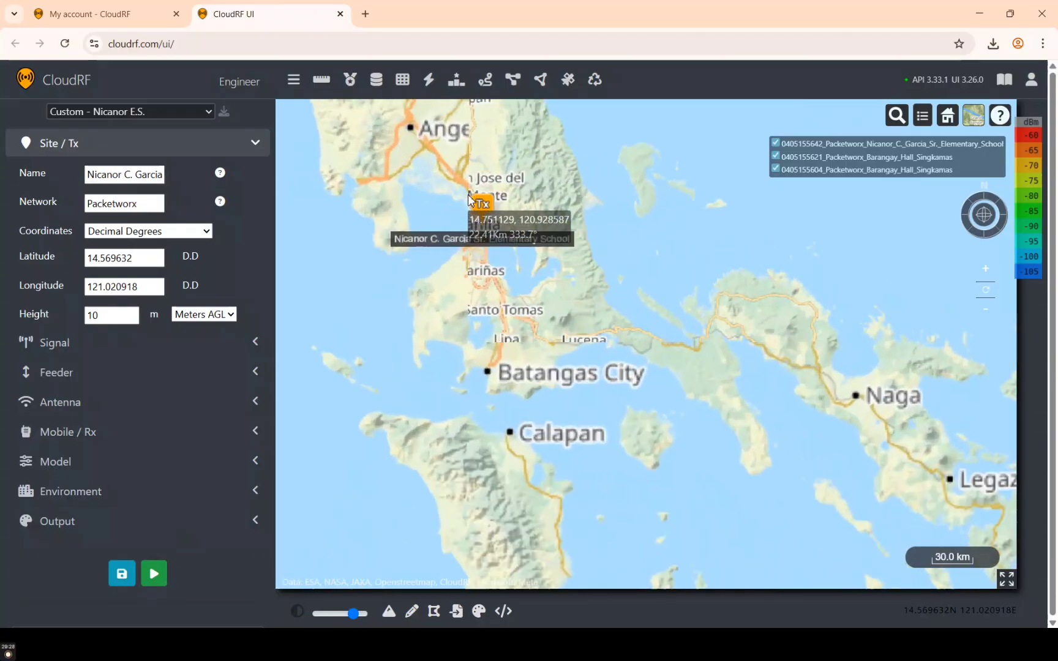
scroll(528, 334, up, 4)
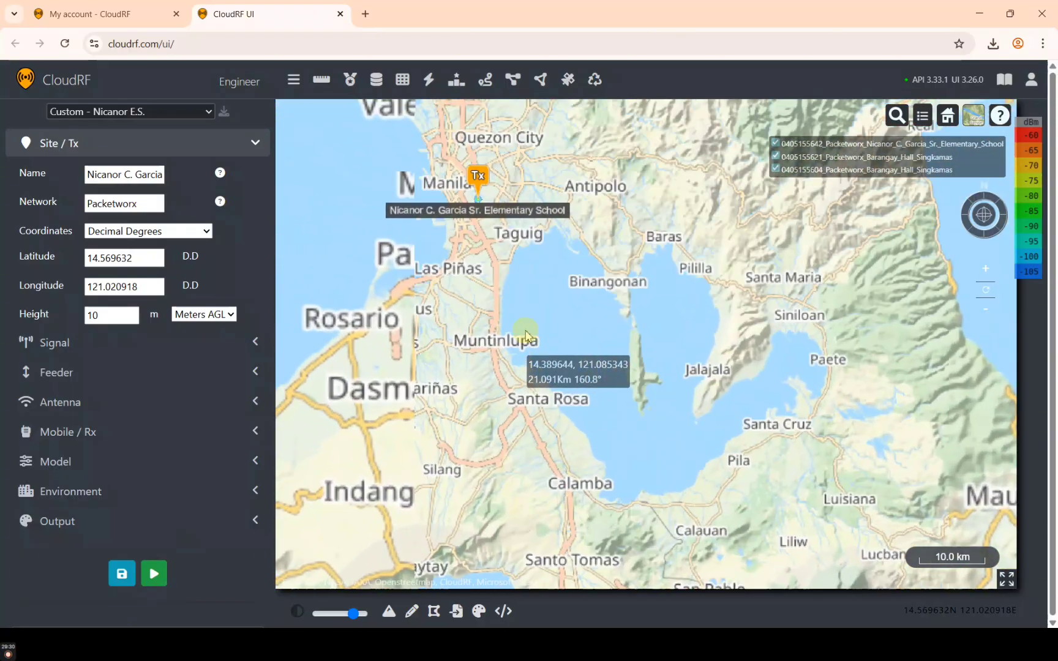
drag(508, 268, 581, 413)
scroll(563, 281, up, 3)
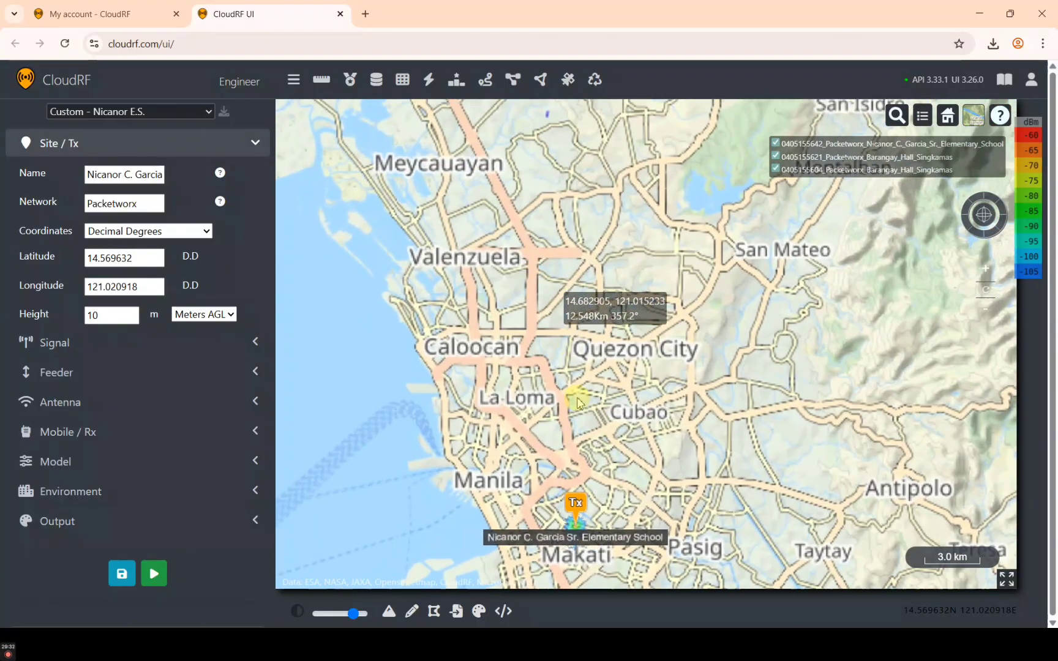
mouse_move(594, 262)
mouse_down()
mouse_move(571, 206)
mouse_move(564, 118)
mouse_up()
scroll(564, 117, up, 5)
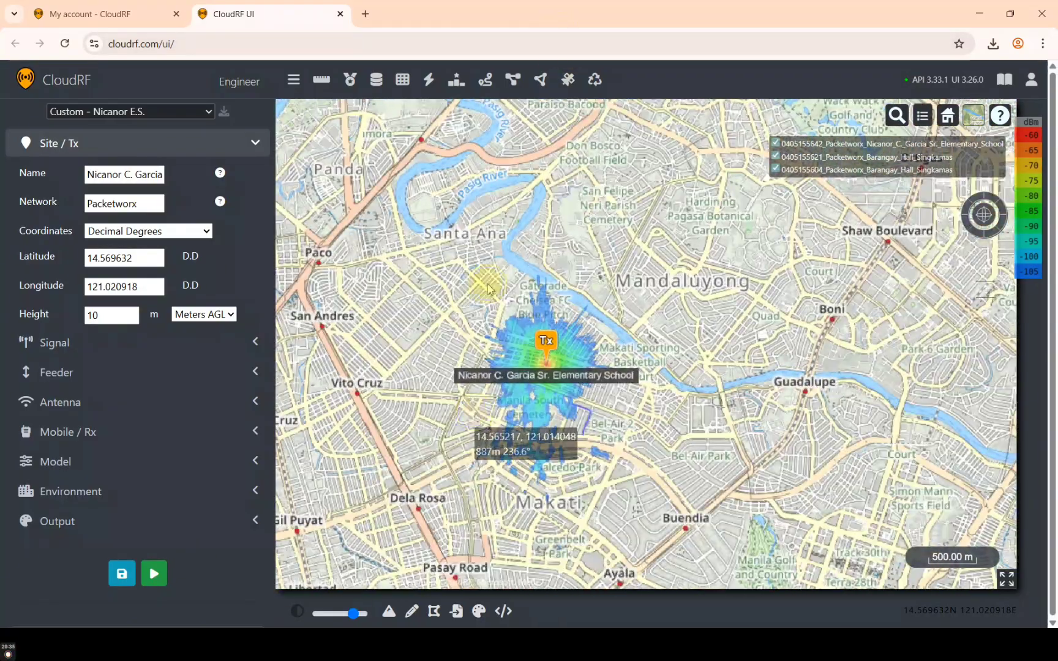
mouse_move(489, 289)
mouse_down()
mouse_move(478, 263)
mouse_move(384, 429)
mouse_move(446, 435)
mouse_up()
scroll(479, 263, up, 3)
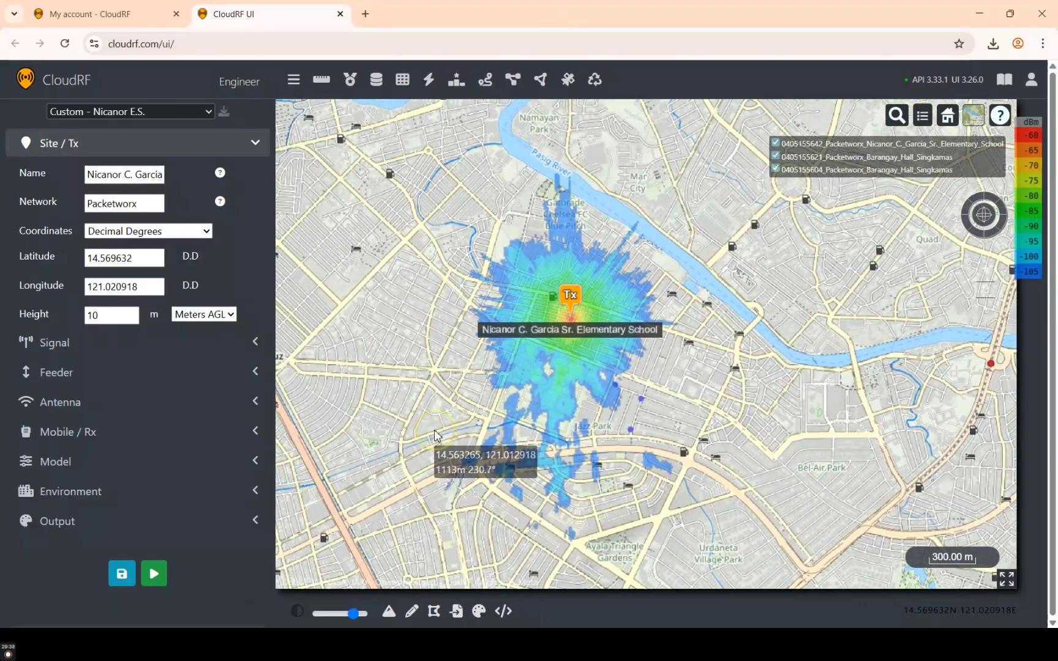
scroll(661, 324, up, 3)
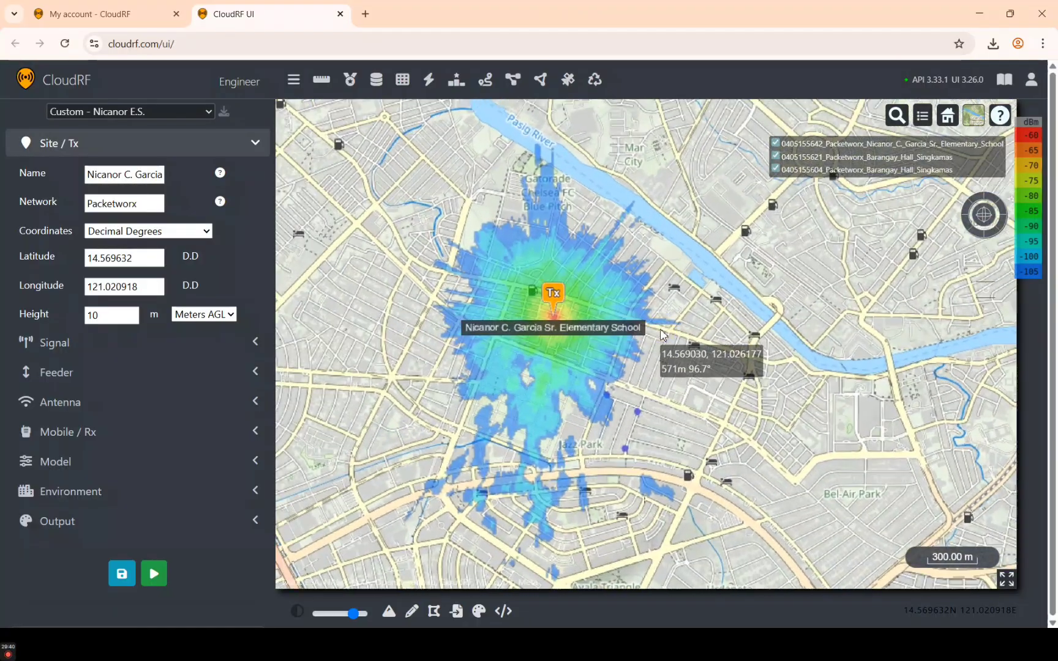
scroll(658, 321, down, 3)
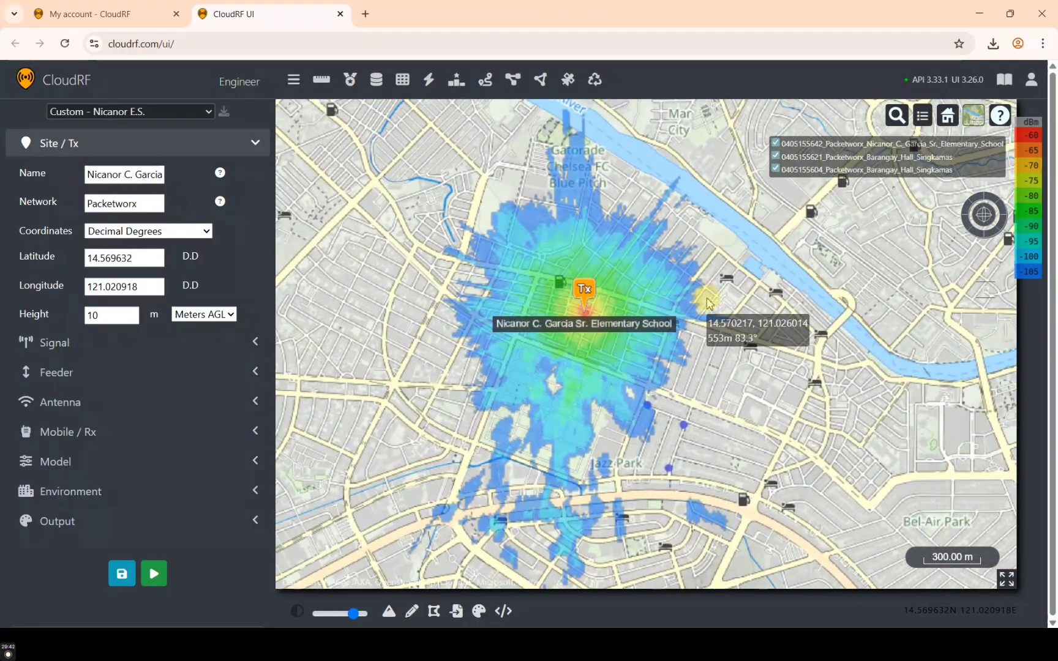
click(167, 575)
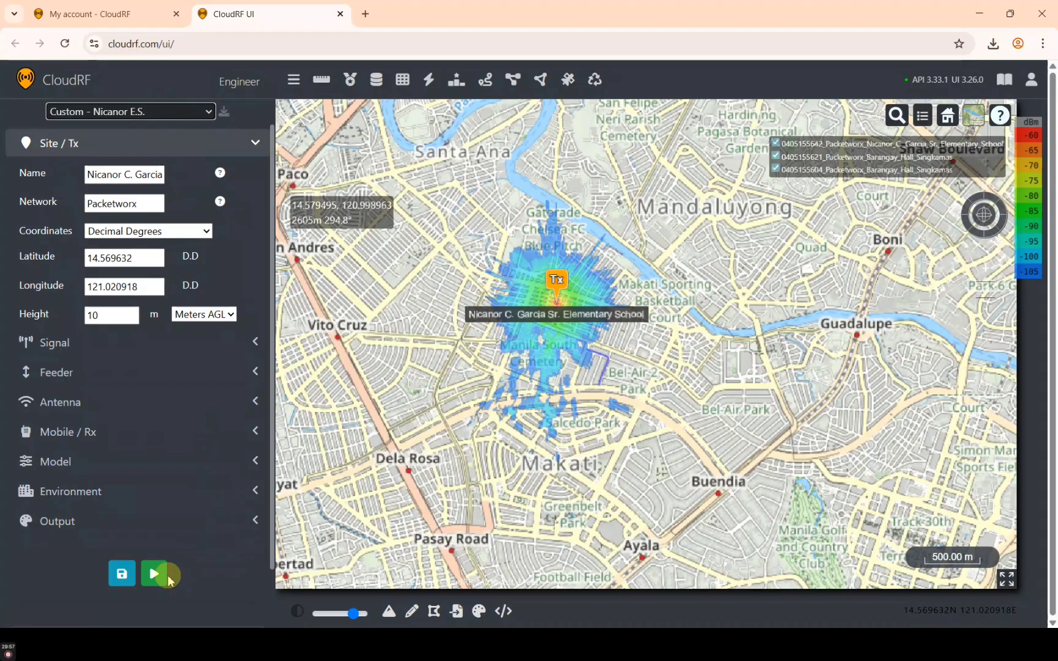
Collapse the settings sidebar and recentre the widened map on the Nicanor heatmap
click(293, 77)
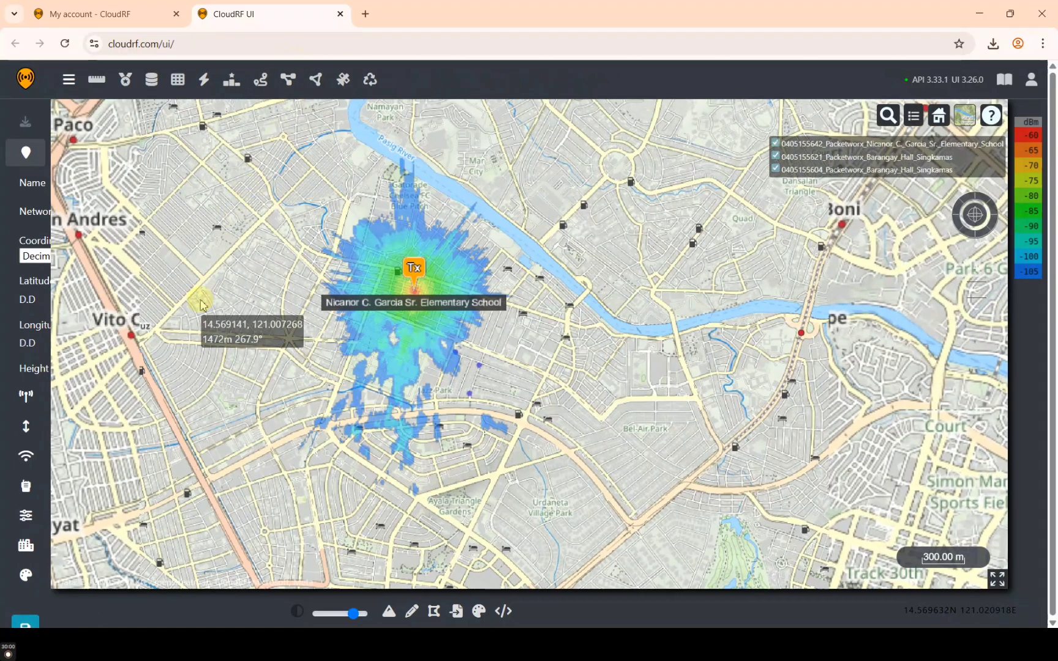
scroll(250, 301, down, 2)
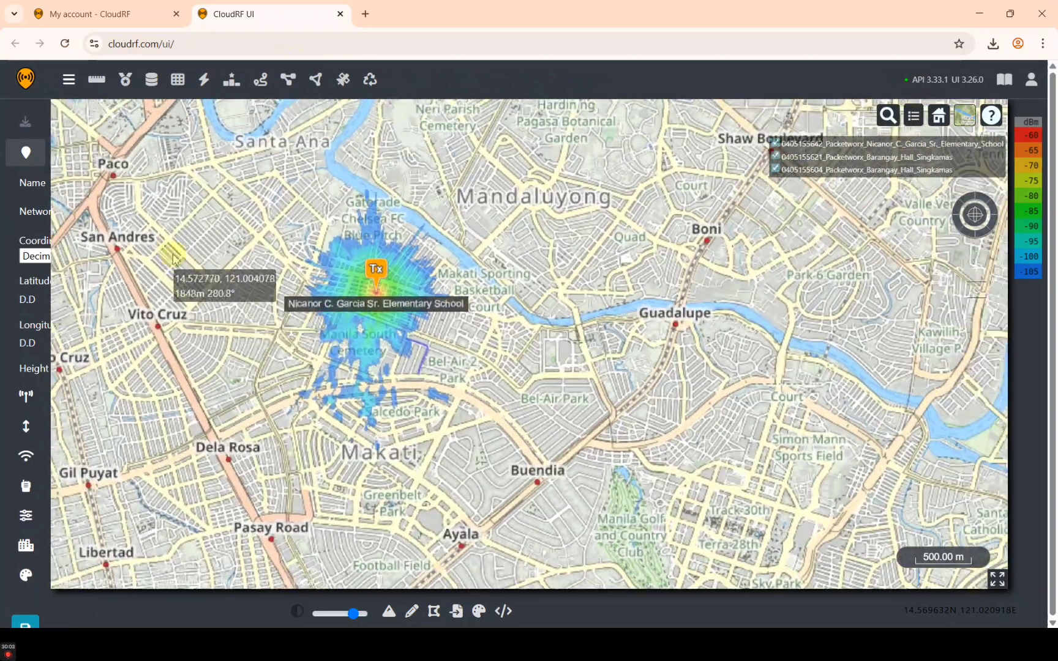
mouse_move(172, 255)
mouse_down()
mouse_move(302, 297)
mouse_move(342, 294)
mouse_move(325, 283)
mouse_up()
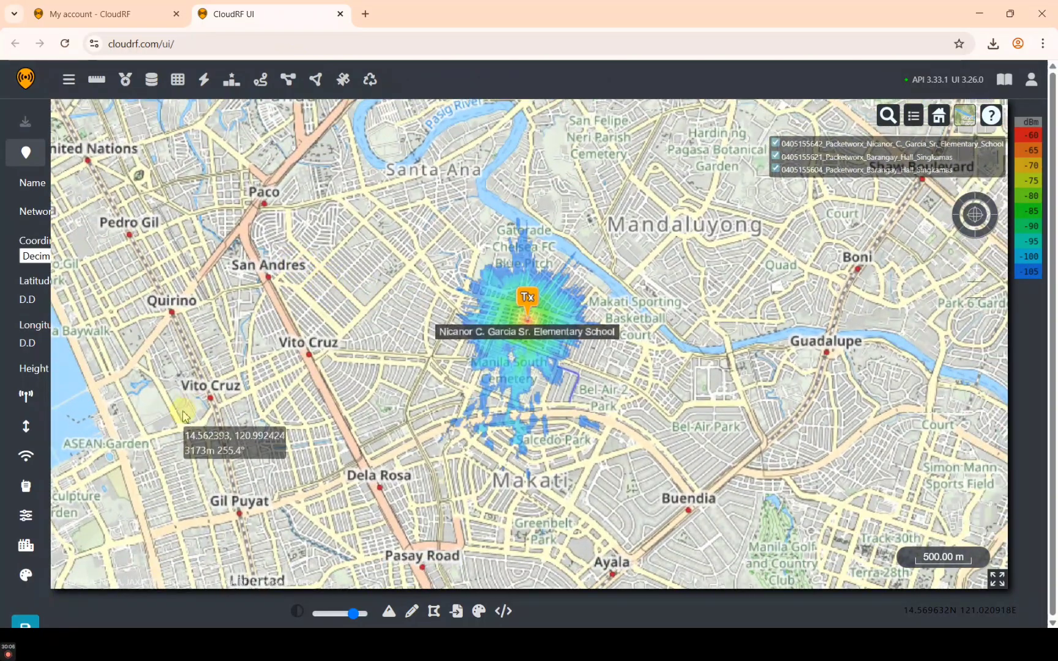